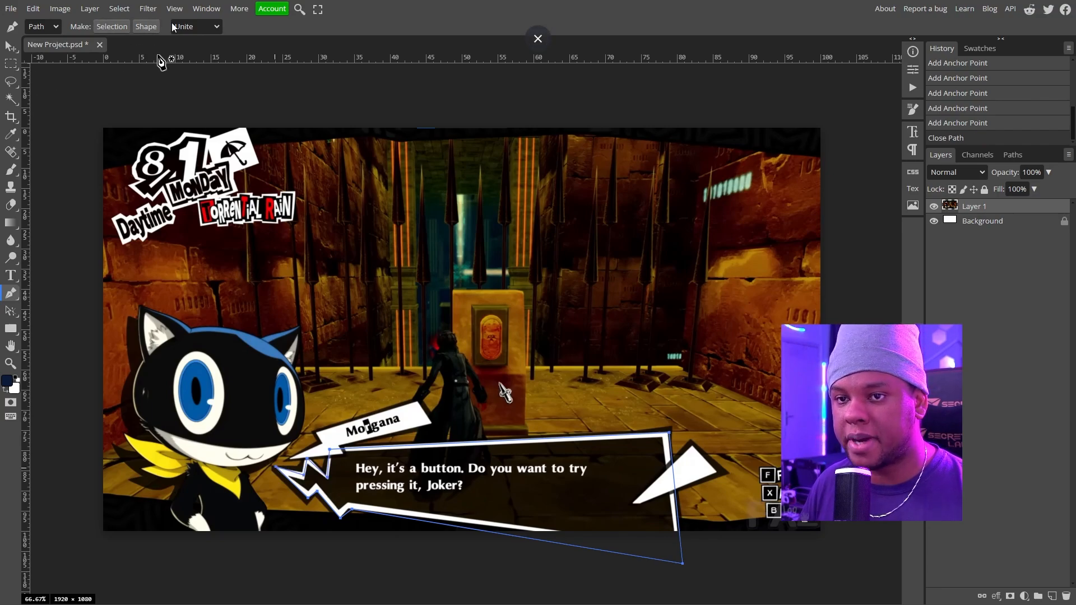
# - Convert the traced dialogue-box path into a shape layer and set its fill to none
pyautogui.click(146, 28)
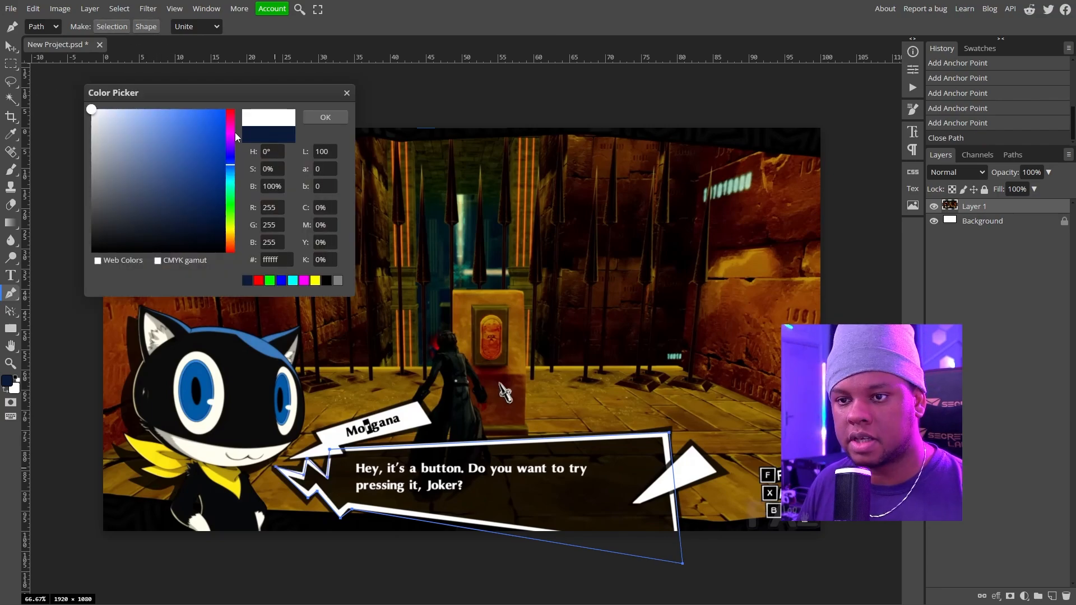
pyautogui.click(314, 117)
pyautogui.press('u')
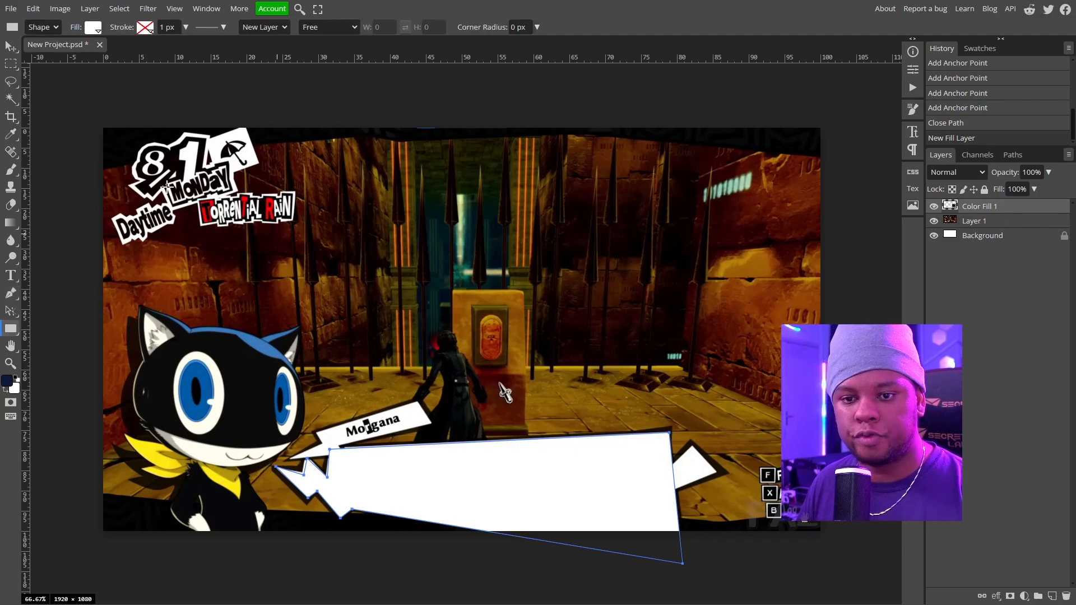
pyautogui.click(99, 32)
pyautogui.click(127, 50)
# - Give the dialogue-box shape a solid white stroke 17 px wide
pyautogui.click(149, 31)
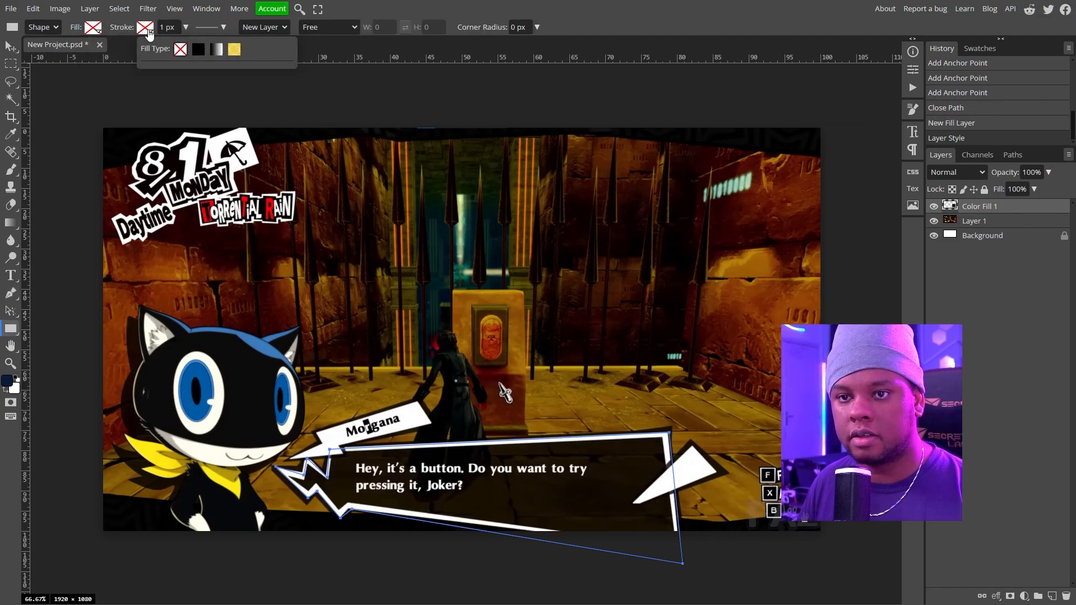
pyautogui.click(197, 52)
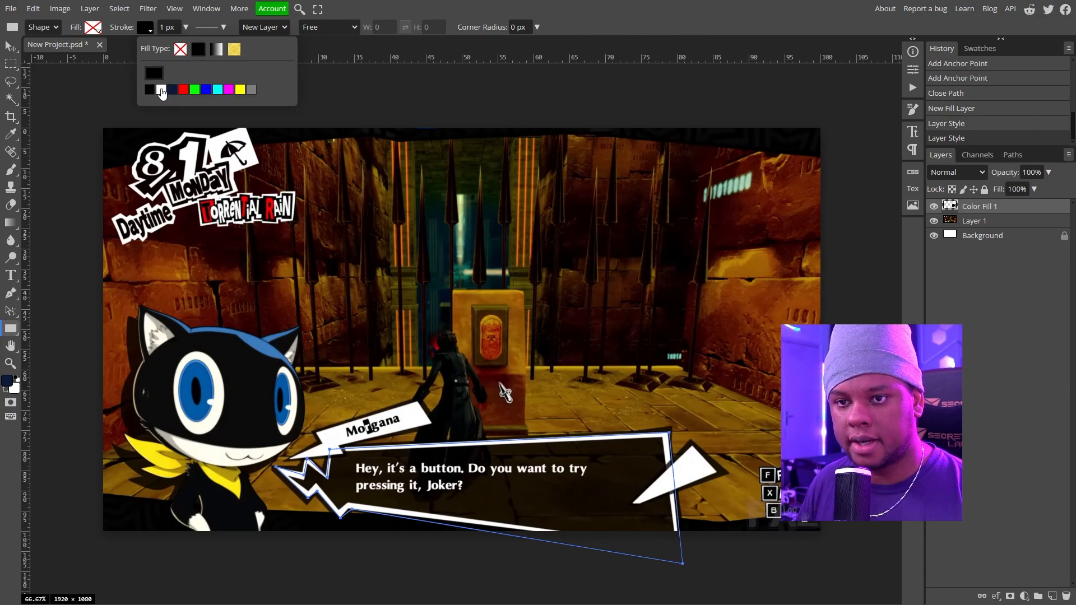
pyautogui.click(149, 90)
pyautogui.click(185, 27)
pyautogui.moveTo(159, 45); pyautogui.dragTo(173, 48)
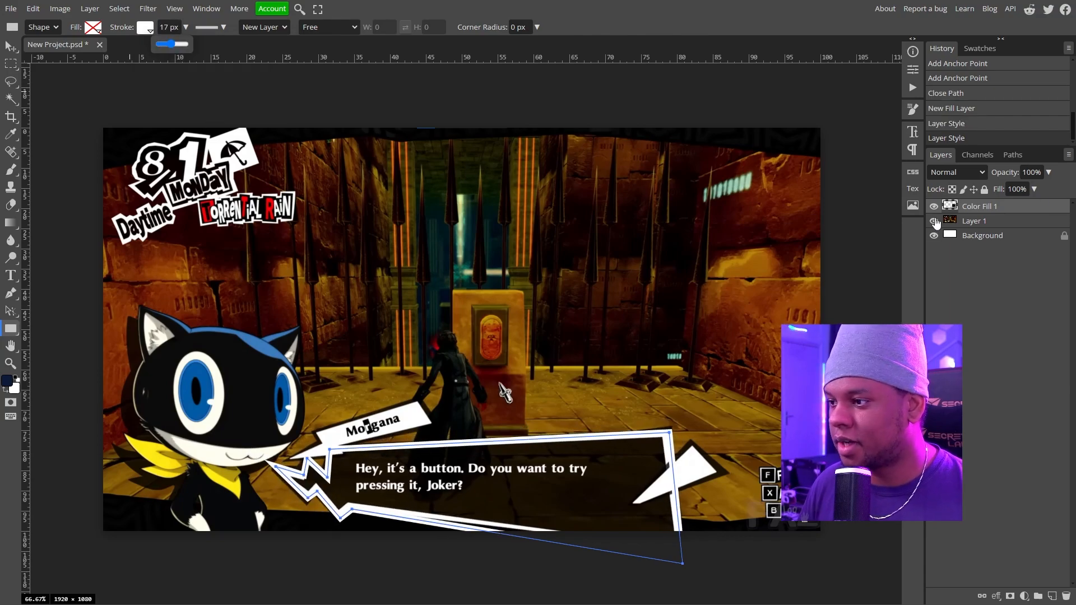
# - Hide the screenshot on Layer 1 and invert the Background layer to black
pyautogui.click(934, 221)
pyautogui.click(967, 237)
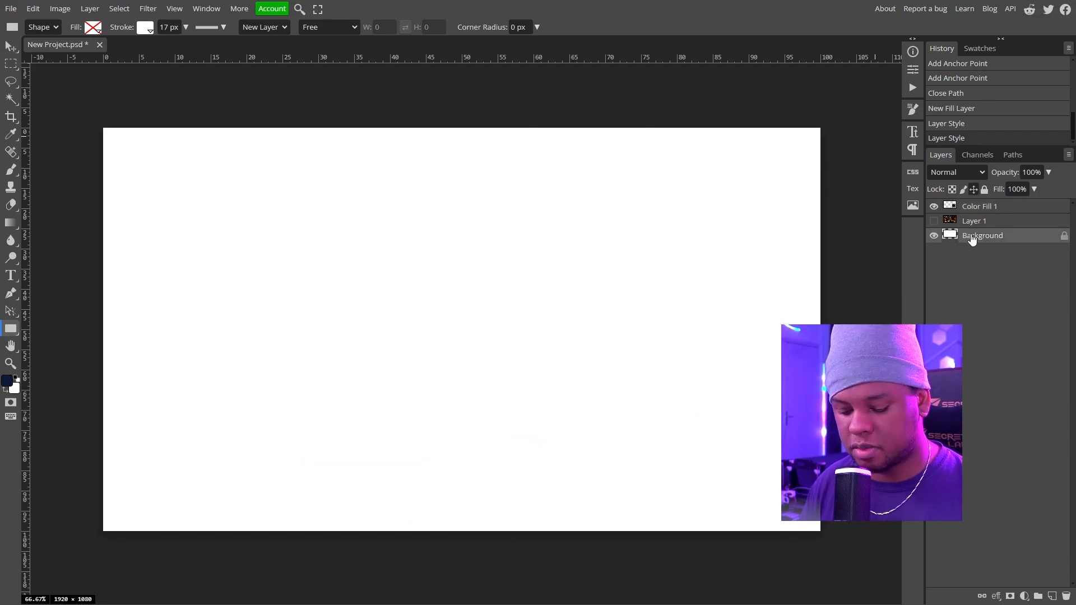
pyautogui.hotkey('ctrl', 'i')
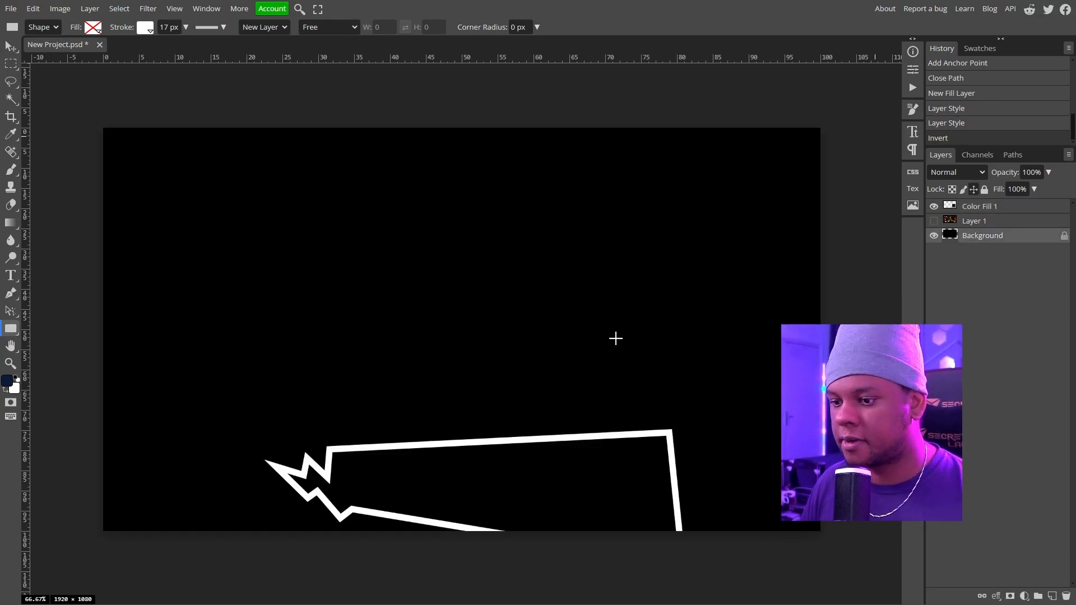
# - Move the white dialogue-box outline up so the whole shape fits inside the canvas
pyautogui.press('v')
pyautogui.click(435, 470)
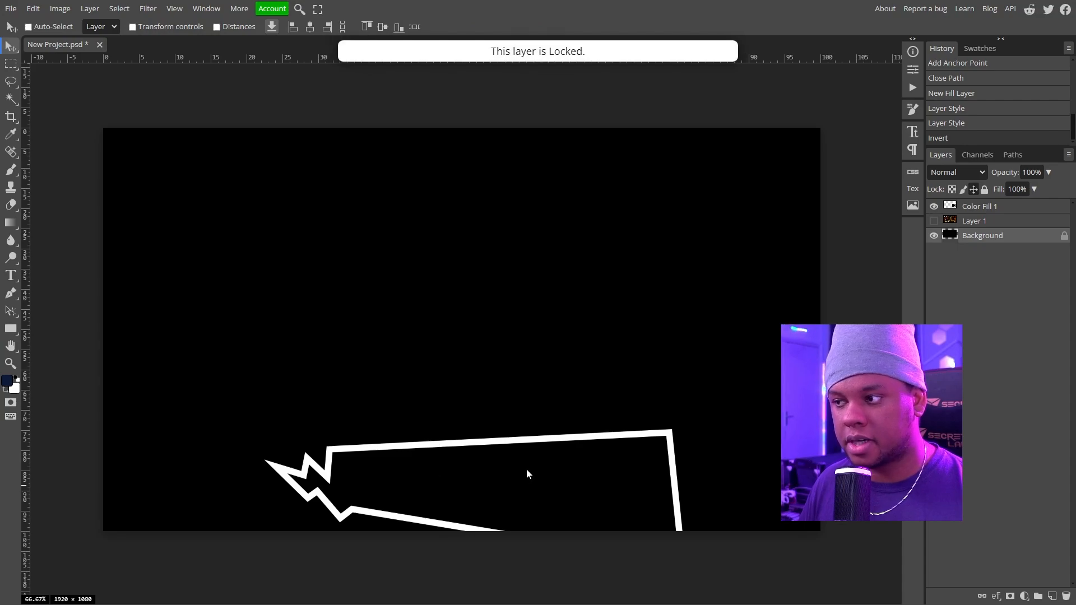
pyautogui.click(1019, 211)
pyautogui.moveTo(422, 485); pyautogui.dragTo(471, 403)
# - Lighten the Background to mid-grey with Levels by setting the output black level to 117
pyautogui.keyDown('ctrl'); pyautogui.click(607, 371); pyautogui.keyUp('ctrl')
pyautogui.hotkey('ctrl', 'l')
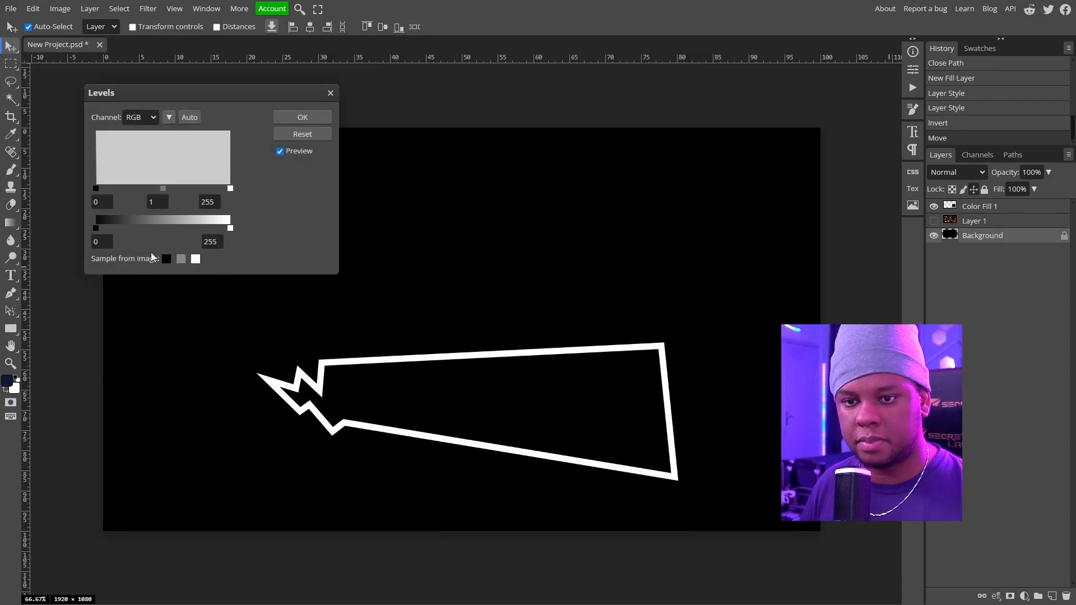
pyautogui.moveTo(96, 228); pyautogui.dragTo(159, 229)
pyautogui.click(299, 117)
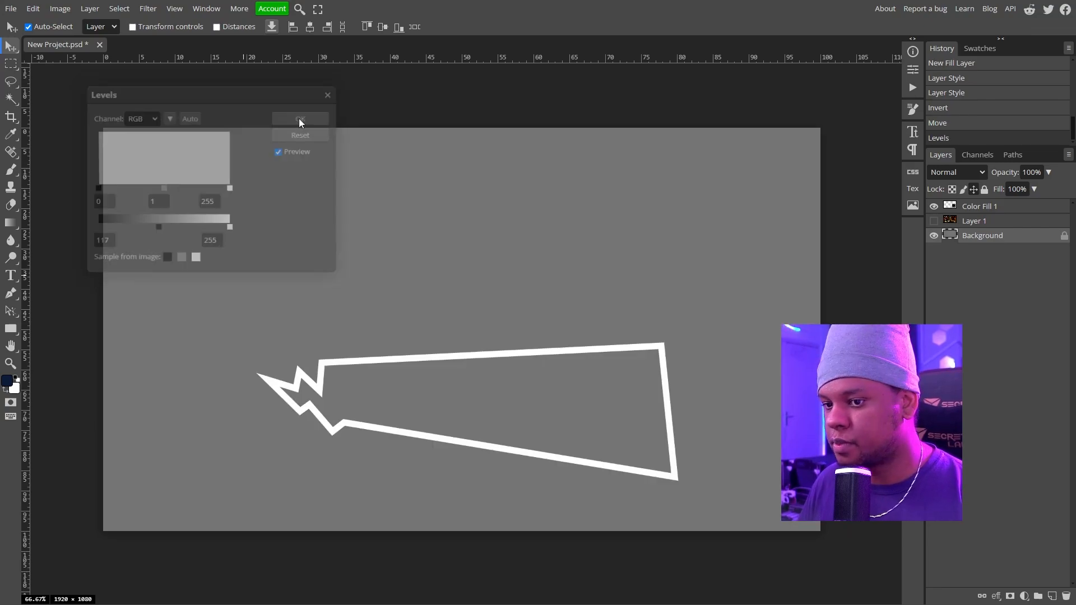
# - Duplicate the dialogue-box outline layer, then remove the lower copy's stroke and fill it with solid black
pyautogui.click(987, 212)
pyautogui.hotkey('ctrl', 'j')
pyautogui.press('u')
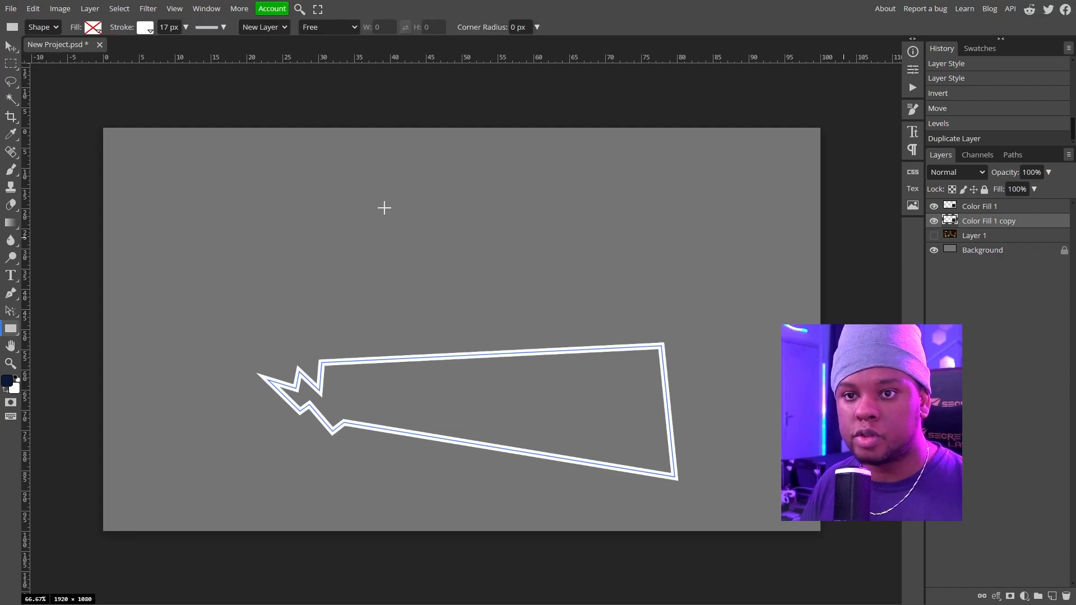
pyautogui.click(146, 29)
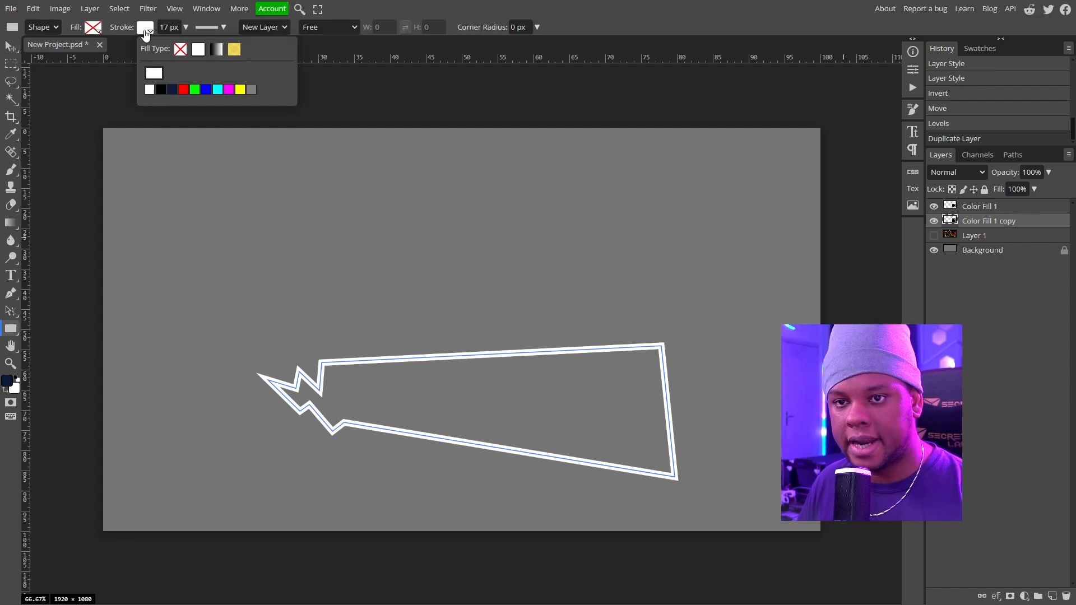
pyautogui.click(178, 52)
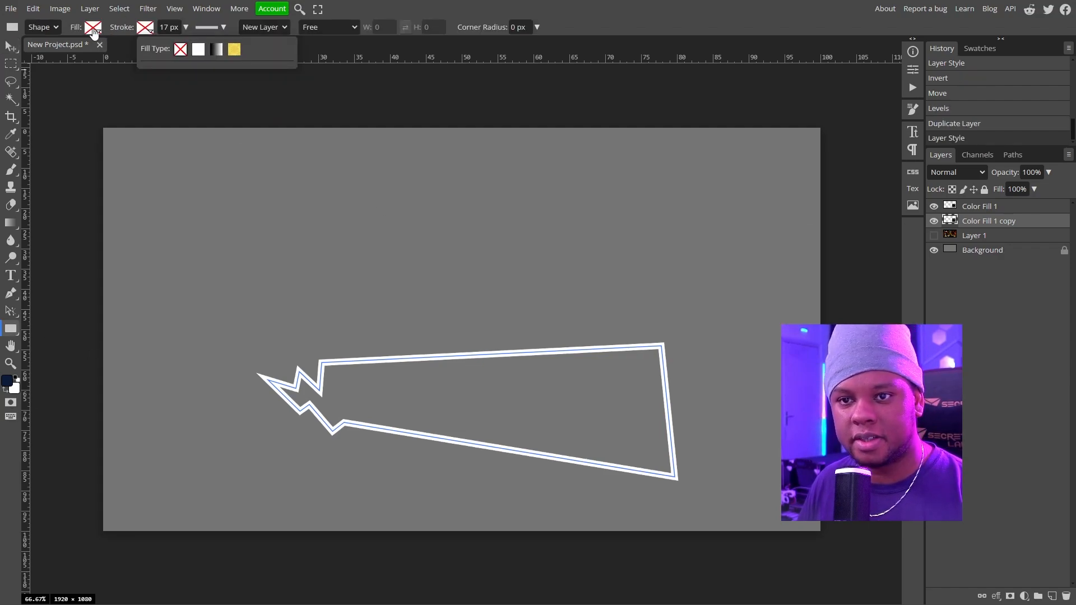
pyautogui.click(93, 29)
pyautogui.click(146, 50)
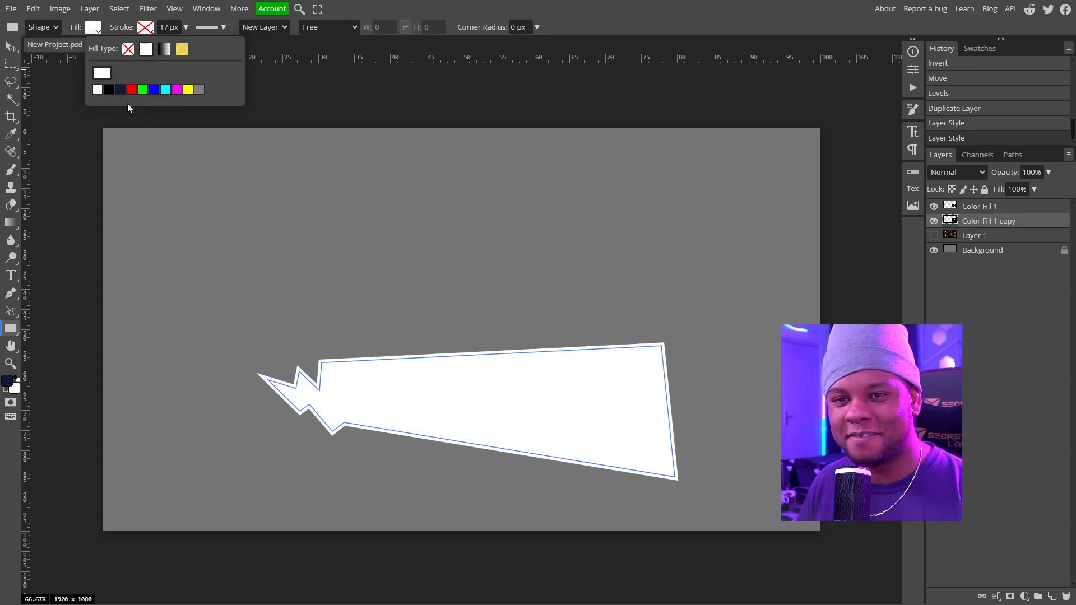
pyautogui.click(107, 91)
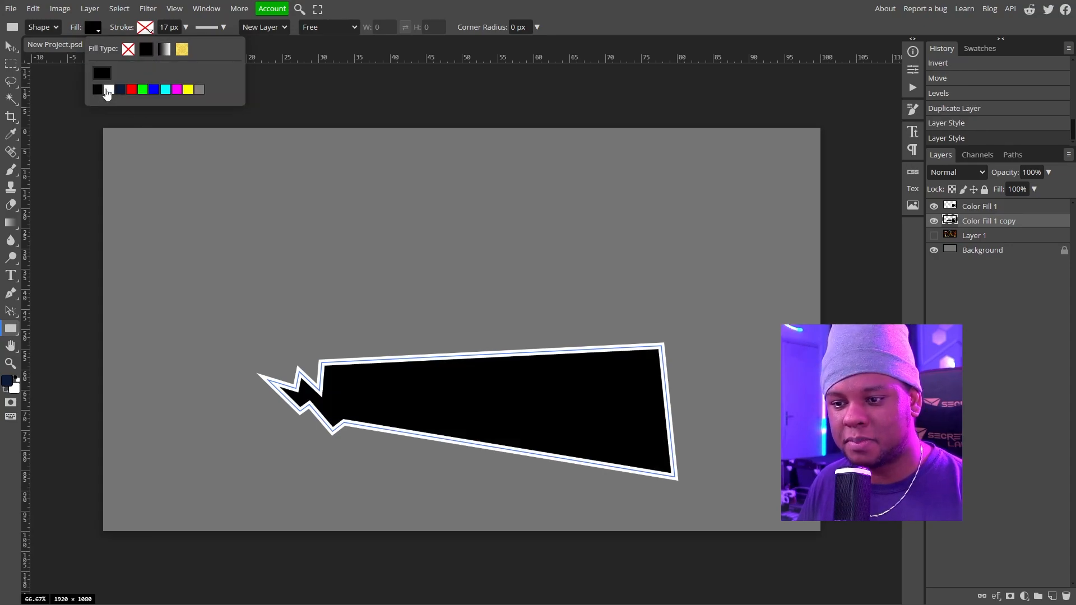
# - Pull the black copy's anchor points outward past the white outline to form an uneven border, checking against the reference screenshot
pyautogui.click(993, 227)
pyautogui.press('p')
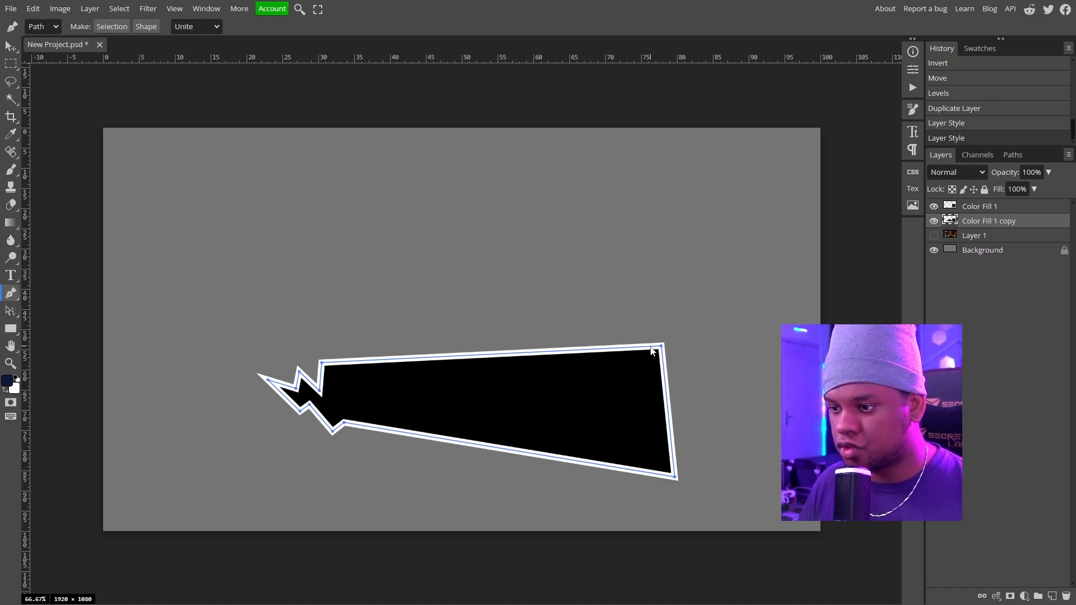
pyautogui.moveTo(661, 345); pyautogui.dragTo(661, 338)
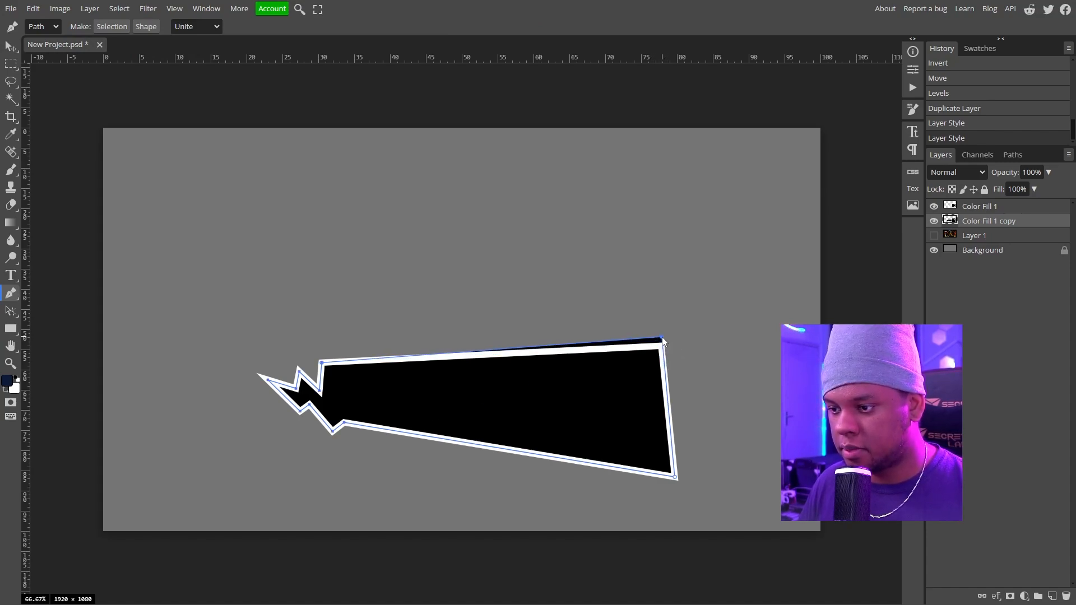
pyautogui.moveTo(674, 477); pyautogui.dragTo(673, 483)
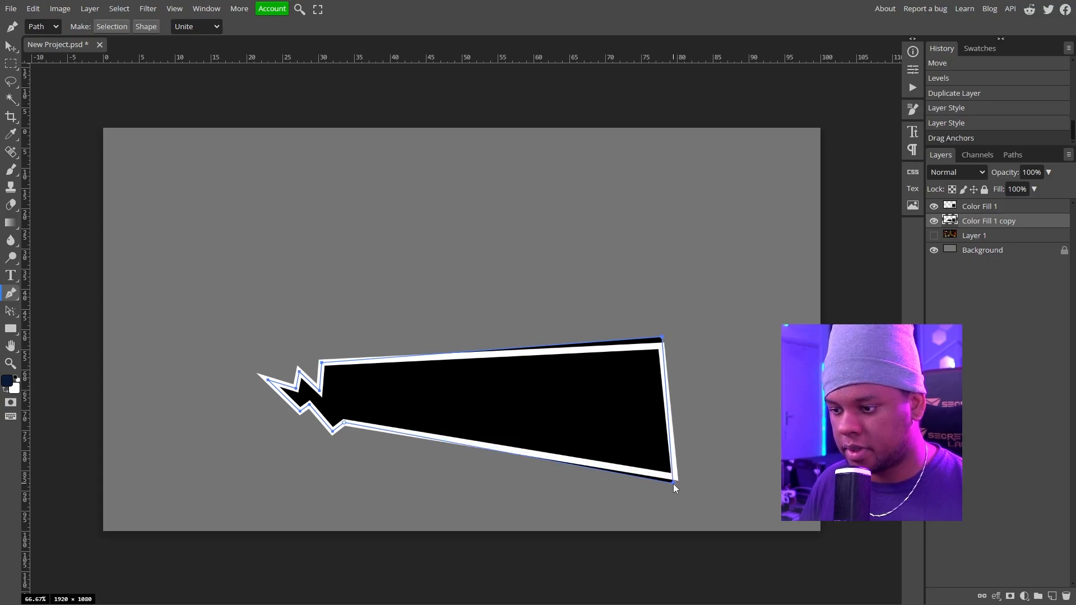
pyautogui.click(934, 235)
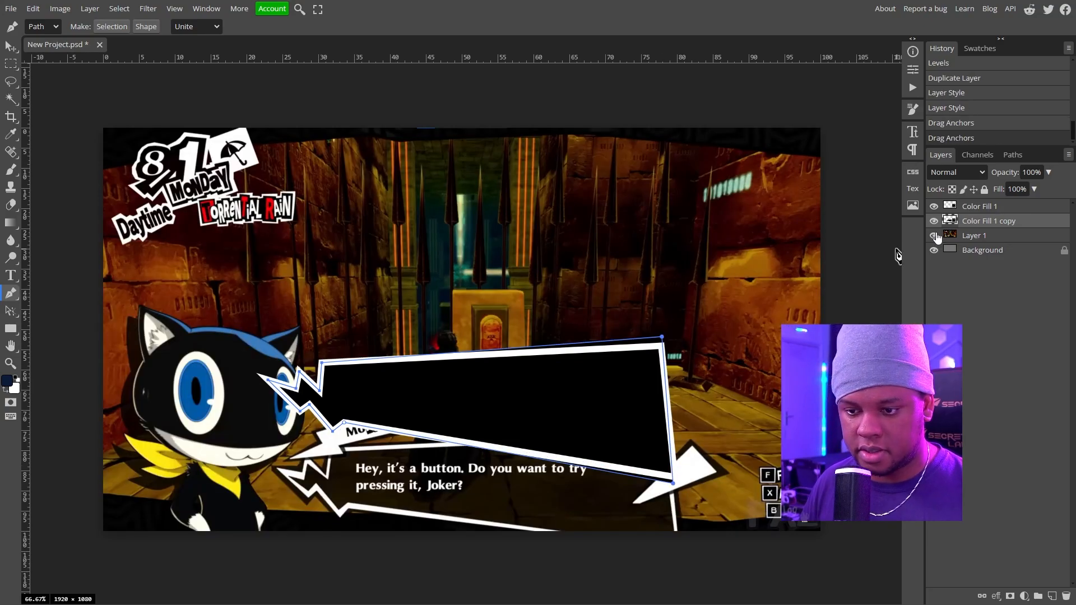
pyautogui.click(934, 236)
pyautogui.moveTo(333, 431); pyautogui.dragTo(310, 413)
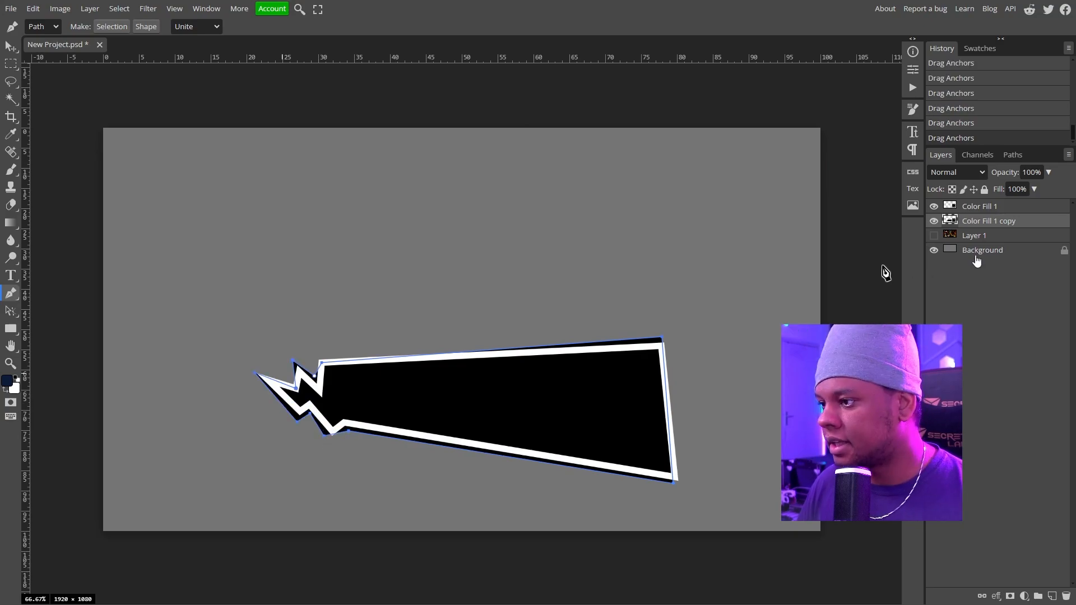
# - Compare with the reference screenshot and set the black dialogue-box copy's opacity to 80%
pyautogui.click(992, 237)
pyautogui.click(933, 235)
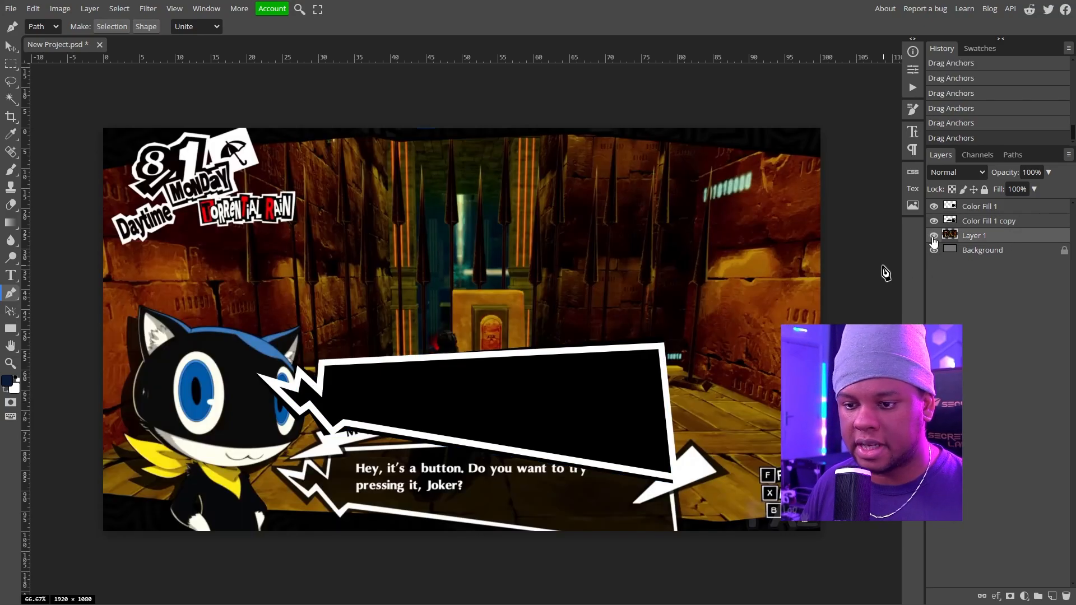
pyautogui.click(933, 237)
pyautogui.click(1003, 221)
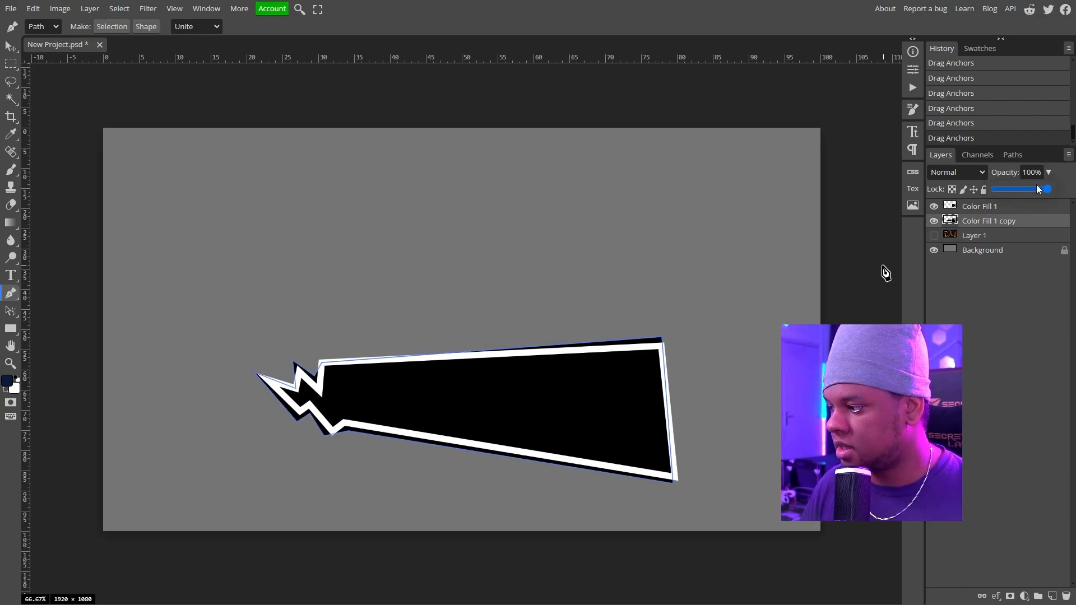
pyautogui.click(1037, 187)
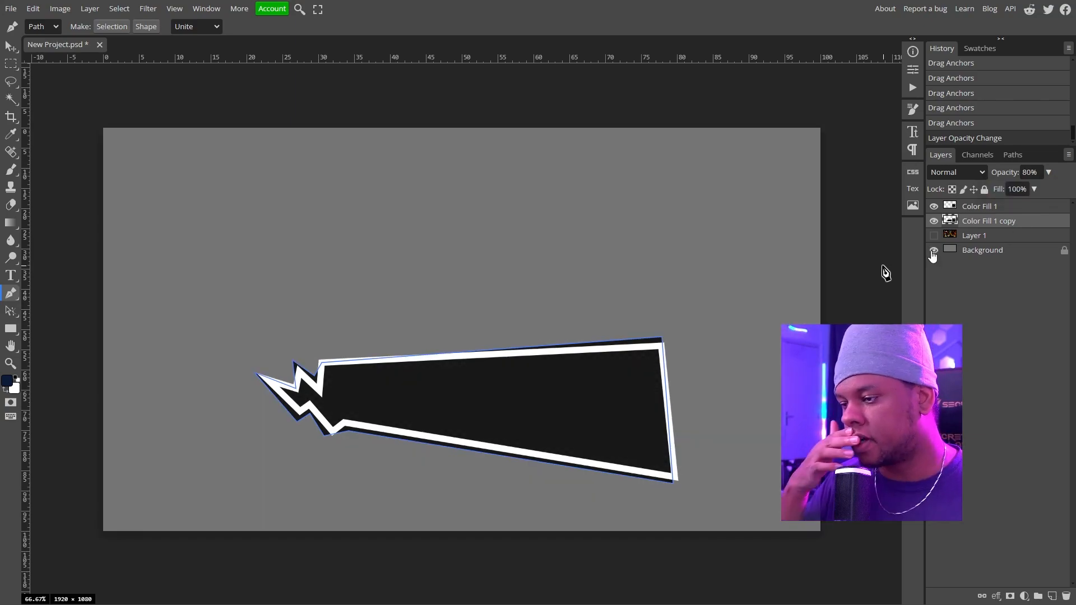
# - Show the reference screenshot, hide both dialogue-box layers, and add a new empty layer above them
pyautogui.click(934, 236)
pyautogui.click(933, 220)
pyautogui.click(934, 207)
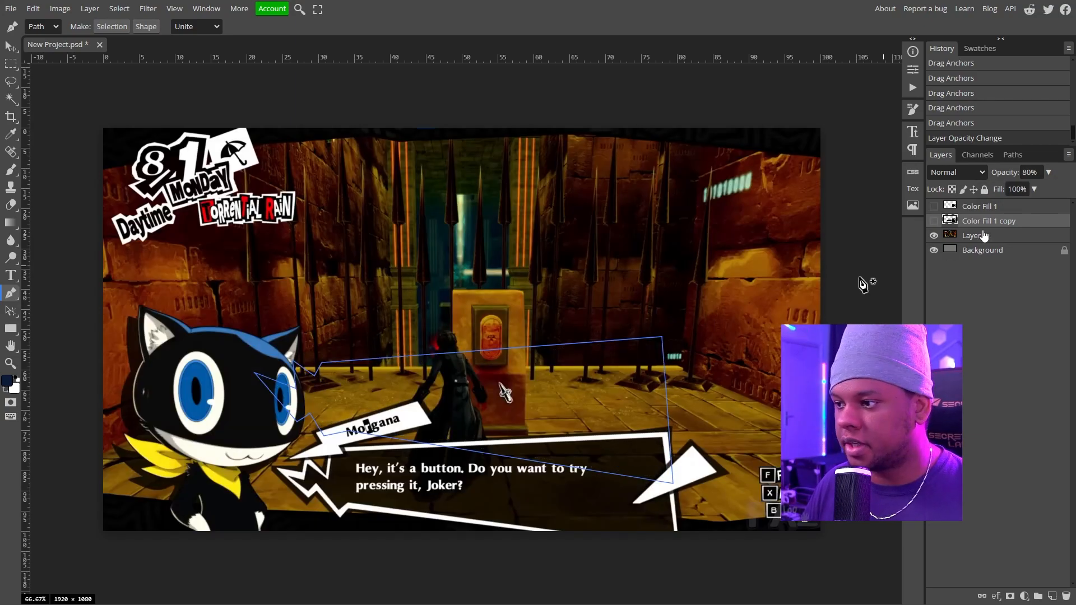
pyautogui.click(994, 211)
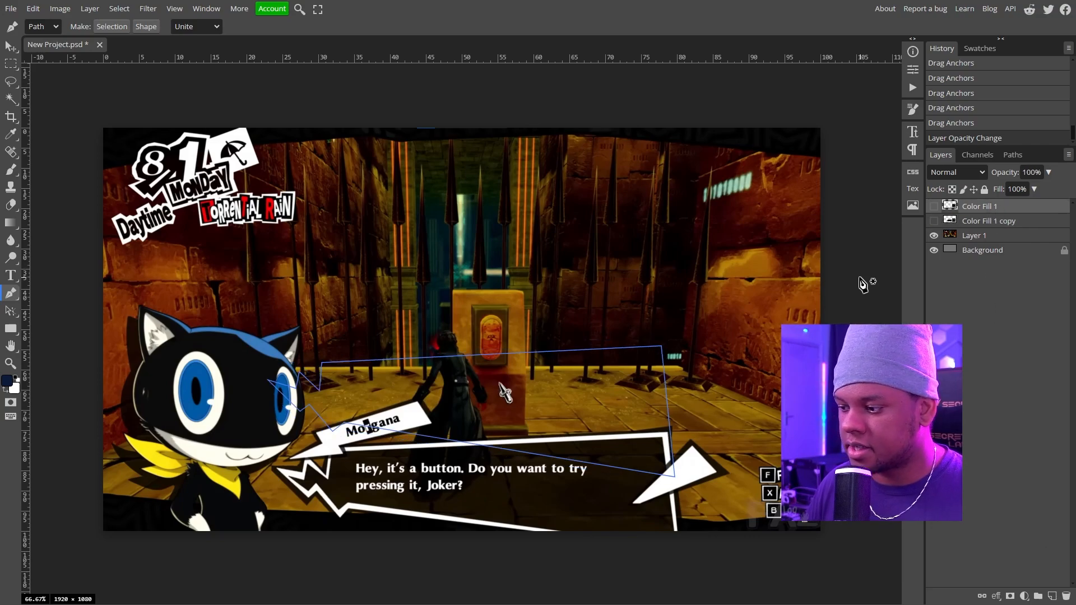
pyautogui.click(1052, 596)
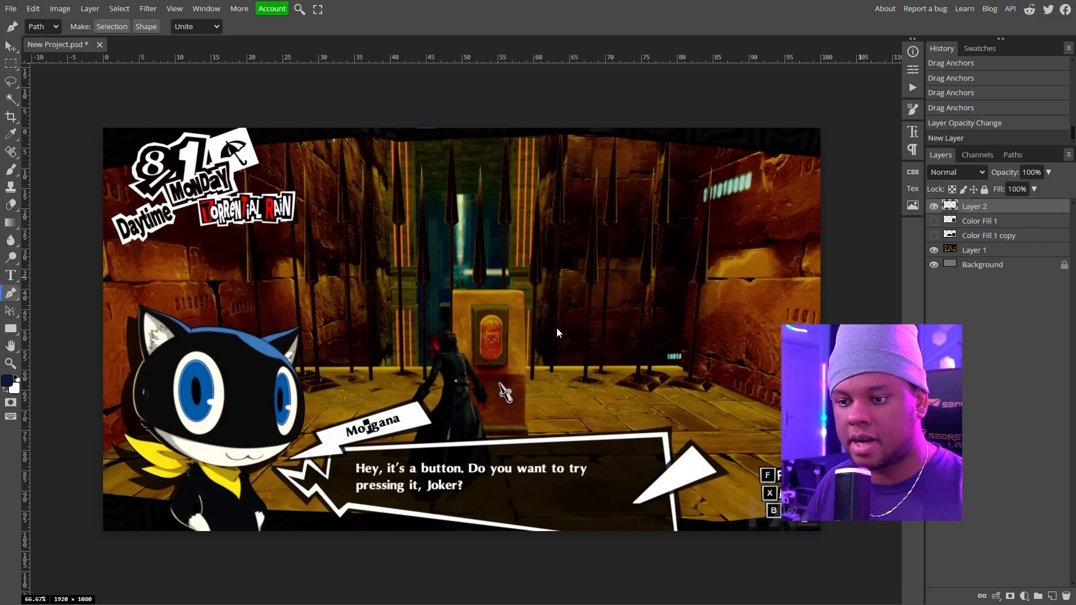
# - Trace the Morgana name tag and its pointed tail with a closed Pen tool path
pyautogui.click(288, 458)
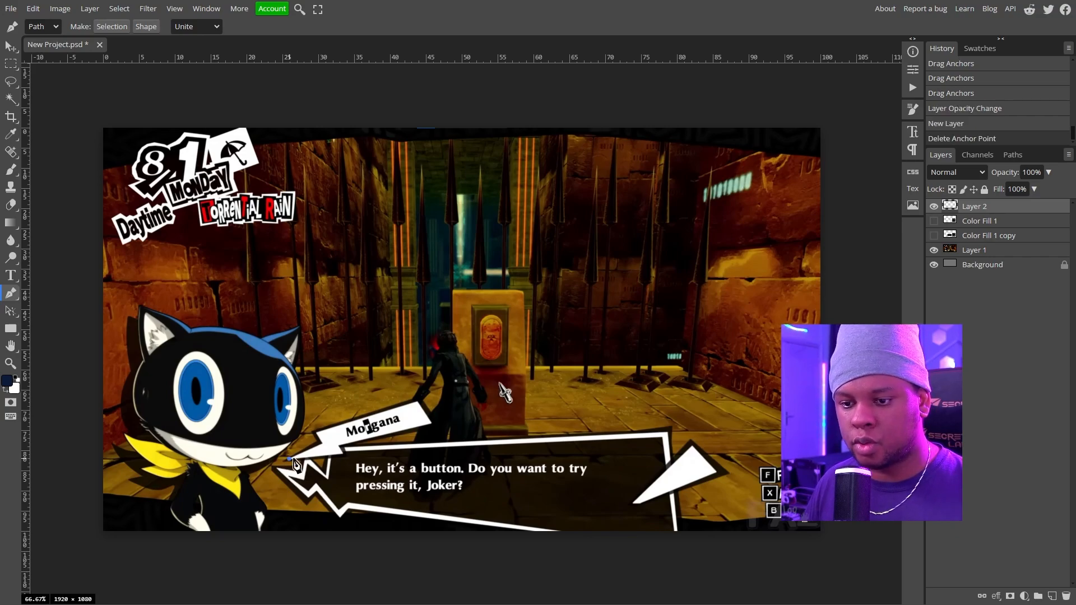
pyautogui.click(340, 455)
pyautogui.click(340, 454)
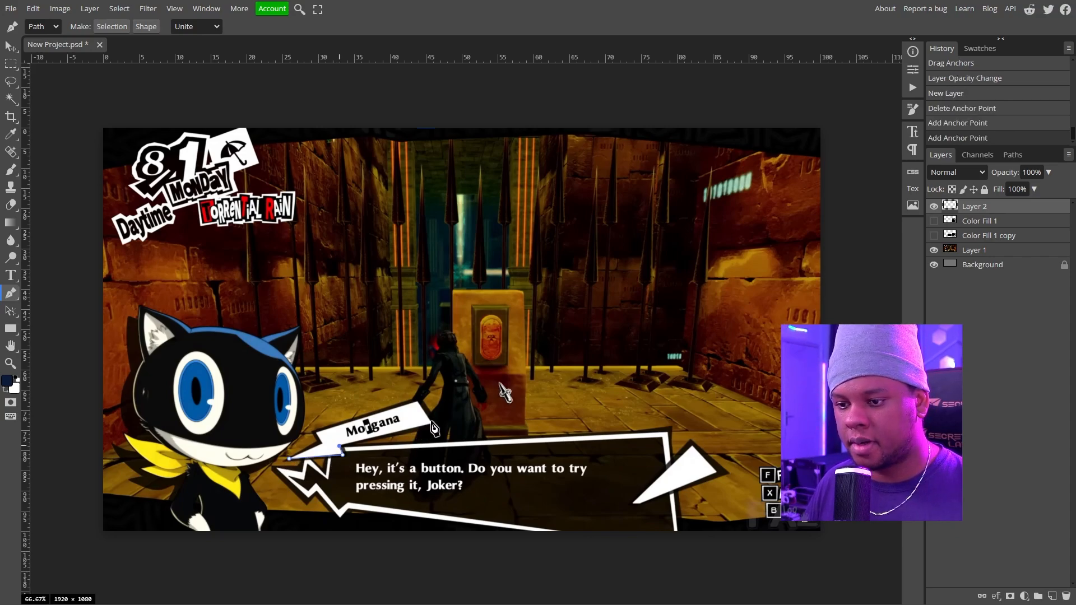
pyautogui.click(433, 424)
pyautogui.click(417, 403)
pyautogui.click(316, 434)
pyautogui.click(324, 445)
pyautogui.click(288, 459)
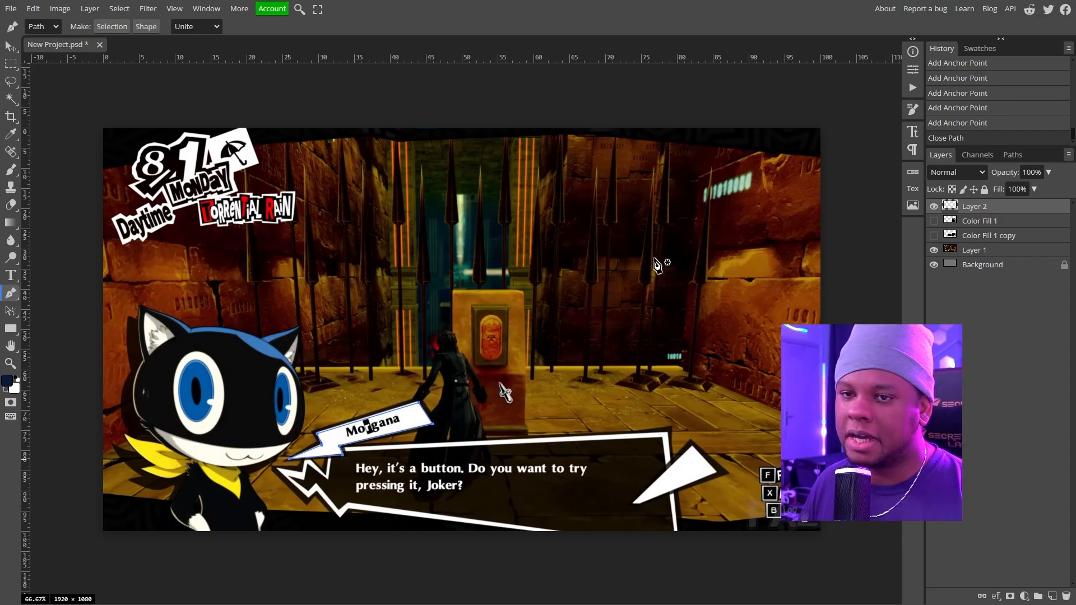
# - Convert the name-tag path into a shape filled with white (ffffff)
pyautogui.click(146, 26)
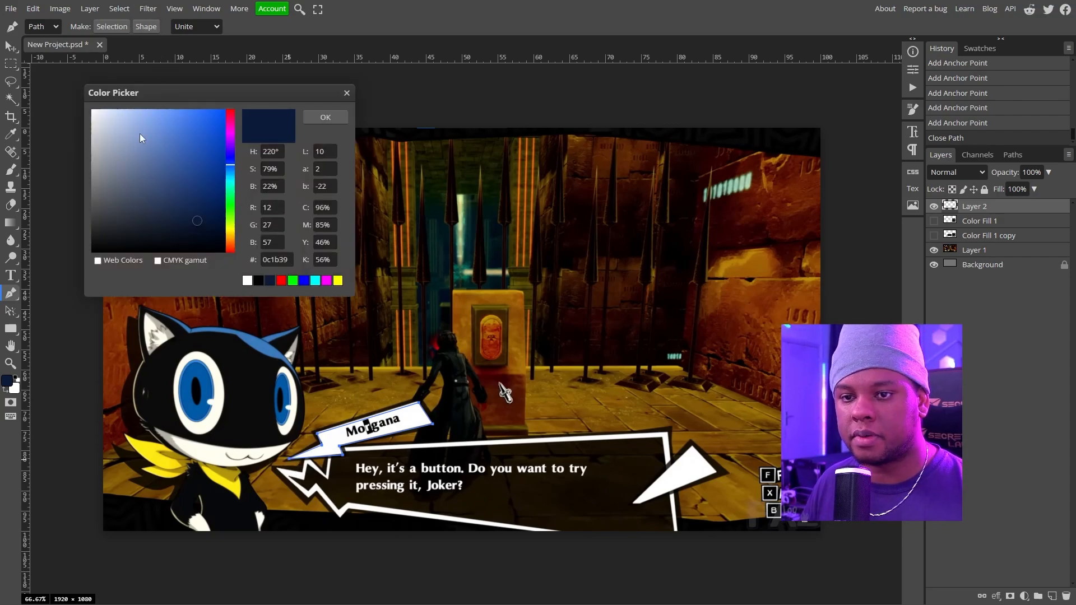
pyautogui.moveTo(140, 134); pyautogui.dragTo(92, 110)
pyautogui.click(315, 117)
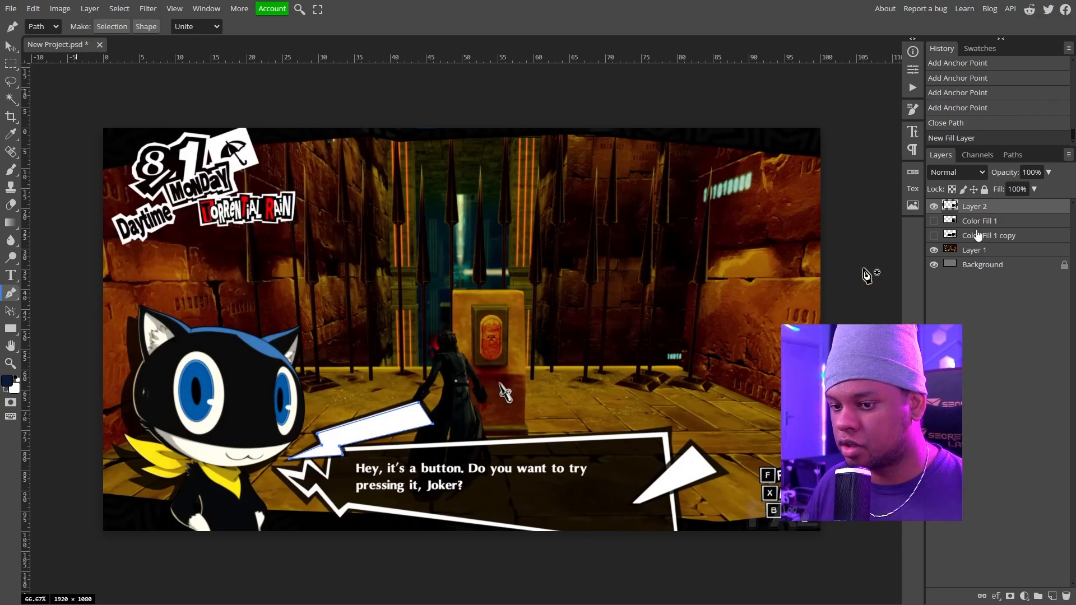
# - Duplicate the white name-tag shape and fill the lower copy with black
pyautogui.moveTo(978, 234); pyautogui.dragTo(974, 220)
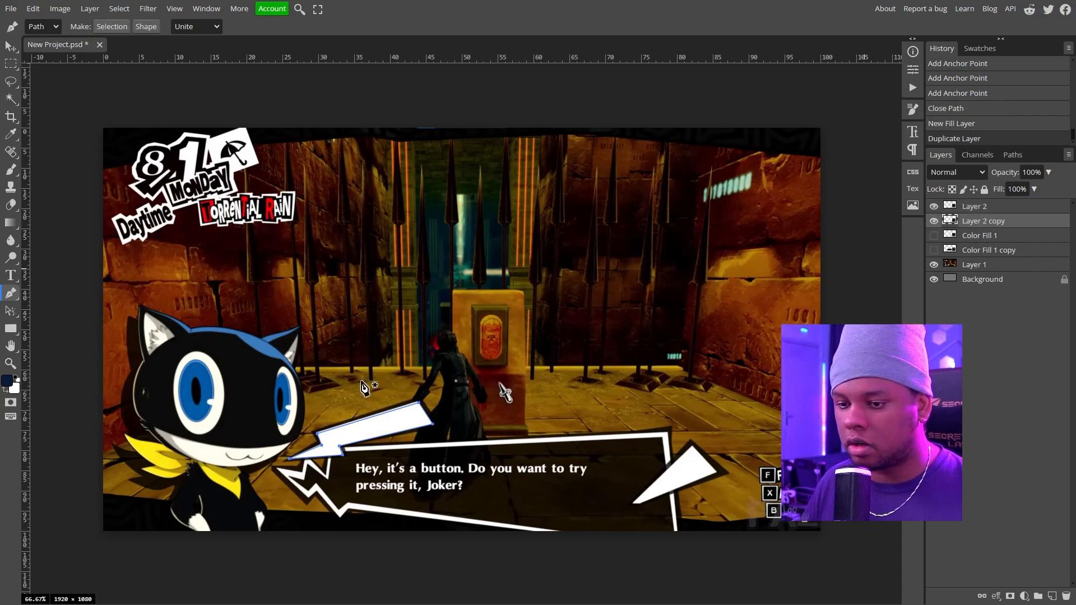
pyautogui.click(146, 26)
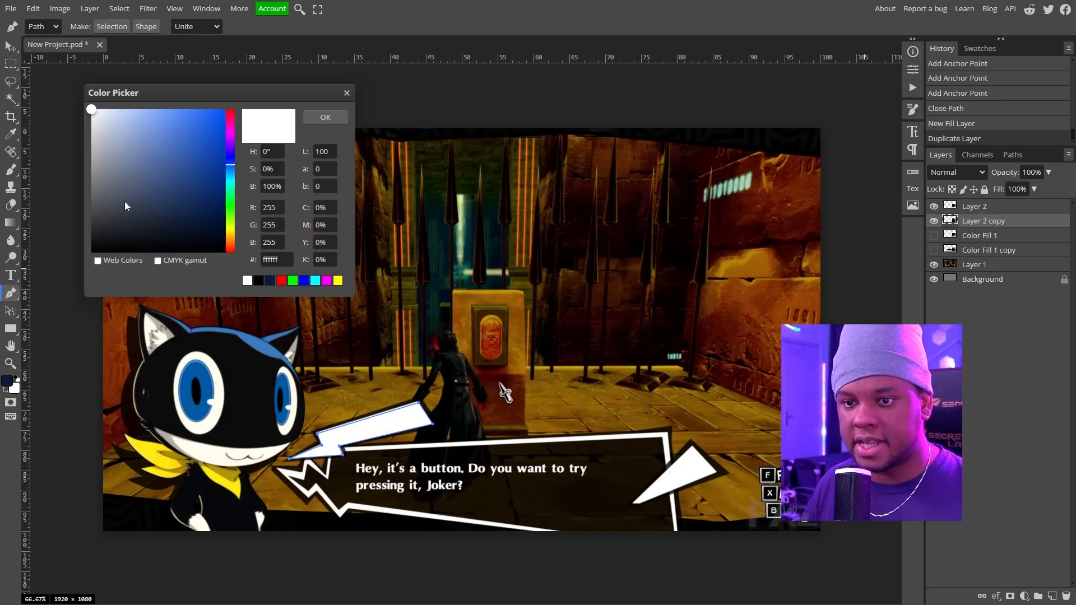
pyautogui.click(136, 196)
pyautogui.click(257, 282)
pyautogui.click(308, 122)
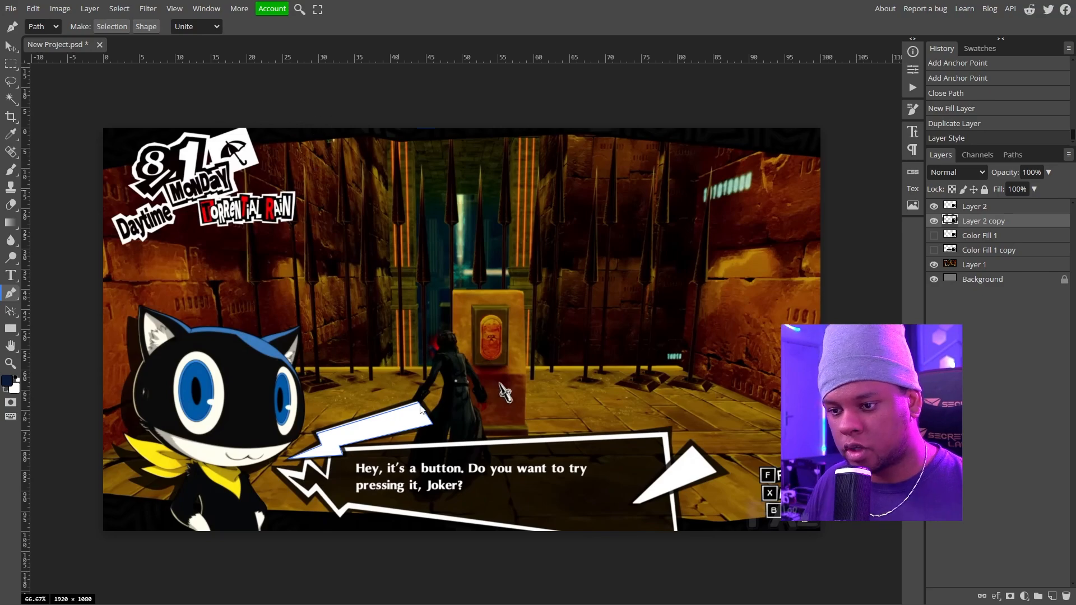
# - Pull the black name-tag copy's anchors outward into an uneven border around the white shape and set its opacity to 80%
pyautogui.moveTo(420, 403); pyautogui.dragTo(437, 426)
pyautogui.click(1049, 172)
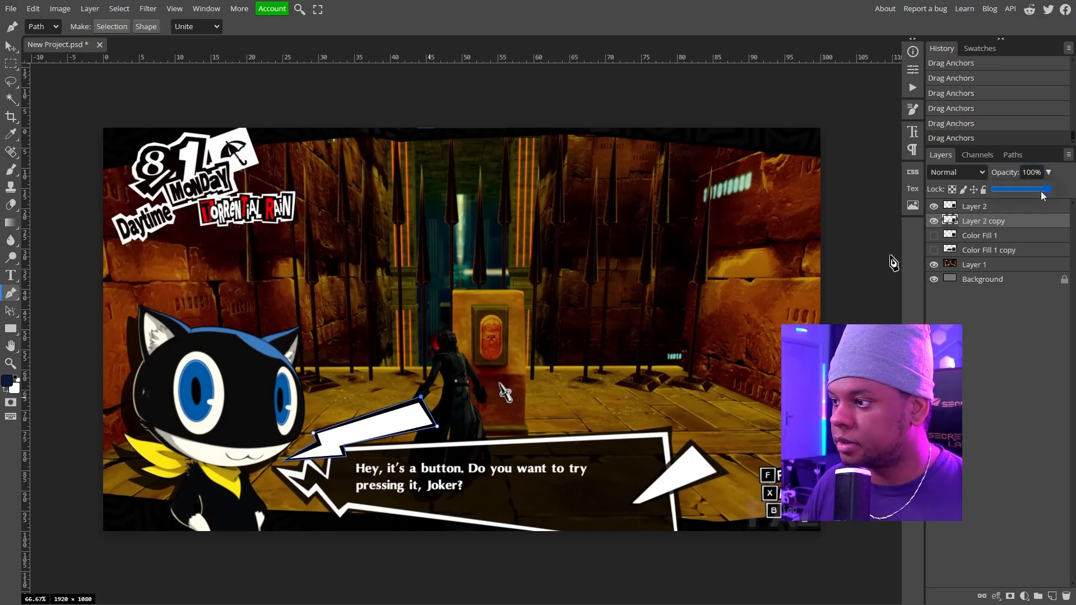
pyautogui.moveTo(1048, 189); pyautogui.dragTo(1040, 190)
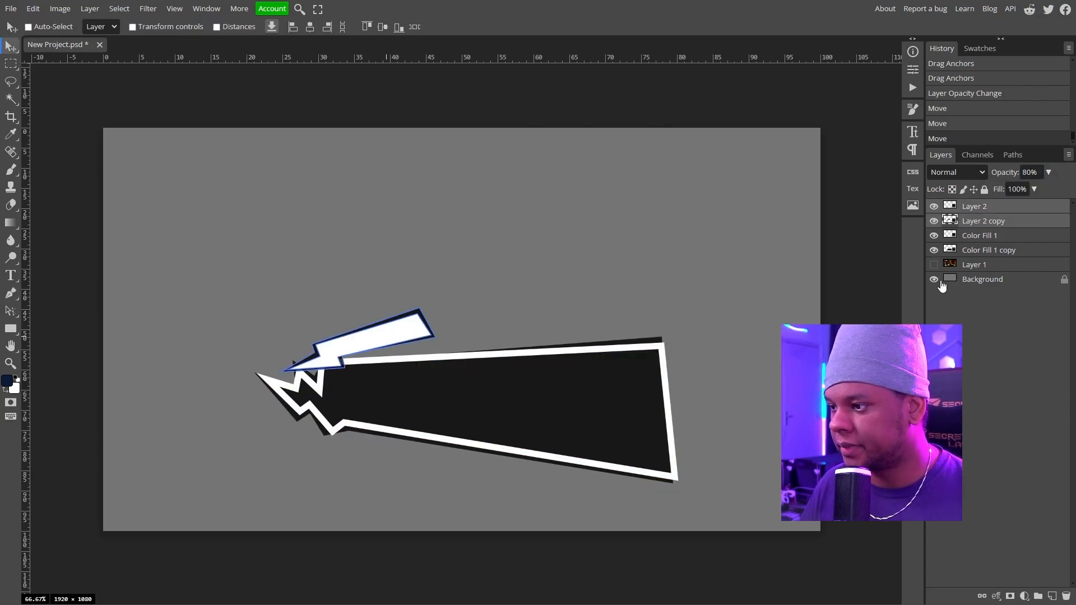
# - Hide the gray background and both name-tag layers, leaving only the dialogue-box layers shown
pyautogui.click(934, 280)
pyautogui.click(934, 221)
pyautogui.click(933, 207)
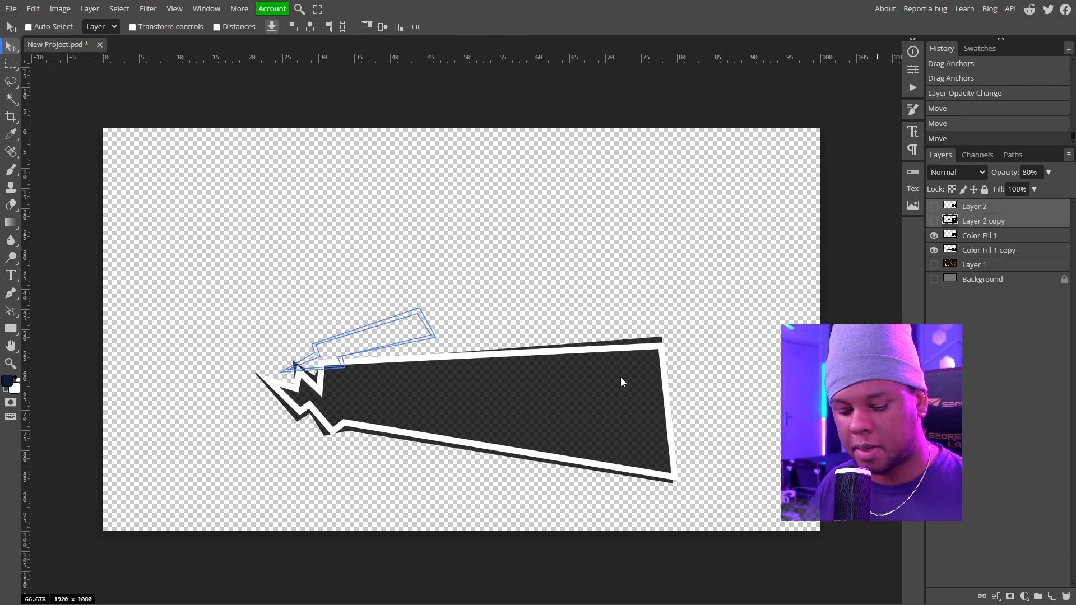
# - Crop the canvas closely around the dialogue box, to about 1166 × 432 px
pyautogui.press('c')
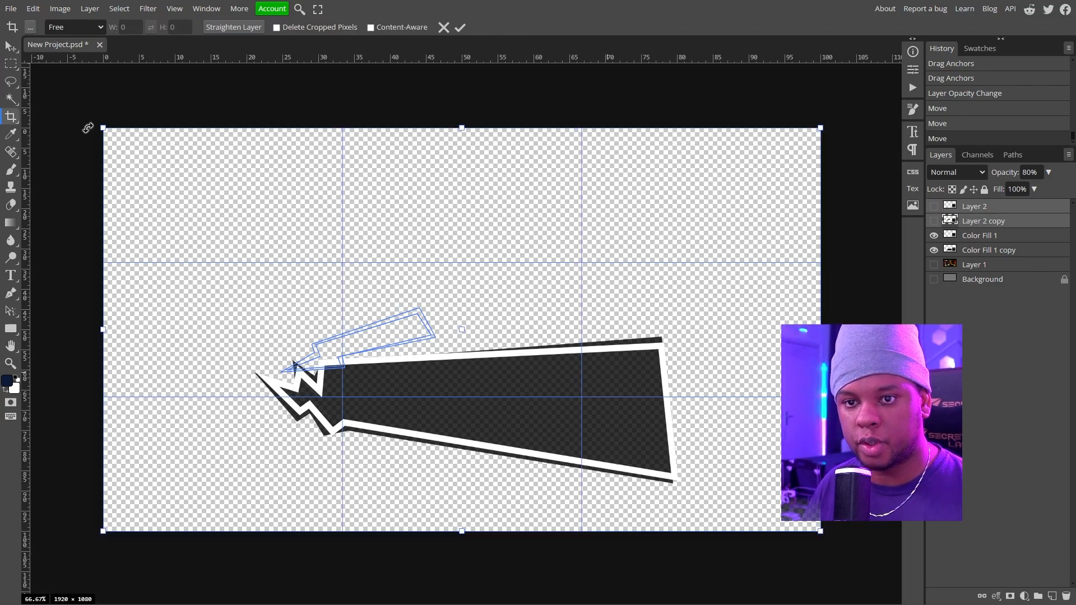
pyautogui.moveTo(103, 128); pyautogui.dragTo(251, 330)
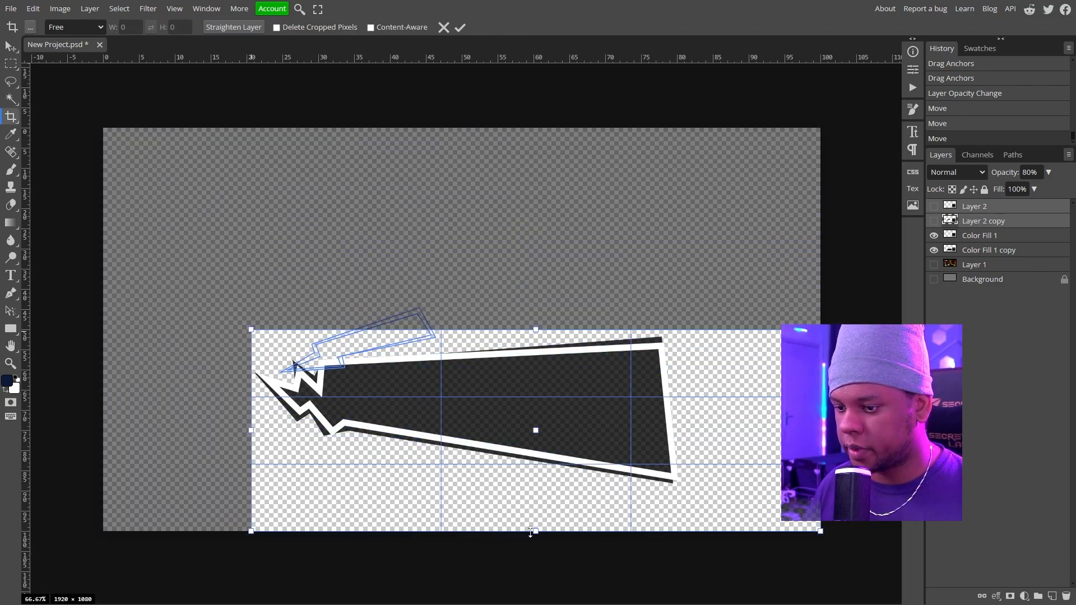
pyautogui.moveTo(530, 532); pyautogui.dragTo(532, 491)
pyautogui.moveTo(820, 410); pyautogui.dragTo(685, 411)
pyautogui.press('Return')
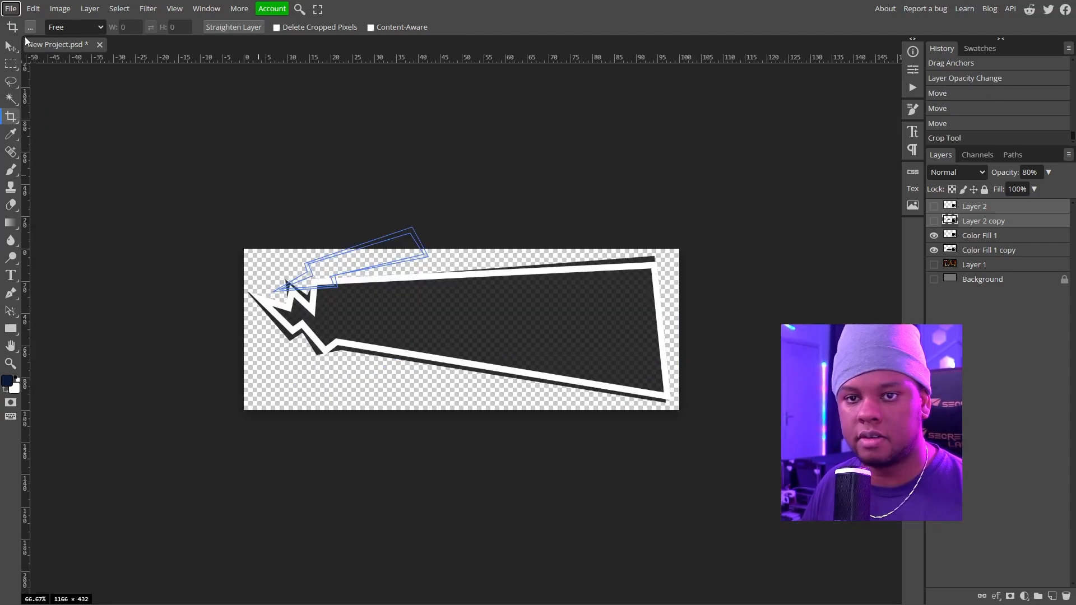
# - Export the cropped dialogue box as a PNG named "text bubble" in the Persona 5 popup folder
pyautogui.click(11, 8)
pyautogui.moveTo(84, 172)
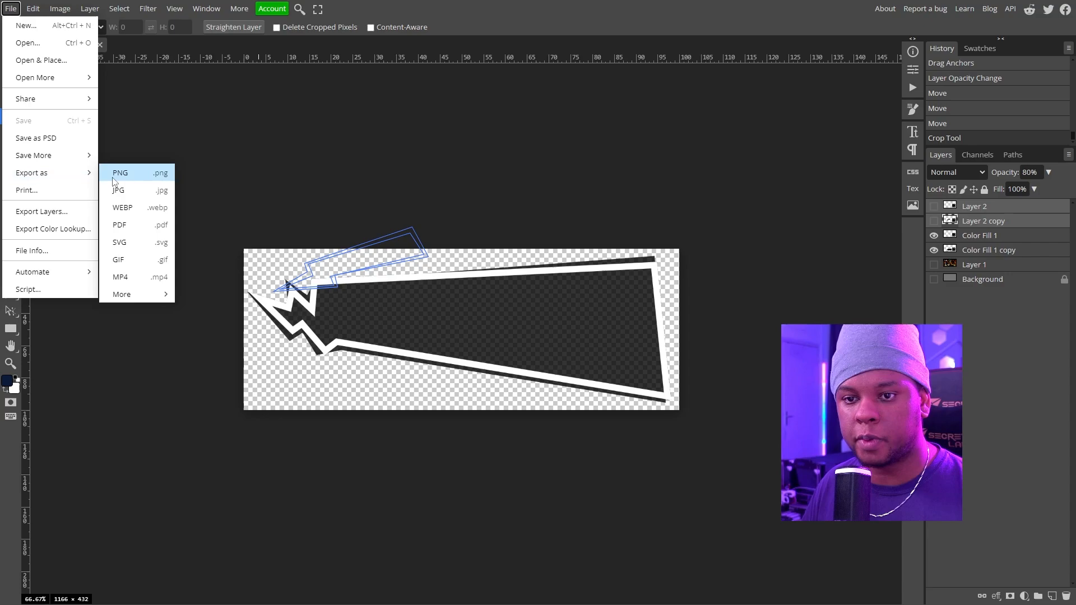
pyautogui.click(139, 191)
pyautogui.click(416, 251)
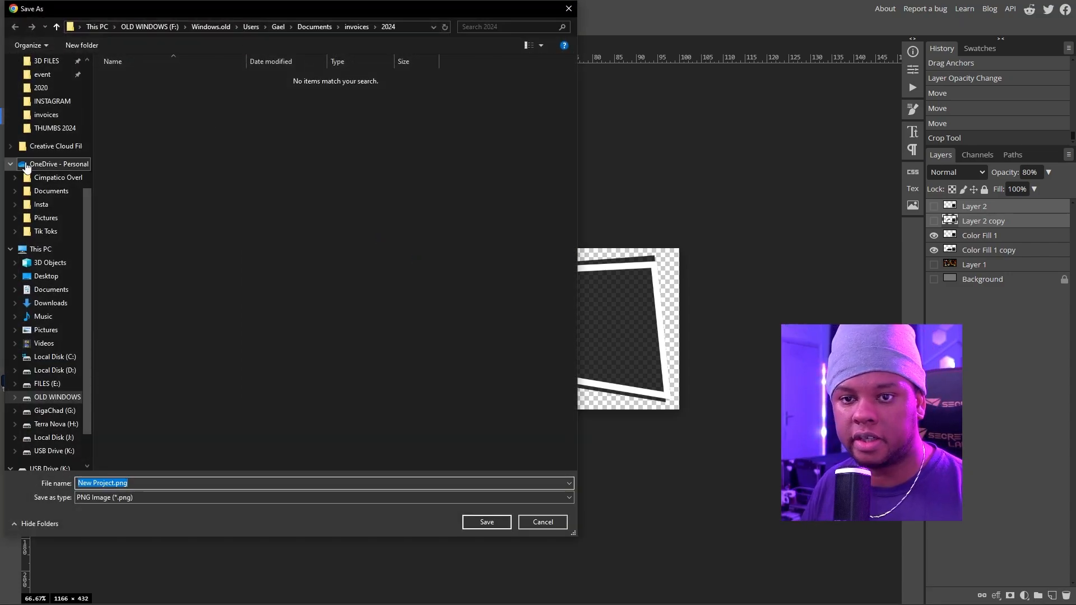
pyautogui.write('text bubble')
pyautogui.press('Return')
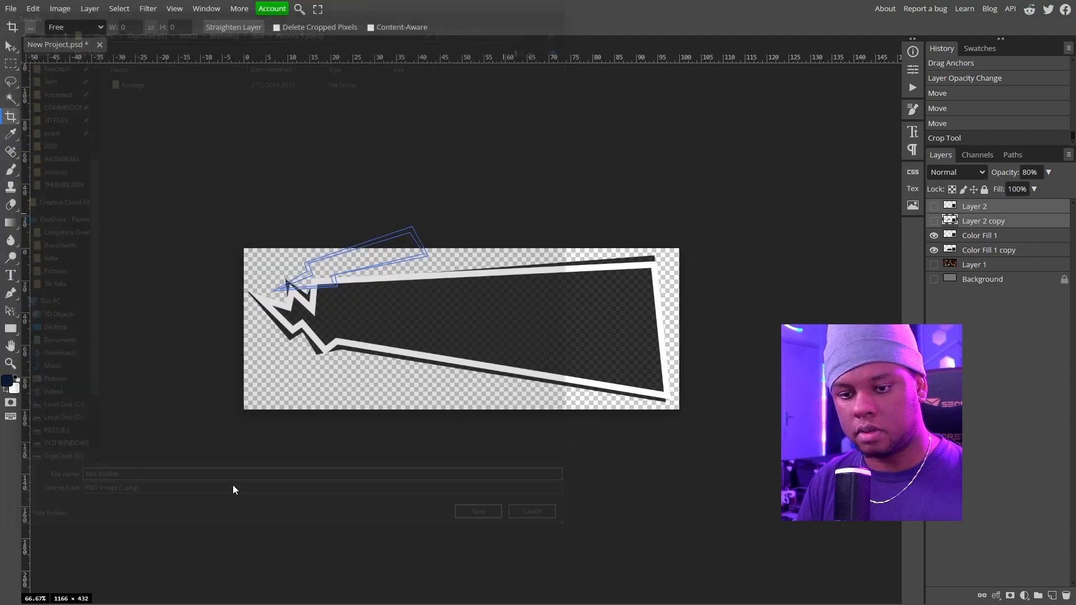
# - Undo the dialogue-box crop and switch layer visibility so only the two name-tag layers are shown
pyautogui.hotkey('ctrl', 'z')
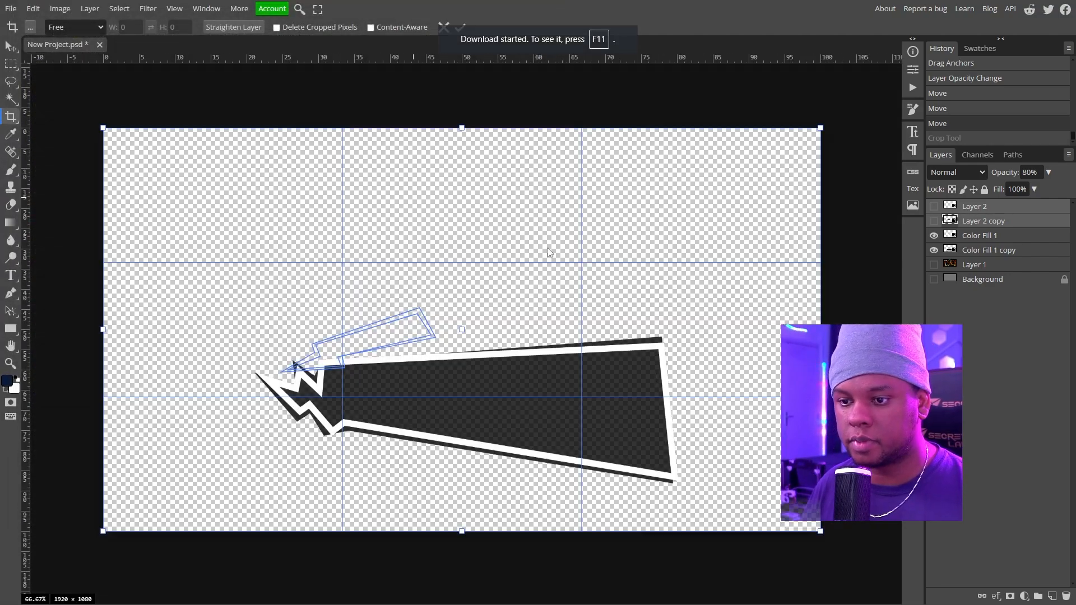
pyautogui.press('Escape')
pyautogui.click(934, 206)
pyautogui.click(933, 221)
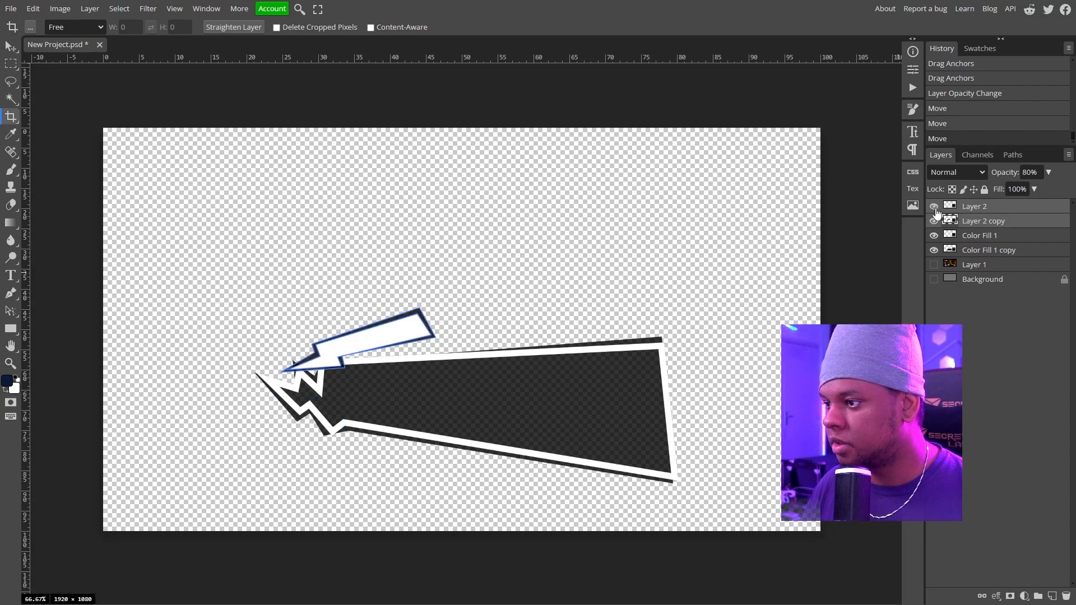
pyautogui.click(933, 235)
pyautogui.click(934, 250)
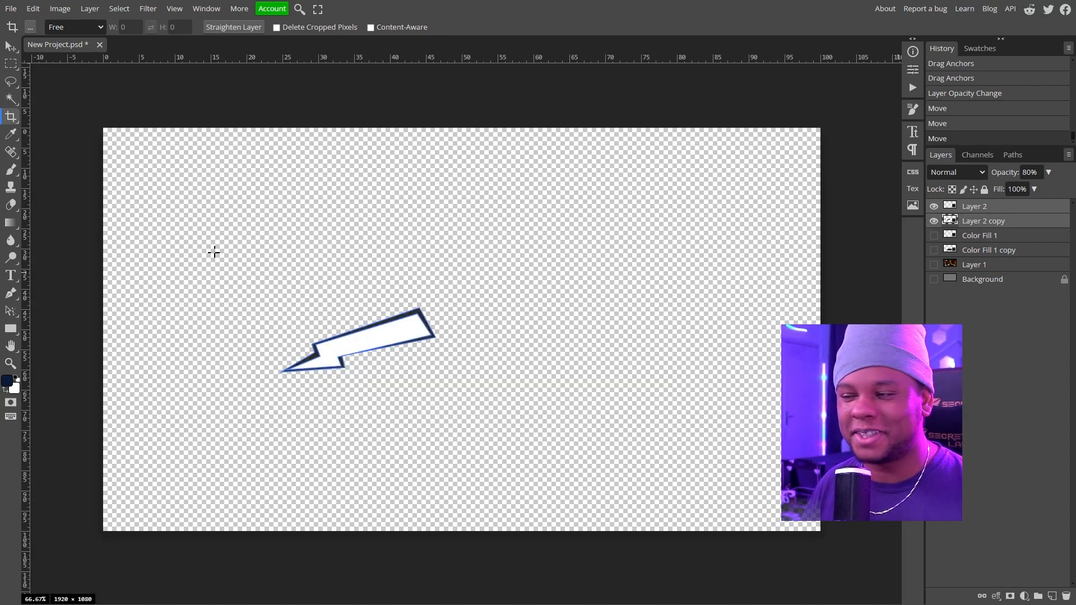
# - Crop the canvas around the name tag to about 489 × 228 px and export it as a PNG named "name bubble"
pyautogui.moveTo(265, 297); pyautogui.dragTo(448, 383)
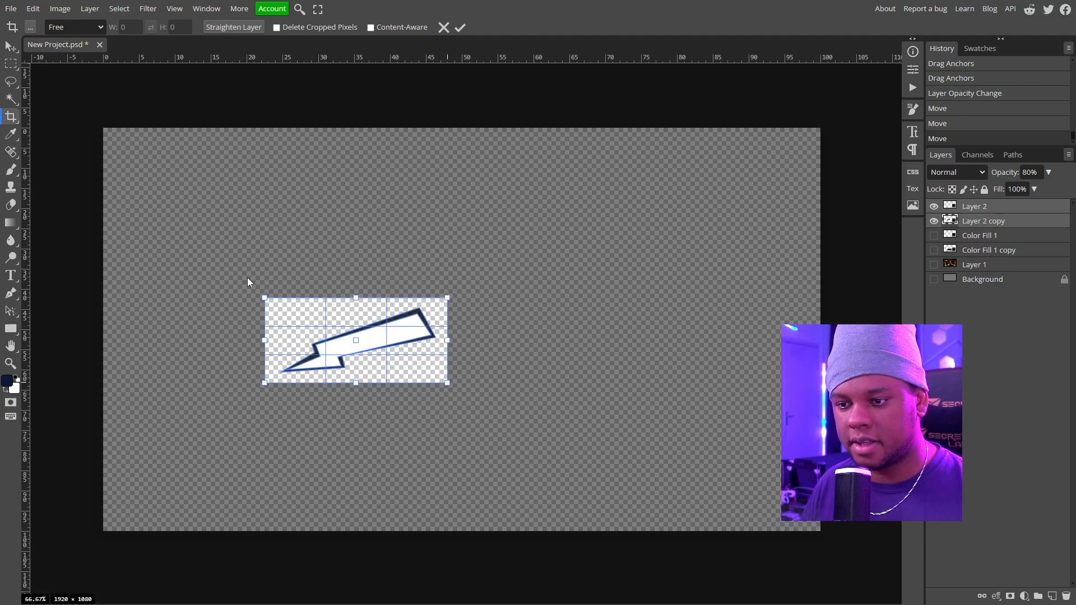
pyautogui.press('Return')
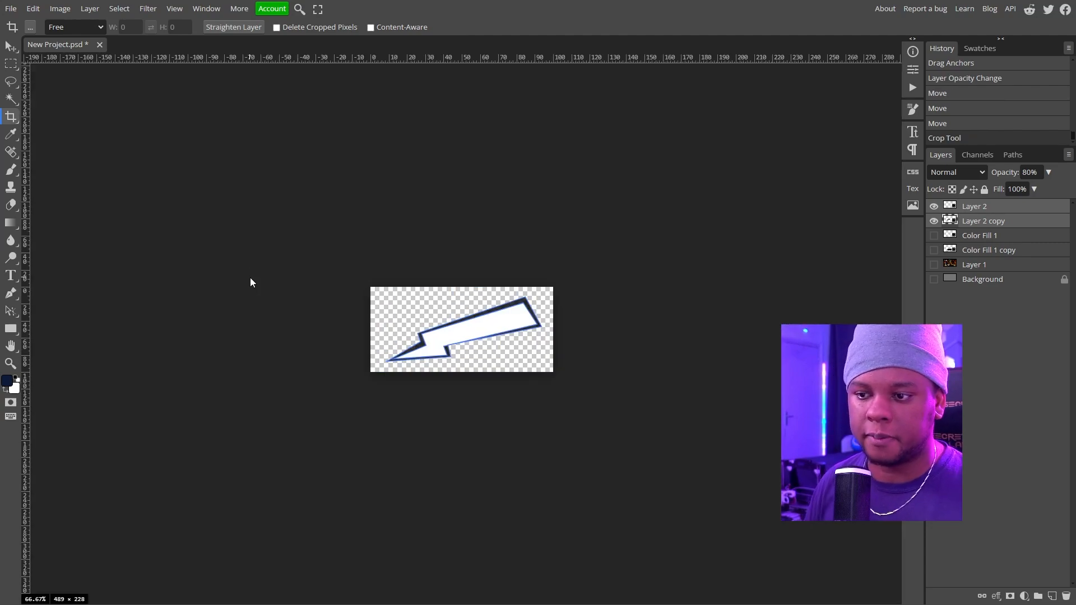
pyautogui.click(11, 8)
pyautogui.moveTo(61, 172)
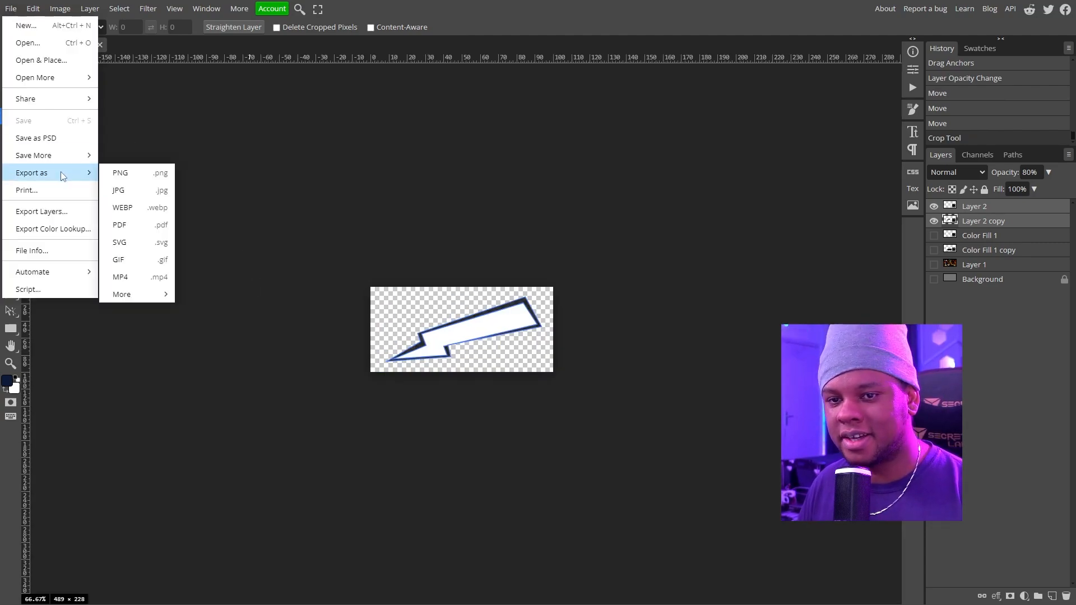
pyautogui.click(139, 179)
pyautogui.click(417, 251)
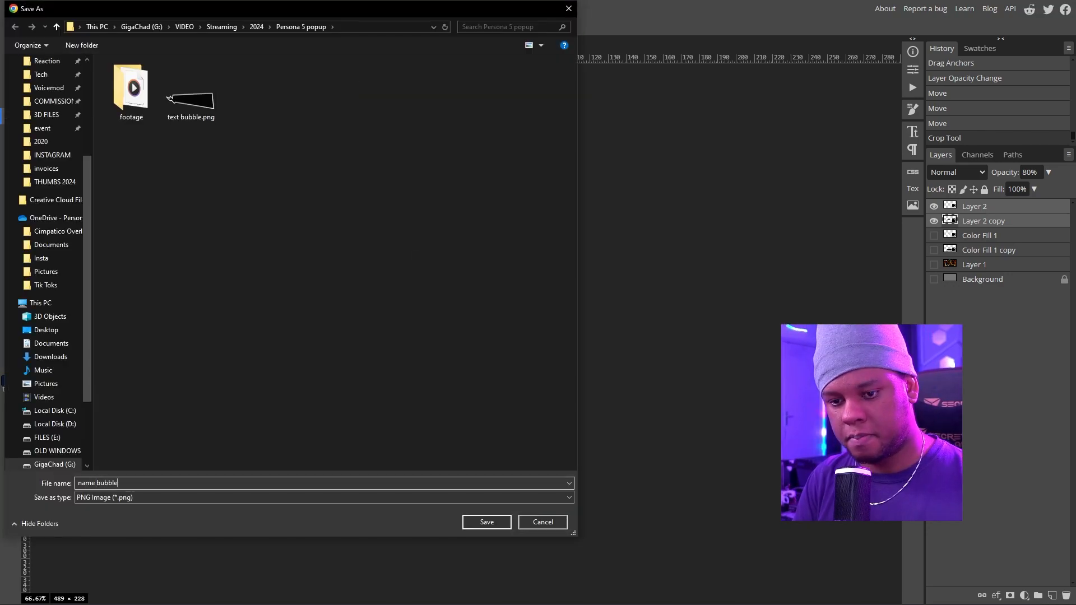
pyautogui.press('Return')
# - Restore the full canvas with the dialogue-box layers visible and crop it around both shapes, to about 1198 × 526 px
pyautogui.click(360, 250)
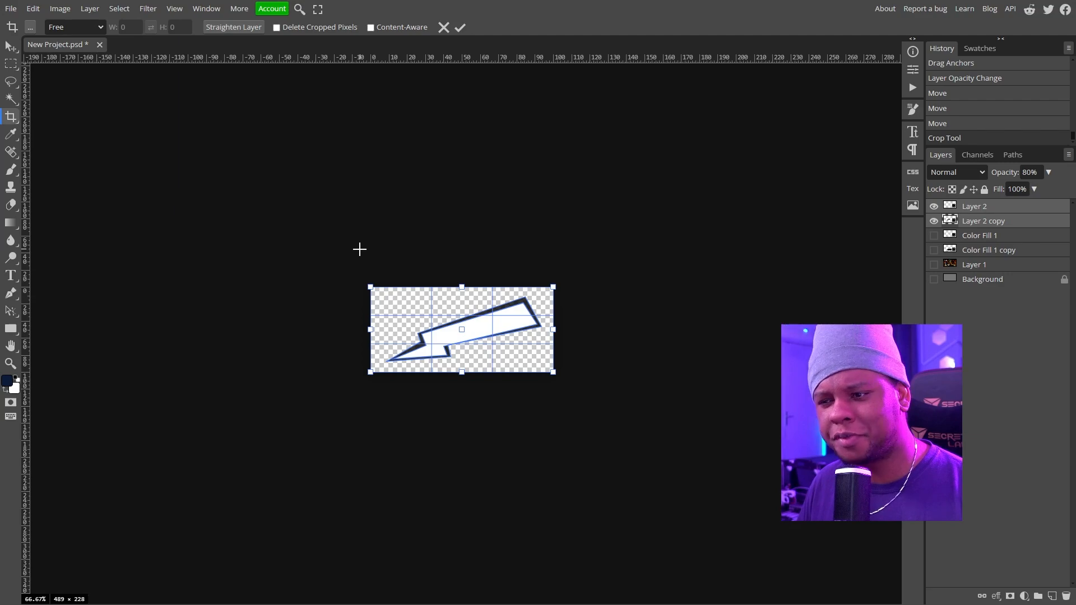
pyautogui.hotkey('ctrl', 'z')
pyautogui.hotkey('ctrl', 'z')
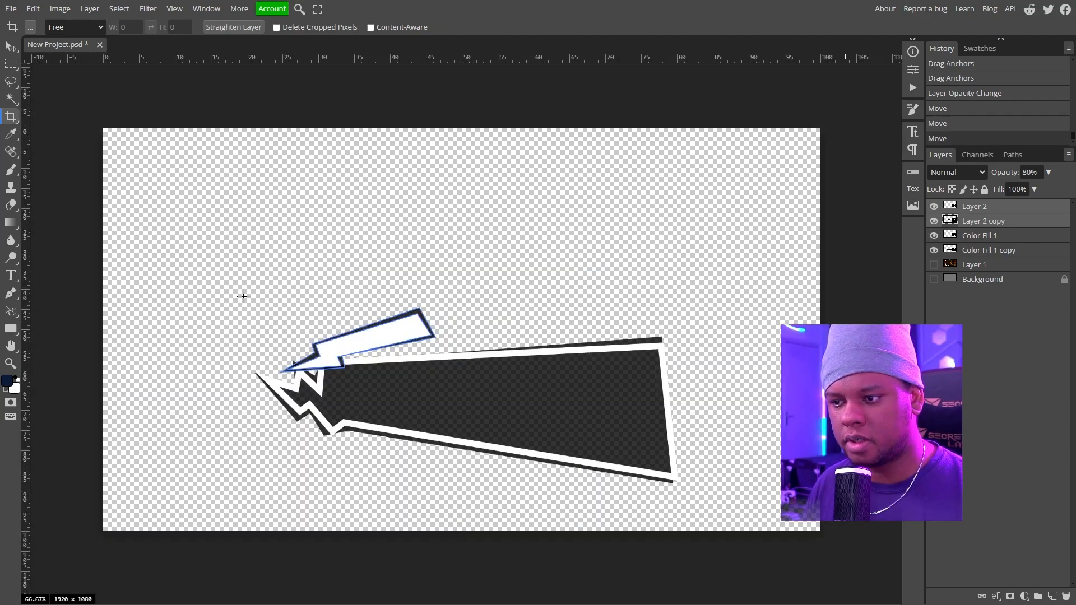
pyautogui.moveTo(244, 296); pyautogui.dragTo(692, 490)
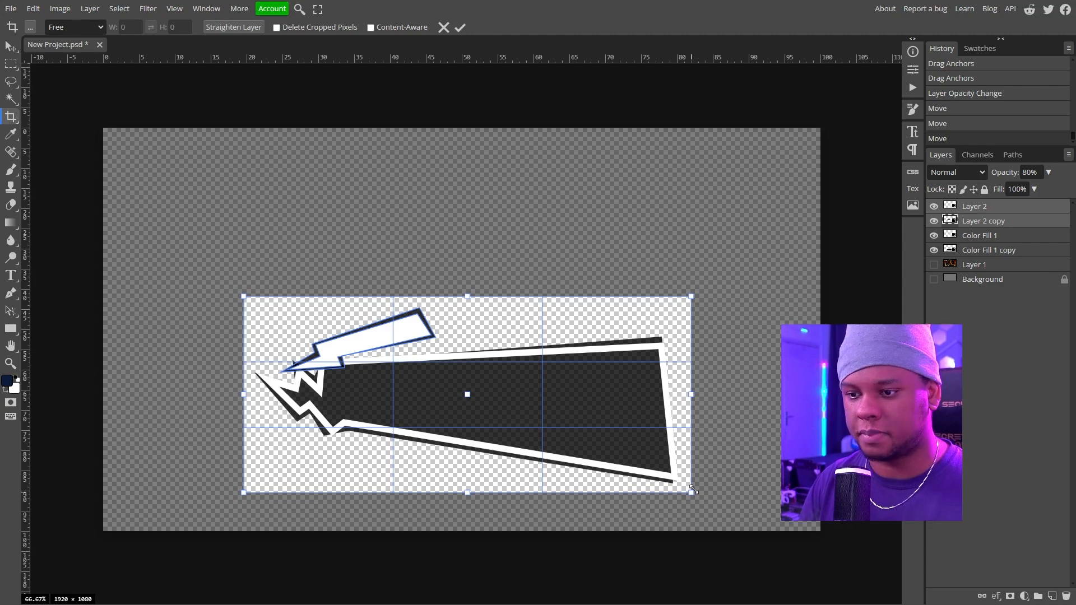
pyautogui.press('Return')
# - Show the reference screenshot layer, reposition it behind the shapes, and blur it with Gaussian Blur
pyautogui.click(933, 264)
pyautogui.click(975, 265)
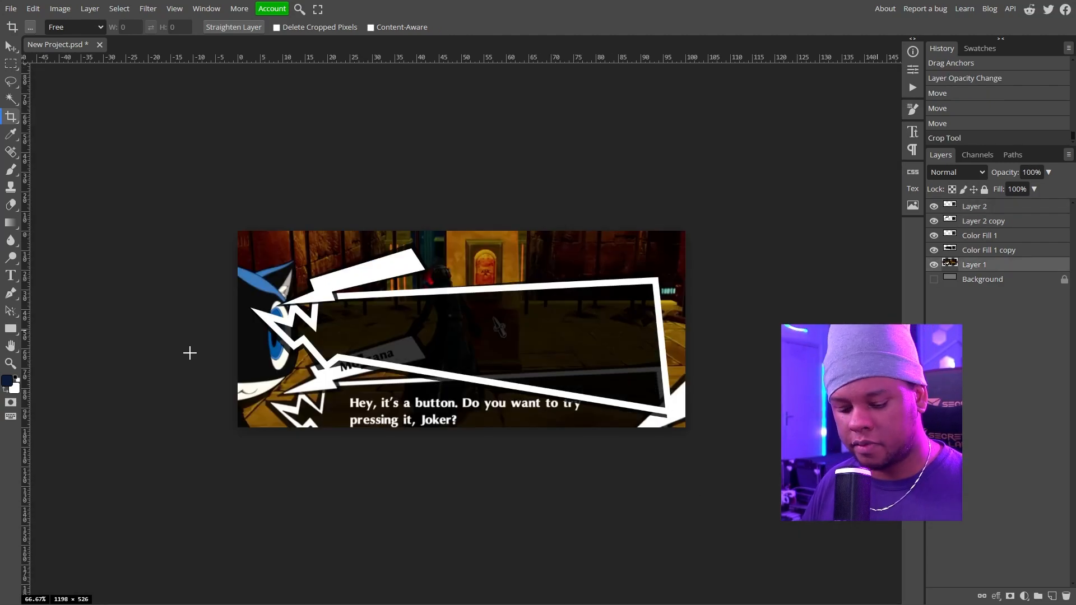
pyautogui.press('v')
pyautogui.moveTo(373, 312); pyautogui.dragTo(415, 377)
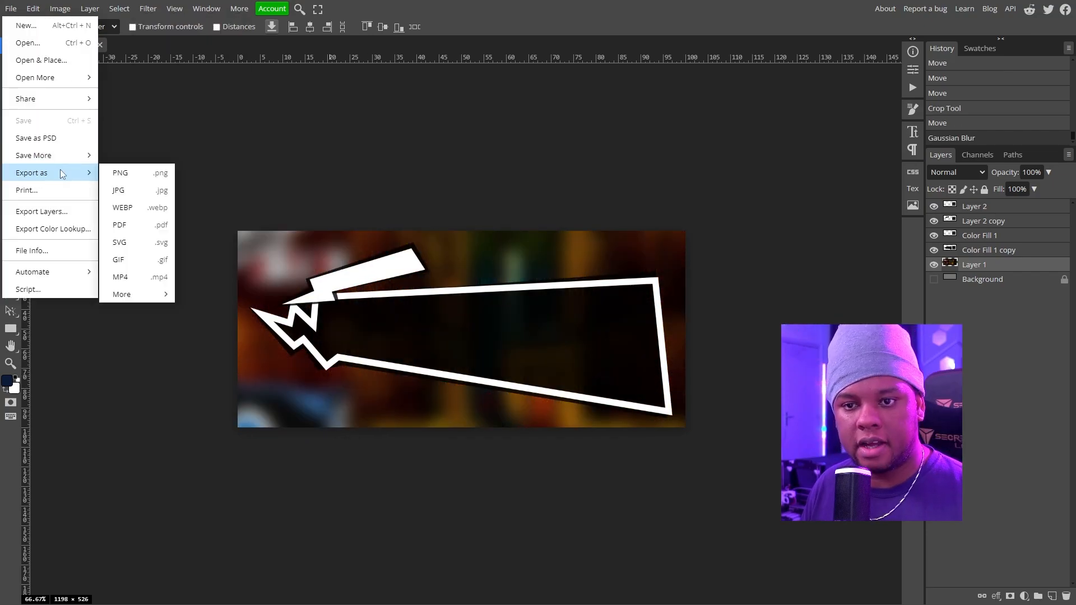
# - Open the PSD templates library and upload the current document as a new template
pyautogui.moveTo(56, 84)
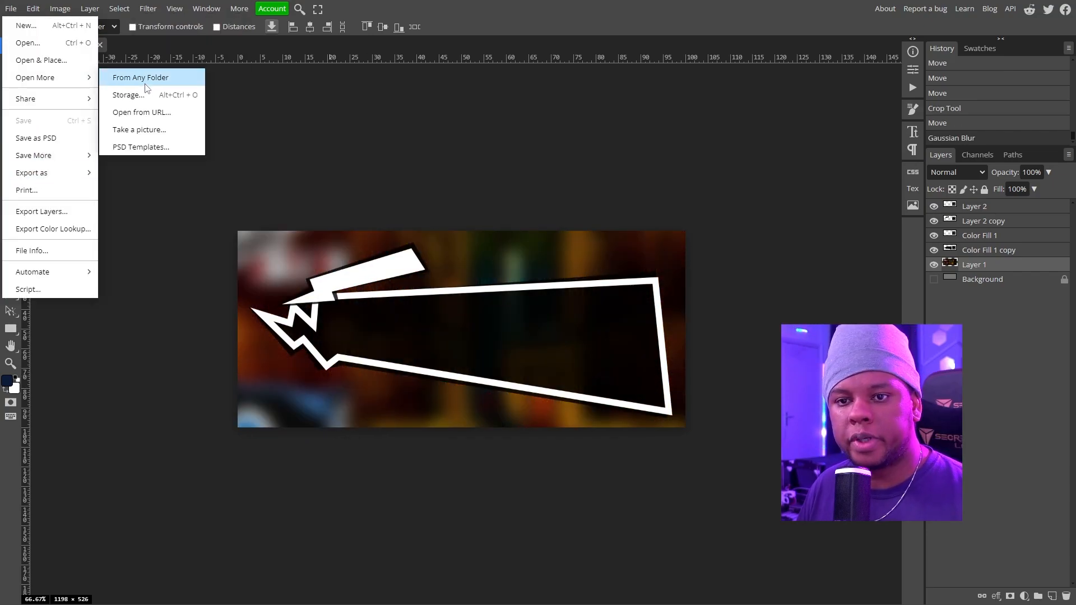
pyautogui.click(156, 149)
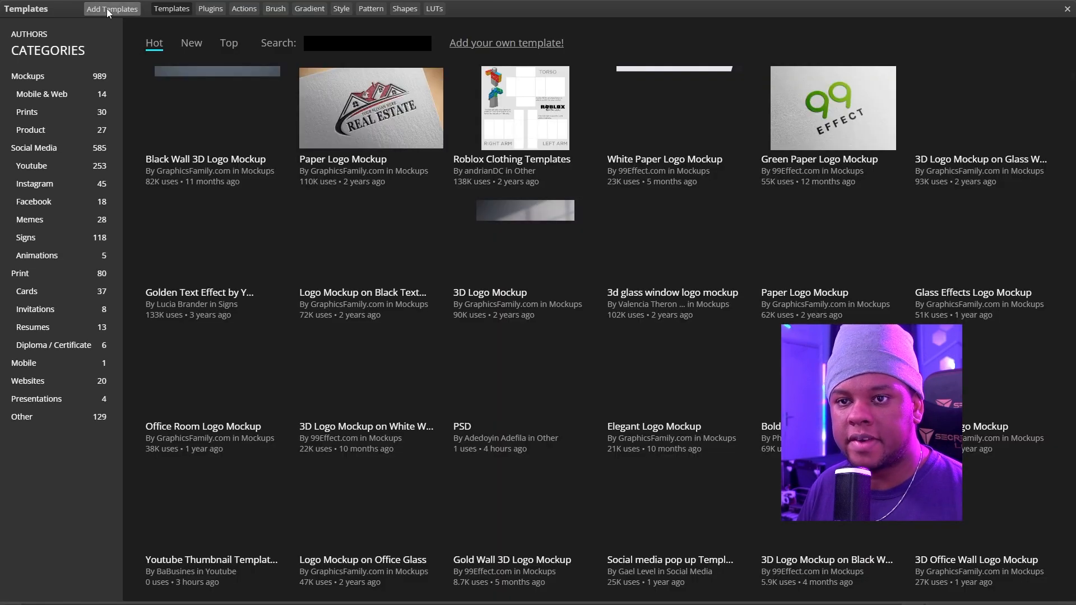
pyautogui.click(108, 9)
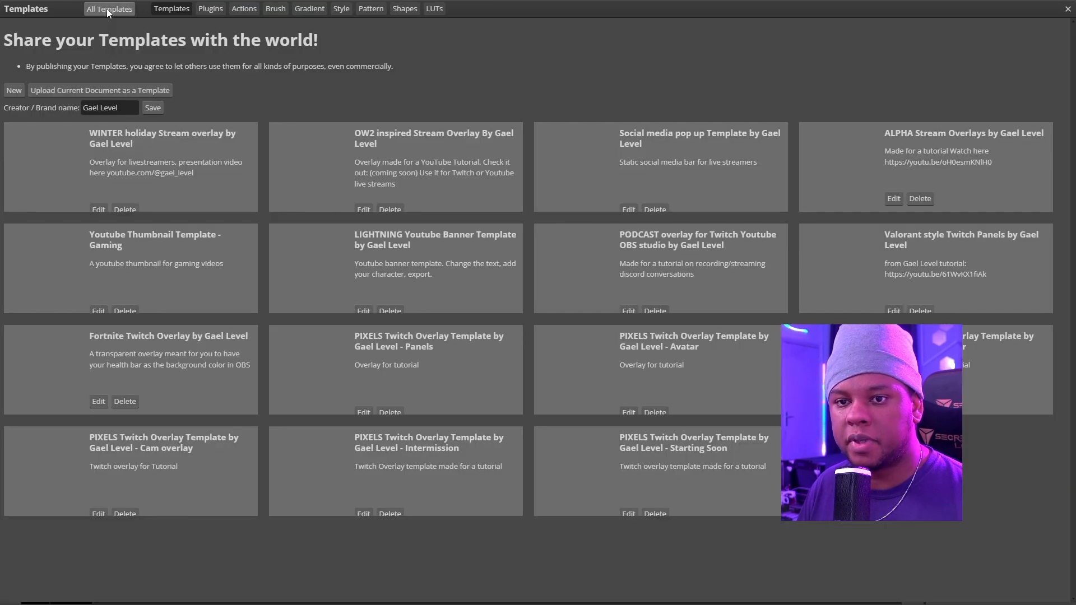
pyautogui.click(81, 93)
pyautogui.click(587, 69)
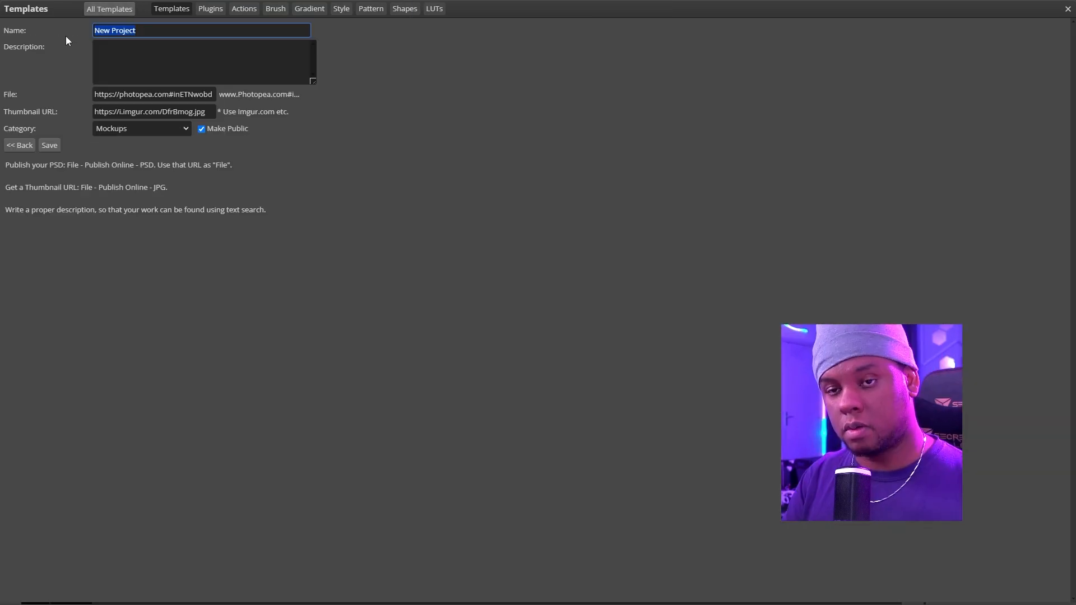
# - Name the template "Persona 5 speech bubble" plus the creator's name, describe it as "Made for tutorial", set category Other, and save it
pyautogui.write('Persona ')
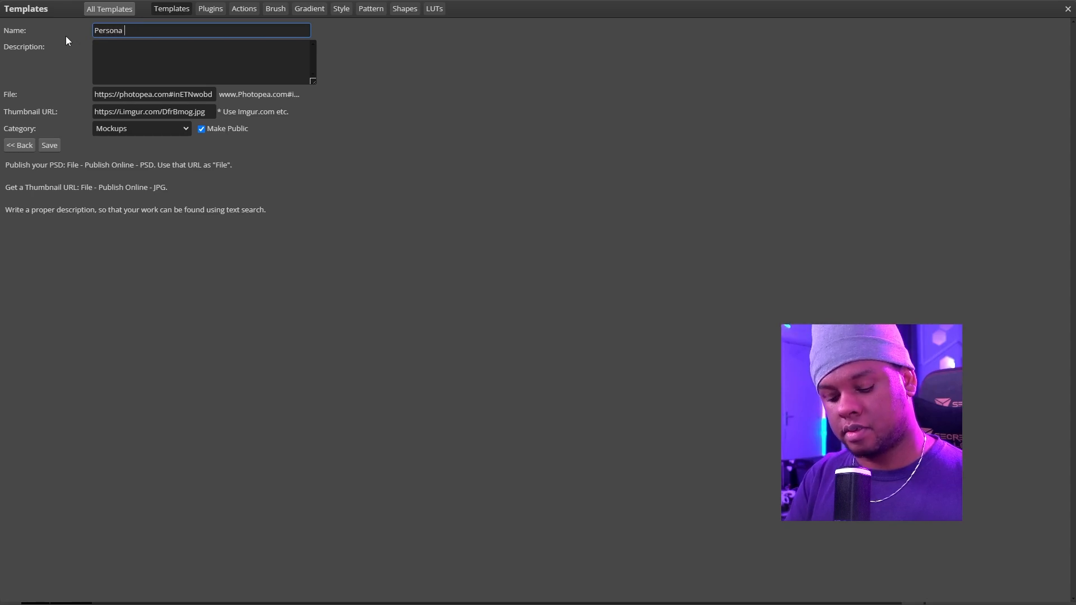
pyautogui.write('5 speech bubble - Gael Level')
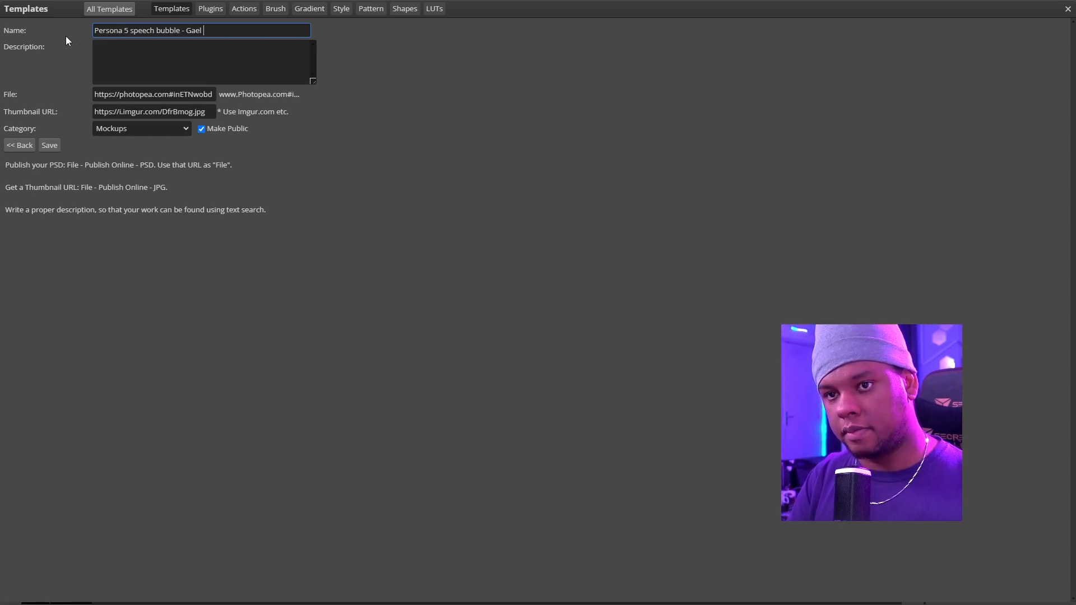
pyautogui.press('Return')
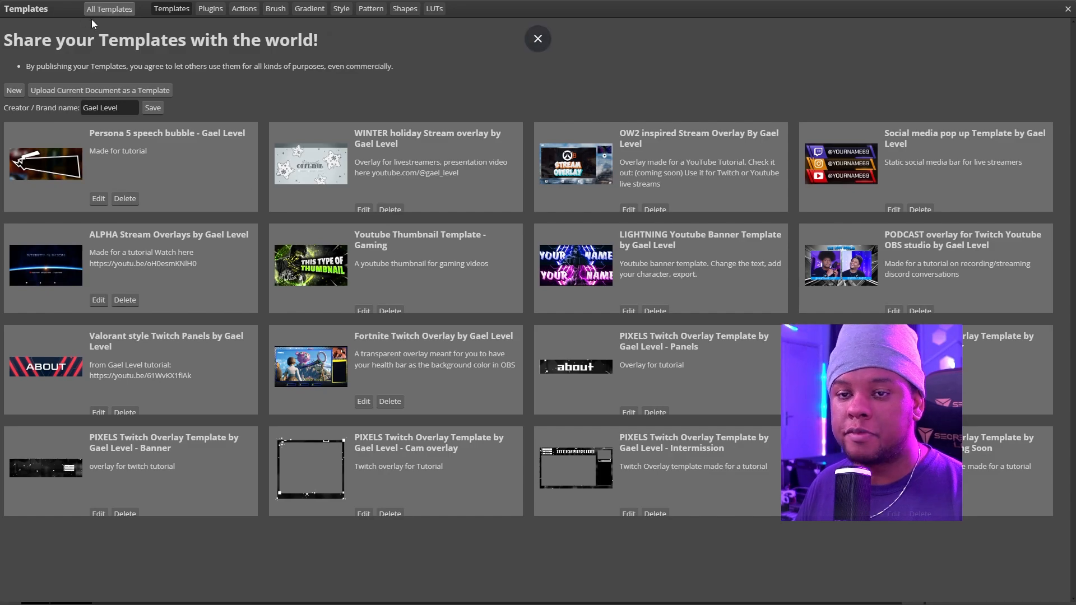
# - Return to all templates and search the library for the creator's name
pyautogui.click(101, 12)
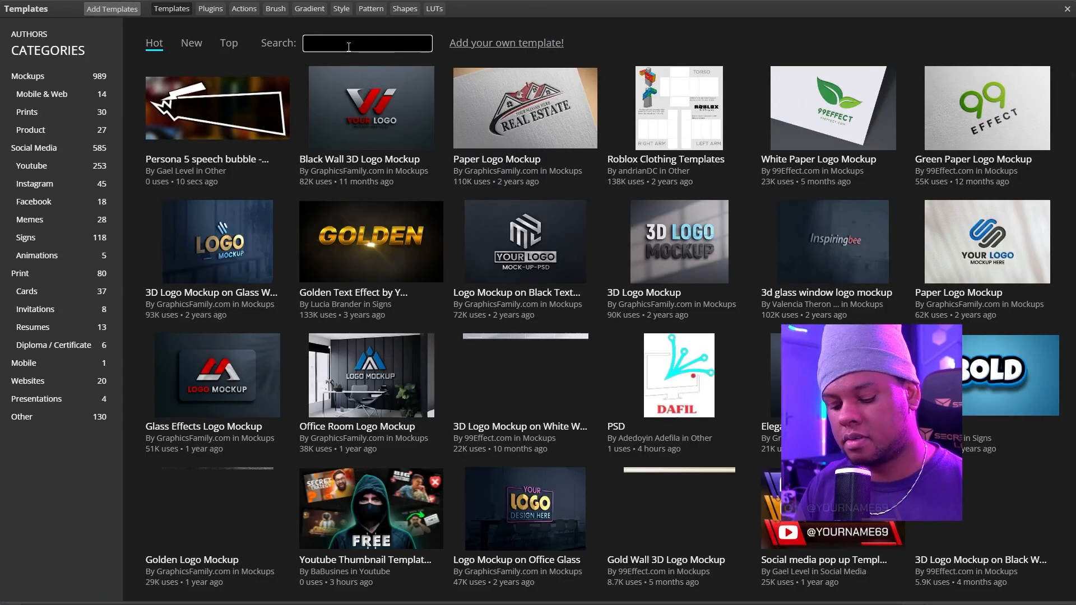
pyautogui.click(349, 48)
pyautogui.write('gael level')
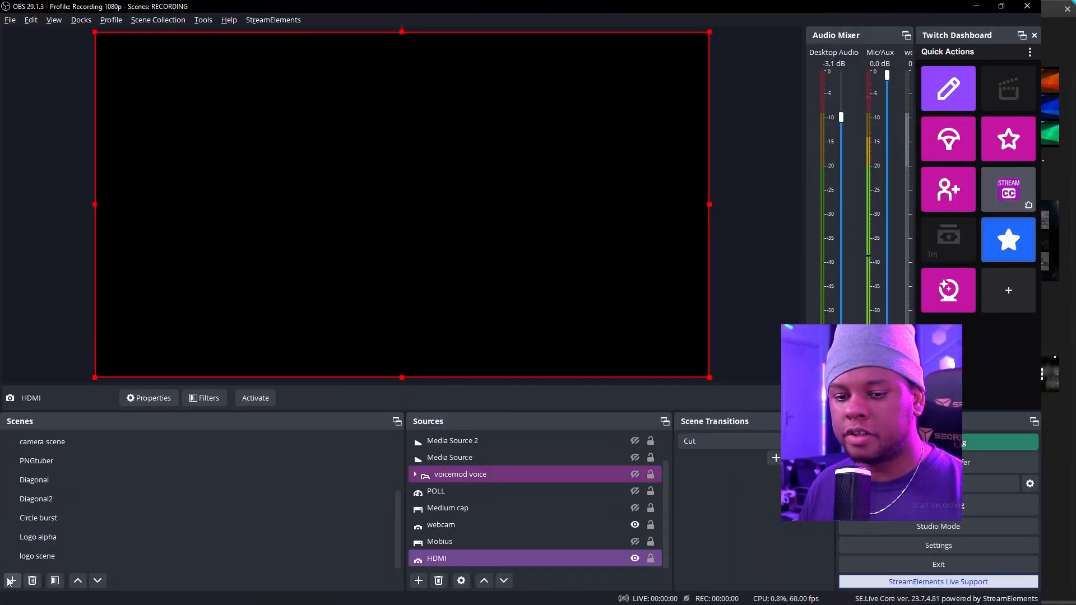
# - Switch to OBS and add a new scene named "Persona 5"
pyautogui.click(13, 581)
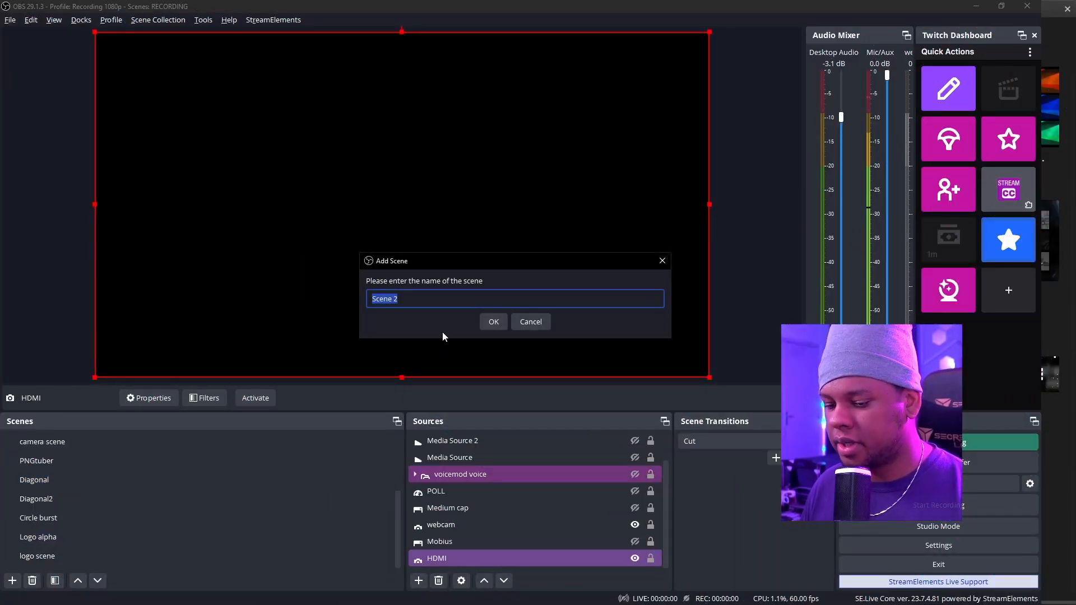
pyautogui.write('Persona ')
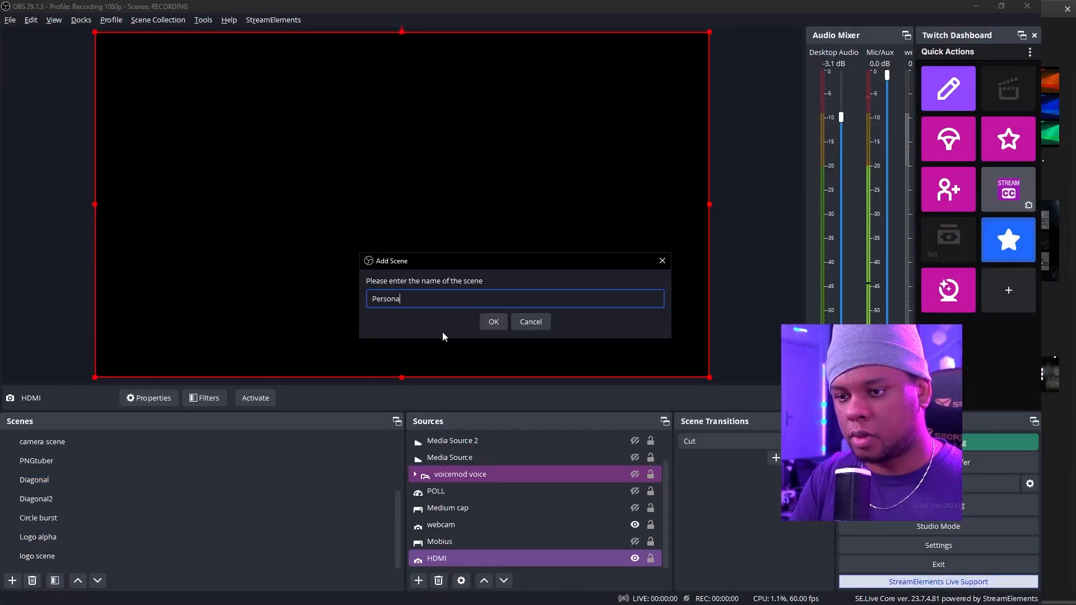
pyautogui.write('5')
pyautogui.press('Return')
# - Add an image source named "speech b" to the Persona 5 scene, using text bubble.png from the Persona 5 popup folder
pyautogui.click(418, 581)
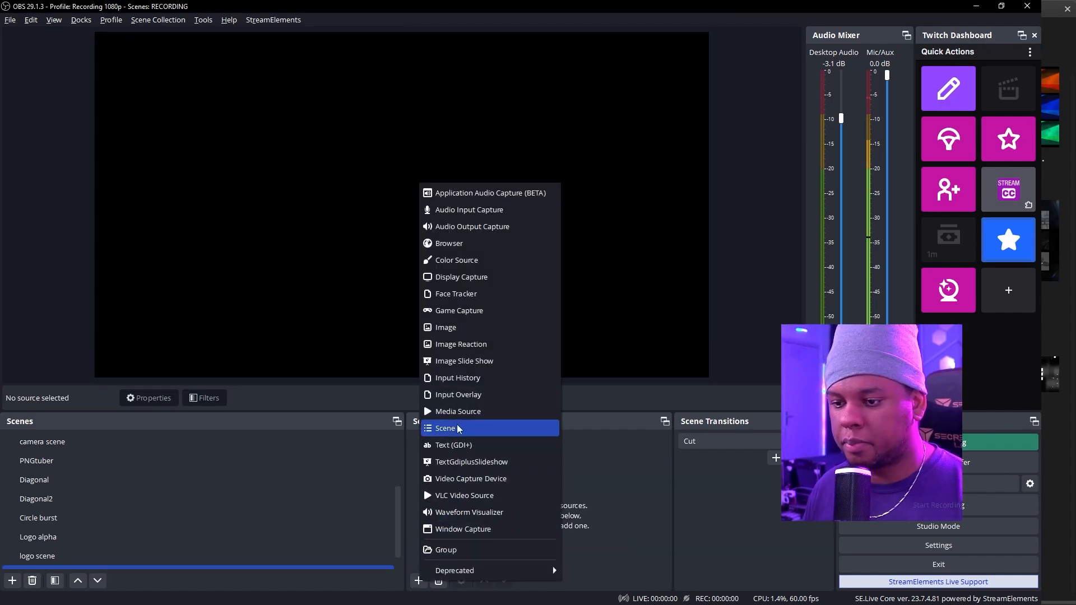
pyautogui.click(450, 328)
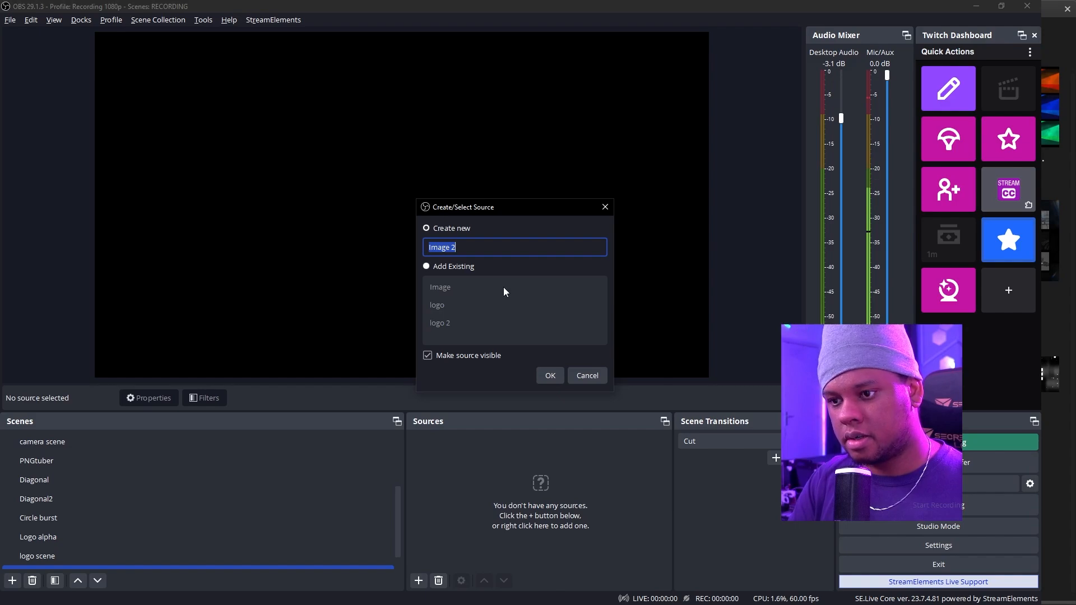
pyautogui.write('speec')
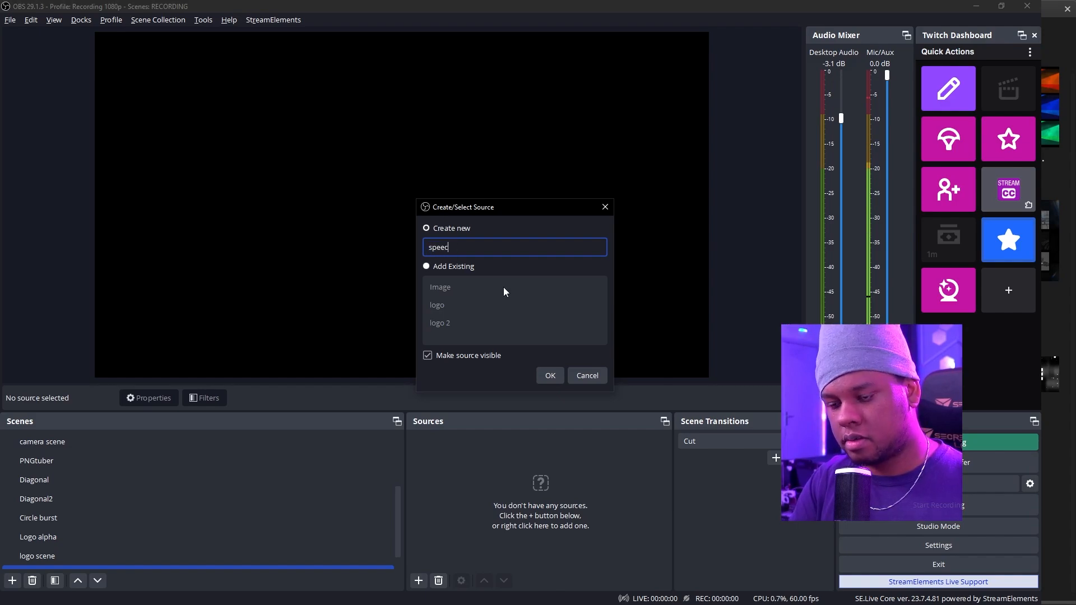
pyautogui.write('h b')
pyautogui.press('Return')
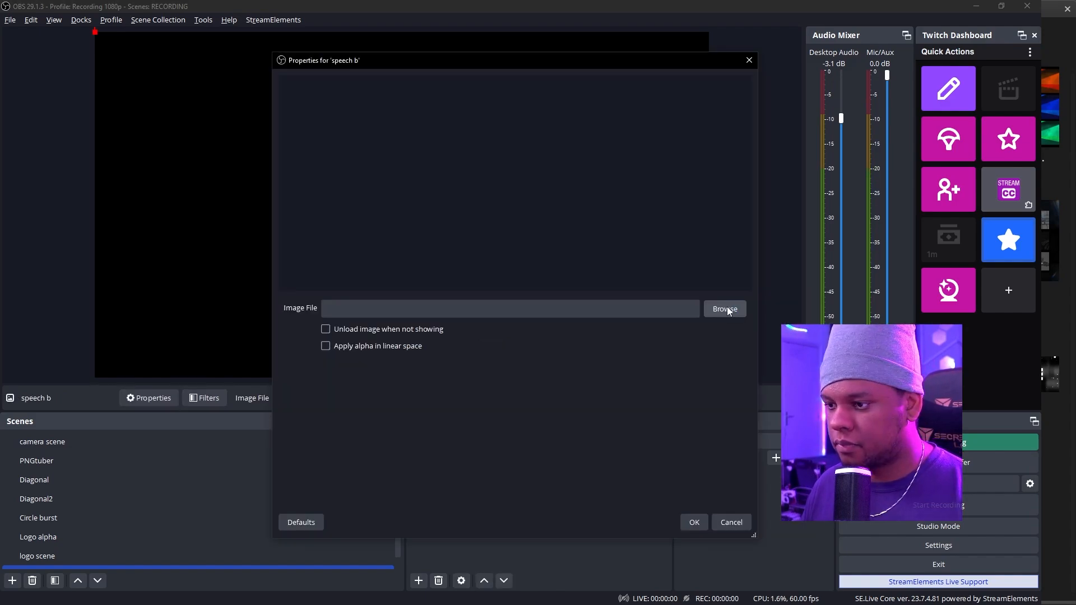
pyautogui.click(725, 309)
pyautogui.doubleClick(520, 164)
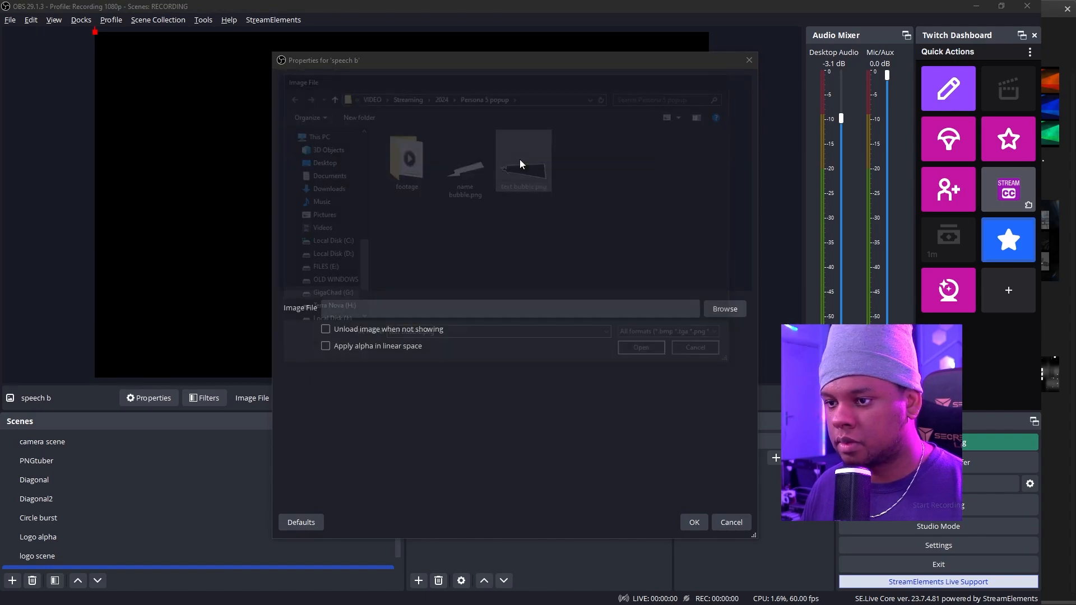
pyautogui.click(691, 523)
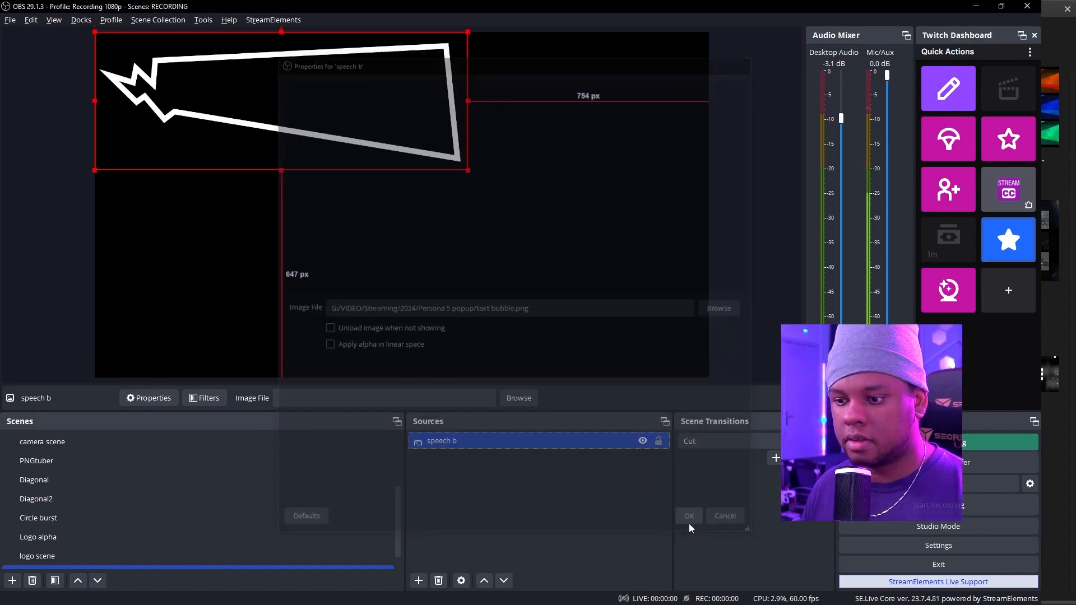
# - Add a second image source named "name b" that uses name bubble.png
pyautogui.click(419, 581)
pyautogui.click(453, 328)
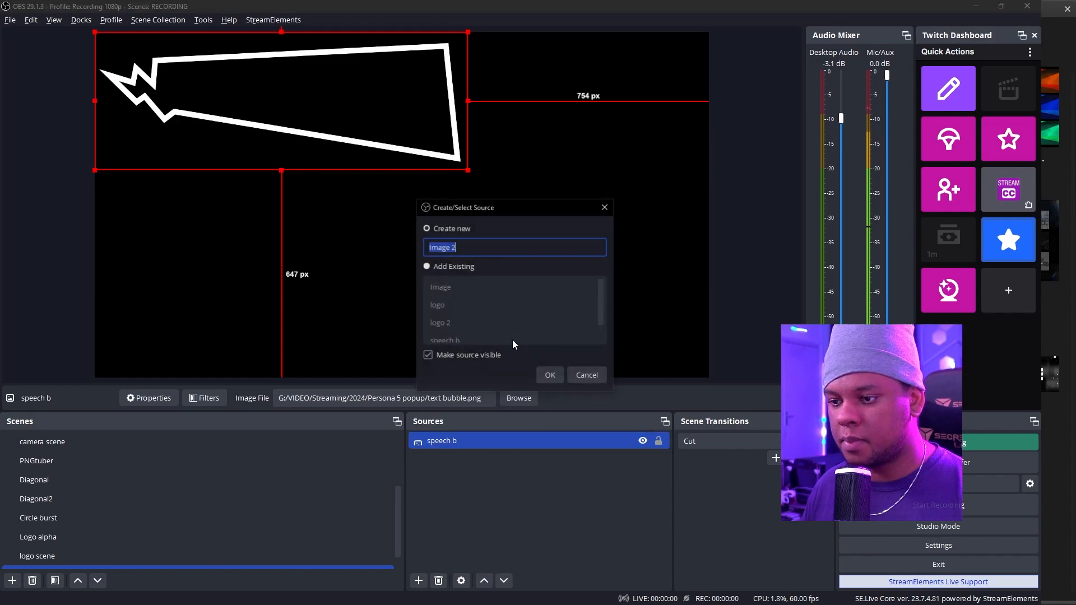
pyautogui.write('name b')
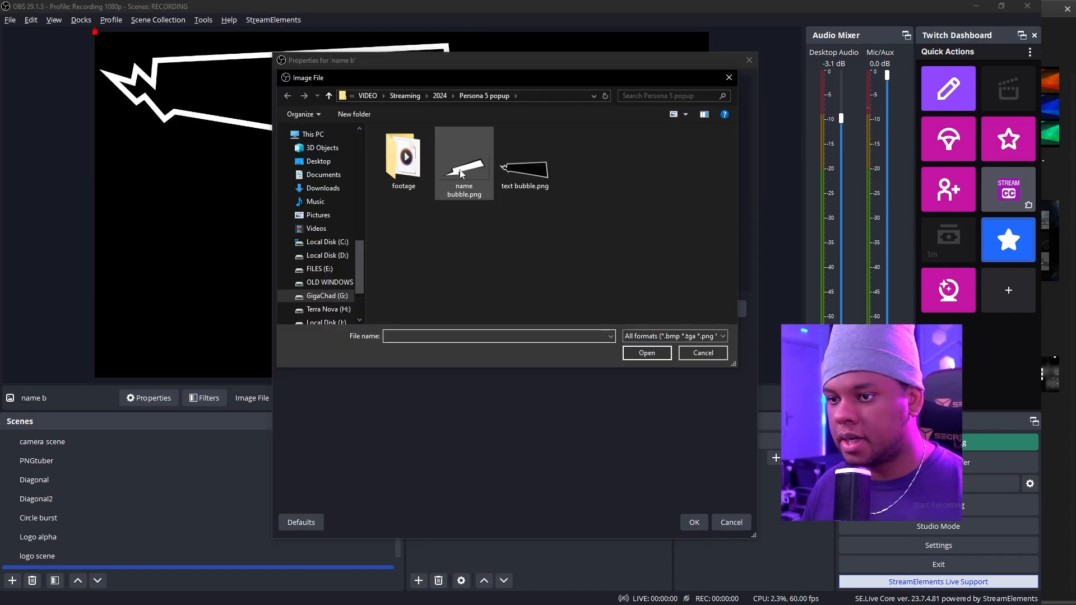
pyautogui.doubleClick(472, 193)
pyautogui.click(688, 516)
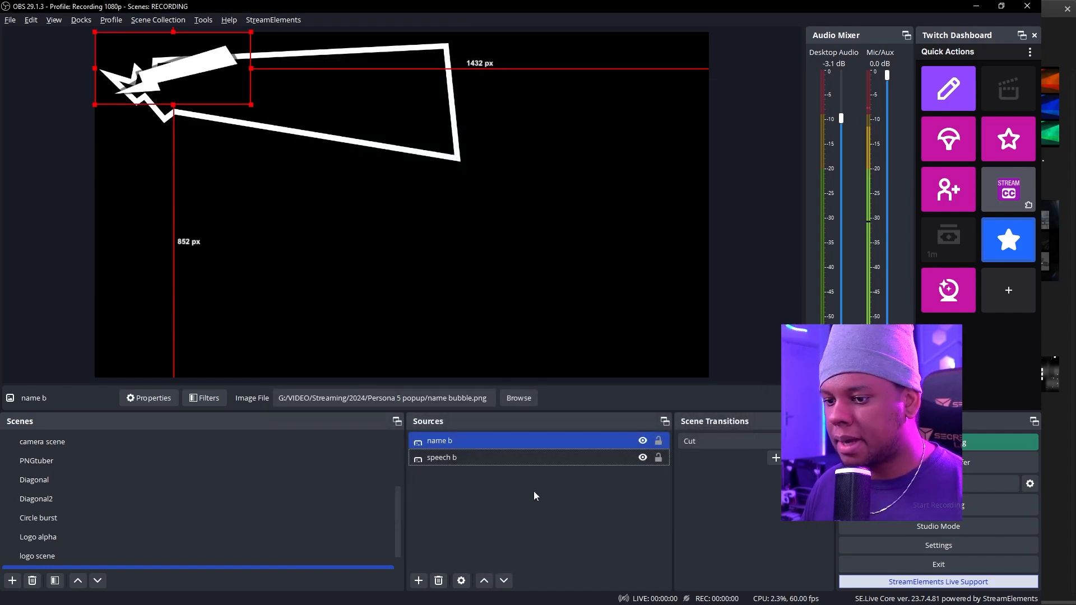
# - Place the speech bubble in the lower-right corner of the canvas and the name tag over the bubble's upper-left edge
pyautogui.click(467, 456)
pyautogui.moveTo(262, 111); pyautogui.dragTo(497, 311)
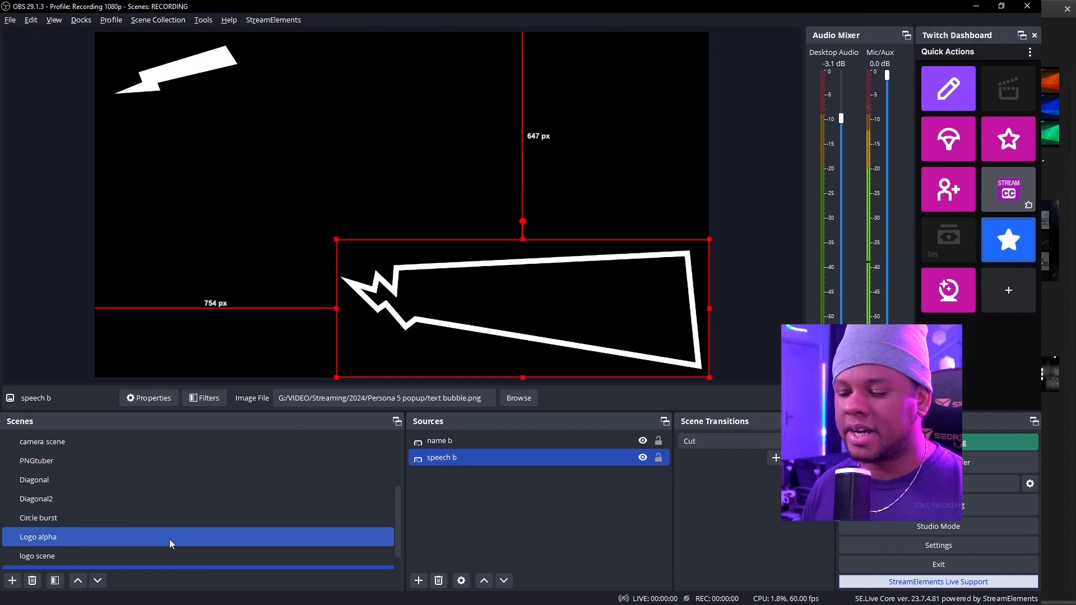
pyautogui.moveTo(141, 74); pyautogui.dragTo(385, 258)
pyautogui.click(489, 517)
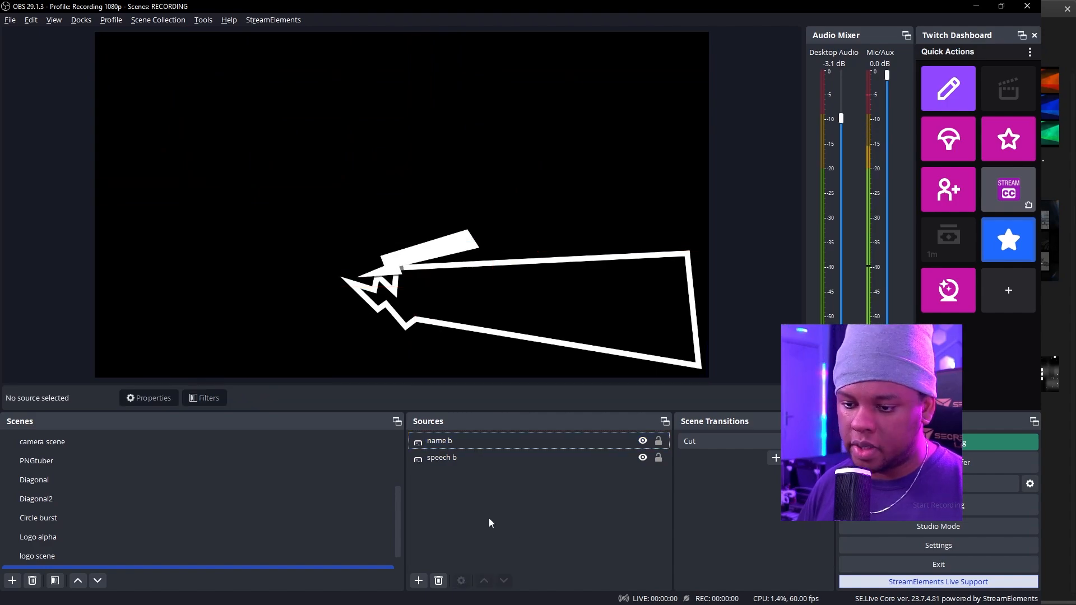
# - Add a Text (GDI+) source named "User text" reading "Hey dude, been watching your videos for a while! first time catching the stream tho, how's it going?"
pyautogui.click(419, 581)
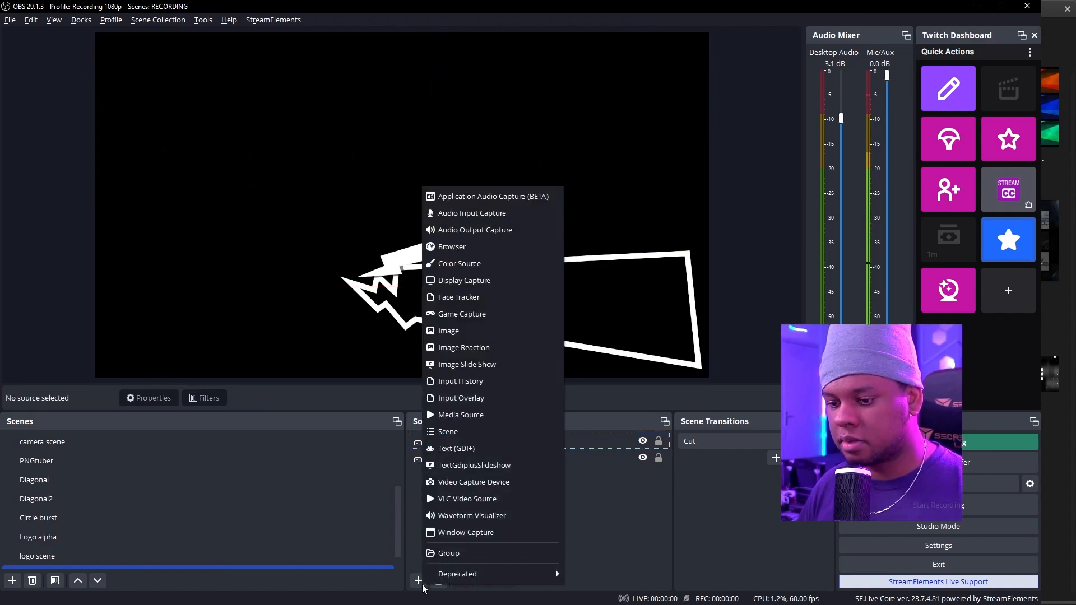
pyautogui.click(468, 448)
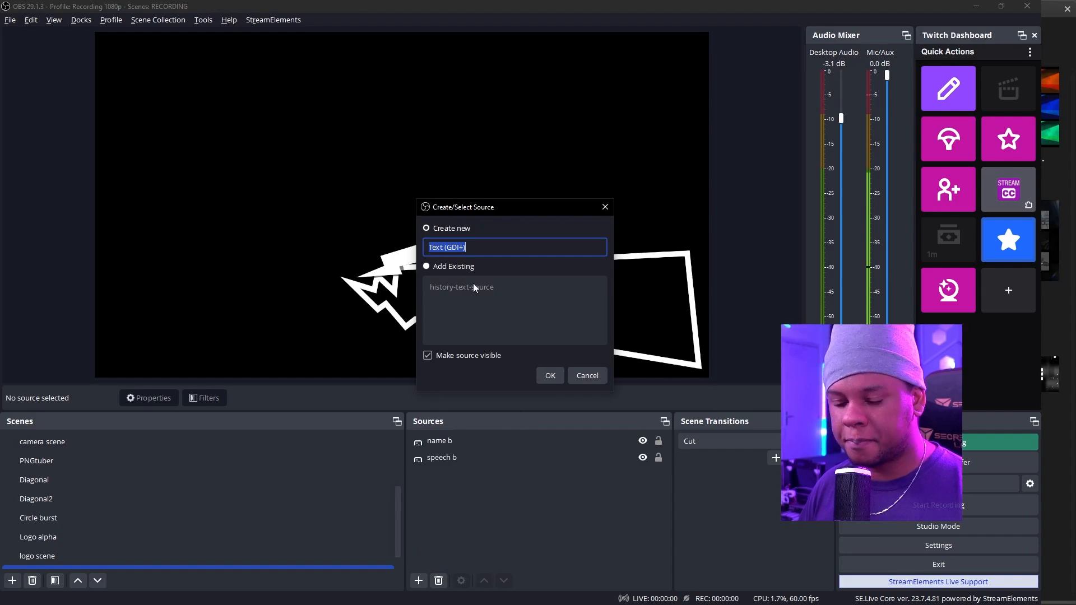
pyautogui.write('User text')
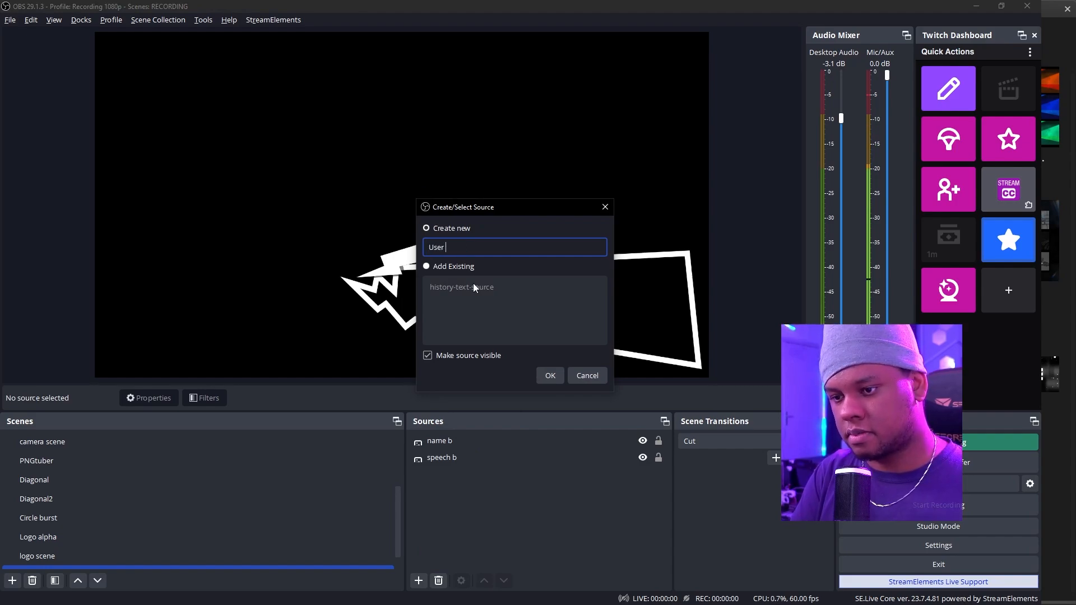
pyautogui.press('Return')
pyautogui.moveTo(387, 65); pyautogui.dragTo(507, 85)
pyautogui.write('Hey dude, been')
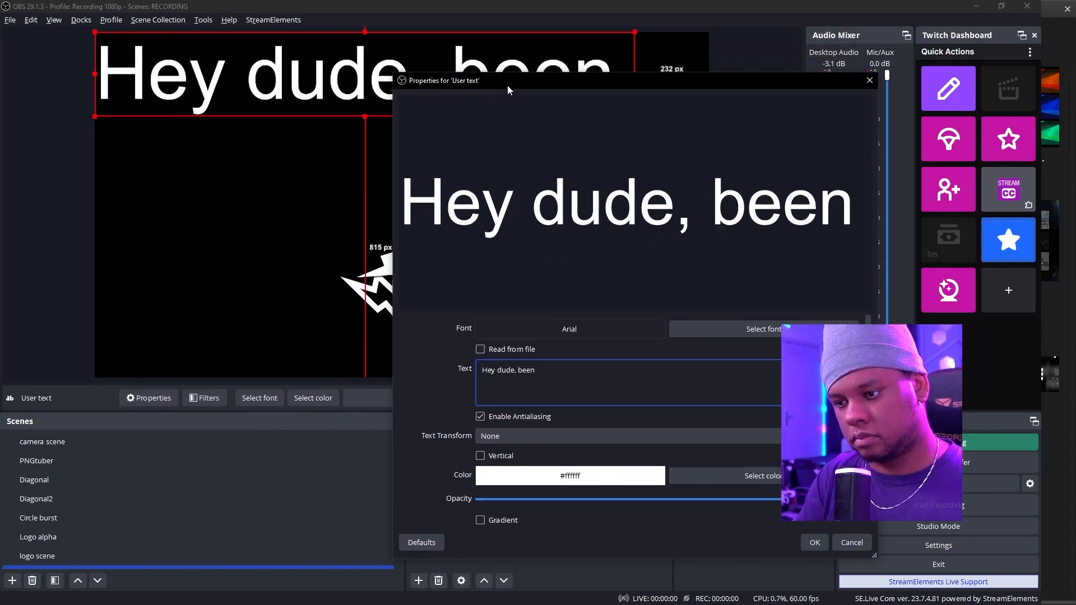
pyautogui.write(" watching your videos for a while! first time catching the stream tho, how's it going?")
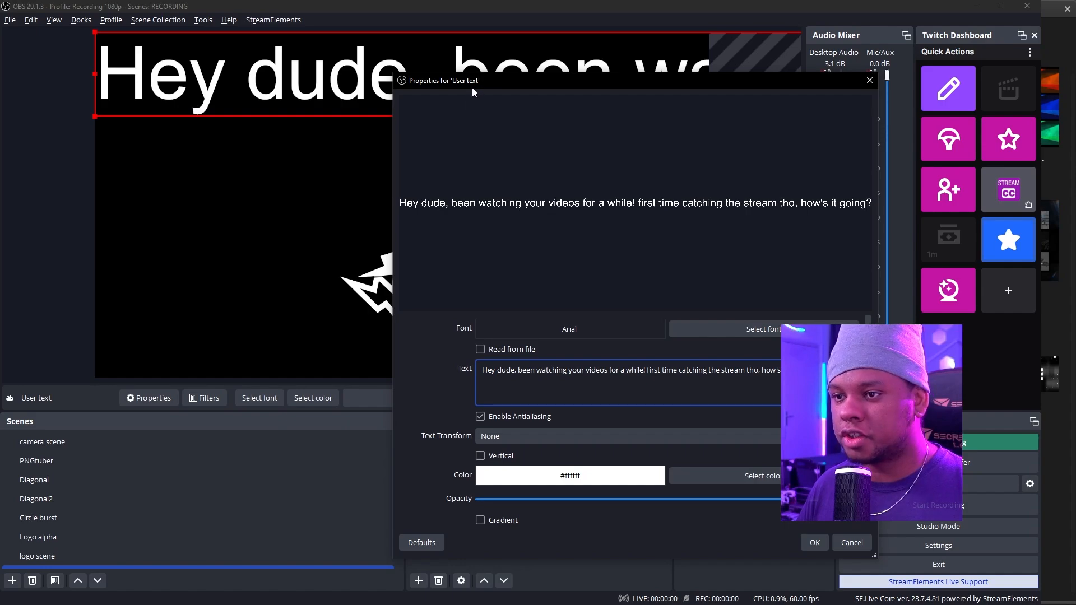
# - Scale the message text down on the canvas and place it inside the speech bubble
pyautogui.moveTo(472, 90); pyautogui.dragTo(316, 253)
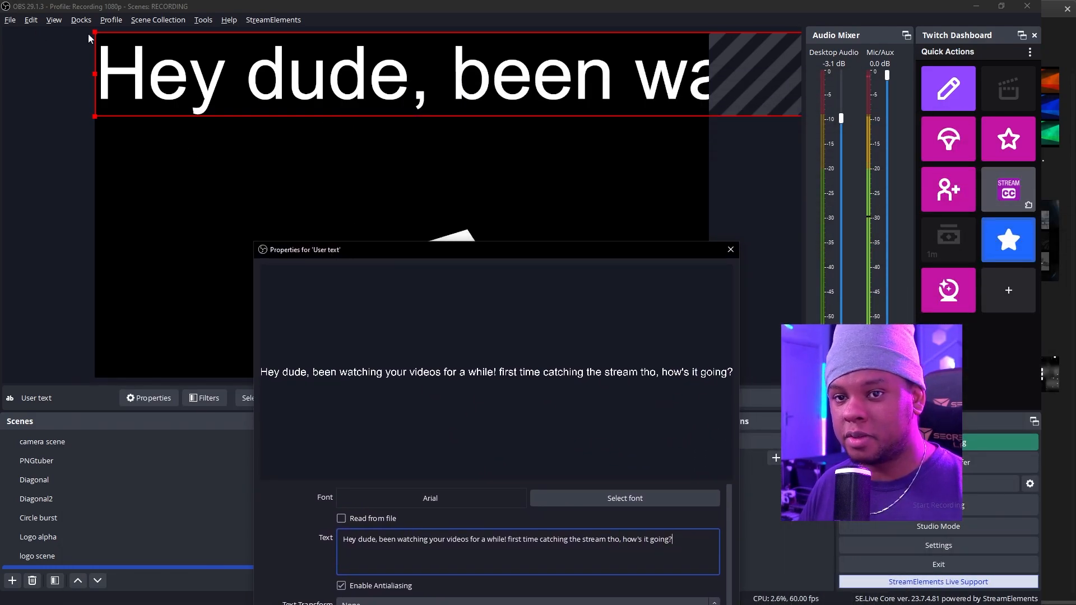
pyautogui.moveTo(95, 33); pyautogui.dragTo(614, 85)
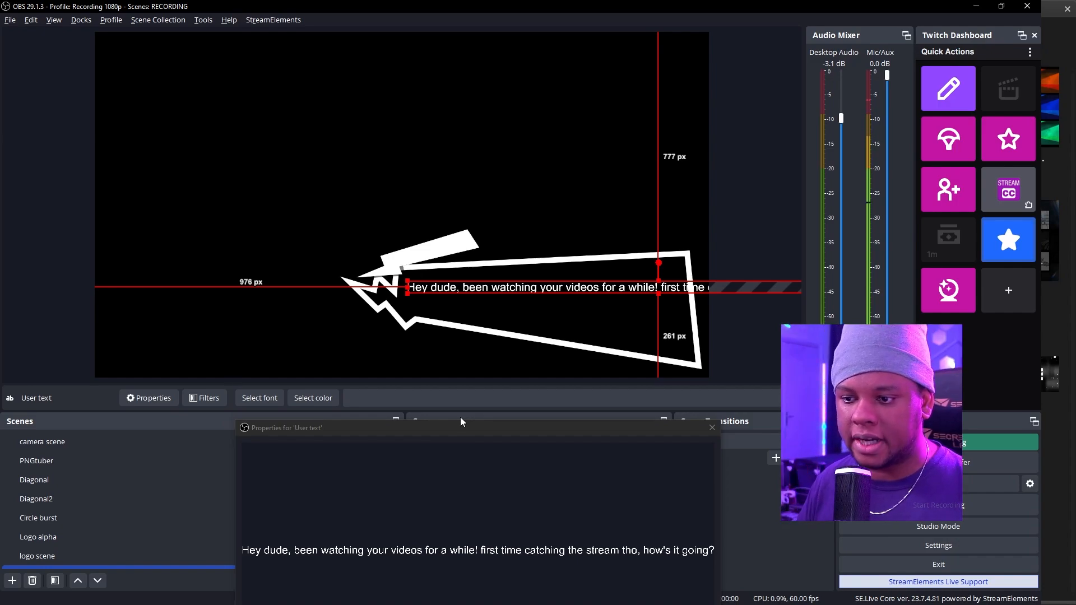
# - Try custom text extents with a width of 1000 on the message text, restore the width to 100, and disable the extents
pyautogui.click(465, 431)
pyautogui.moveTo(465, 430); pyautogui.dragTo(463, 82)
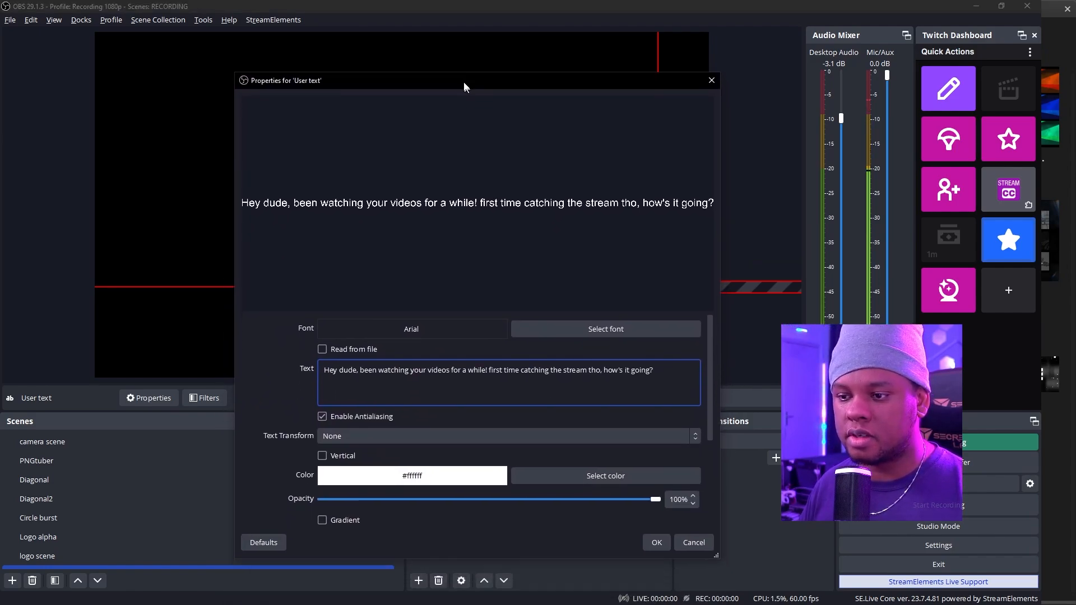
pyautogui.scroll(-3, 266, 383)
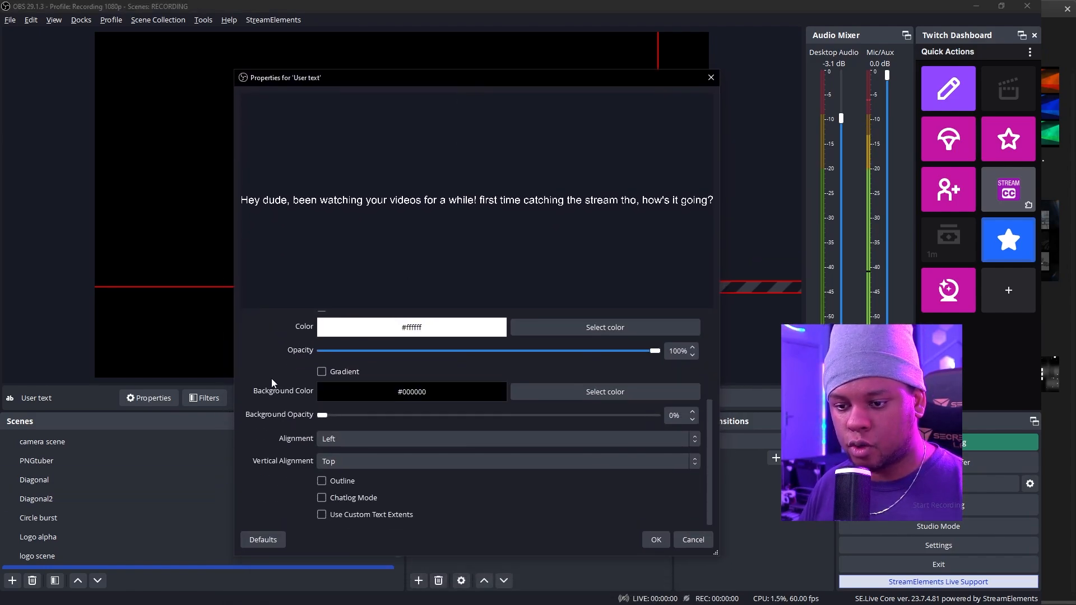
pyautogui.click(322, 514)
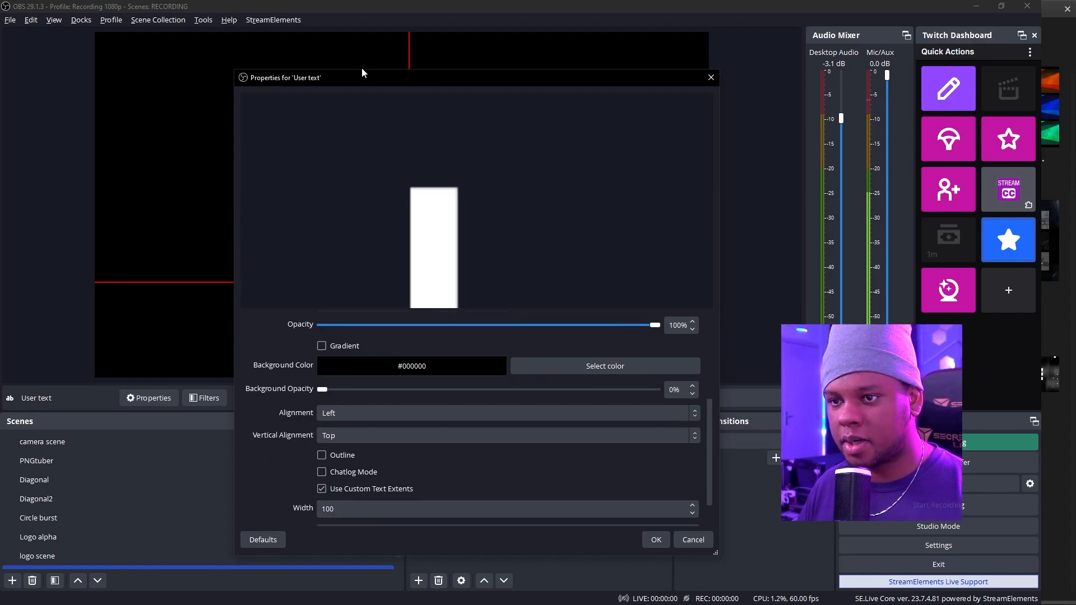
pyautogui.moveTo(361, 72); pyautogui.dragTo(708, 53)
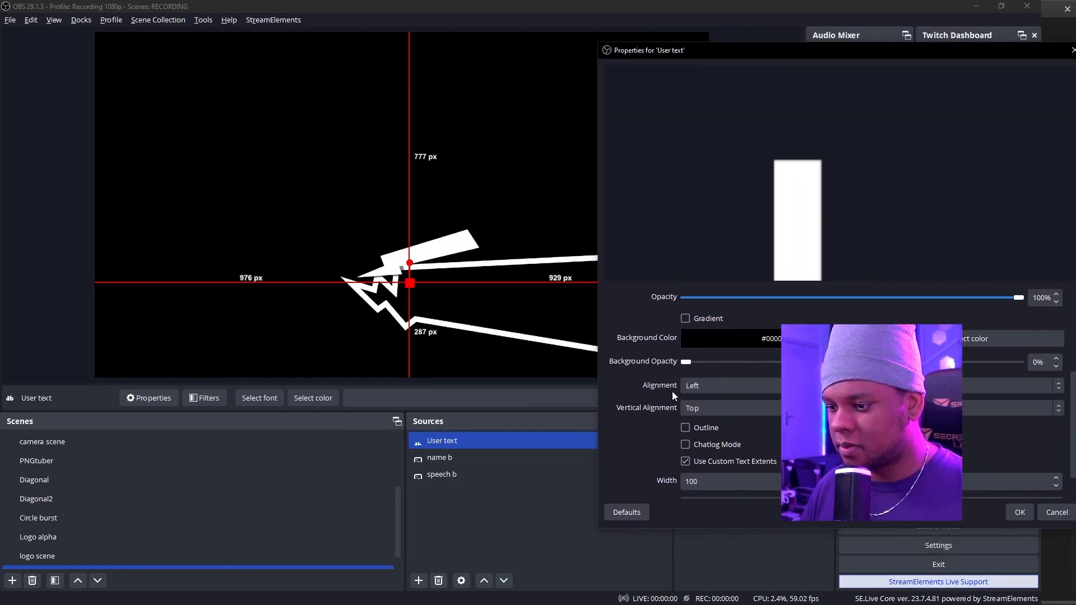
pyautogui.scroll(-1, 645, 453)
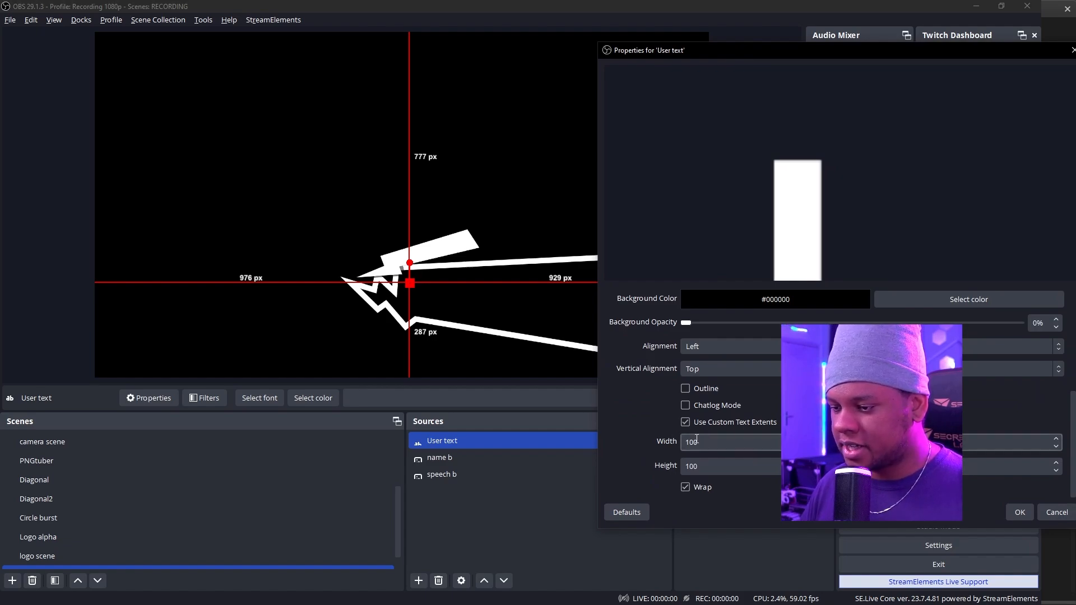
pyautogui.click(705, 443)
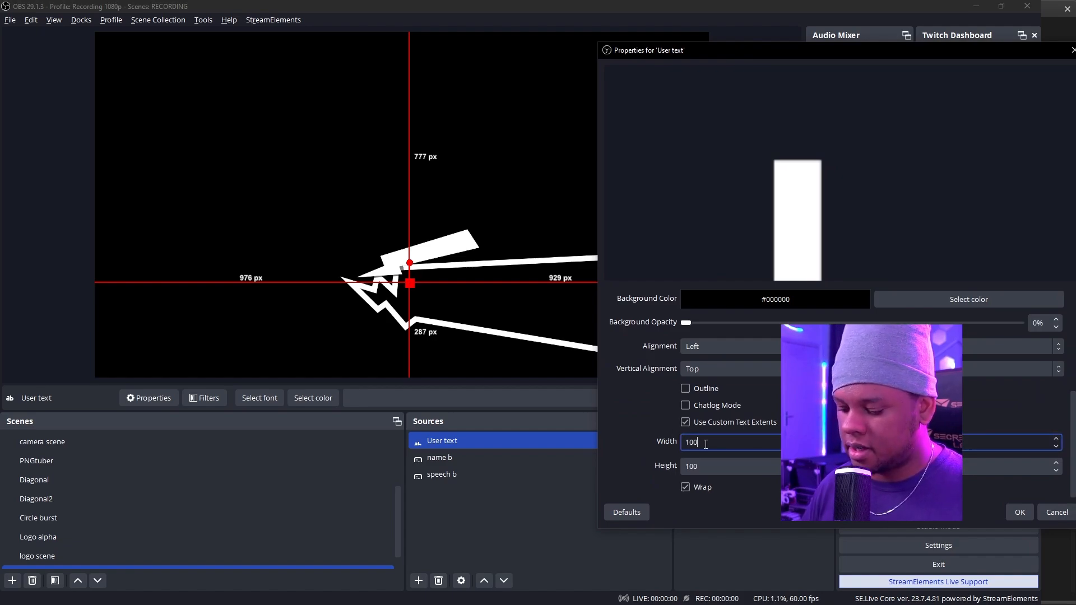
pyautogui.write('5')
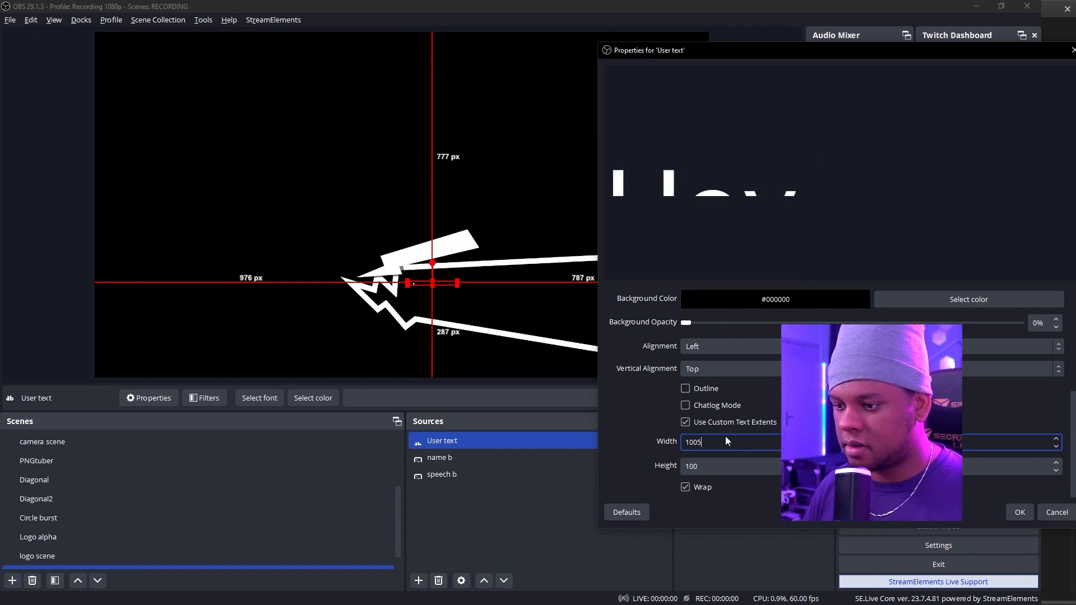
pyautogui.doubleClick(699, 444)
pyautogui.write('100')
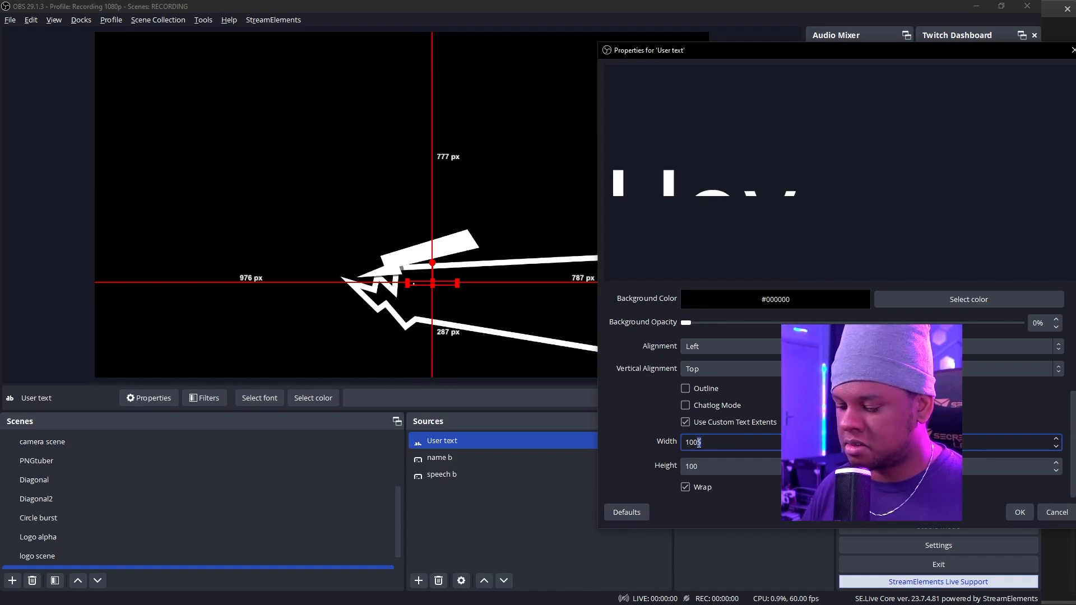
pyautogui.write('0')
pyautogui.doubleClick(710, 440)
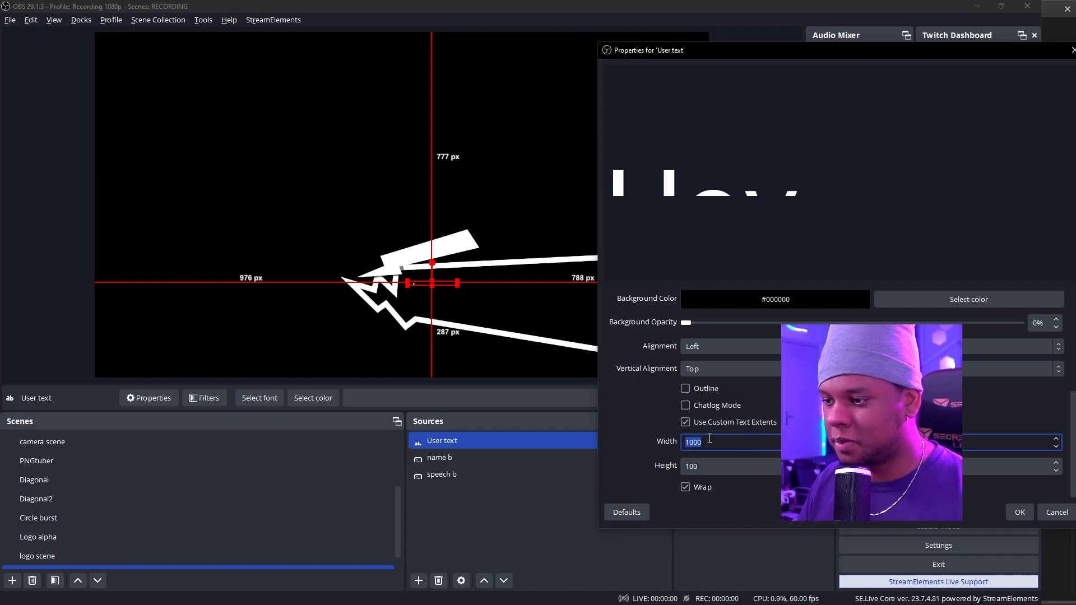
pyautogui.write('100')
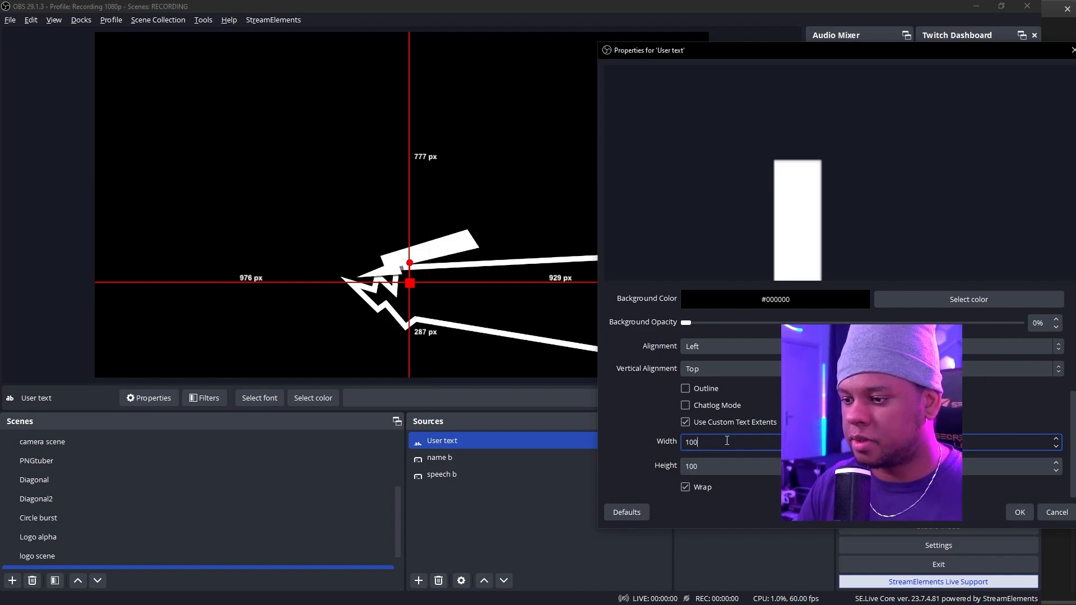
pyautogui.click(686, 422)
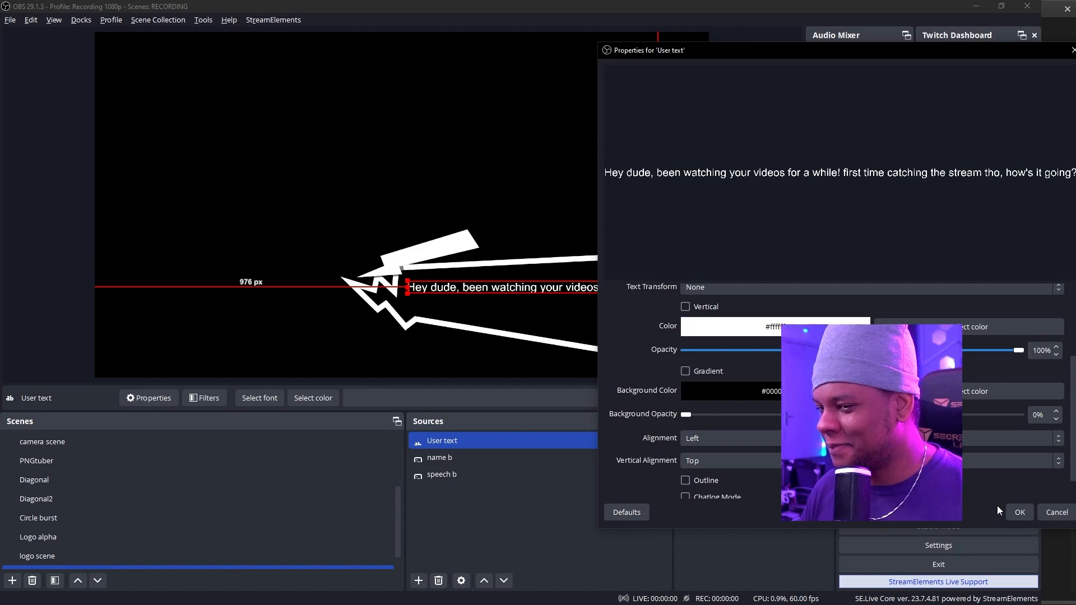
# - Confirm the text source's properties and reset the transform of the message text on the canvas
pyautogui.click(1019, 512)
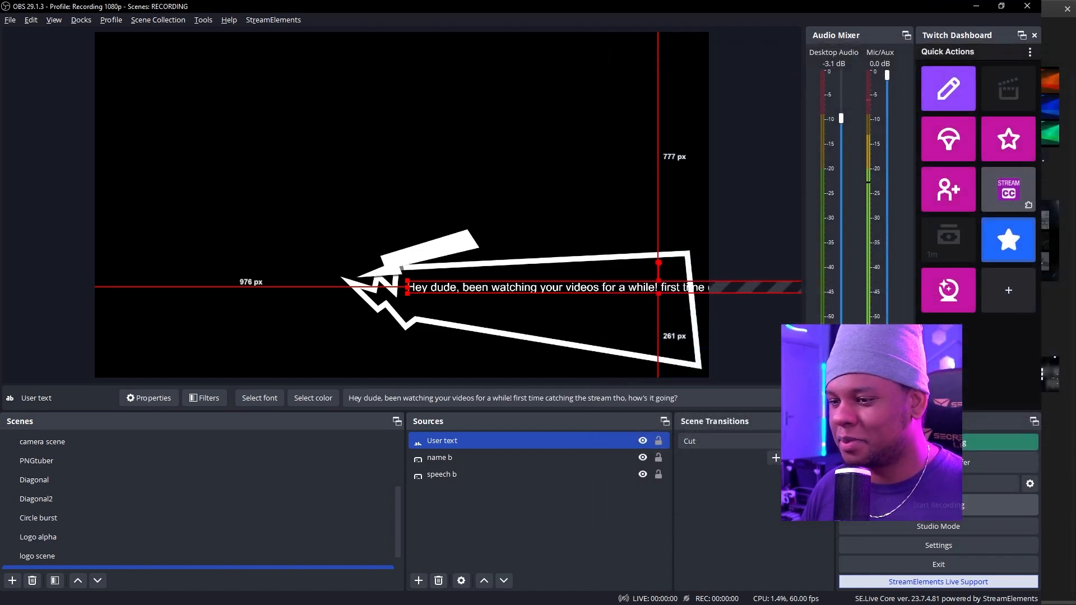
pyautogui.rightClick(480, 287)
pyautogui.moveTo(571, 320)
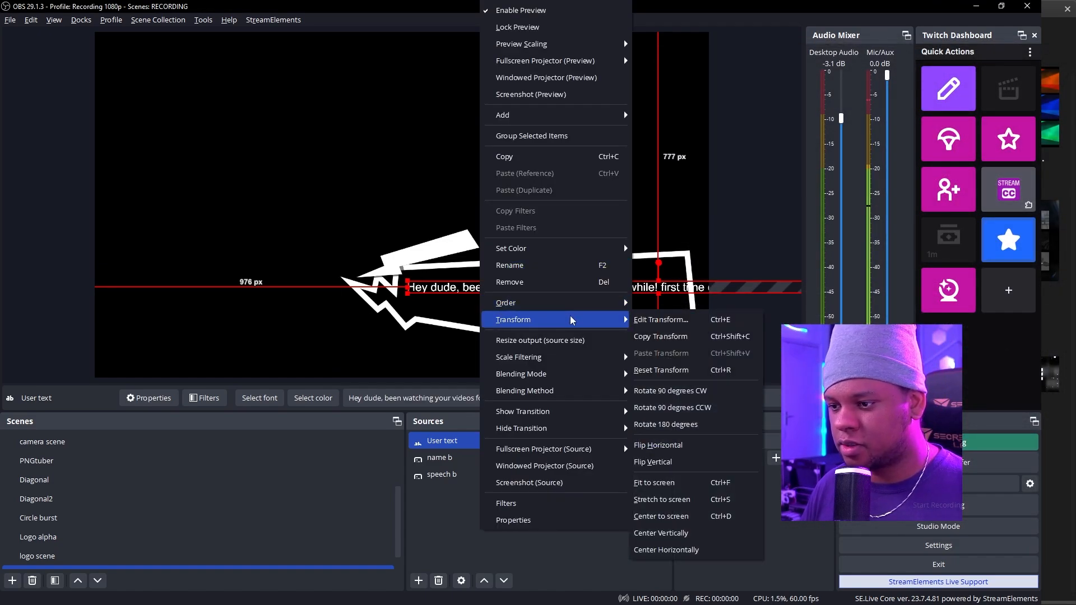
pyautogui.click(684, 371)
# - Set the font size of the "User text" source to 72
pyautogui.doubleClick(465, 439)
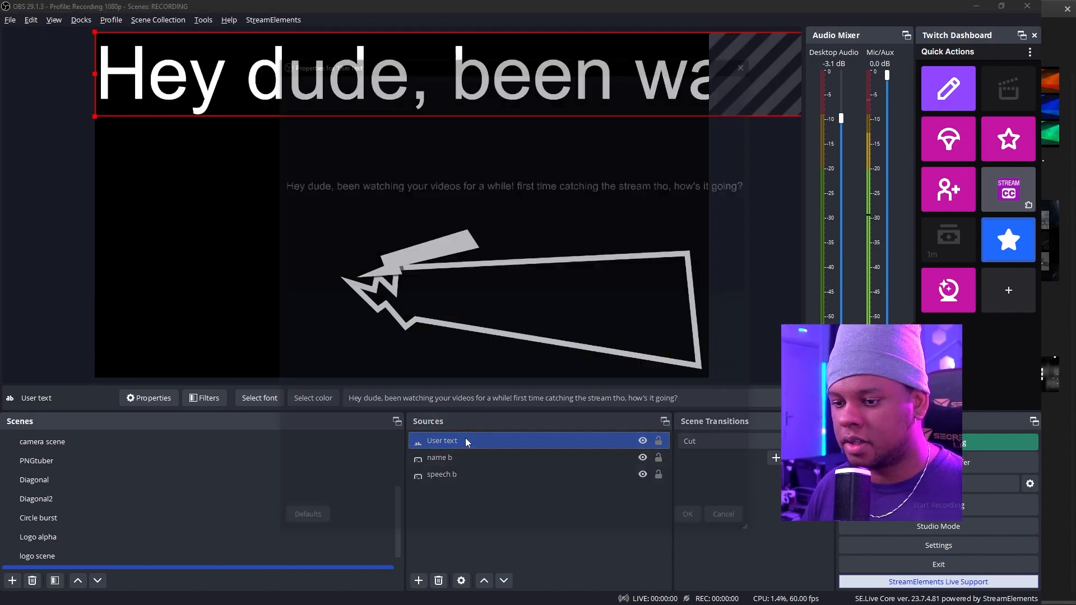
pyautogui.moveTo(368, 65); pyautogui.dragTo(583, 78)
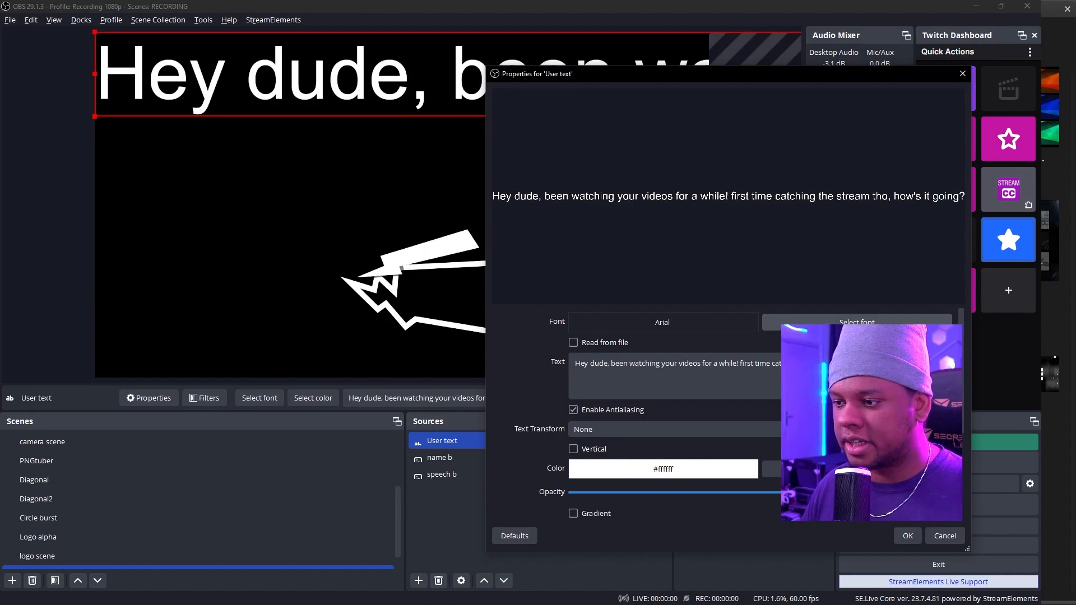
pyautogui.click(858, 322)
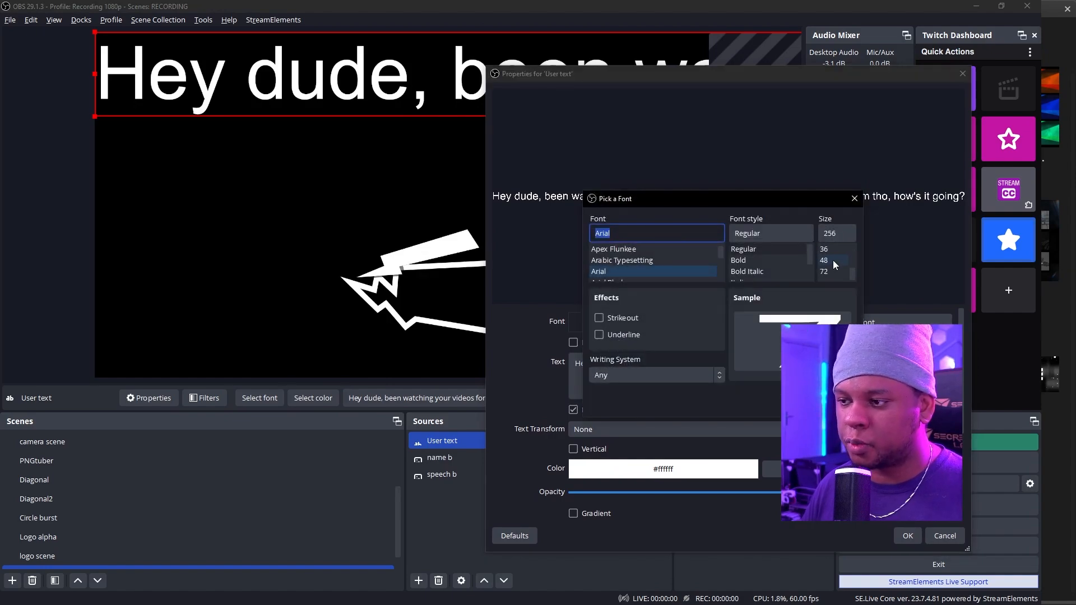
pyautogui.scroll(-5, 833, 263)
pyautogui.click(827, 271)
pyautogui.click(767, 402)
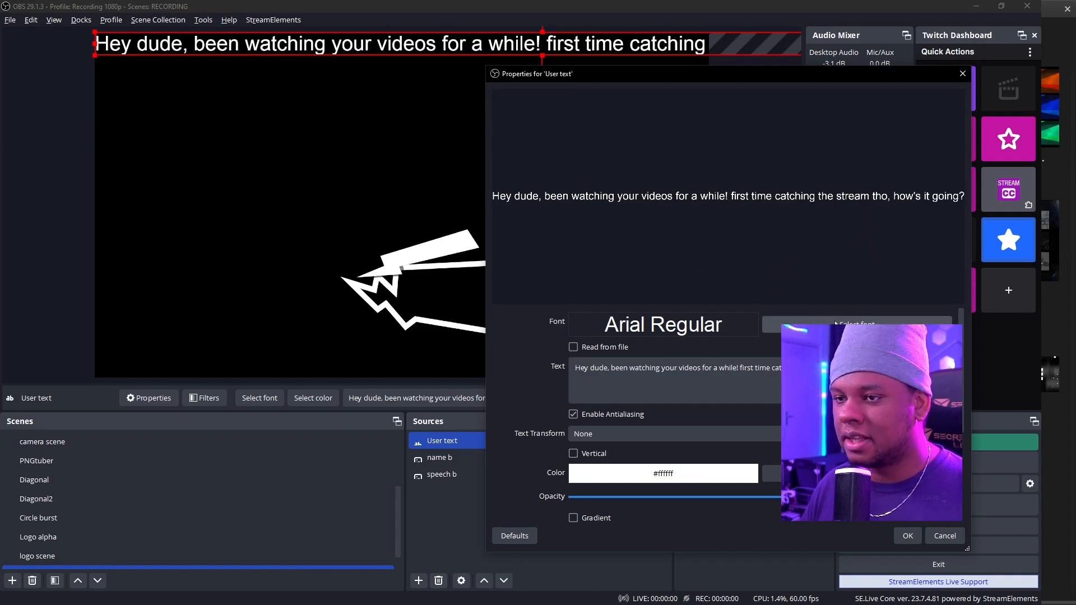
# - Confirm the font change, then shrink the message text and place it just inside the pointed end of the speech bubble
pyautogui.click(905, 536)
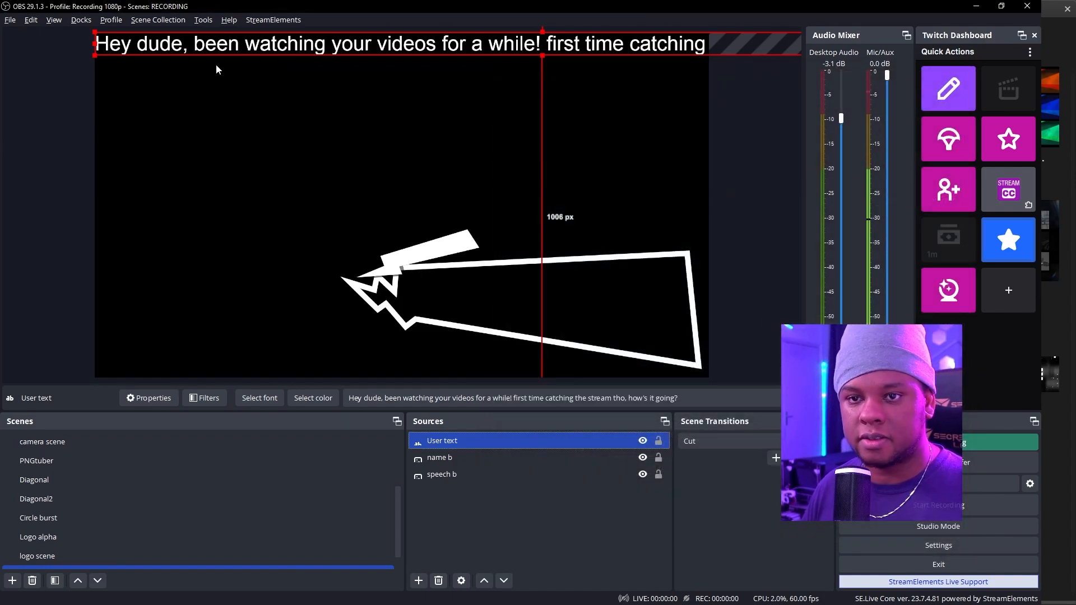
pyautogui.moveTo(161, 42); pyautogui.dragTo(410, 288)
# - Enable custom text extents on the "User text" source and set their width to 1500
pyautogui.doubleClick(410, 287)
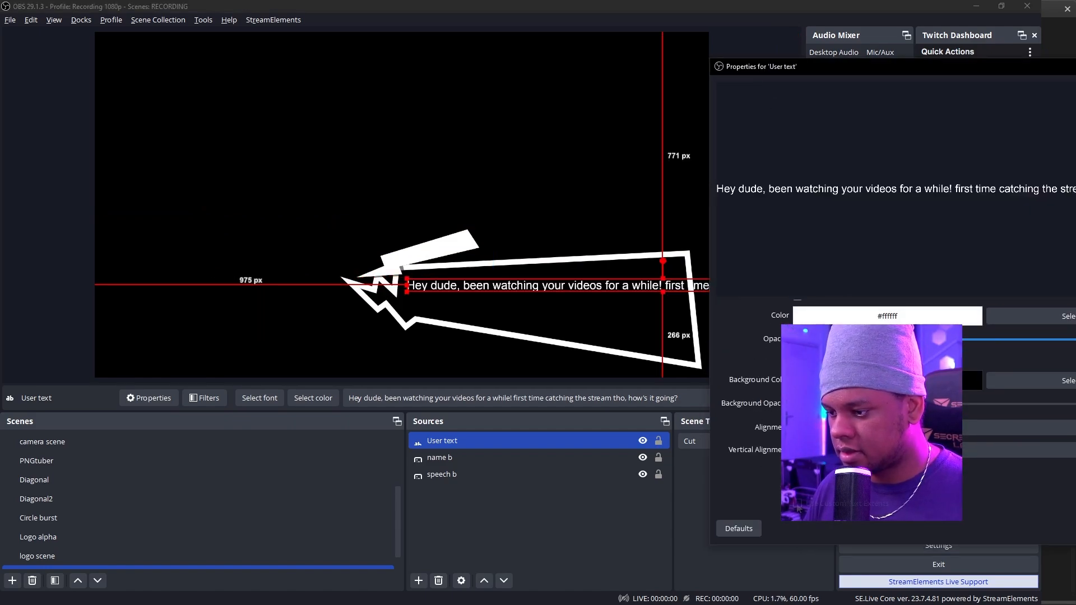
pyautogui.click(798, 507)
pyautogui.scroll(-2, 765, 485)
pyautogui.doubleClick(801, 457)
pyautogui.write('500')
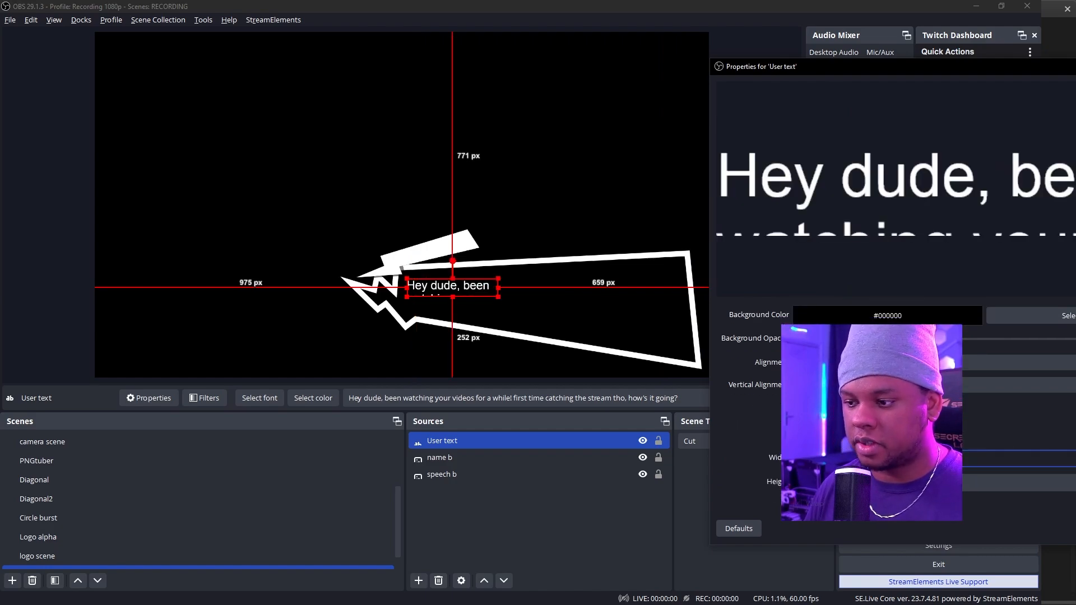
pyautogui.write('0')
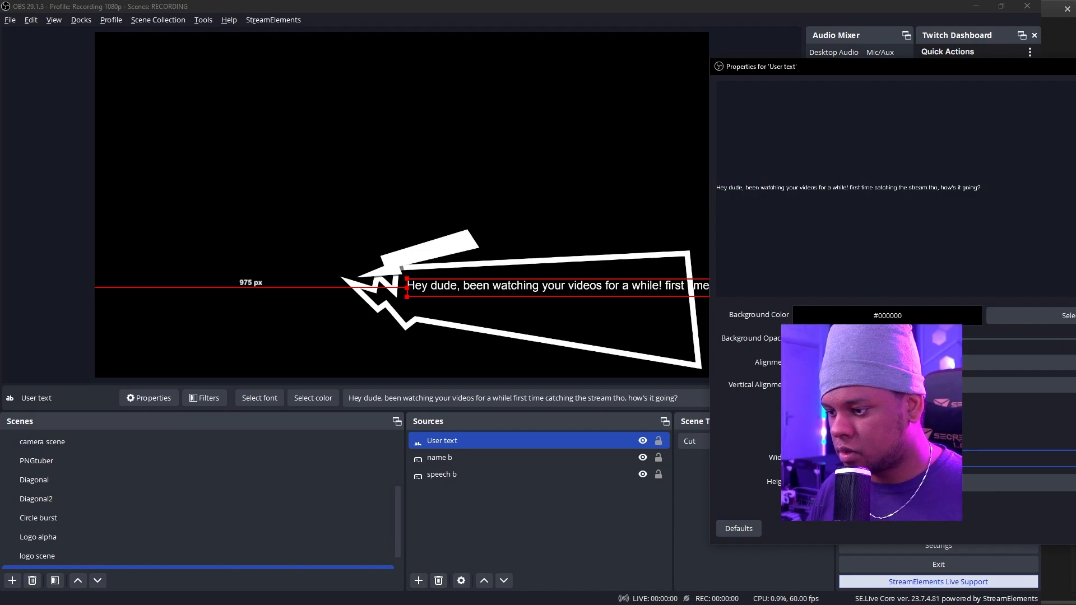
pyautogui.press('BackSpace')
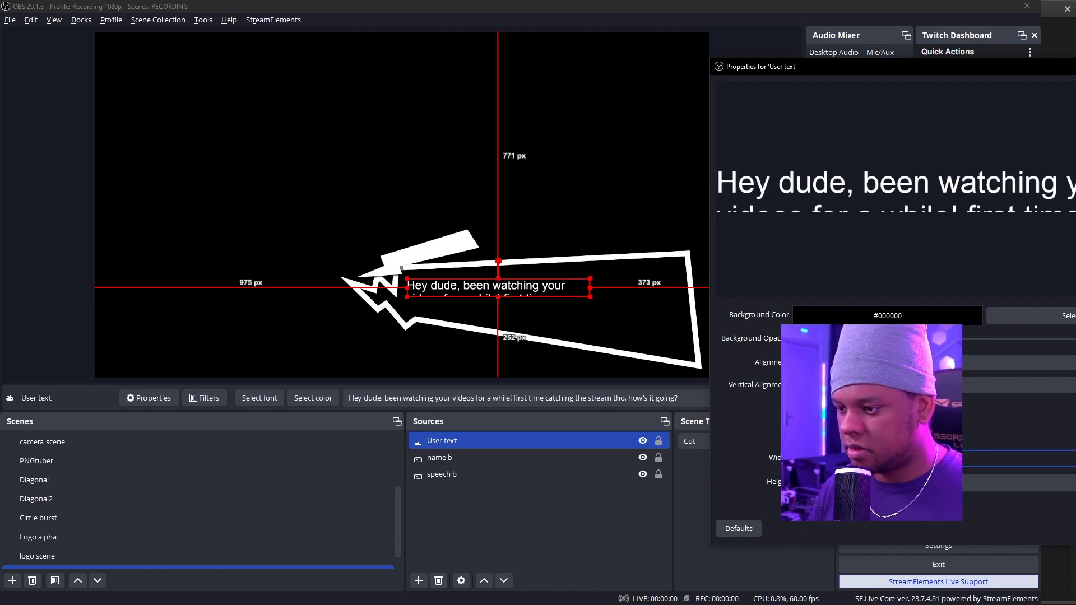
pyautogui.write('0')
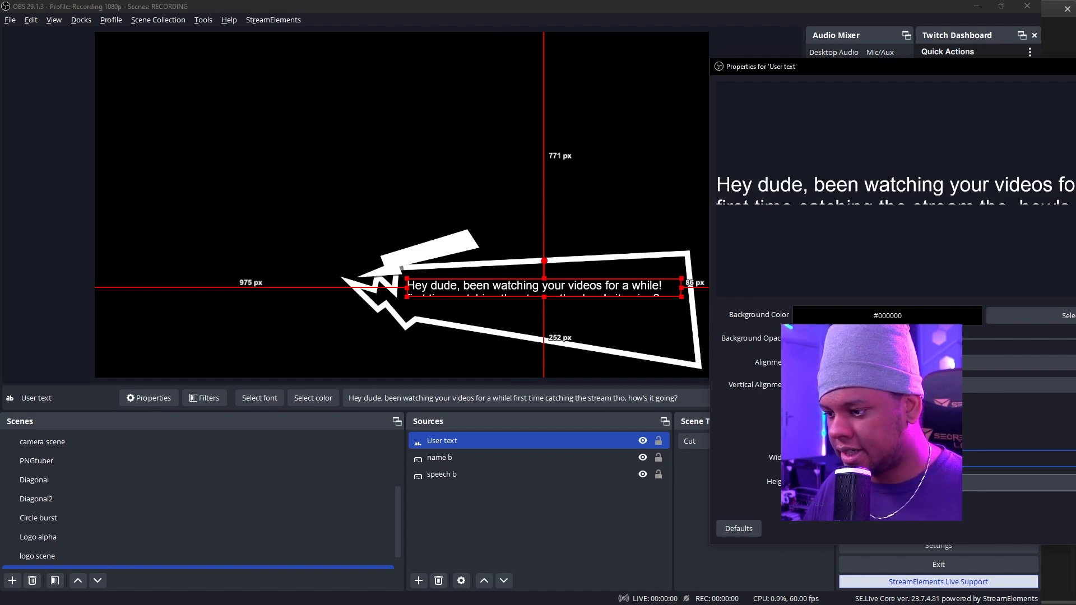
# - Set the height of the message text's custom extents to 210
pyautogui.press('Tab')
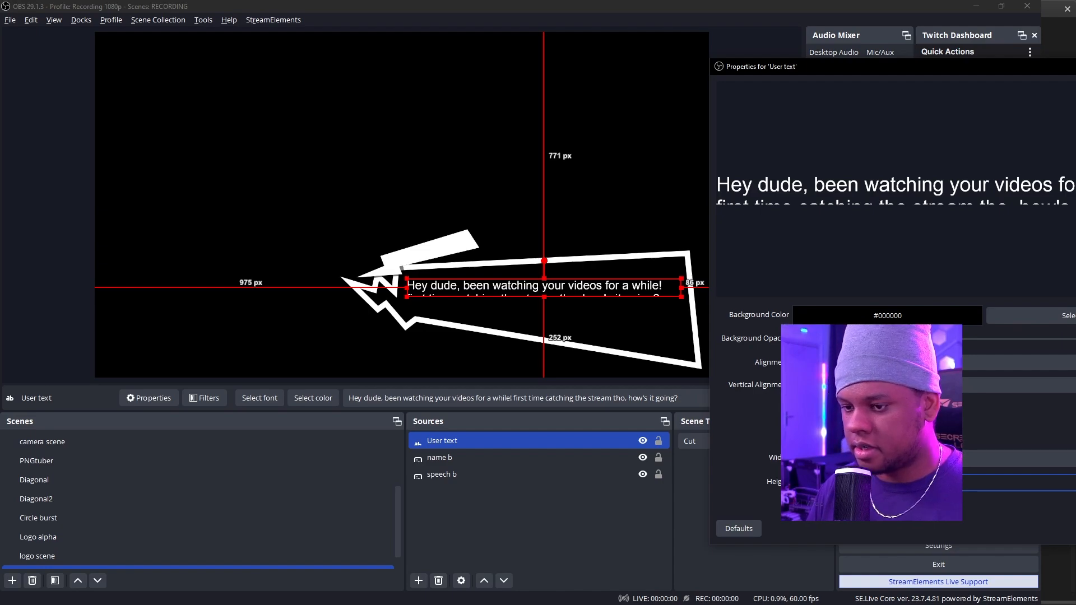
pyautogui.write('00')
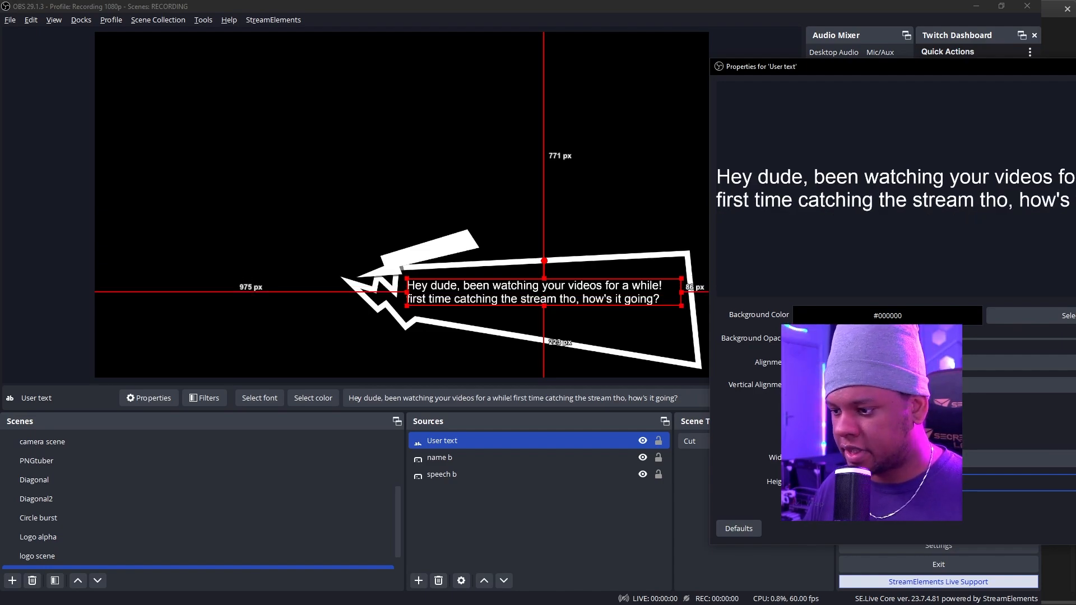
pyautogui.write('0')
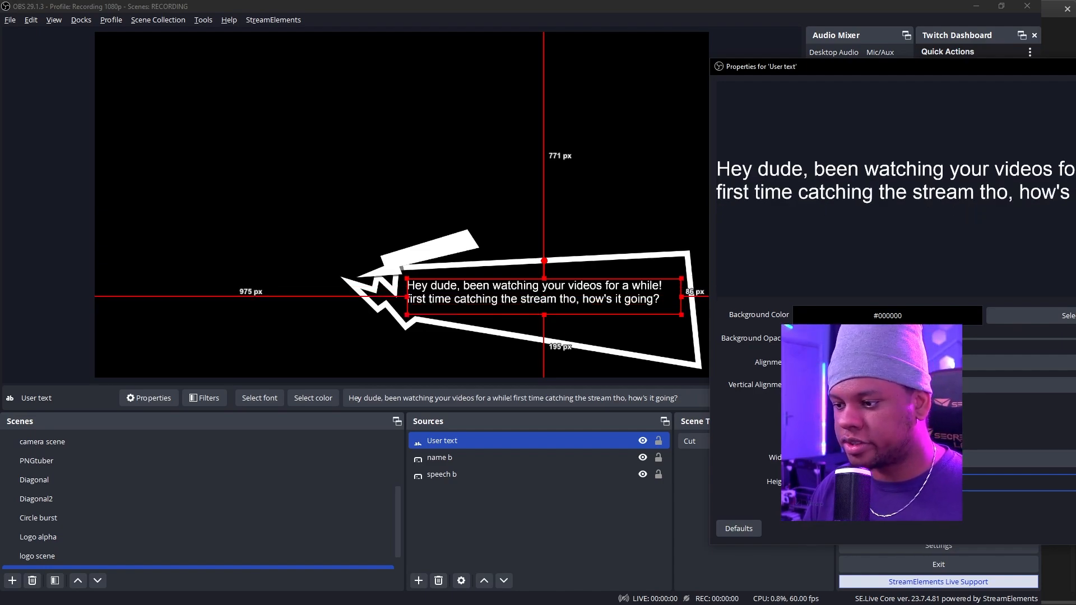
pyautogui.write('0')
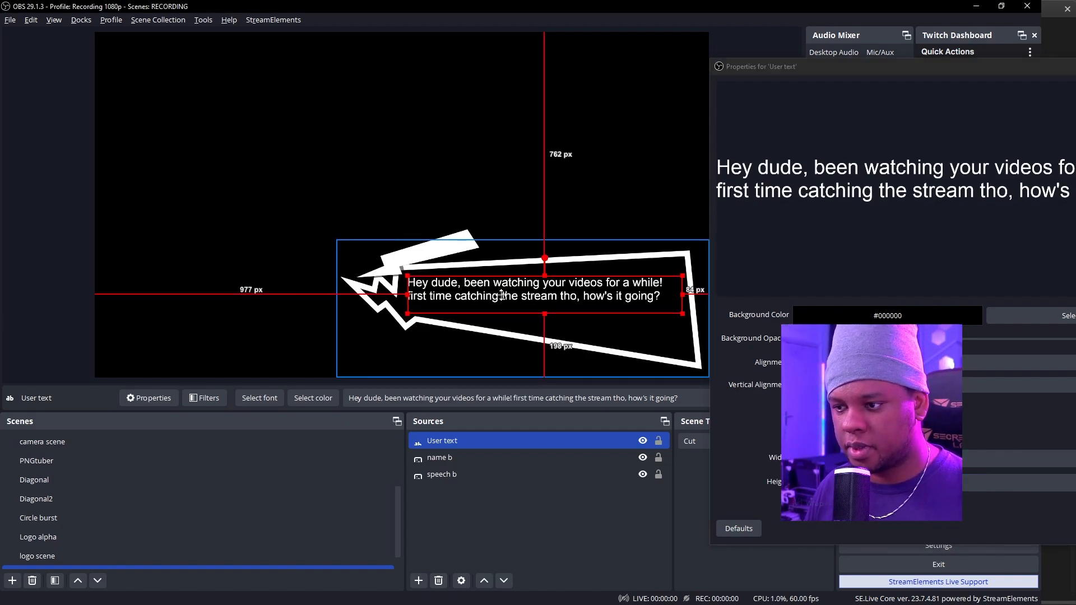
# - Test the extents with an extra line of filler text, undo that text, and confirm the "User text" properties
pyautogui.moveTo(787, 67)
pyautogui.mouseDown()
pyautogui.moveTo(682, 93)
pyautogui.moveTo(787, 75)
pyautogui.mouseUp()
pyautogui.scroll(10, 660, 410)
pyautogui.write('qZGzqzqZEGZEGZGZeqzeqzGEZEGZeq')
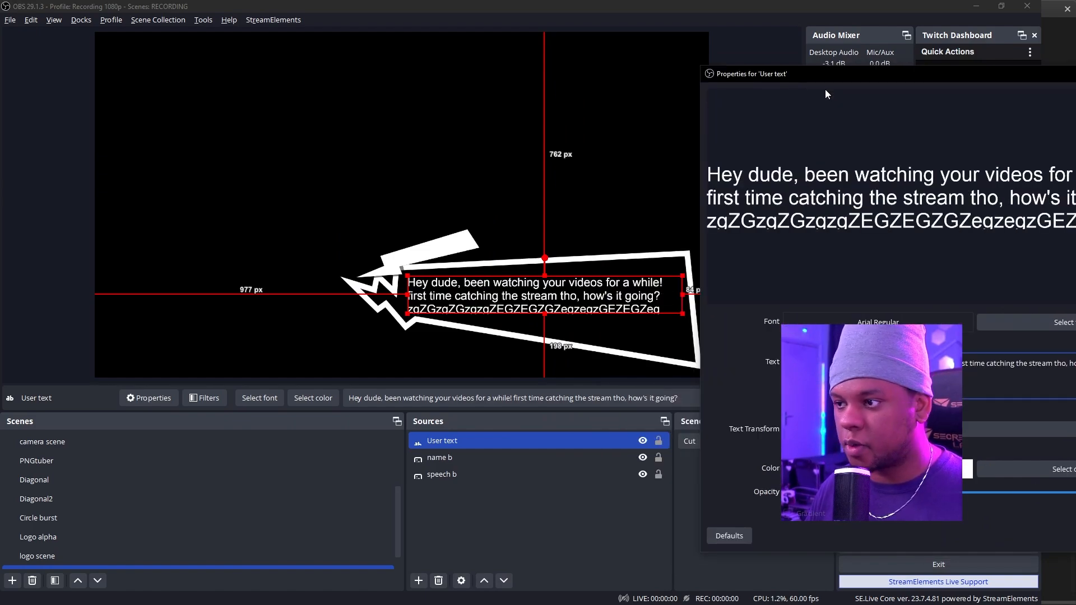
pyautogui.moveTo(822, 75); pyautogui.dragTo(653, 97)
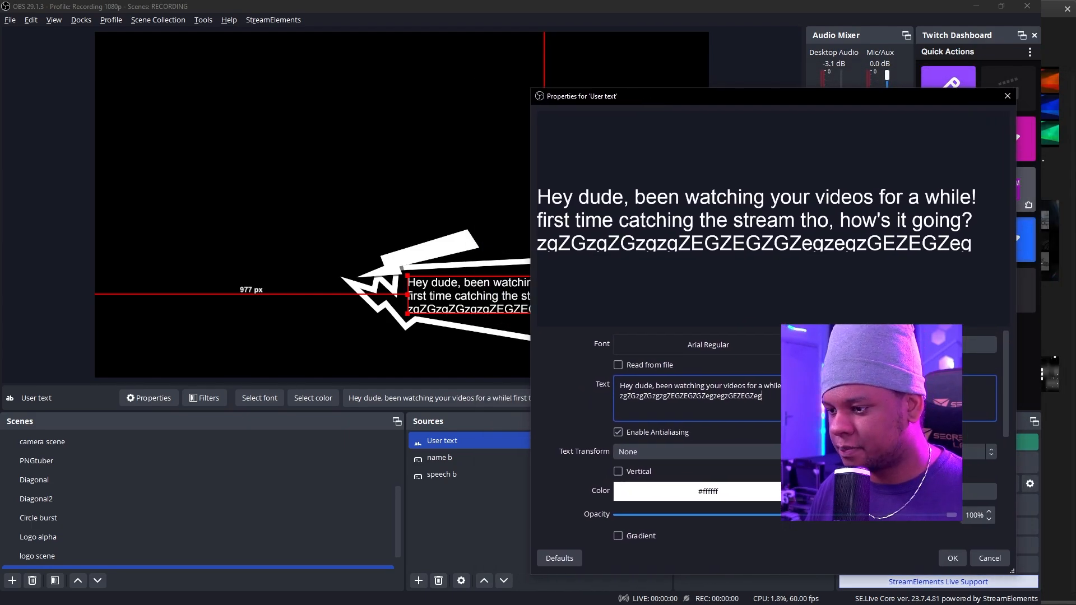
pyautogui.hotkey('ctrl', 'z')
pyautogui.click(948, 563)
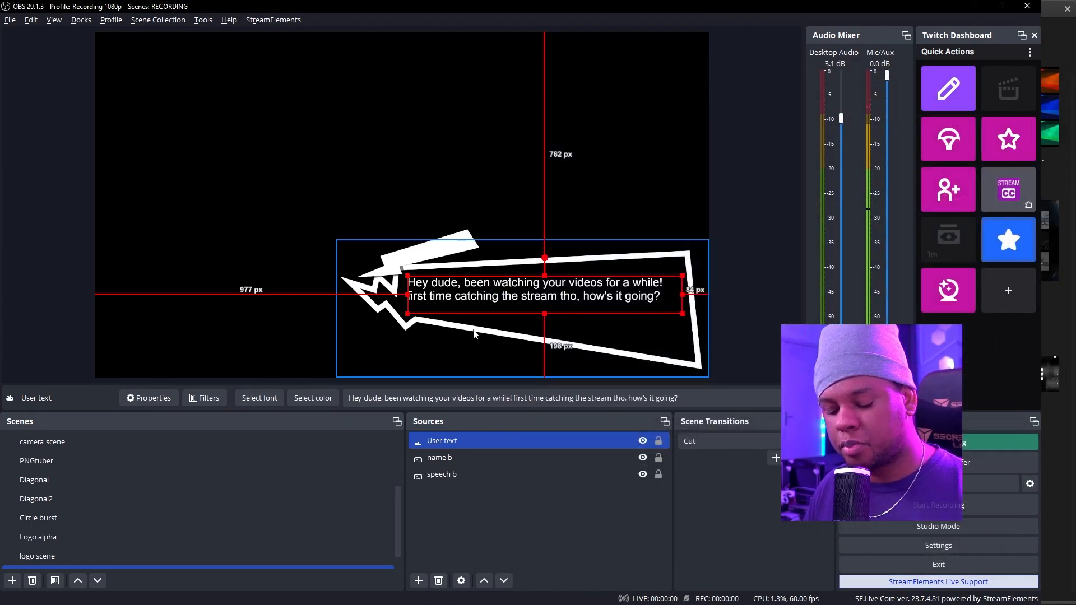
# - Try a "Maximum size only" bounding box of 850 by 130 px in the transform of the message text
pyautogui.rightClick(453, 440)
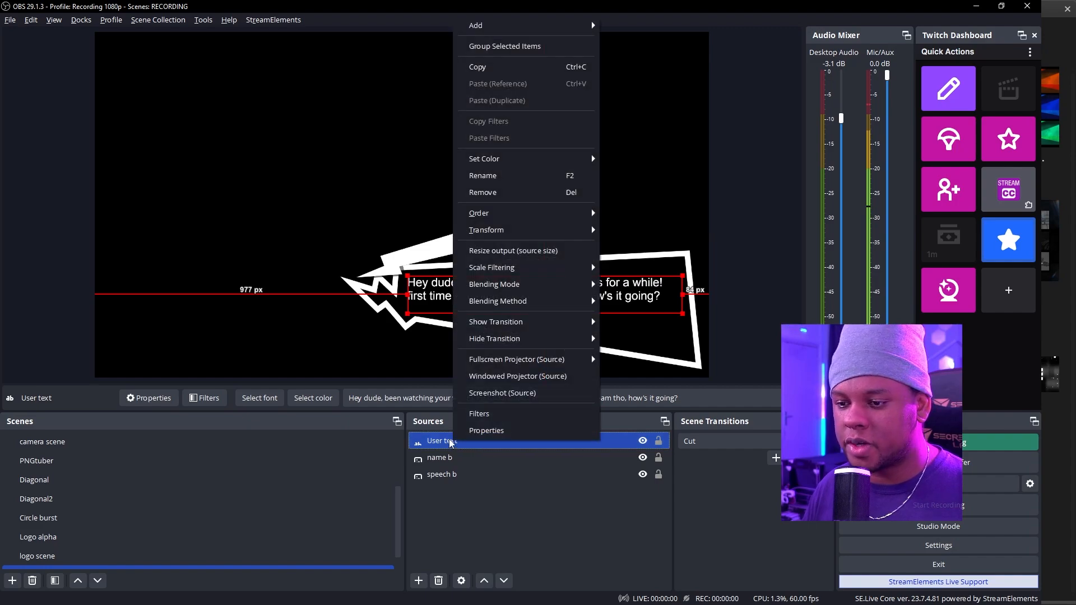
pyautogui.moveTo(538, 230)
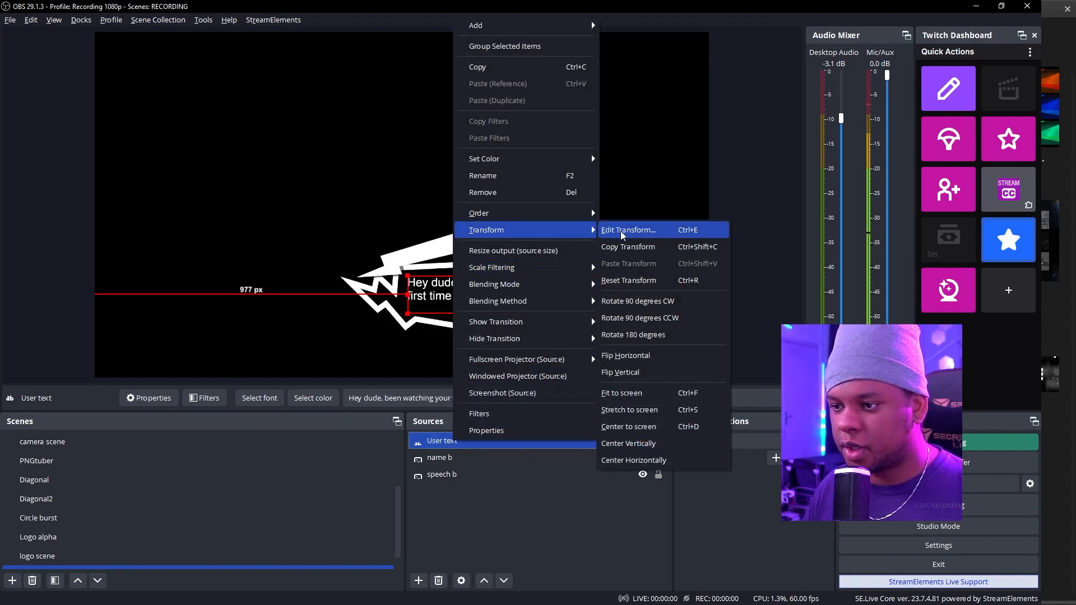
pyautogui.click(658, 237)
pyautogui.moveTo(419, 178); pyautogui.dragTo(765, 81)
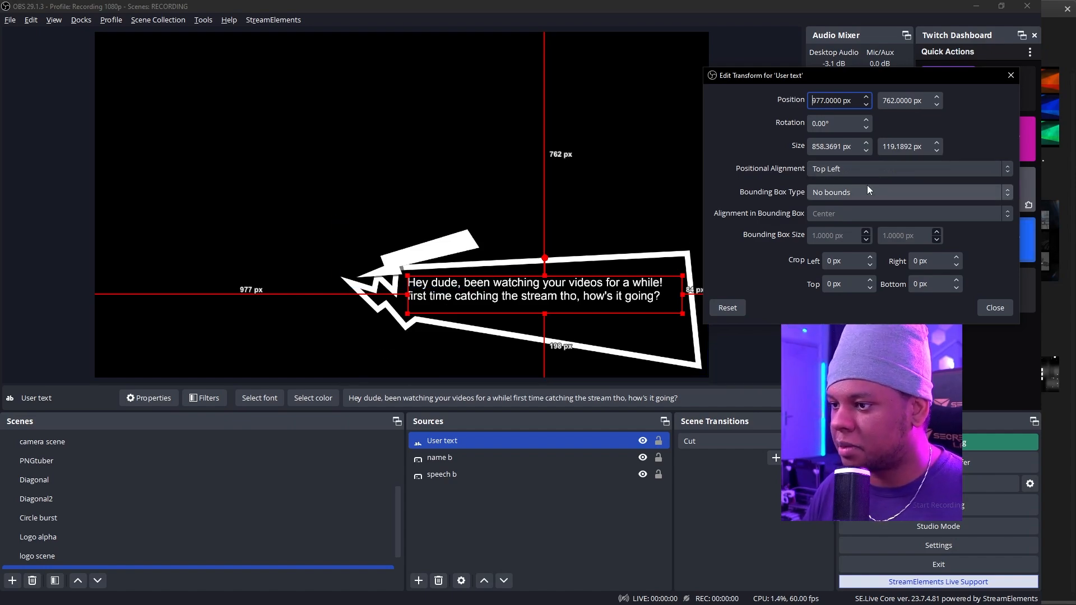
pyautogui.click(916, 192)
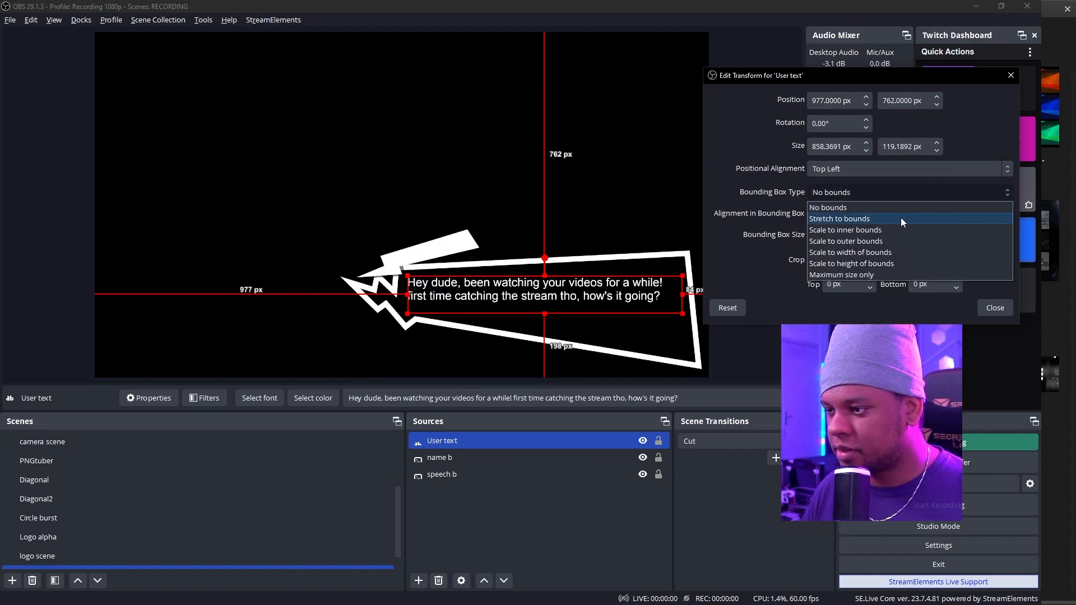
pyautogui.click(883, 275)
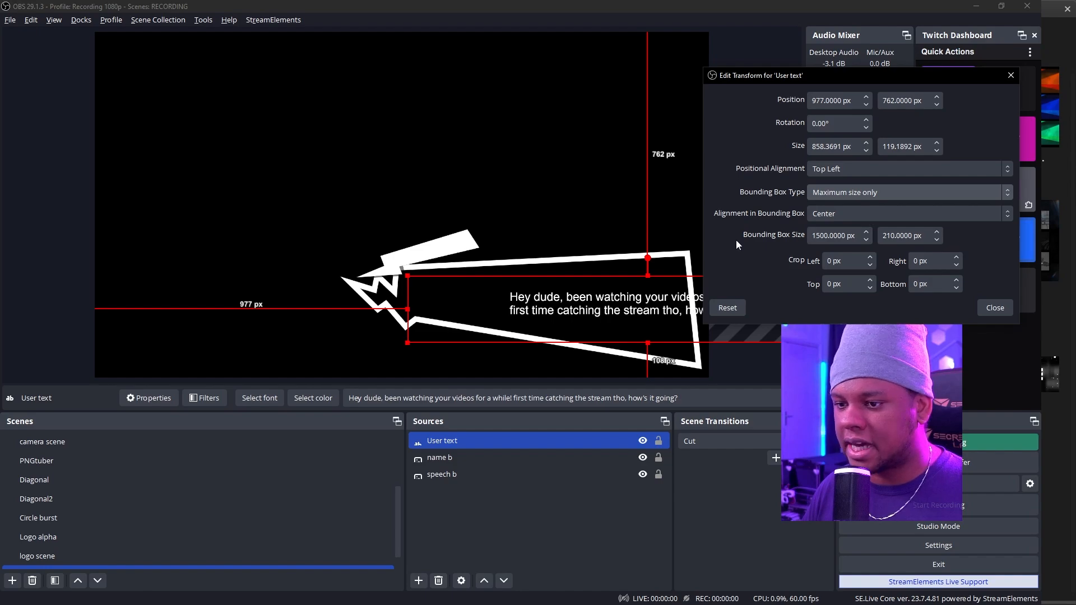
pyautogui.click(811, 236)
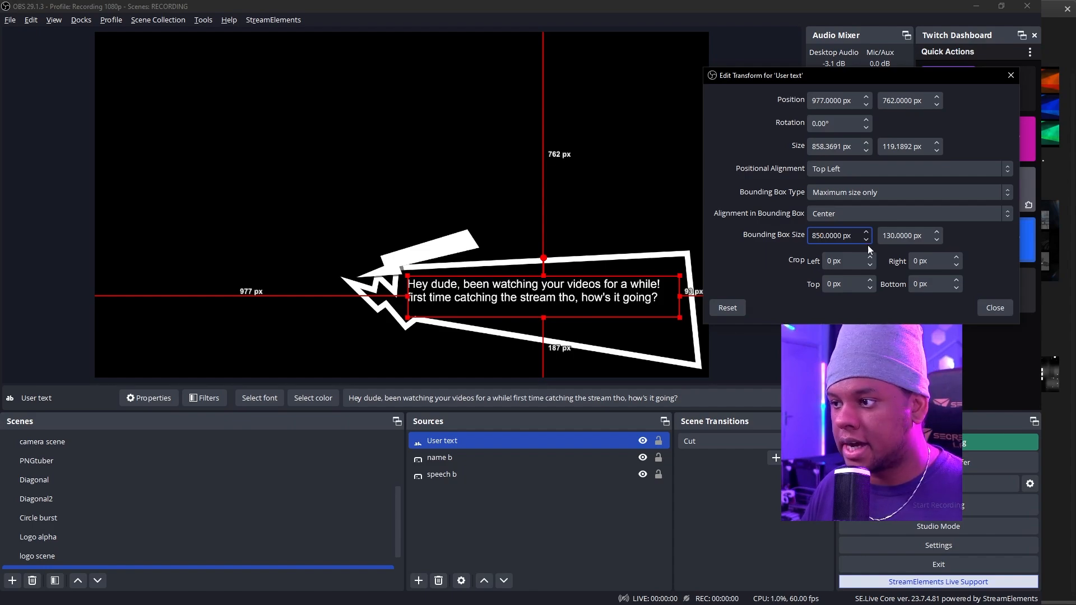
pyautogui.click(996, 308)
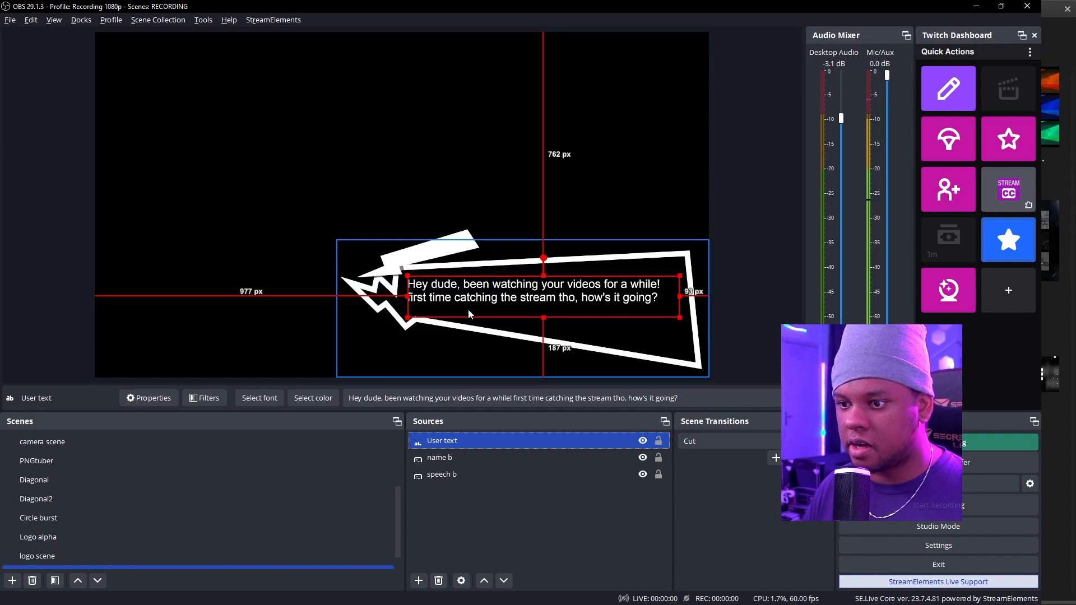
# - Try another line of filler text in the message inside its bounding box, and close the transform settings with "No bounds"
pyautogui.doubleClick(444, 442)
pyautogui.scroll(-10, 306, 396)
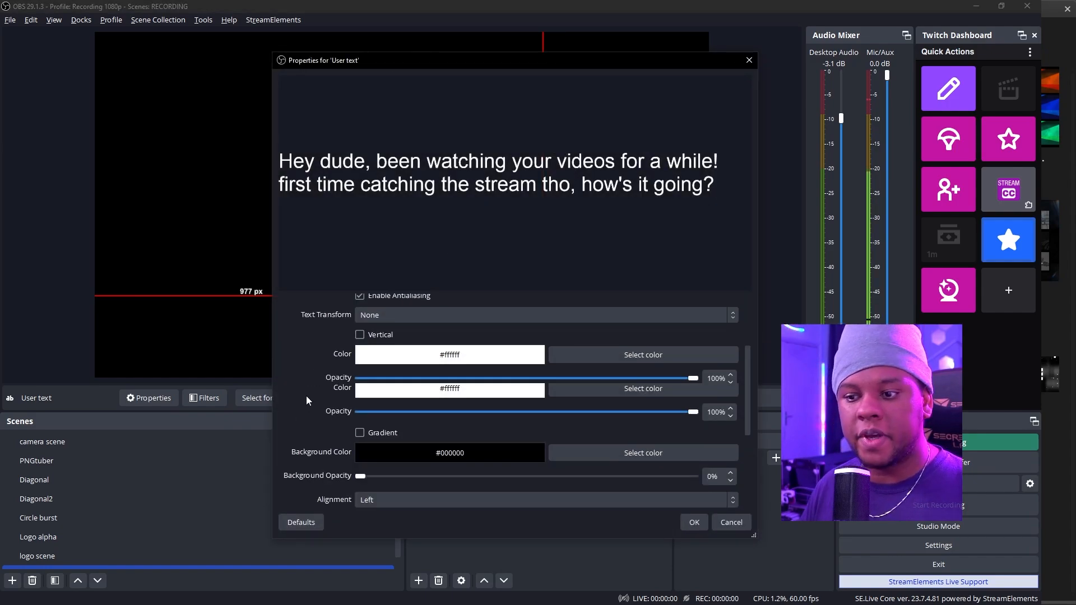
pyautogui.scroll(10, 336, 471)
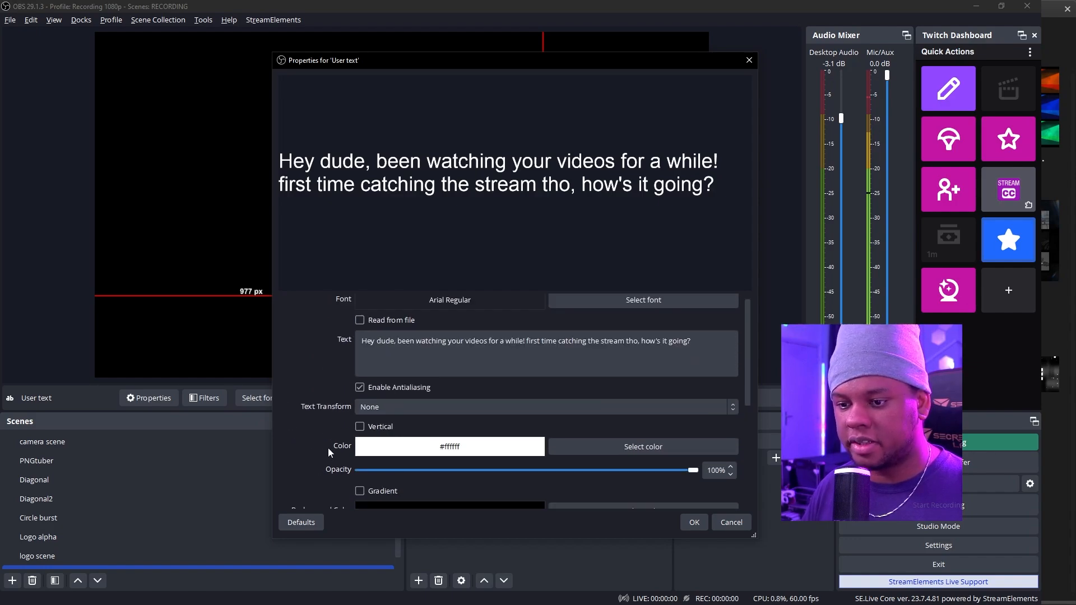
pyautogui.moveTo(349, 66); pyautogui.dragTo(747, 64)
pyautogui.write('going? aefgouiagefoagefouaghefhoaiuehgfihigf')
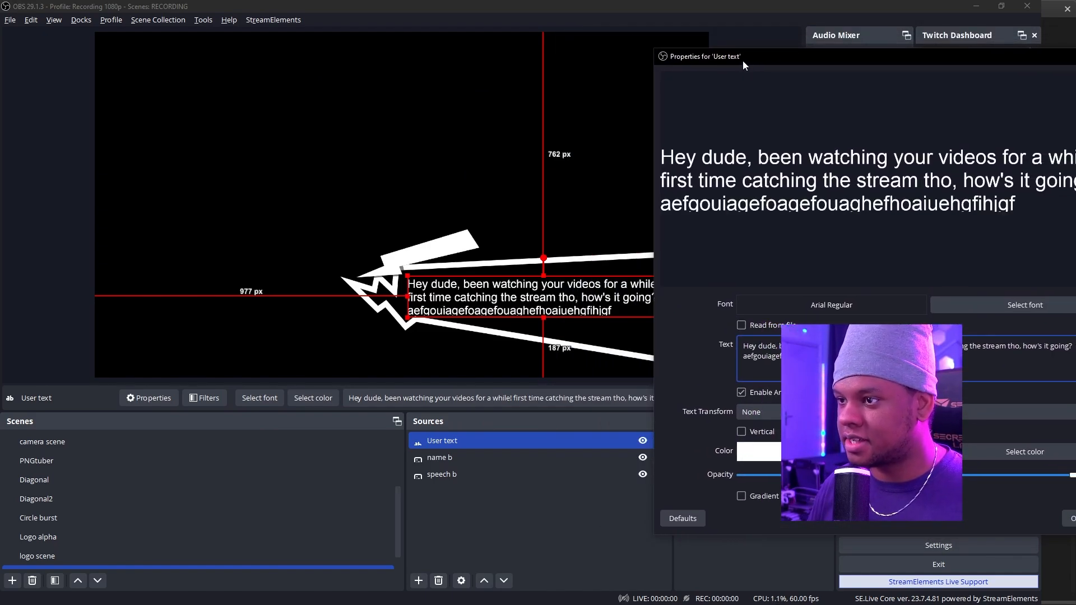
pyautogui.moveTo(743, 62); pyautogui.dragTo(844, 59)
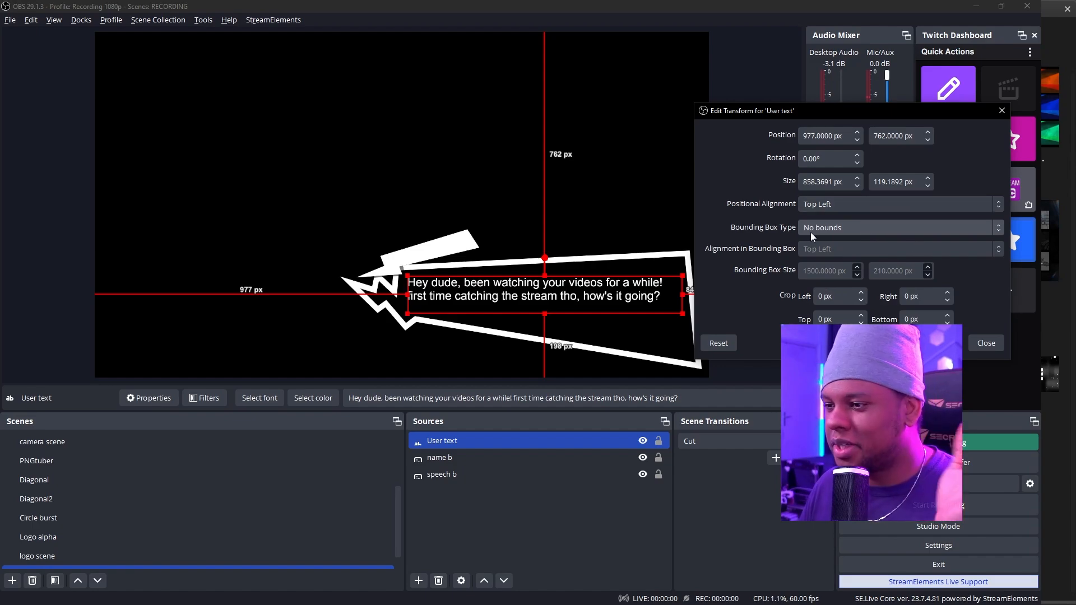
pyautogui.click(986, 343)
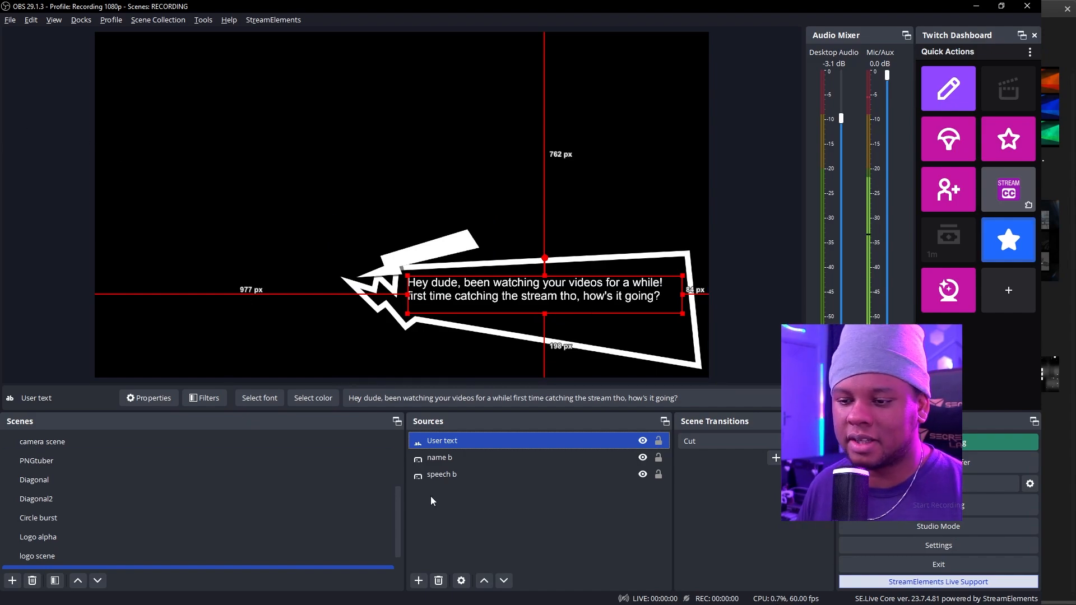
# - Add a new Text (GDI+) source named "User name" to the scene
pyautogui.click(451, 500)
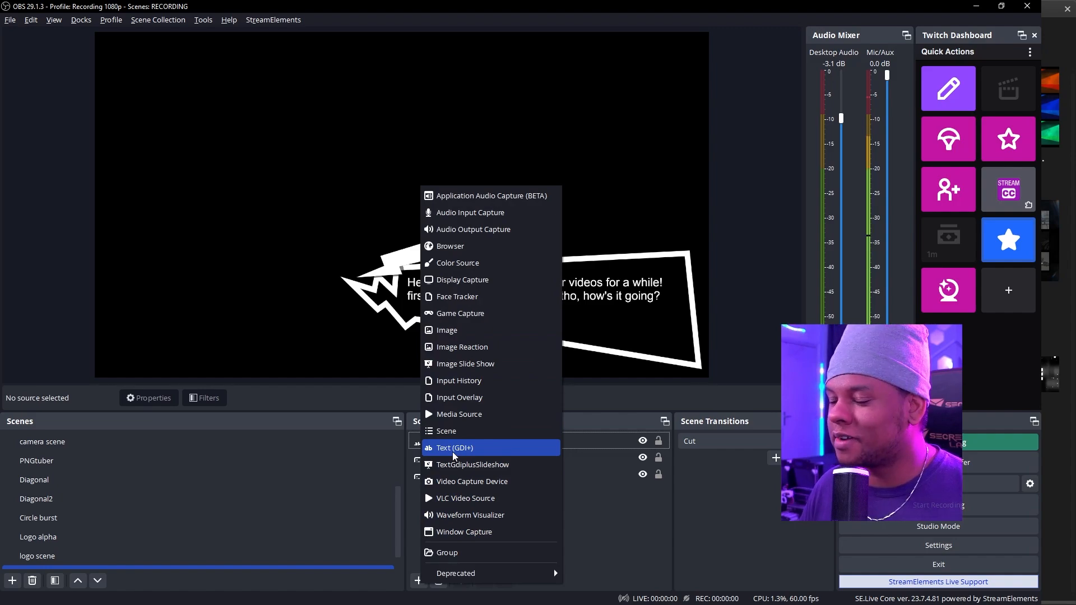
pyautogui.click(452, 452)
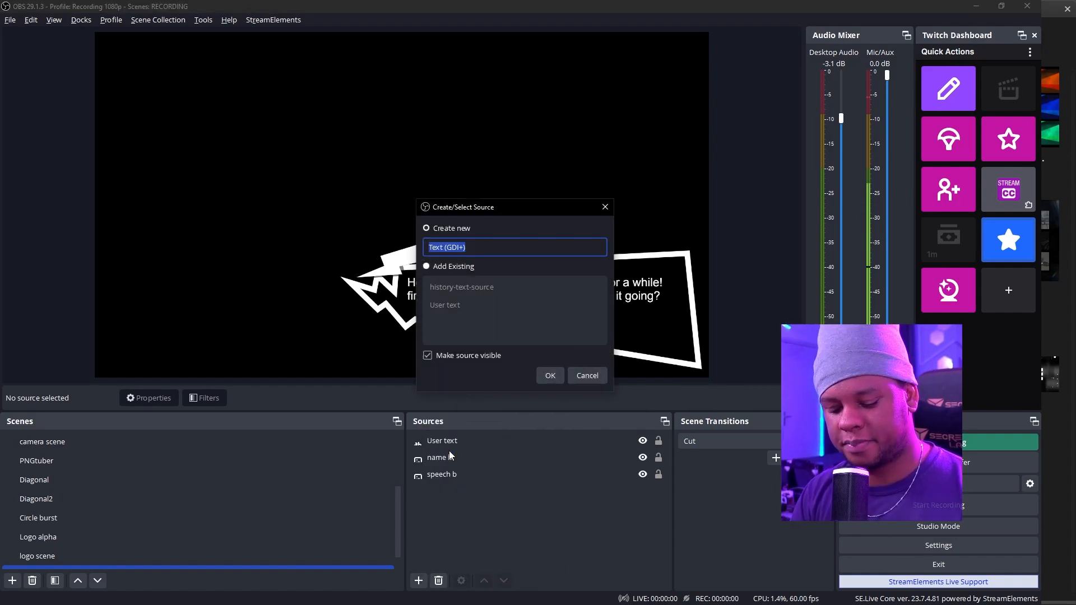
pyautogui.write('User name')
pyautogui.press('Return')
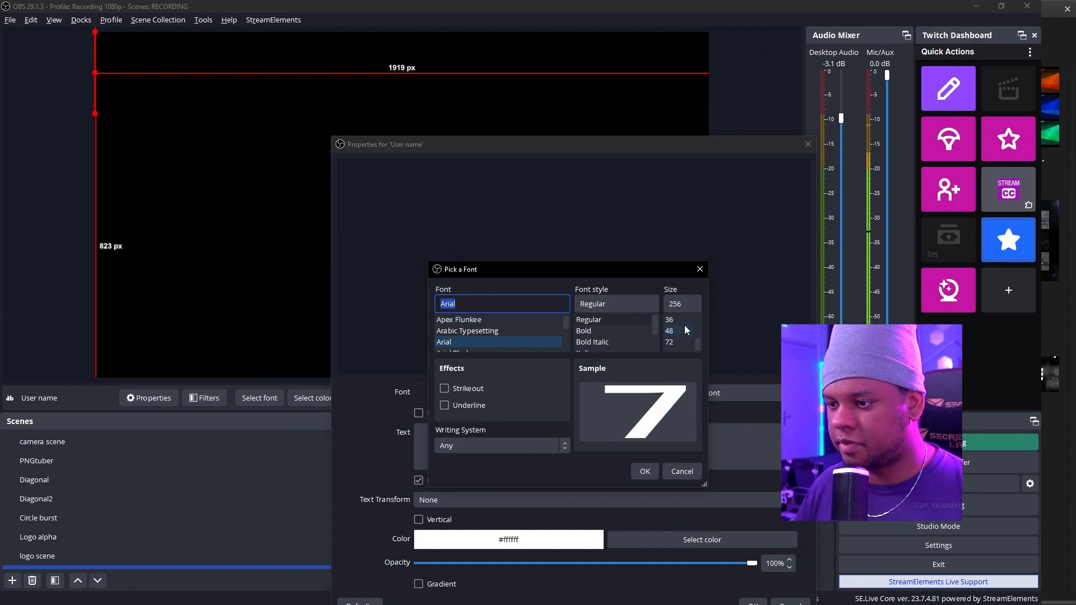
# - Set the font size of the "User name" source to 72, enter a sample chatter name as its text, and confirm
pyautogui.click(671, 343)
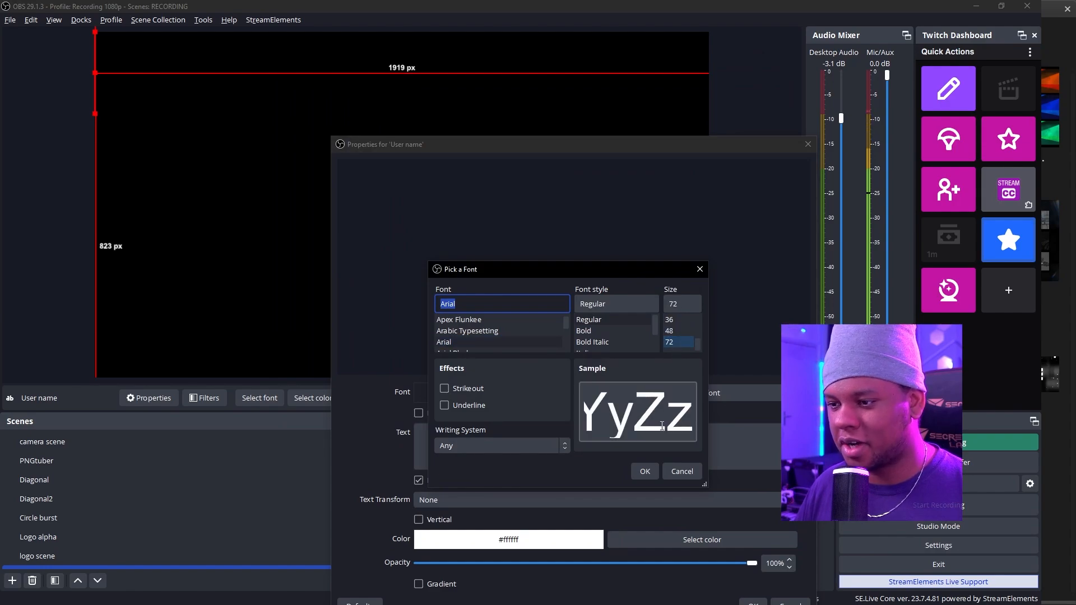
pyautogui.click(651, 475)
pyautogui.click(549, 439)
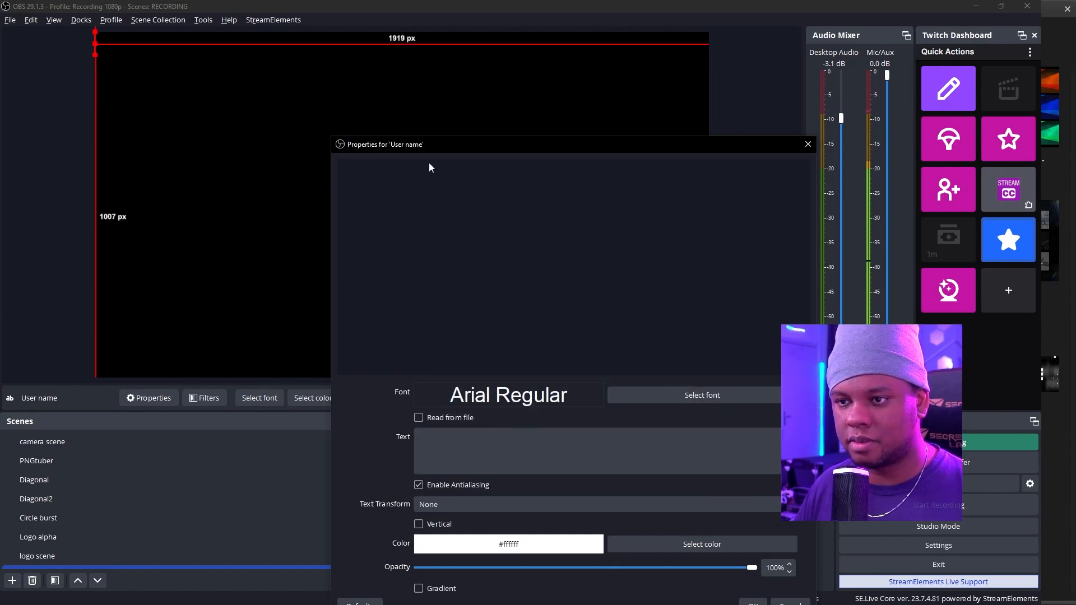
pyautogui.write('Billy bob the 3rd')
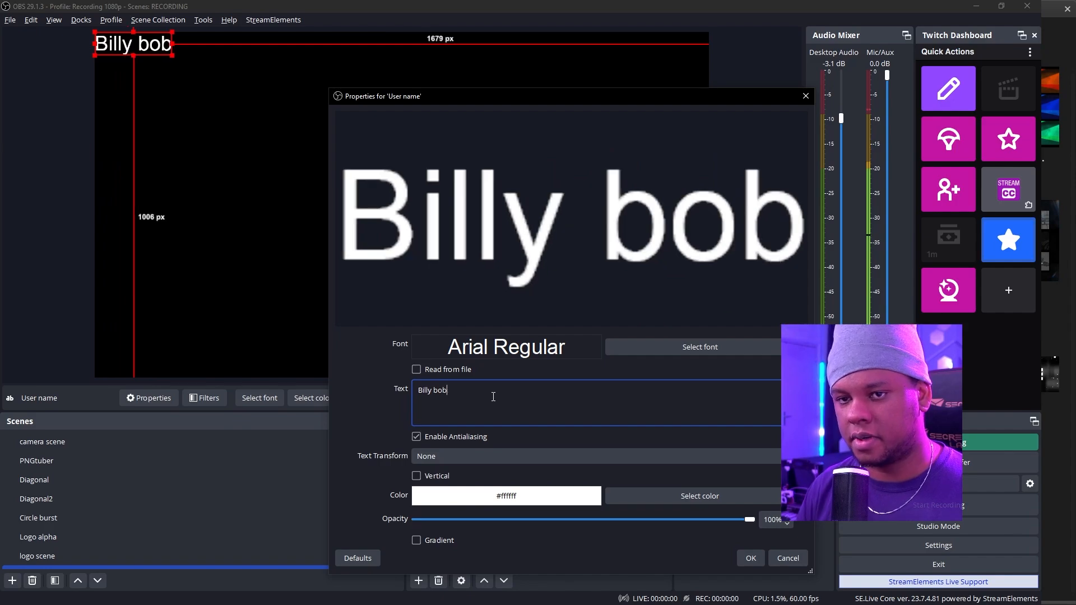
pyautogui.click(749, 556)
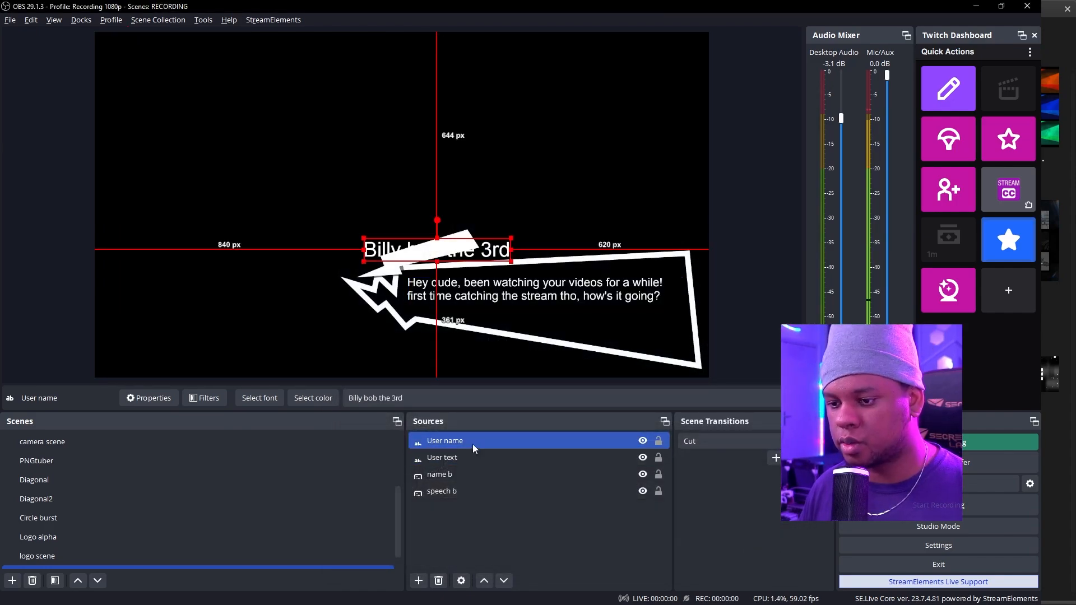
# - Change the text color of the "User name" source to black (#000000)
pyautogui.doubleClick(472, 442)
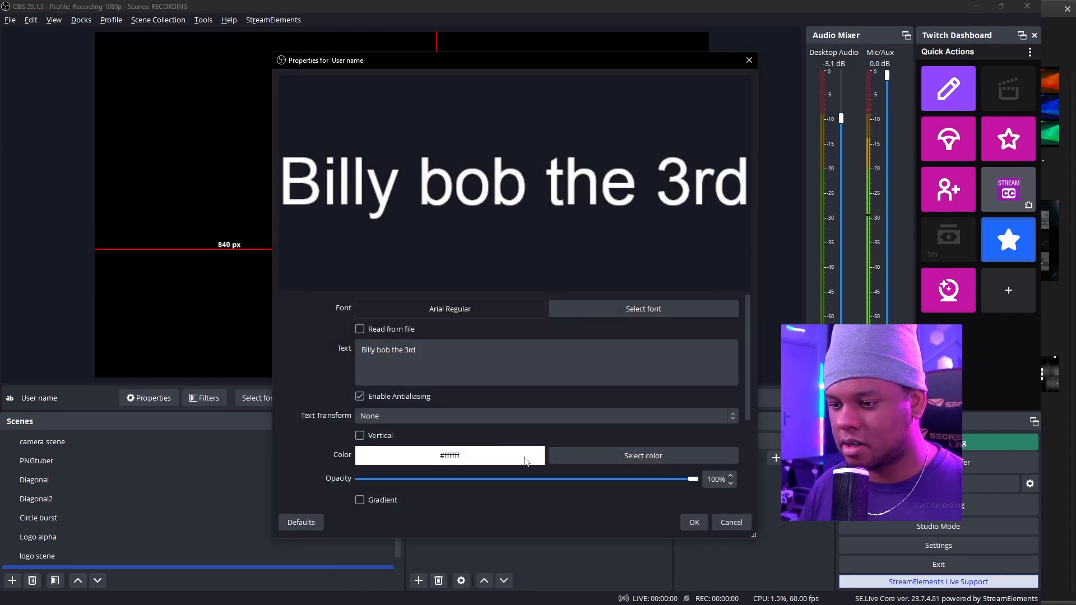
pyautogui.click(589, 454)
pyautogui.click(373, 194)
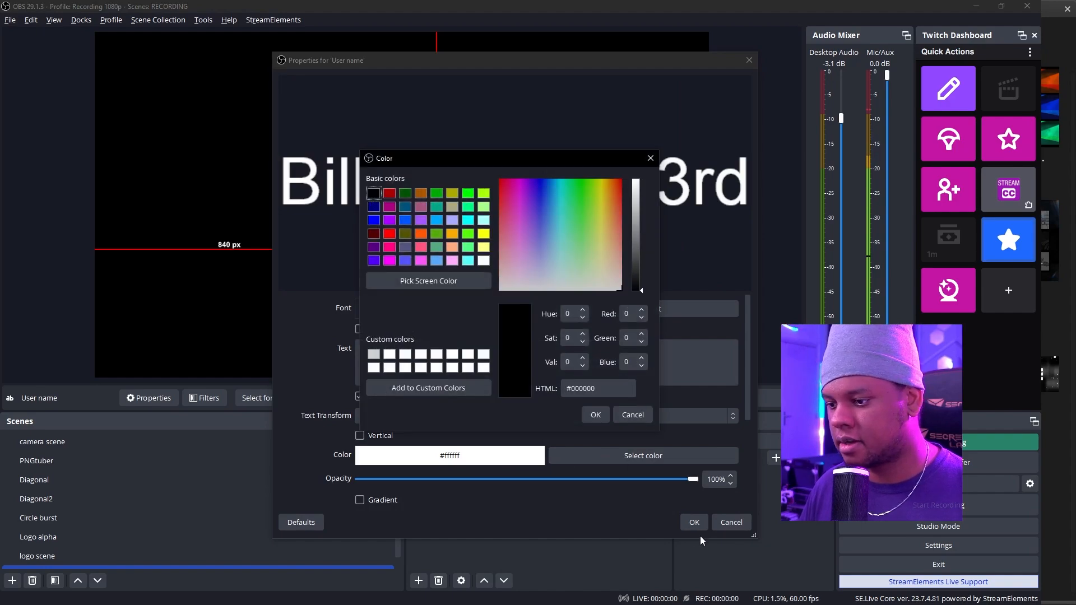
pyautogui.click(594, 415)
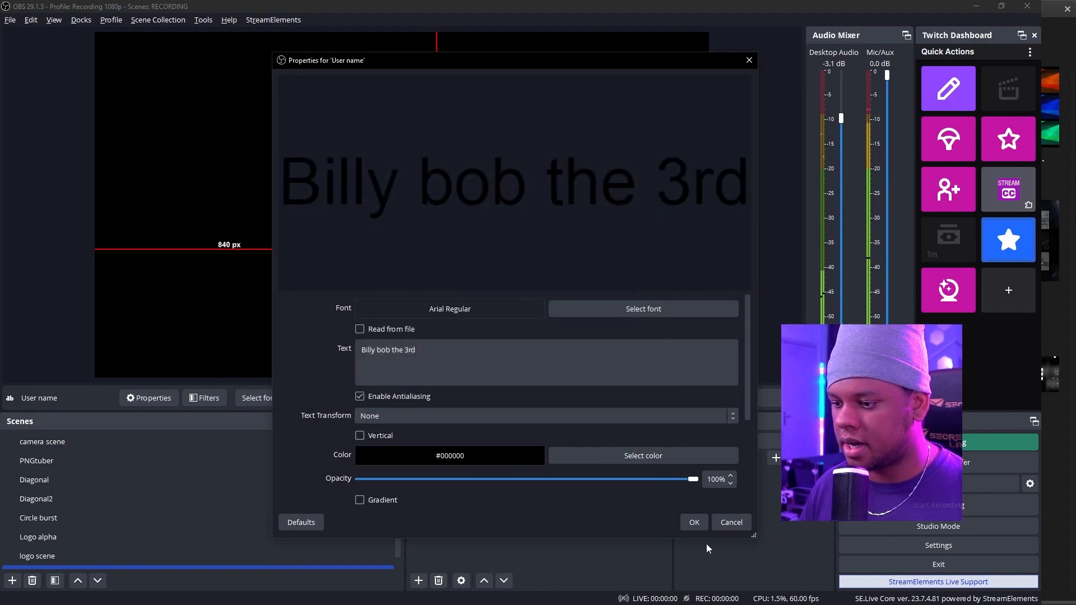
# - Confirm the text color and set the font style of the "User name" source to Bold
pyautogui.click(697, 522)
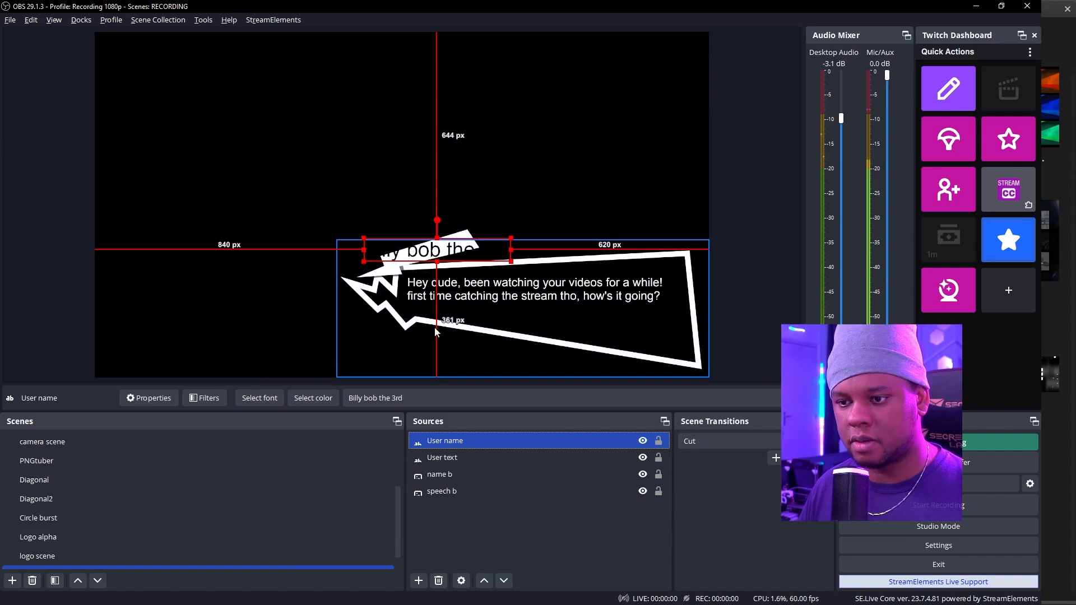
pyautogui.doubleClick(451, 443)
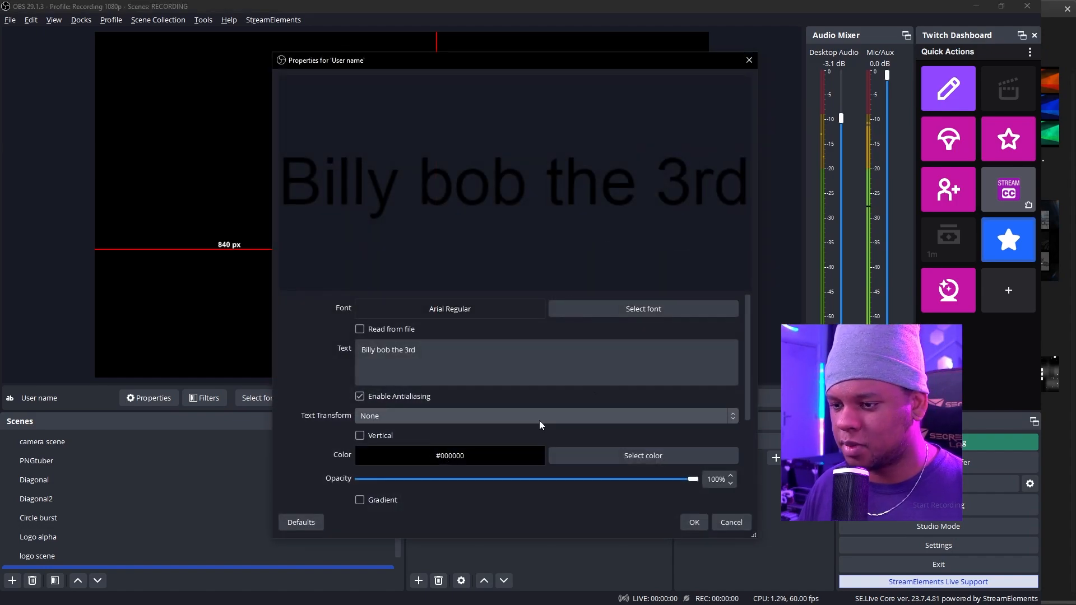
pyautogui.click(652, 307)
pyautogui.click(524, 247)
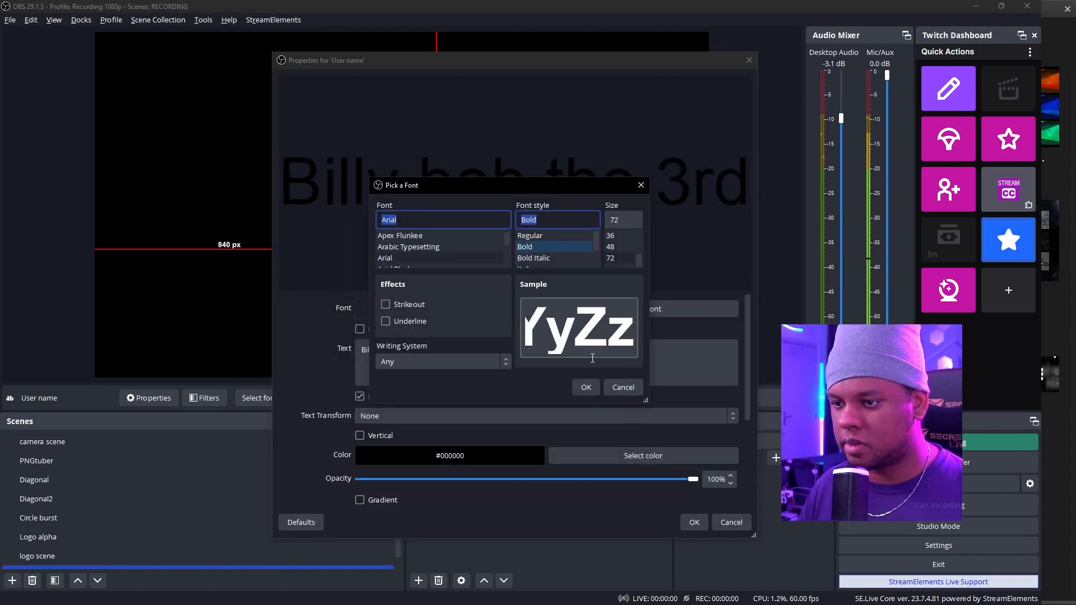
pyautogui.click(584, 385)
pyautogui.click(689, 519)
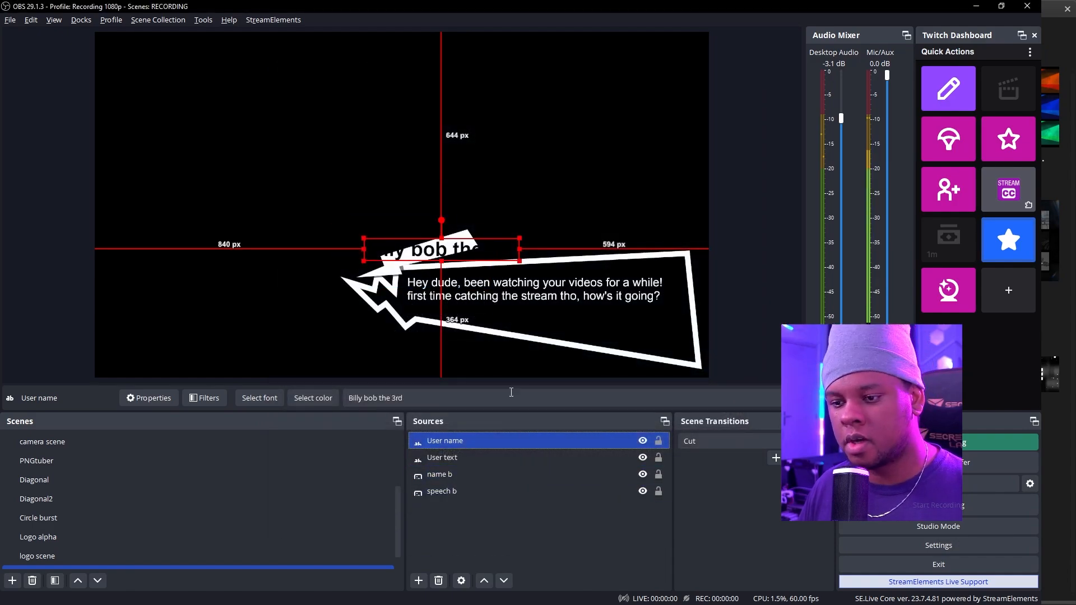
# - Set the "User name" transform to Center Left positional alignment and the "Maximum size only" bounding box type
pyautogui.hotkey('ctrl', 'e')
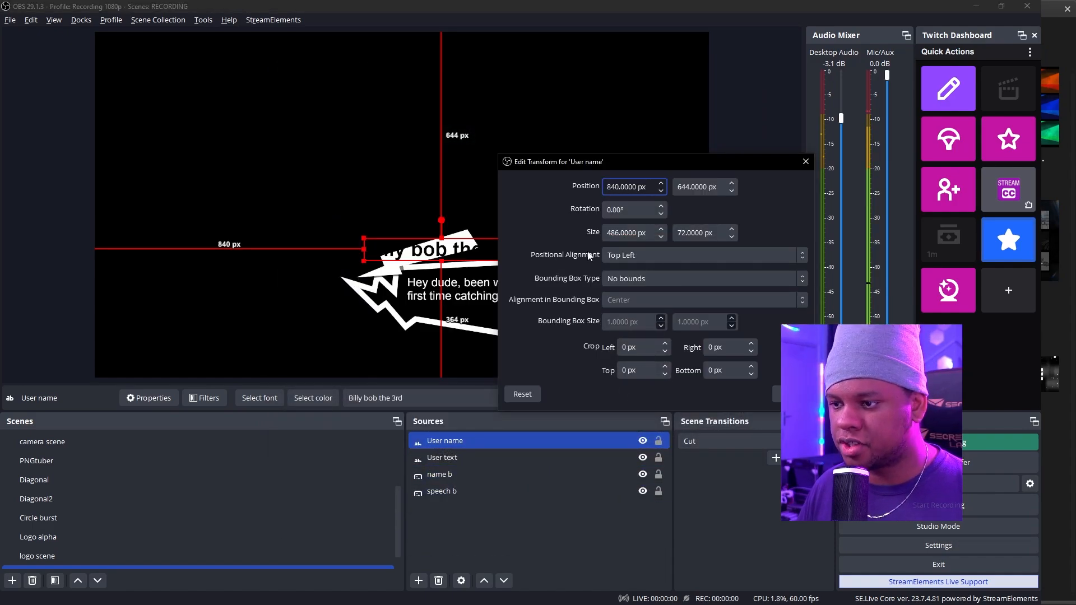
pyautogui.click(701, 257)
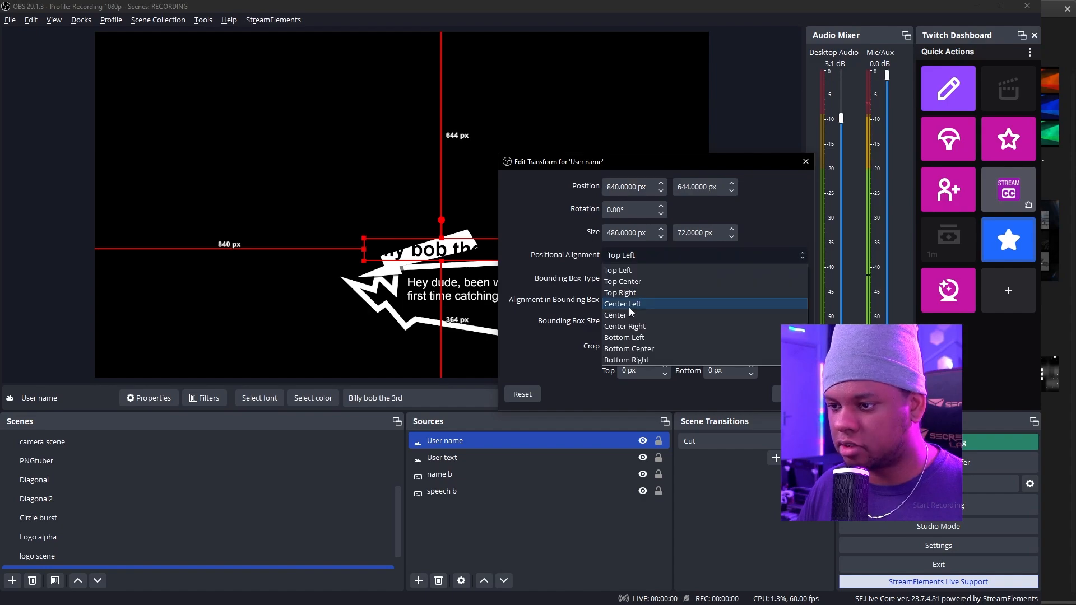
pyautogui.click(628, 307)
pyautogui.click(616, 278)
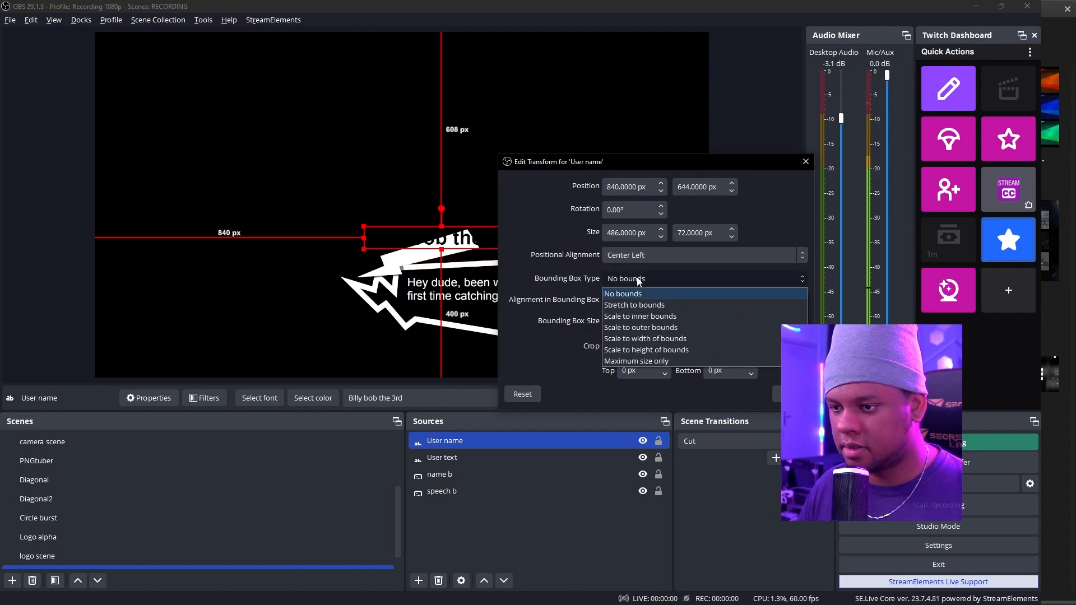
pyautogui.click(651, 362)
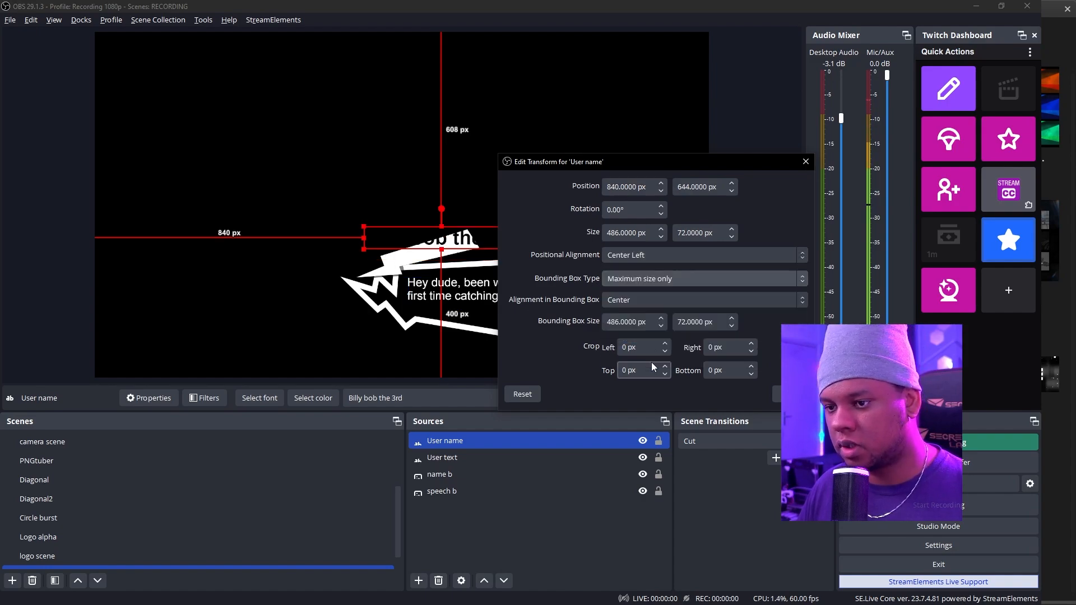
# - Position the user name over the white name tag and resize its bounding box to about 287 × 71 px
pyautogui.moveTo(419, 228); pyautogui.dragTo(443, 255)
pyautogui.moveTo(532, 242); pyautogui.dragTo(477, 243)
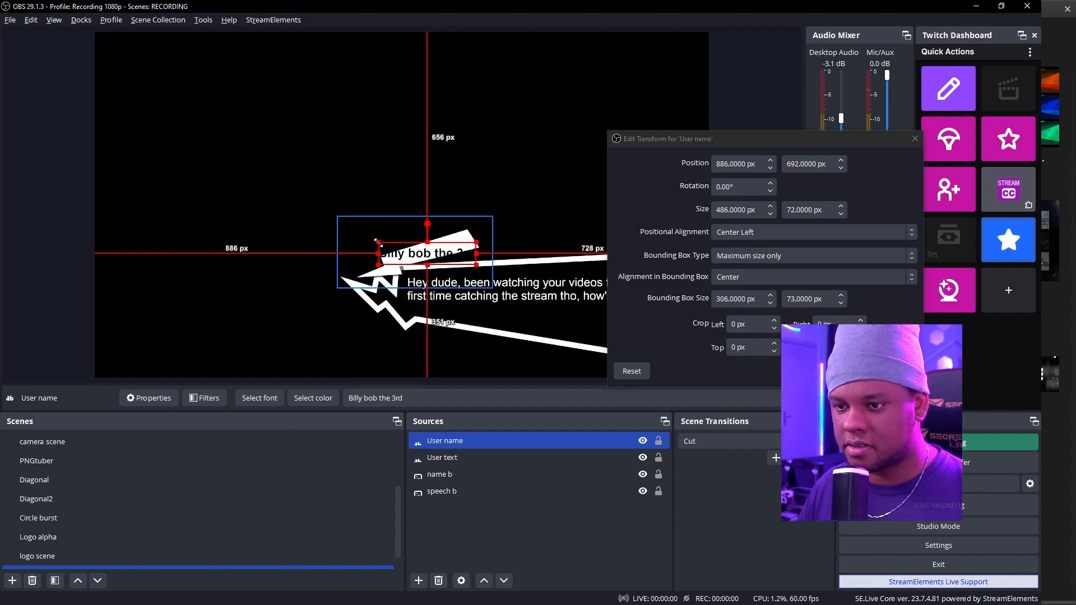
pyautogui.moveTo(378, 241); pyautogui.dragTo(384, 242)
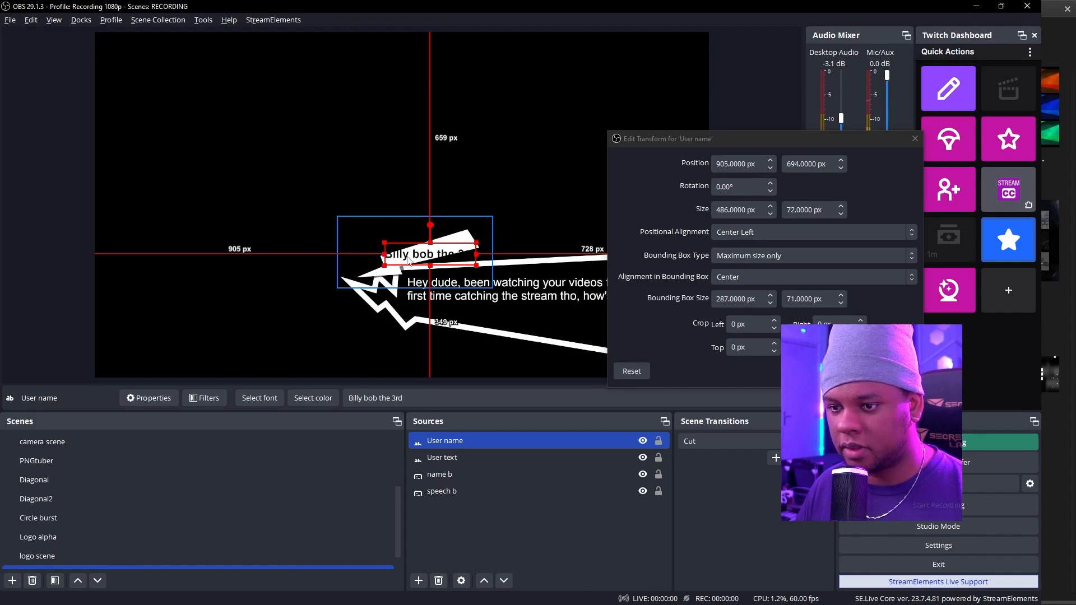
pyautogui.moveTo(405, 251); pyautogui.dragTo(406, 262)
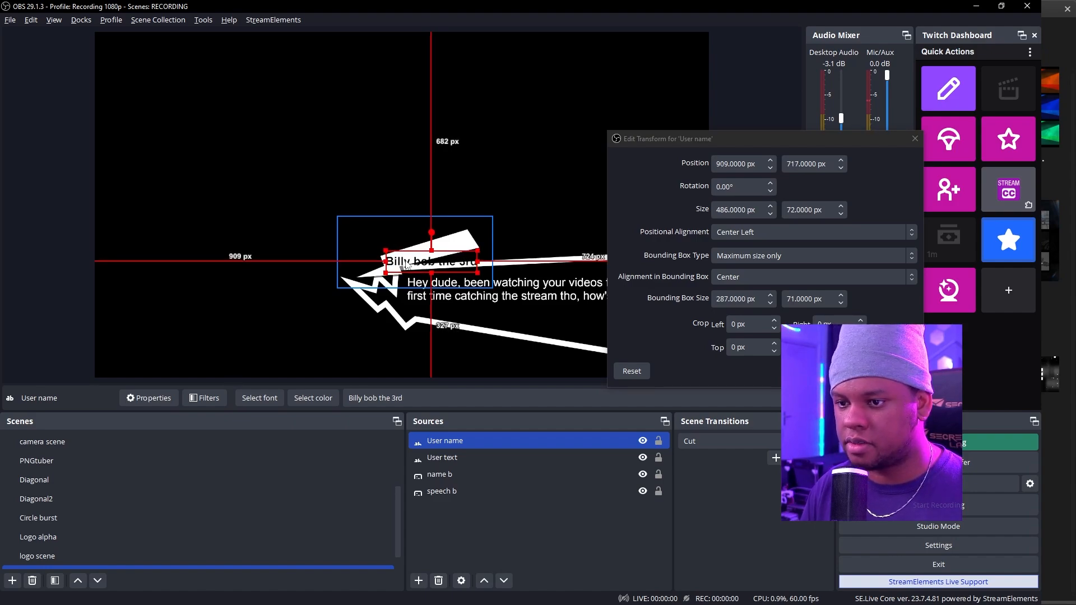
# - Rotate the "User name" source to -16° and shrink its bounding box slightly to fit the slanted name tag
pyautogui.click(771, 191)
pyautogui.click(771, 190)
pyautogui.click(771, 190)
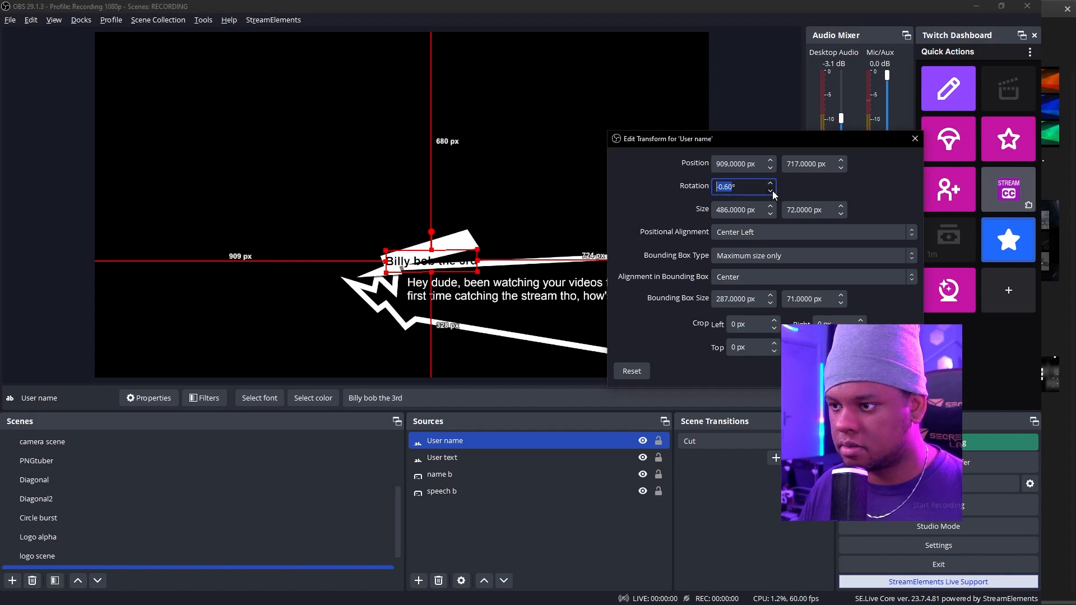
pyautogui.click(771, 190)
pyautogui.click(771, 190)
pyautogui.click(772, 190)
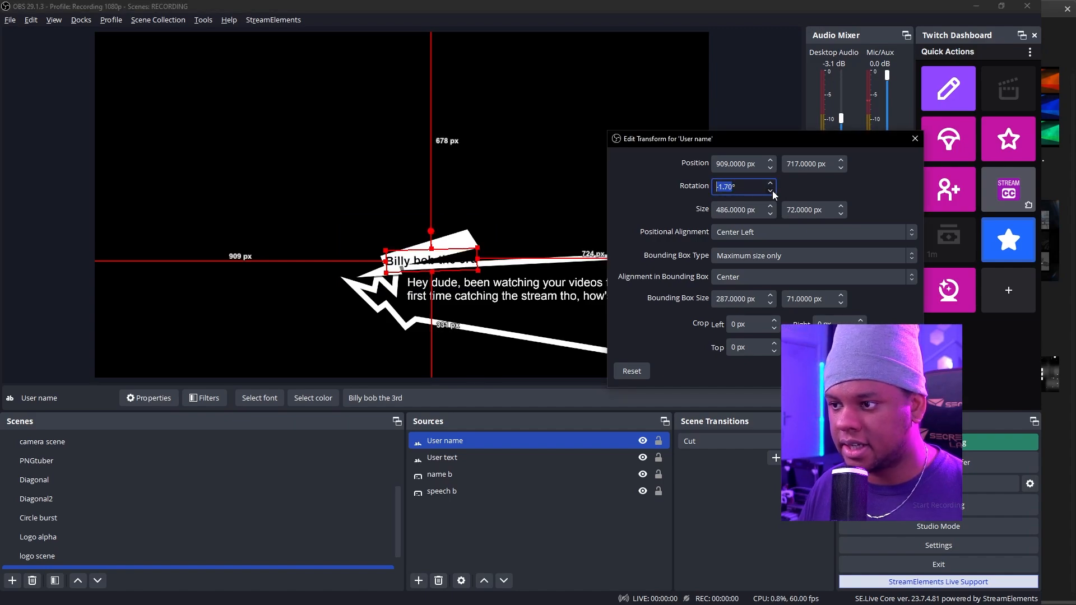
pyautogui.click(771, 191)
pyautogui.click(772, 190)
pyautogui.click(771, 191)
pyautogui.click(771, 190)
pyautogui.click(771, 190)
pyautogui.click(771, 190)
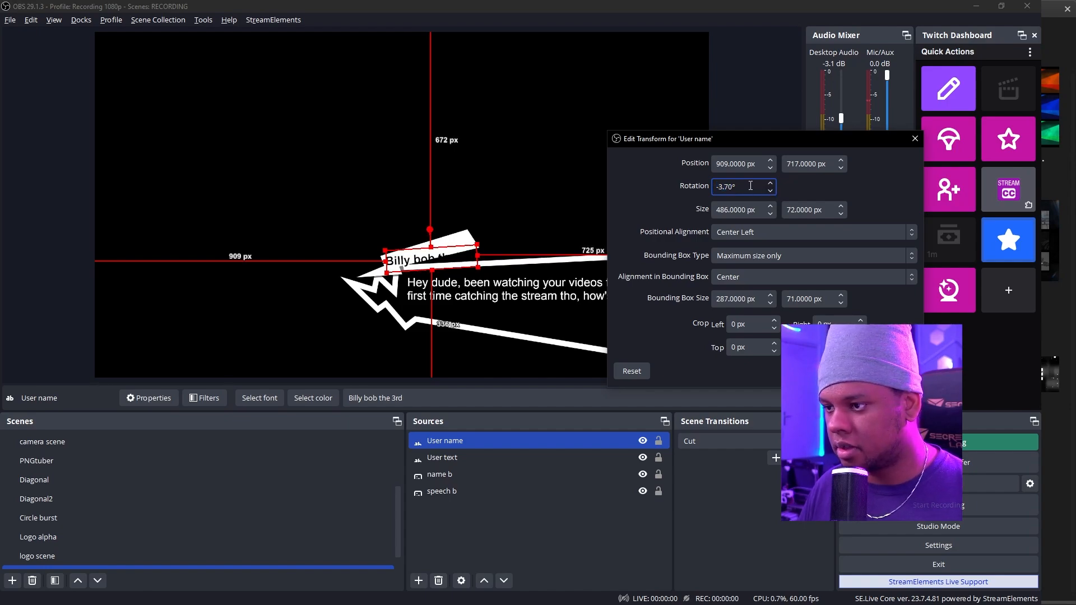
pyautogui.write('-15')
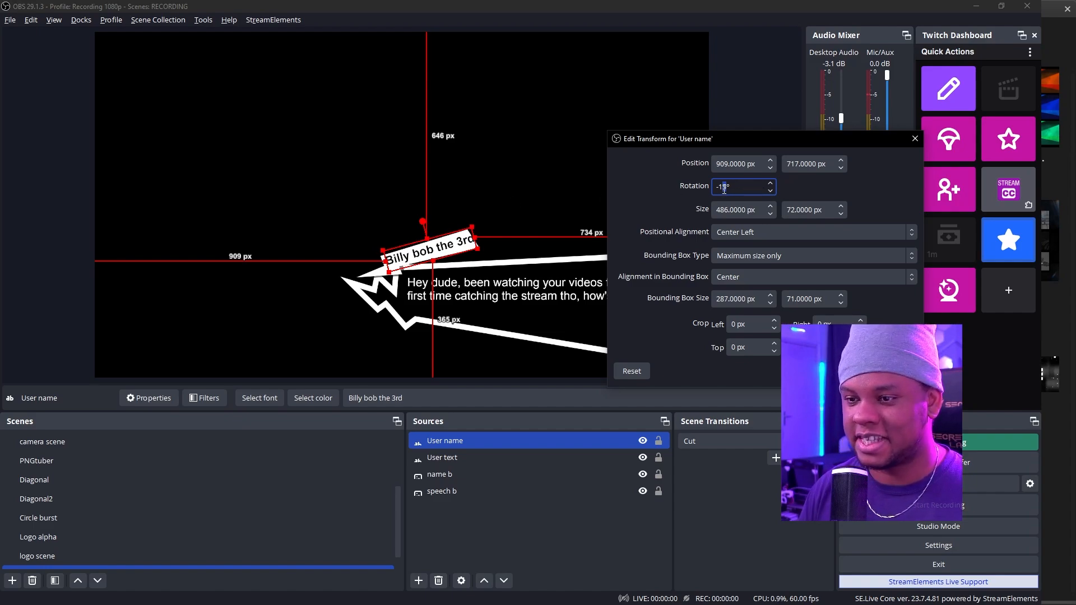
pyautogui.scroll(-2, 724, 189)
pyautogui.scroll(1, 725, 189)
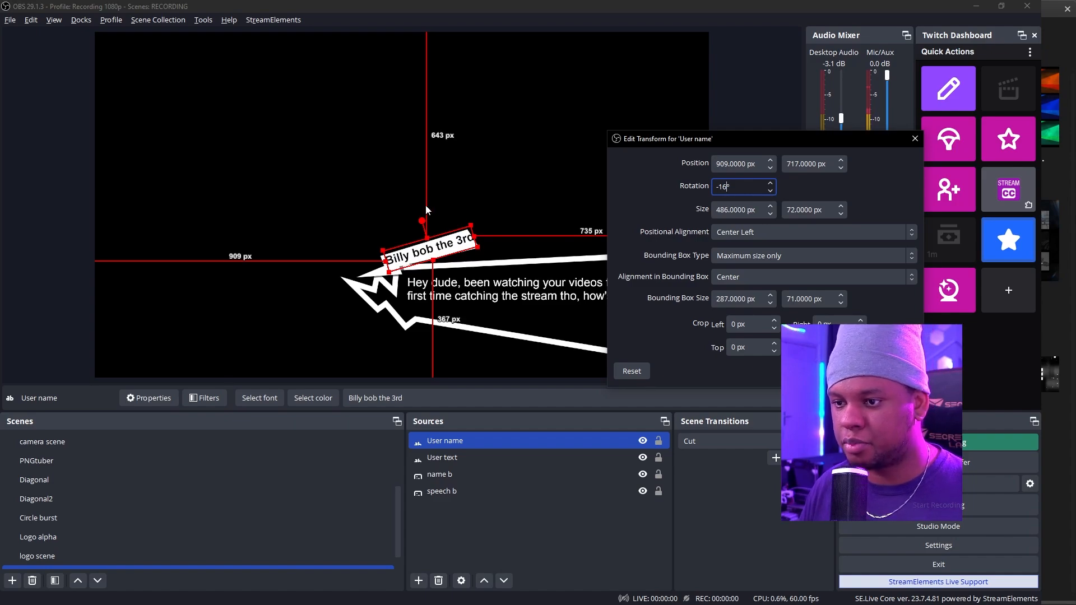
pyautogui.moveTo(472, 224); pyautogui.dragTo(469, 228)
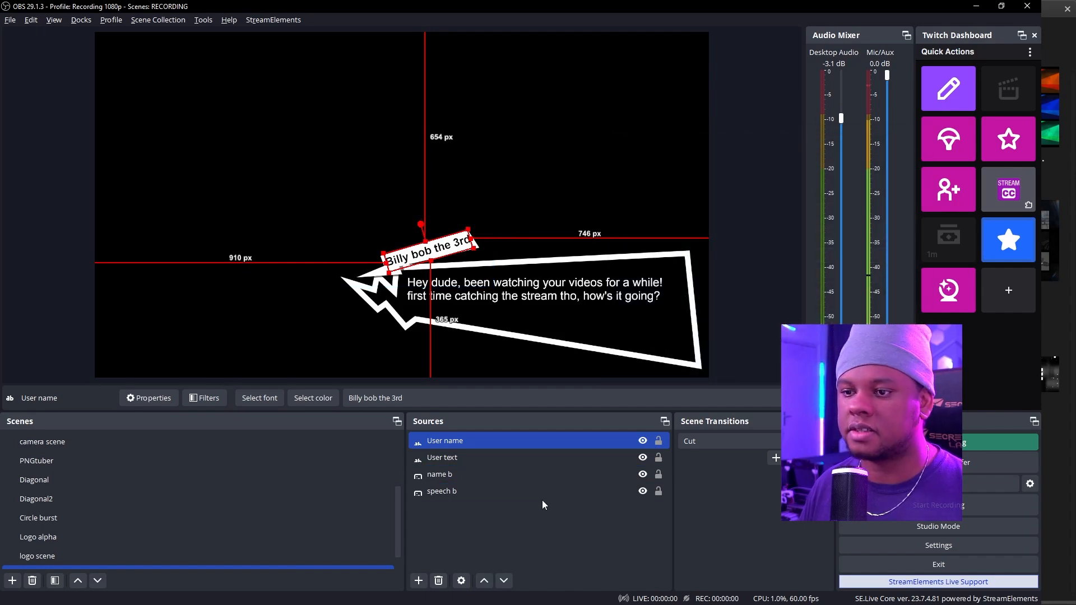
# - Try appending a long string of filler letters to the sample user name inside its bounding box
pyautogui.keyDown('ctrl'); pyautogui.click(464, 473); pyautogui.keyUp('ctrl')
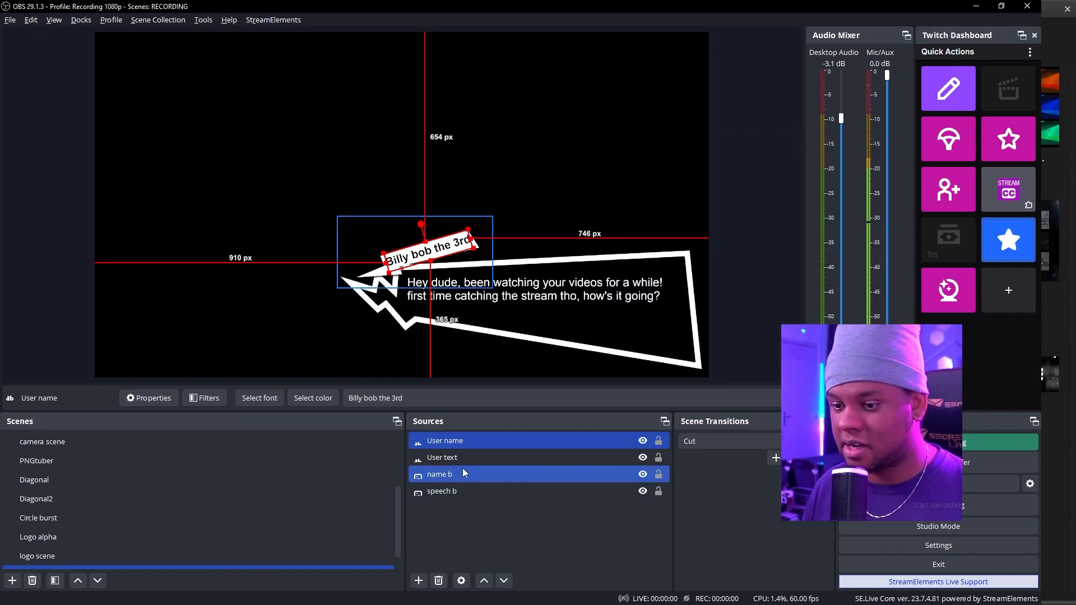
pyautogui.keyDown('ctrl'); pyautogui.click(462, 471); pyautogui.keyUp('ctrl')
pyautogui.doubleClick(455, 441)
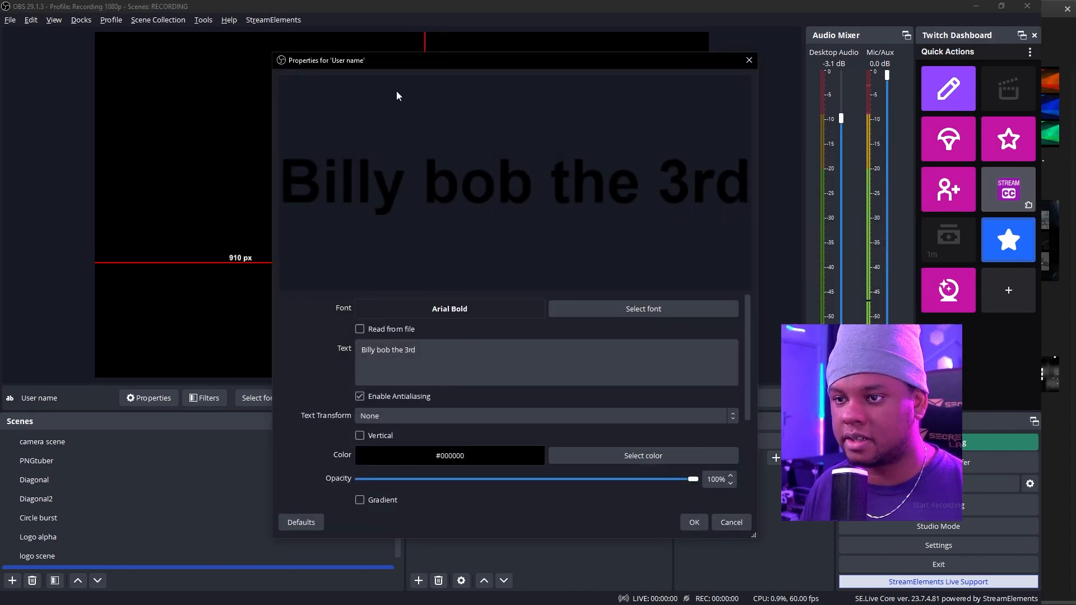
pyautogui.moveTo(388, 62); pyautogui.dragTo(632, 56)
pyautogui.click(697, 343)
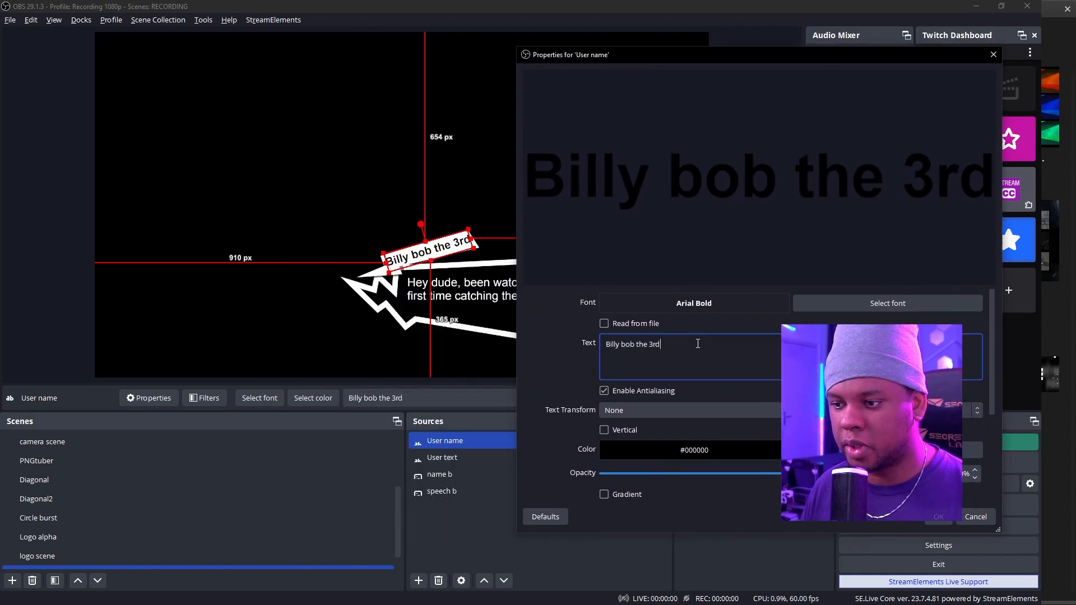
pyautogui.write('aegopizahegoihzegpoihzeg')
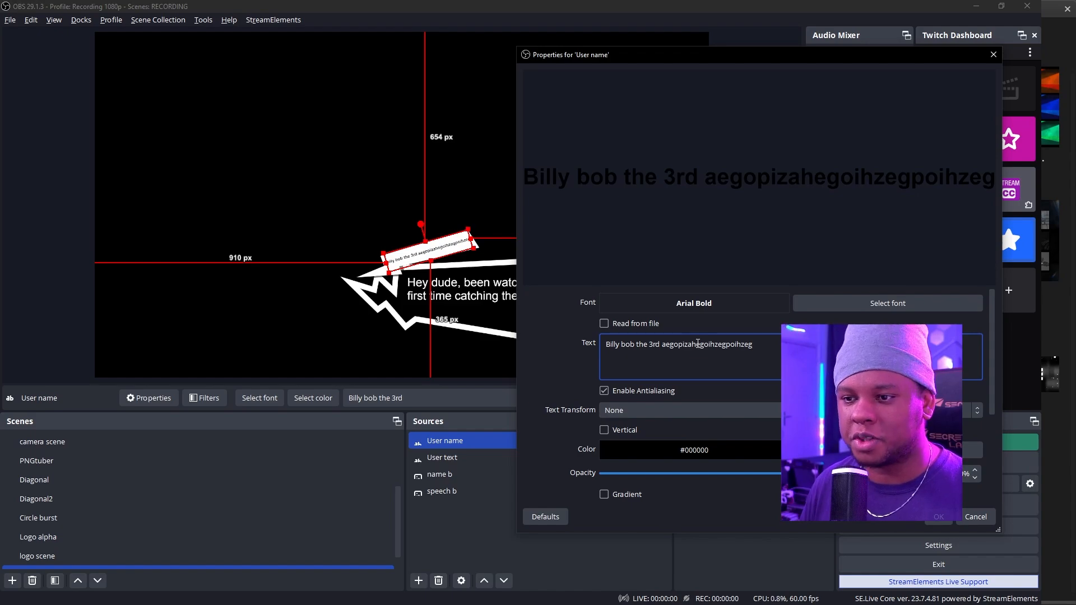
# - Replace the sample user name and its filler letters with "Your lovely mom"
pyautogui.press('BackSpace')
pyautogui.press('BackSpace')
pyautogui.press('BackSpace')
pyautogui.press('BackSpace')
pyautogui.press('BackSpace')
pyautogui.press('BackSpace')
pyautogui.press('BackSpace')
pyautogui.press('BackSpace')
pyautogui.press('BackSpace')
pyautogui.press('BackSpace')
pyautogui.press('BackSpace')
pyautogui.press('BackSpace')
pyautogui.press('BackSpace')
pyautogui.press('BackSpace')
pyautogui.press('BackSpace')
pyautogui.press('BackSpace')
pyautogui.press('BackSpace')
pyautogui.press('BackSpace')
pyautogui.press('BackSpace')
pyautogui.press('BackSpace')
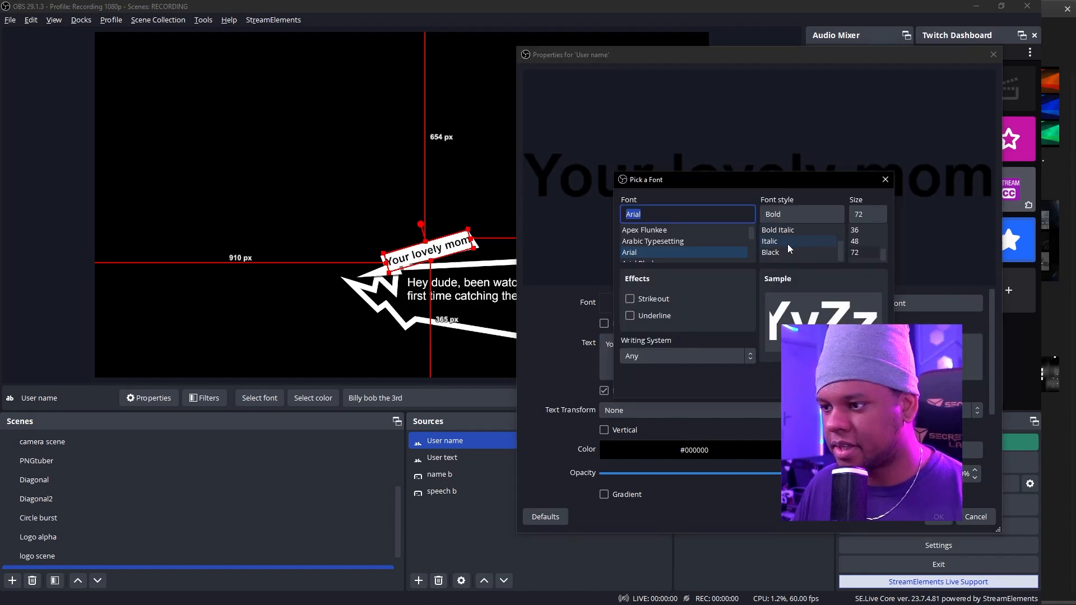
# - Set the font style of the "User name" source to Black and confirm its properties
pyautogui.click(778, 253)
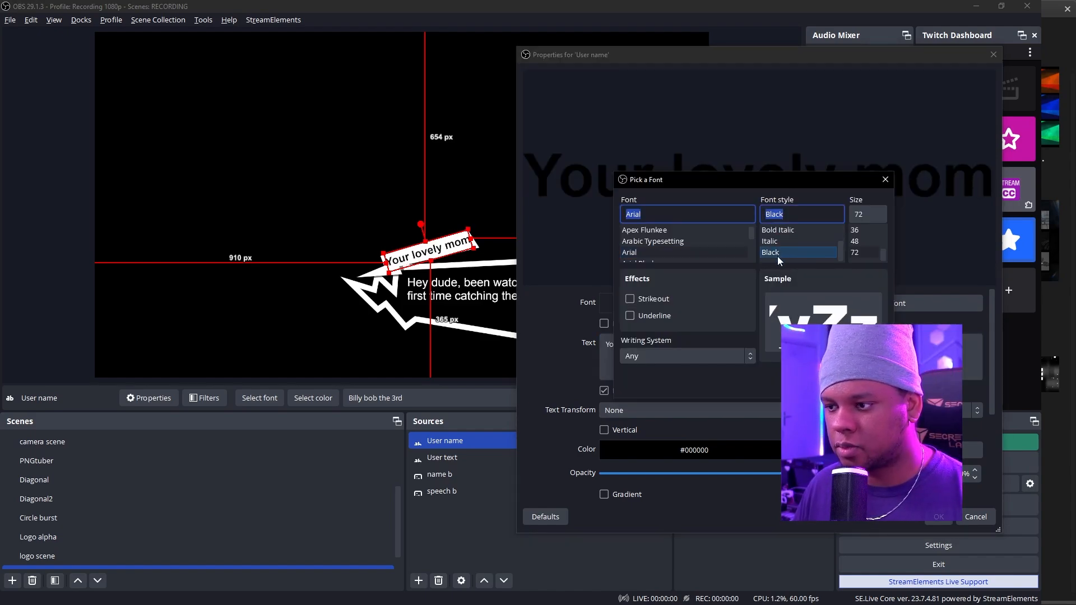
pyautogui.click(818, 386)
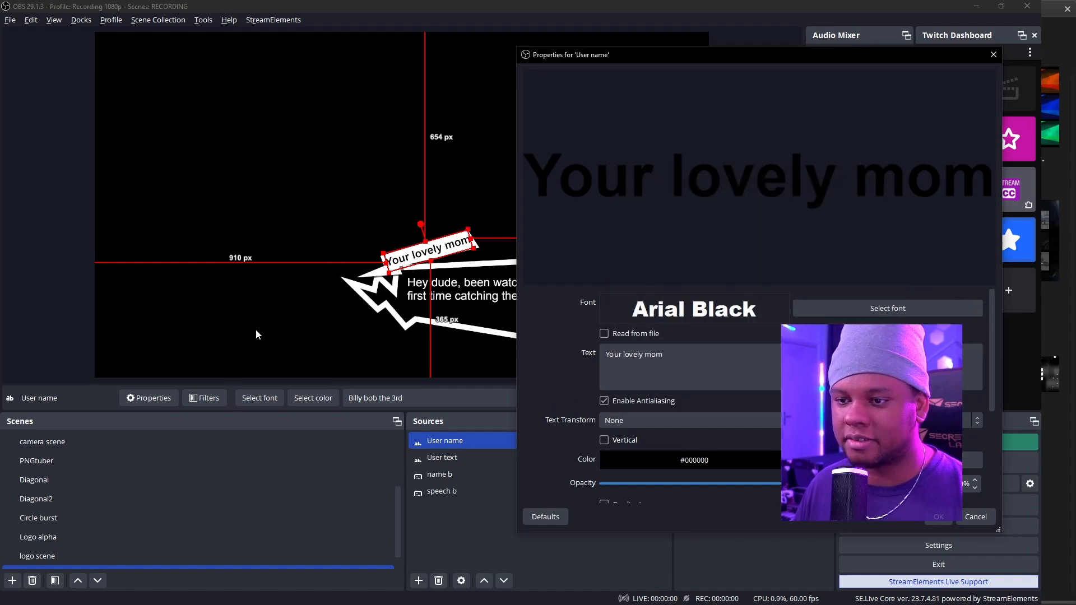
pyautogui.click(937, 517)
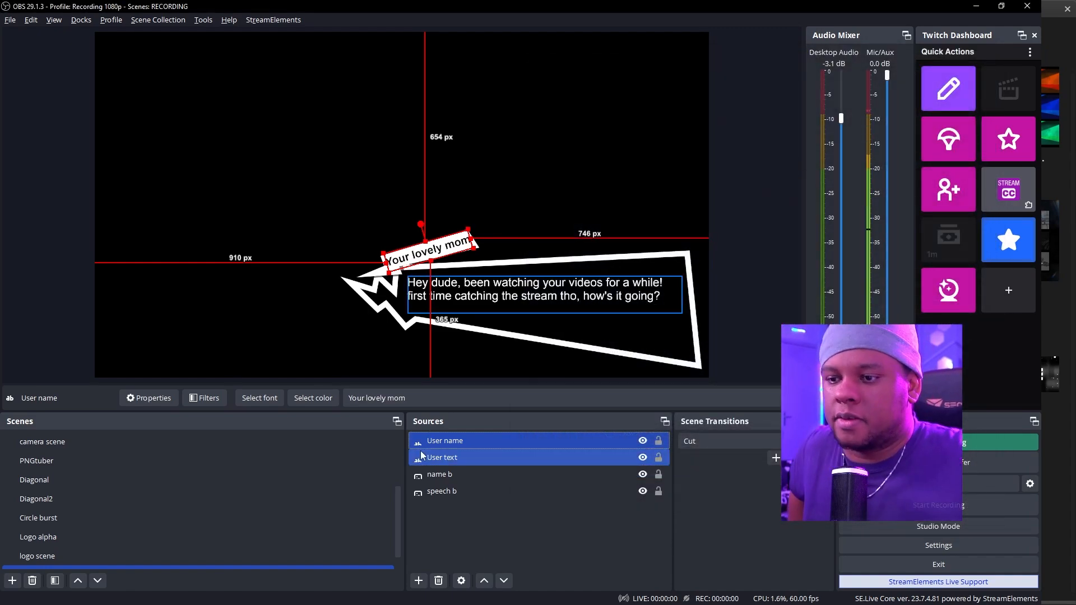
# - Move "User text" directly above "speech b" in the source order and group the two as "text perso"
pyautogui.click(452, 497)
pyautogui.click(449, 477)
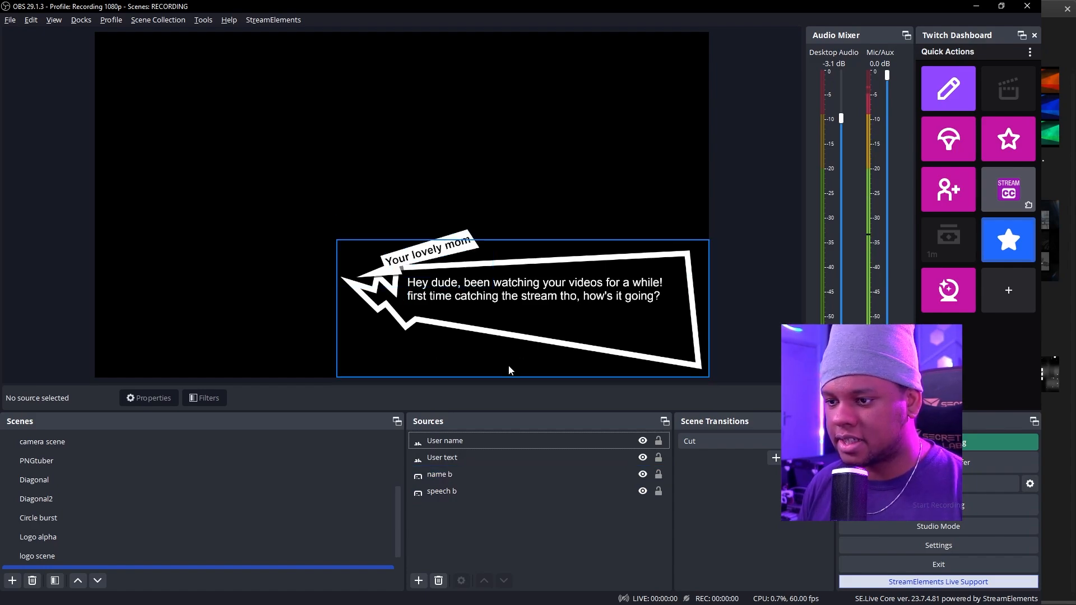
pyautogui.click(443, 458)
pyautogui.moveTo(442, 459); pyautogui.dragTo(449, 493)
pyautogui.keyDown('ctrl'); pyautogui.click(445, 492); pyautogui.keyUp('ctrl')
pyautogui.rightClick(445, 492)
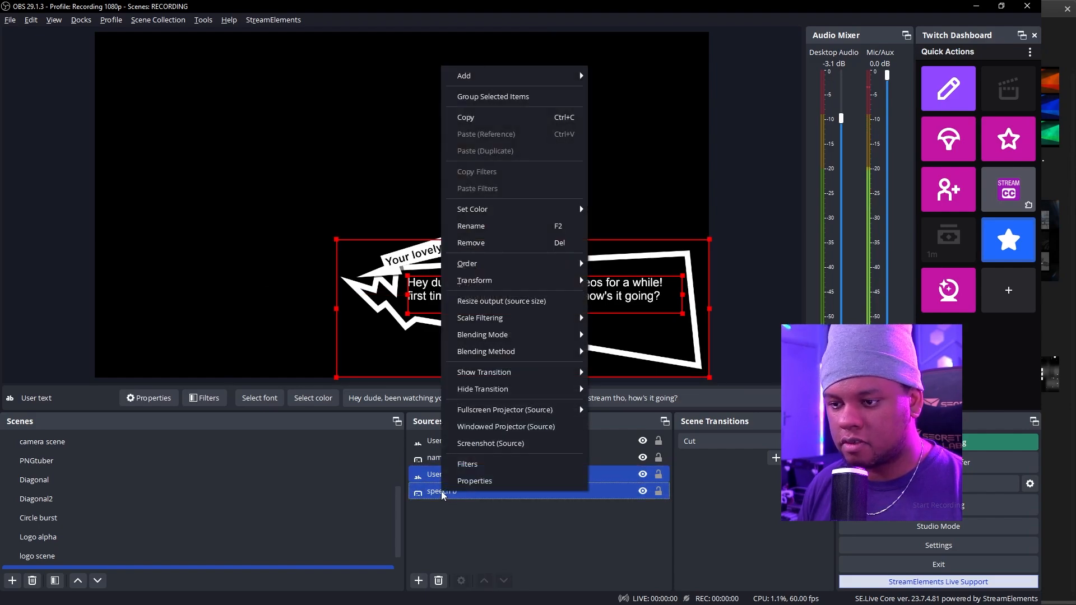
pyautogui.click(482, 97)
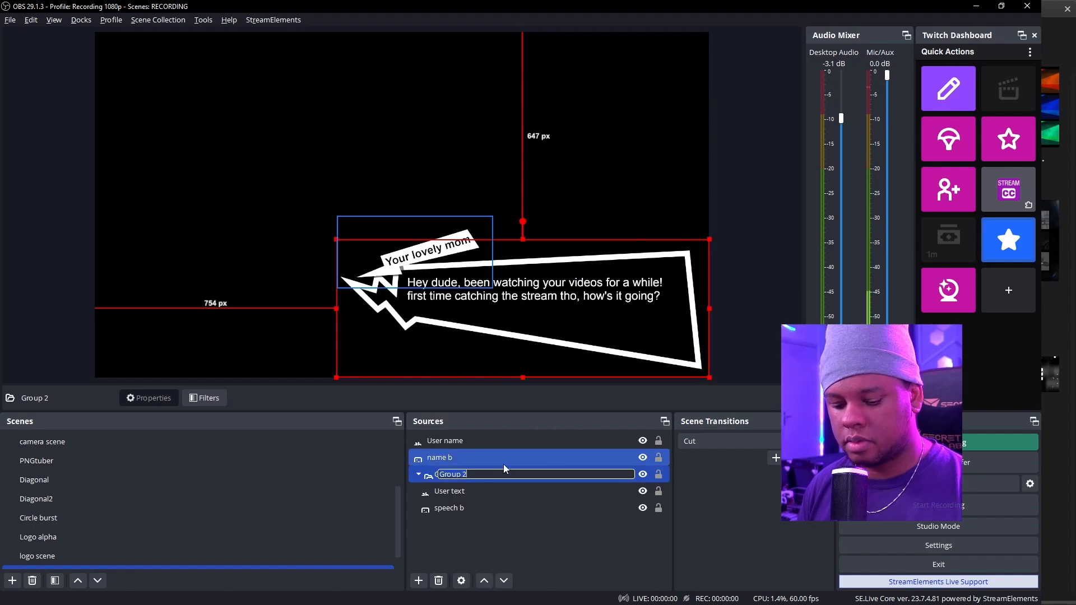
pyautogui.write('text perso')
pyautogui.press('Return')
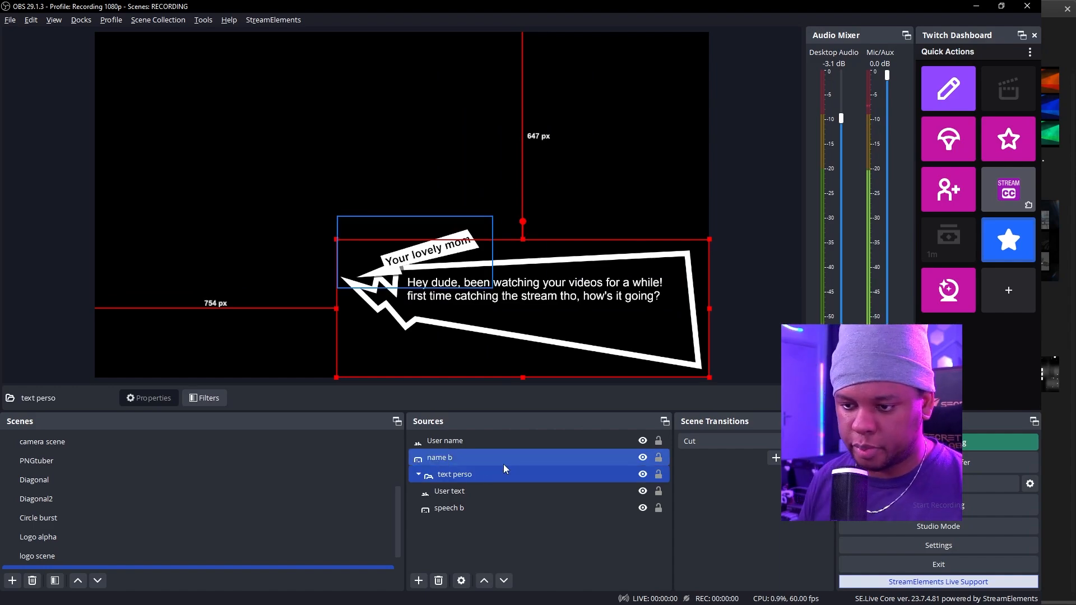
# - Group the "User name" and "name b" sources as "name perso"
pyautogui.click(462, 455)
pyautogui.keyDown('ctrl'); pyautogui.click(453, 442); pyautogui.keyUp('ctrl')
pyautogui.rightClick(452, 442)
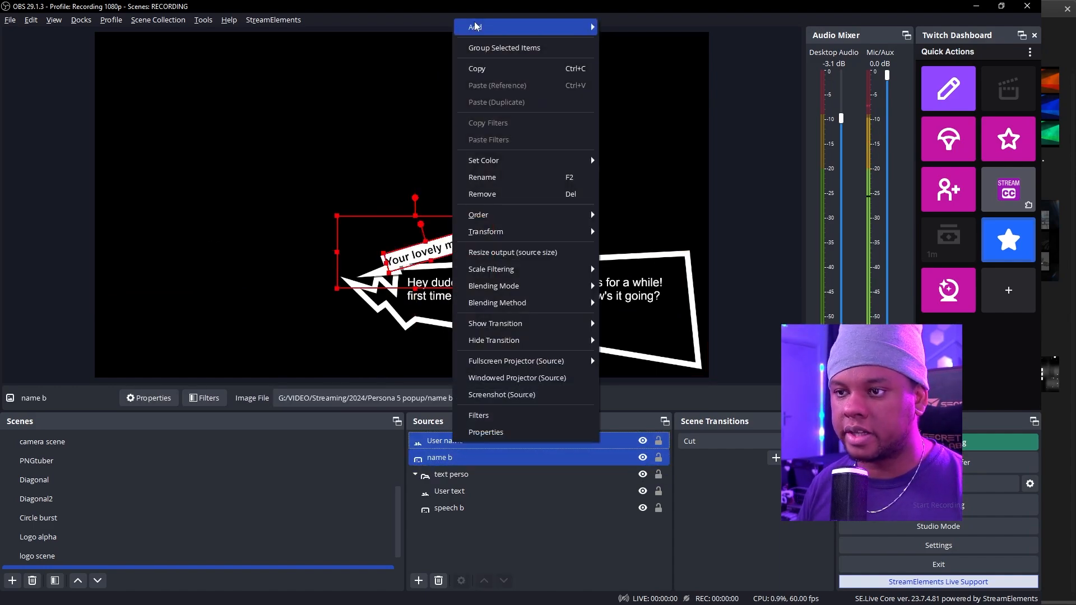
pyautogui.click(488, 47)
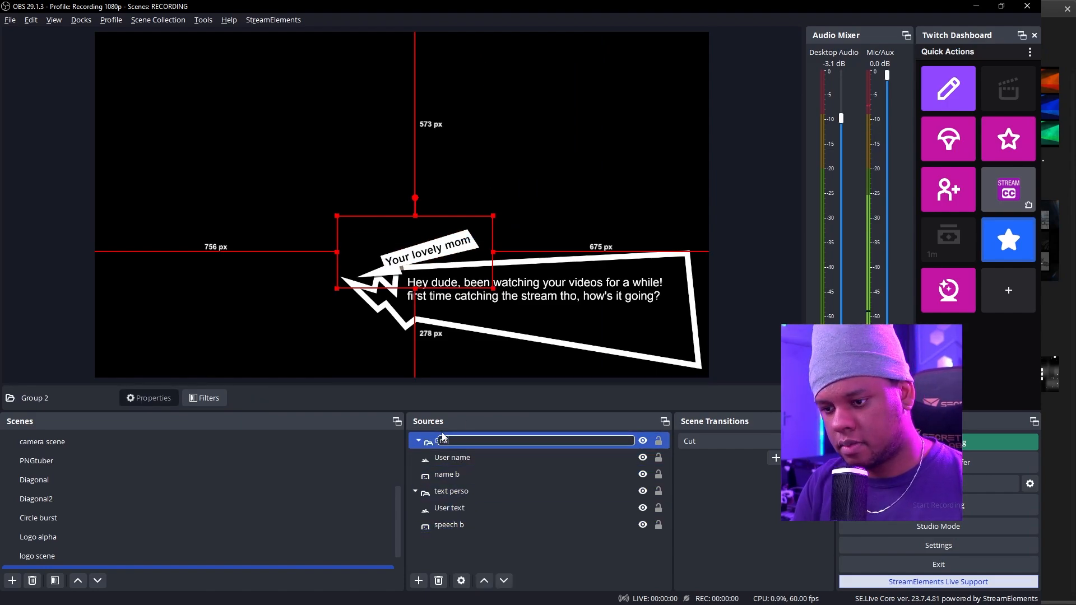
pyautogui.write('name perso')
pyautogui.press('Return')
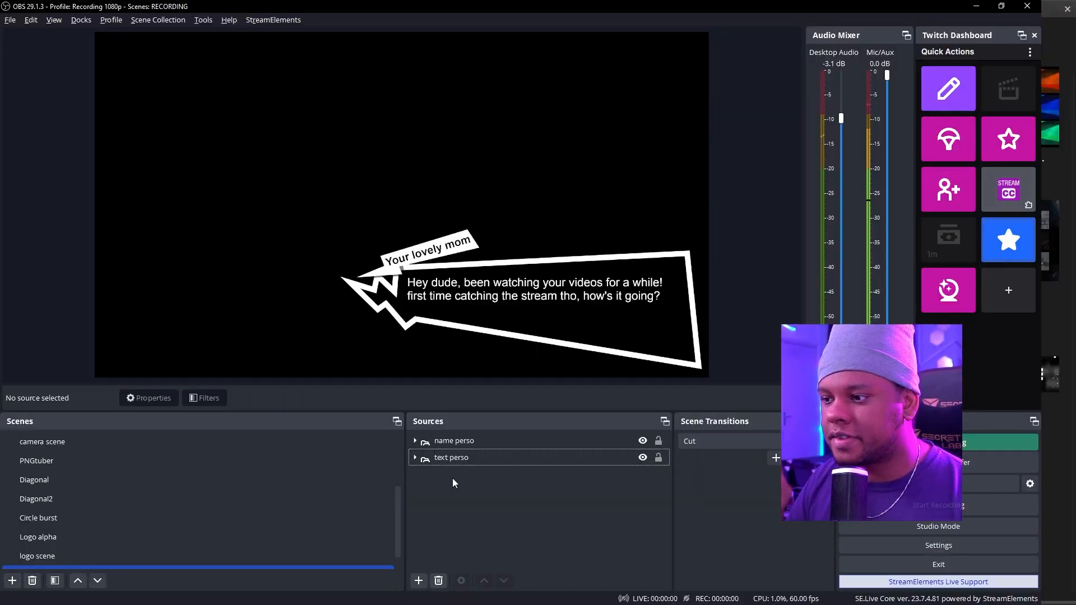
# - Set the positional alignment of the "text perso" group to Bottom Left in its transform
pyautogui.click(454, 457)
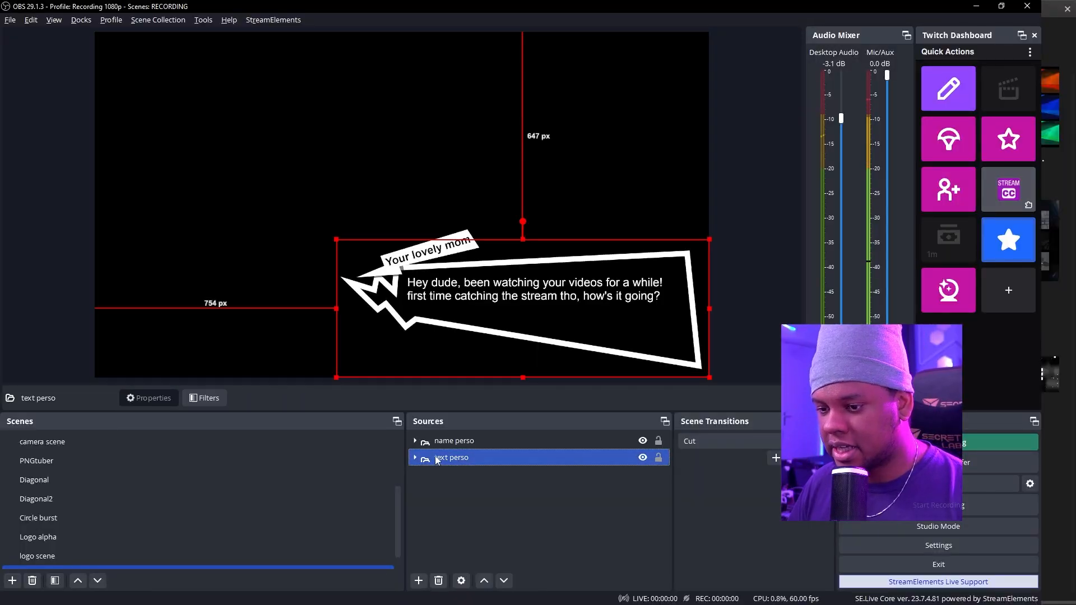
pyautogui.hotkey('ctrl', 'e')
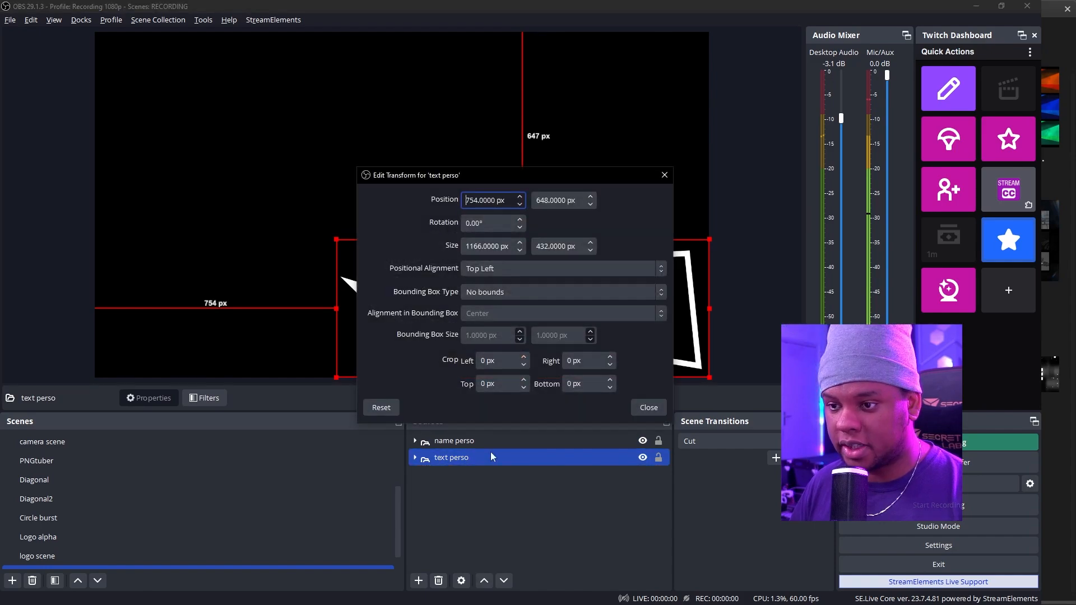
pyautogui.moveTo(417, 175); pyautogui.dragTo(644, 194)
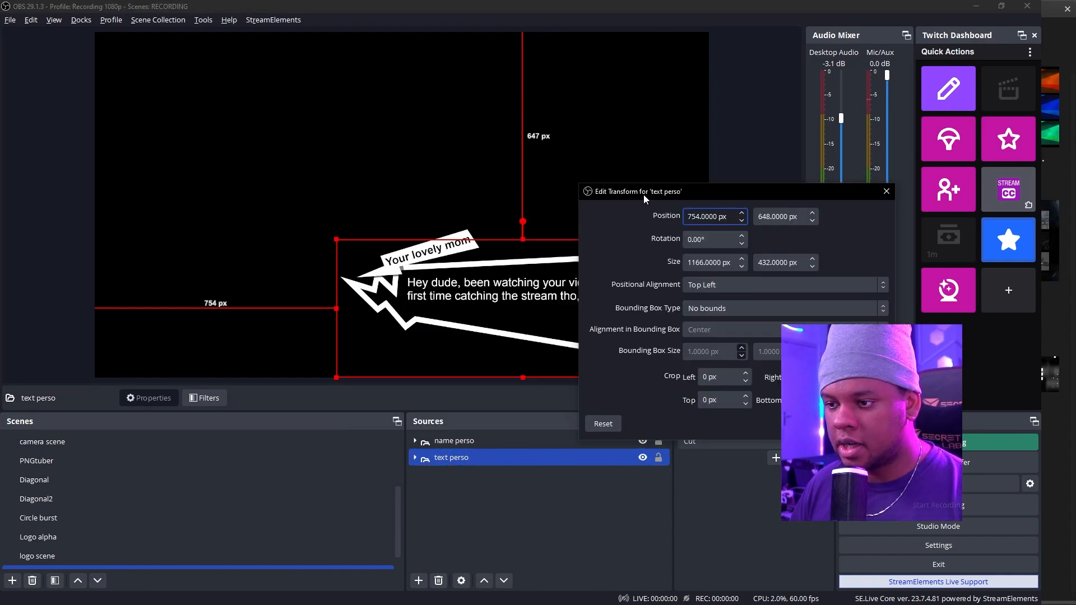
pyautogui.click(874, 284)
pyautogui.click(721, 366)
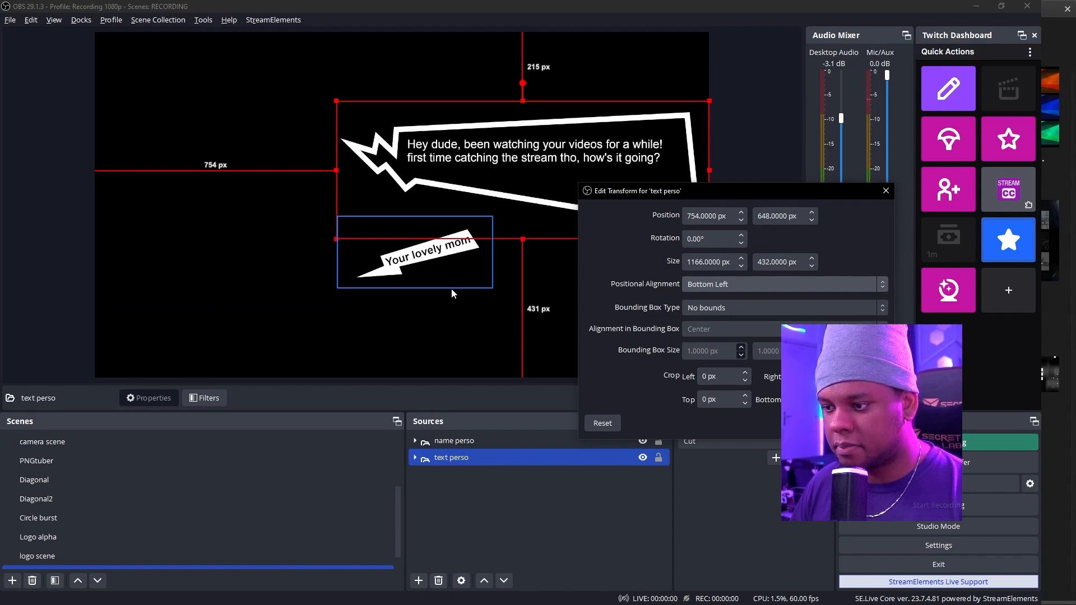
pyautogui.press('Escape')
# - Set the positional alignment of the "name perso" group to Bottom Left in its transform
pyautogui.click(364, 272)
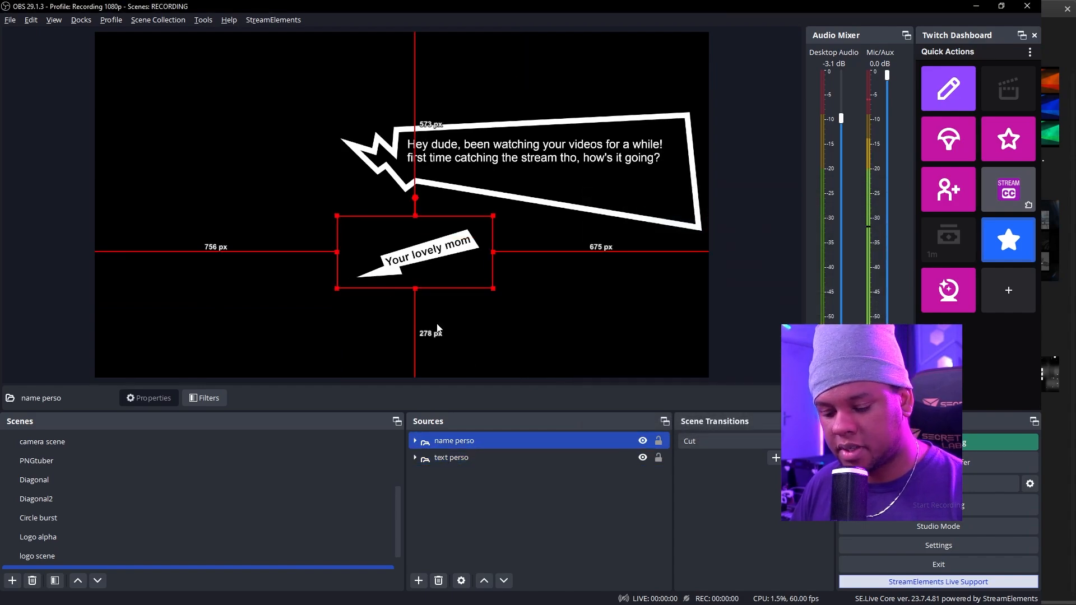
pyautogui.hotkey('ctrl', 'e')
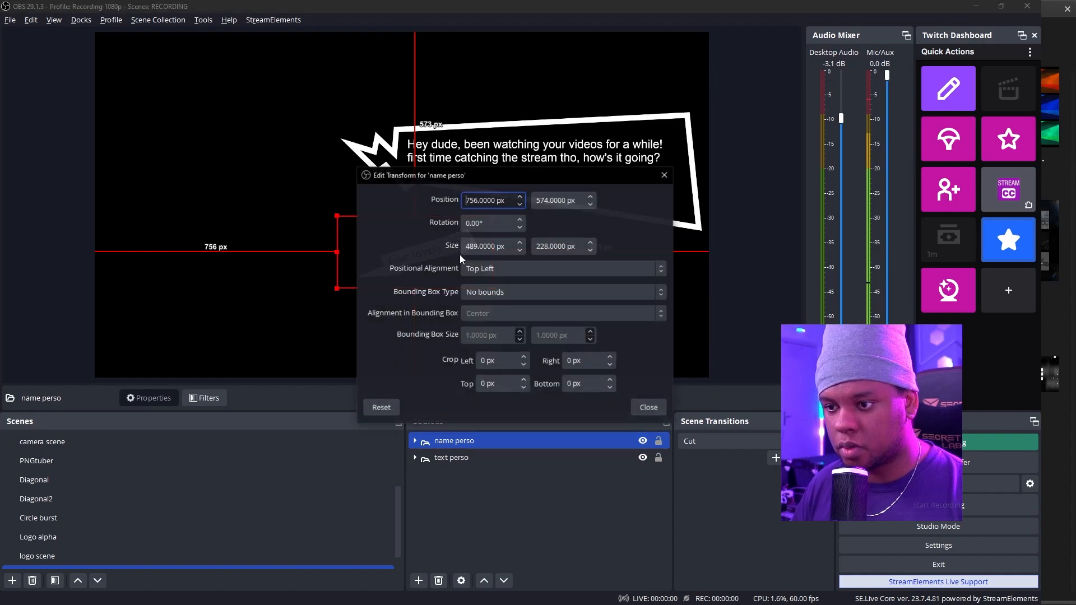
pyautogui.click(580, 273)
pyautogui.click(487, 353)
pyautogui.press('Escape')
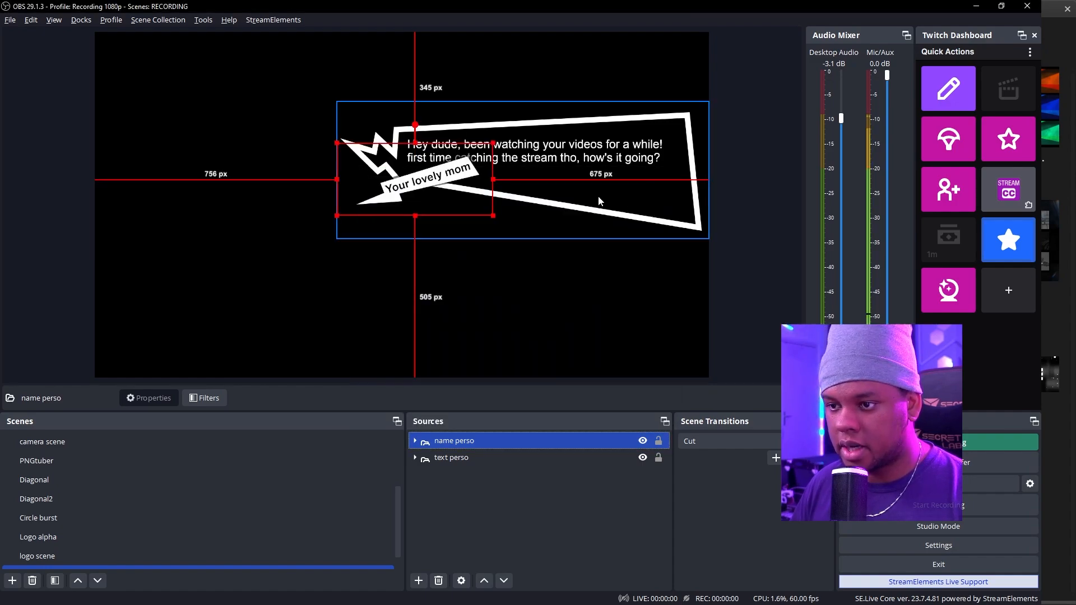
# - Move "text perso" back to the canvas's lower-right corner and "name perso" back onto the bubble's upper-left edge
pyautogui.click(457, 456)
pyautogui.moveTo(574, 177); pyautogui.dragTo(558, 316)
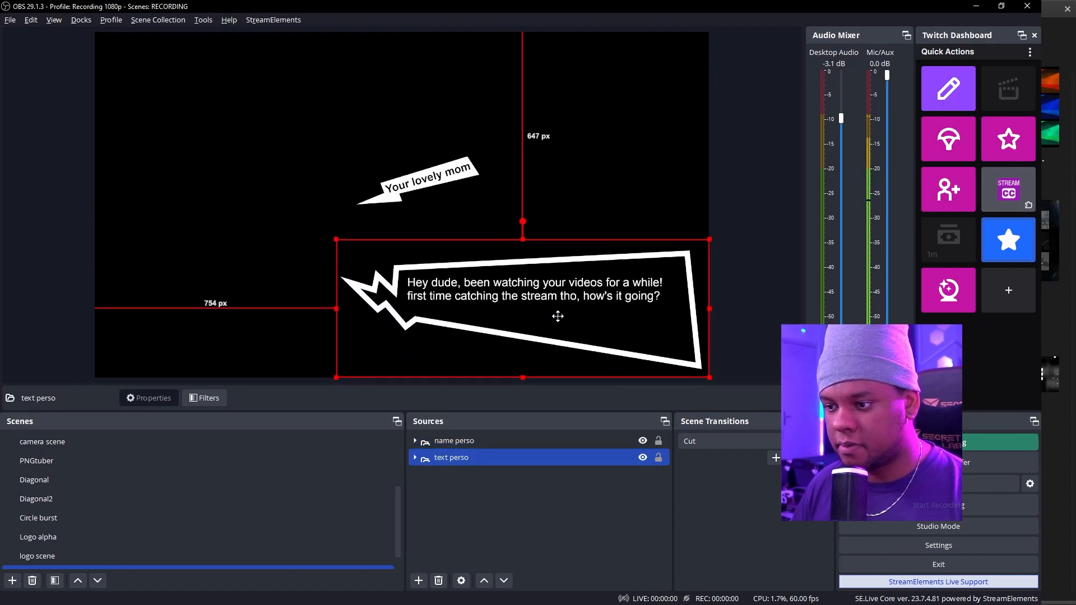
pyautogui.moveTo(418, 191); pyautogui.dragTo(420, 265)
pyautogui.click(443, 496)
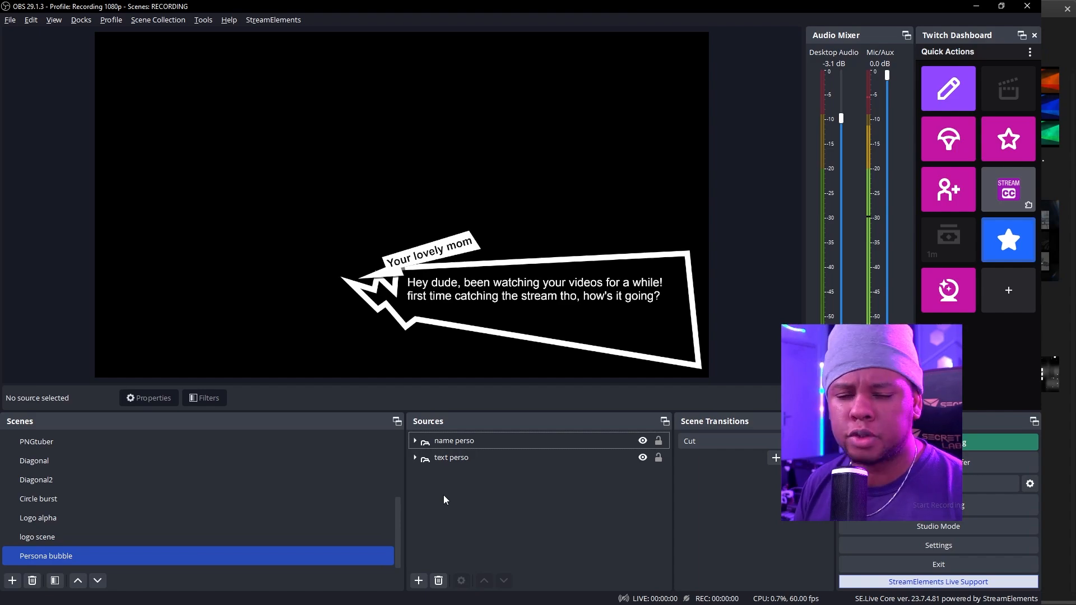
# - Add a Move Source filter named "0 name" to the "Persona bubble" scene
pyautogui.click(63, 554)
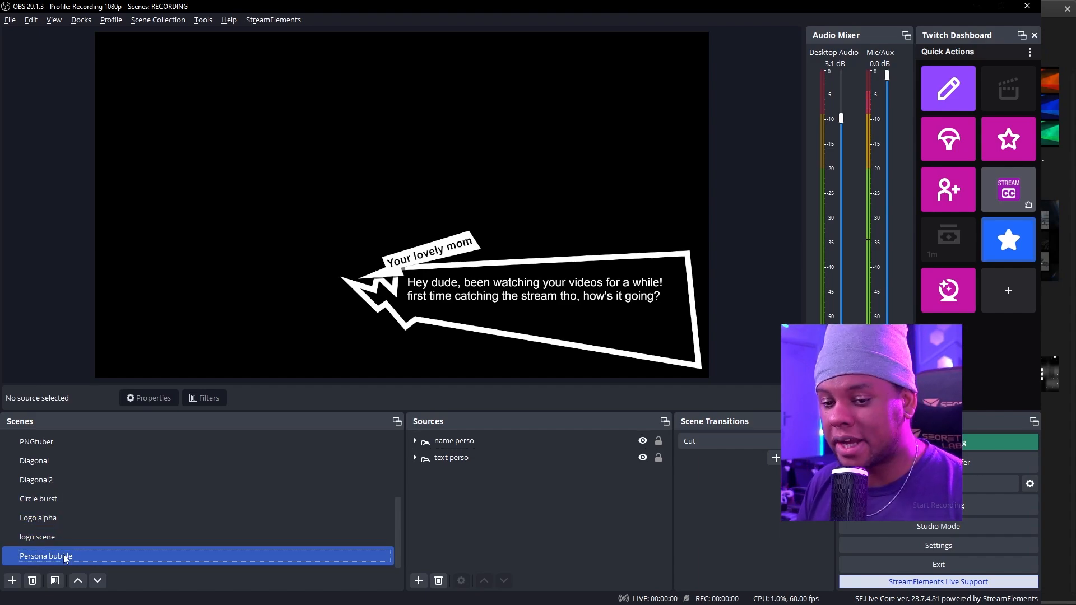
pyautogui.rightClick(63, 554)
pyautogui.click(96, 489)
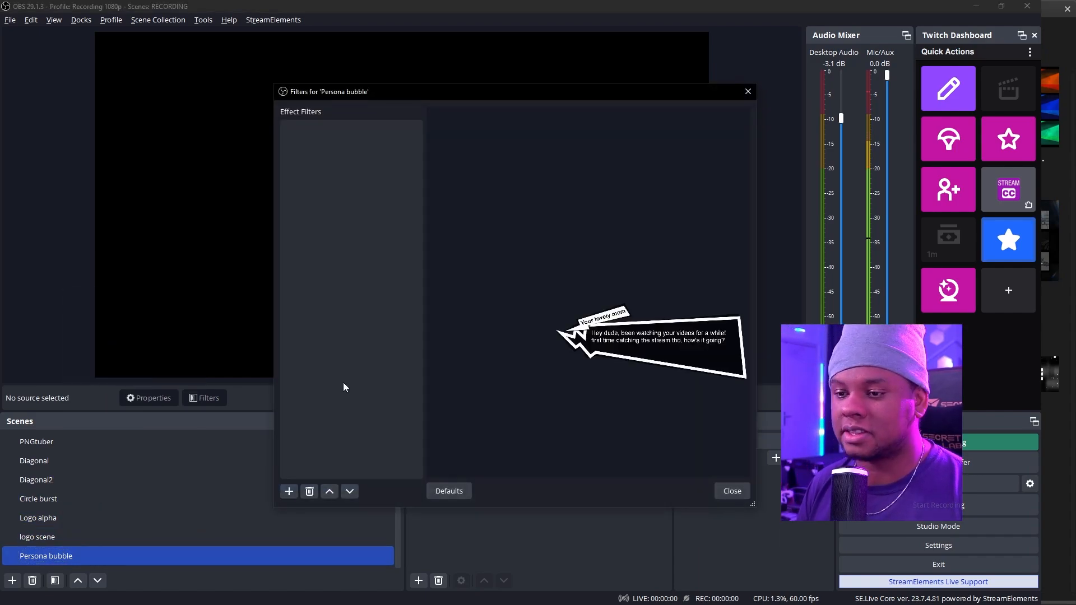
pyautogui.click(289, 491)
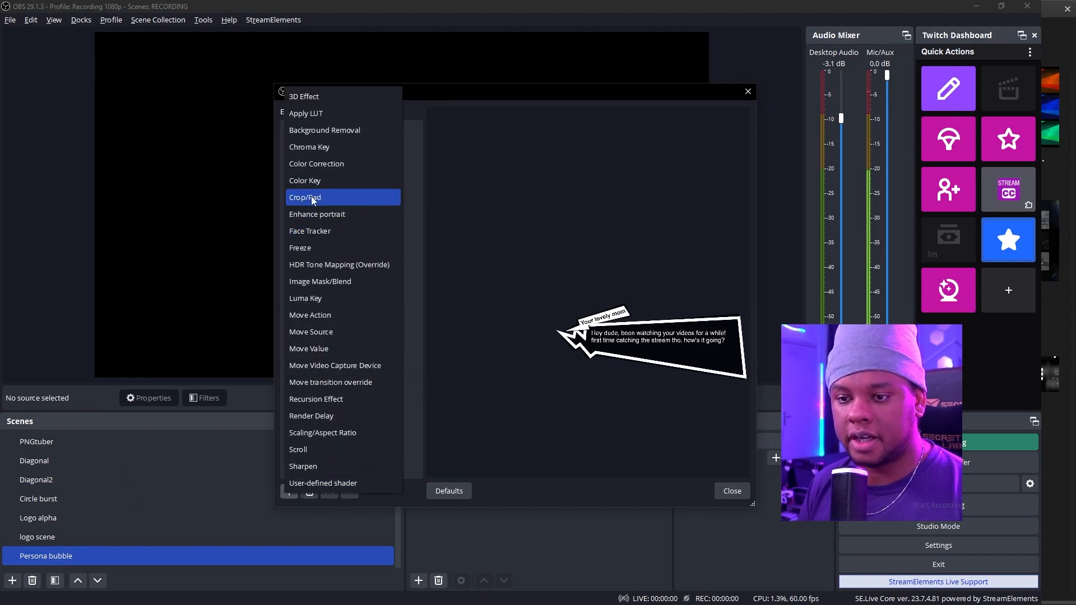
pyautogui.click(330, 333)
pyautogui.write('0 name')
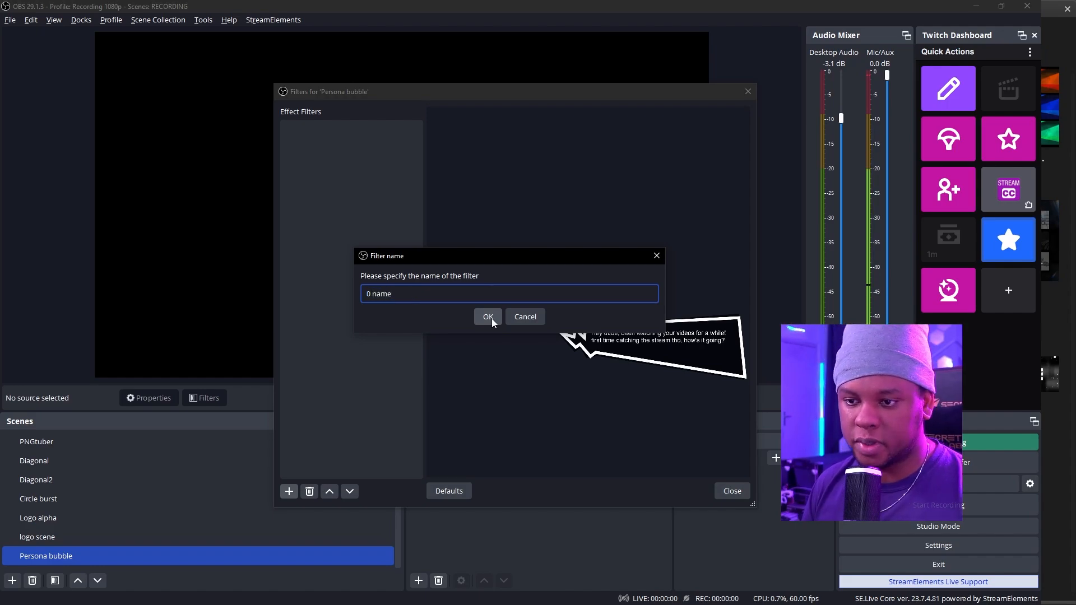
pyautogui.click(488, 317)
# - Duplicate the Move Source filter to create three more filters named "viz name", "0 text" and "viz text"
pyautogui.rightClick(324, 132)
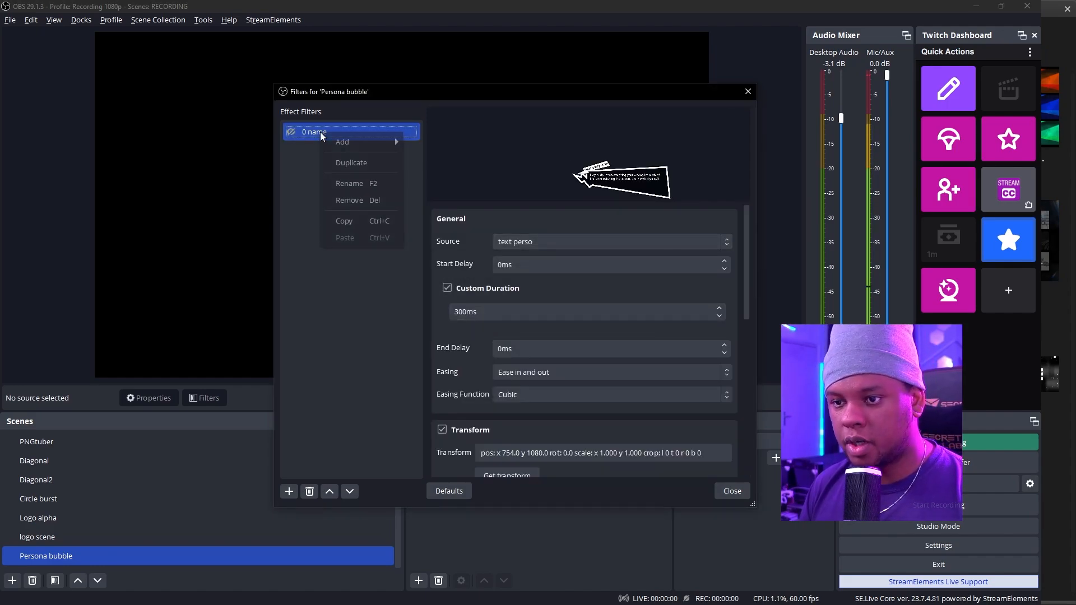
pyautogui.click(352, 164)
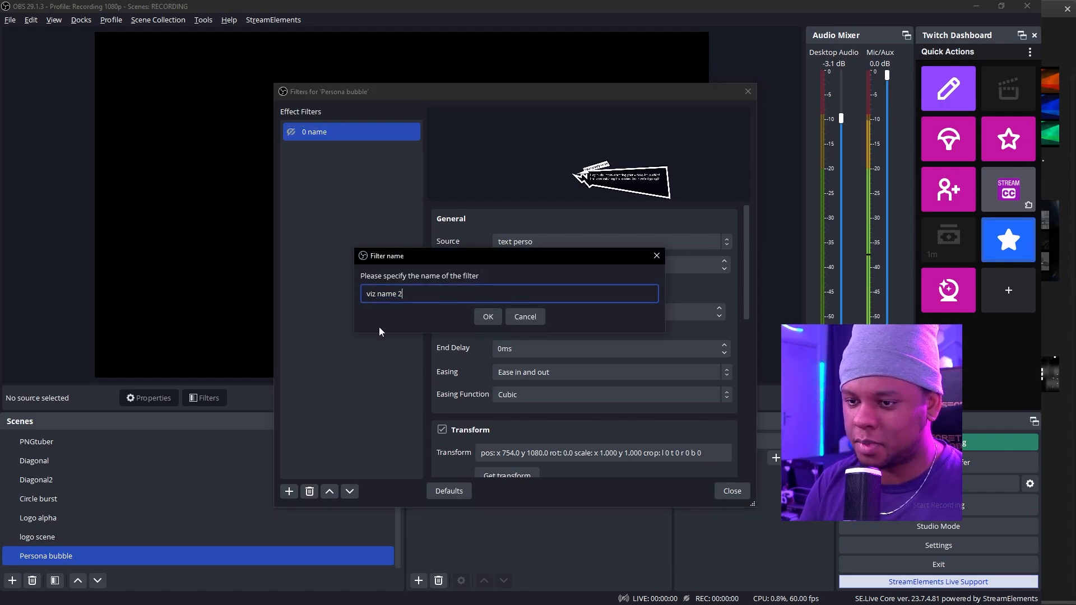
pyautogui.click(488, 317)
pyautogui.rightClick(328, 150)
pyautogui.click(347, 180)
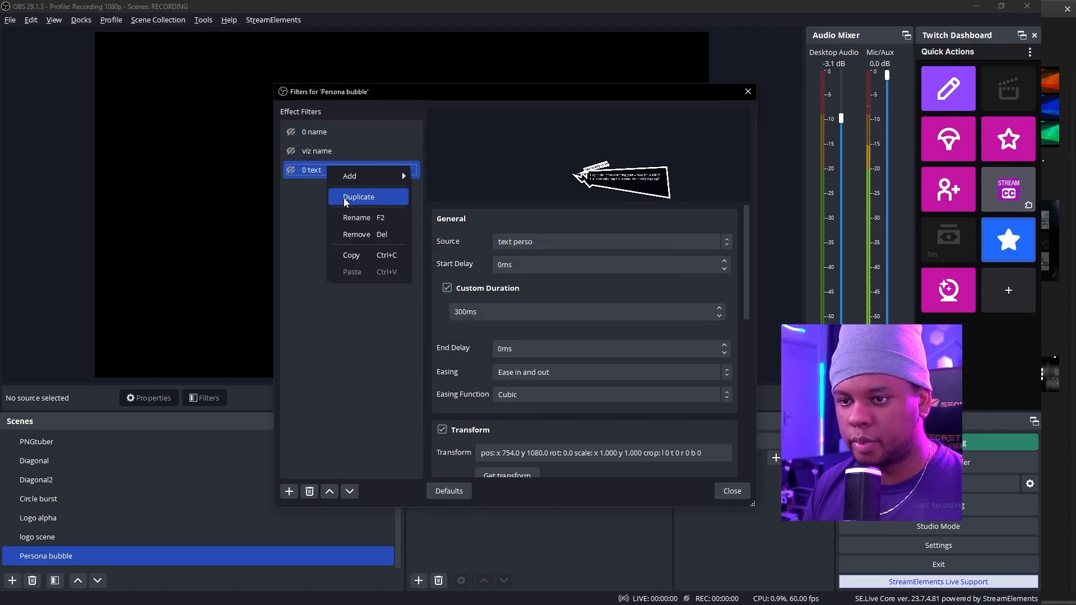
pyautogui.click(360, 199)
pyautogui.write('viz text')
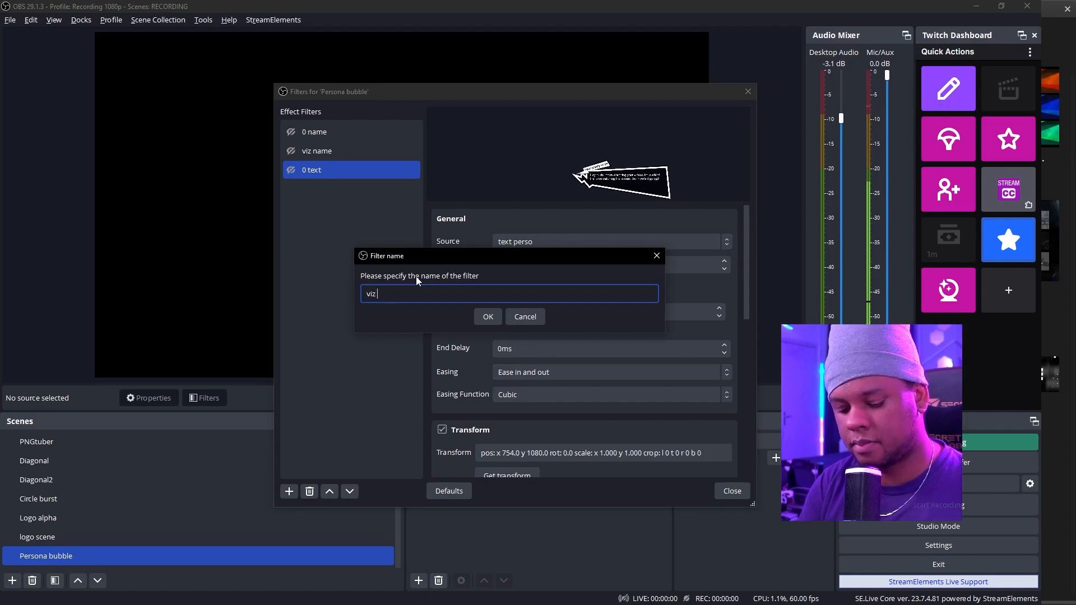
pyautogui.click(487, 317)
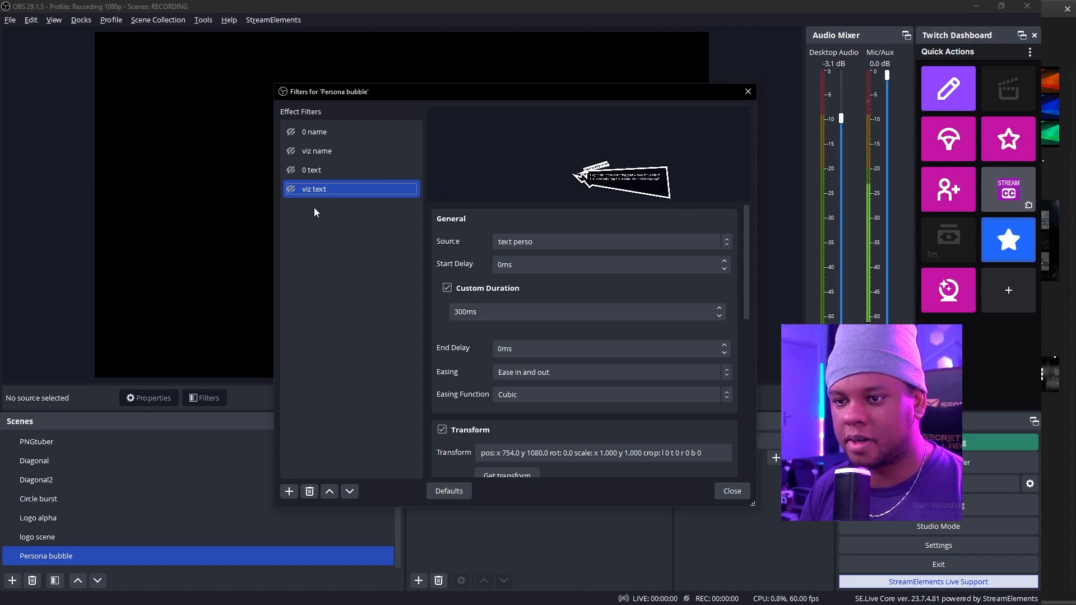
# - Set the source of the "viz name" filter to "name perso" and check the settings of the "viz text" filter
pyautogui.click(314, 152)
pyautogui.moveTo(385, 92); pyautogui.dragTo(661, 61)
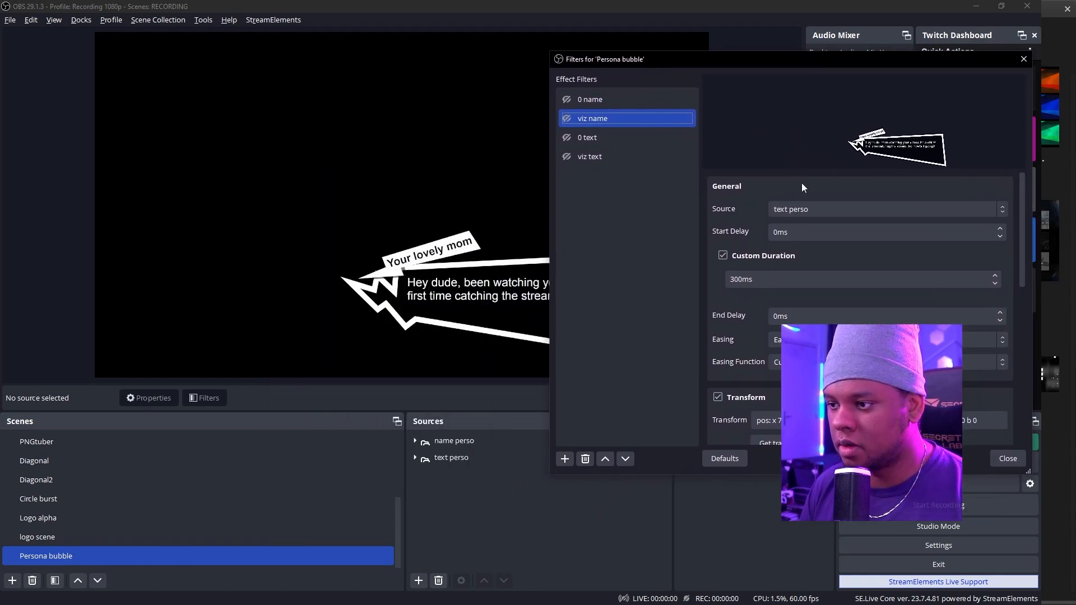
pyautogui.moveTo(807, 76); pyautogui.dragTo(782, 62)
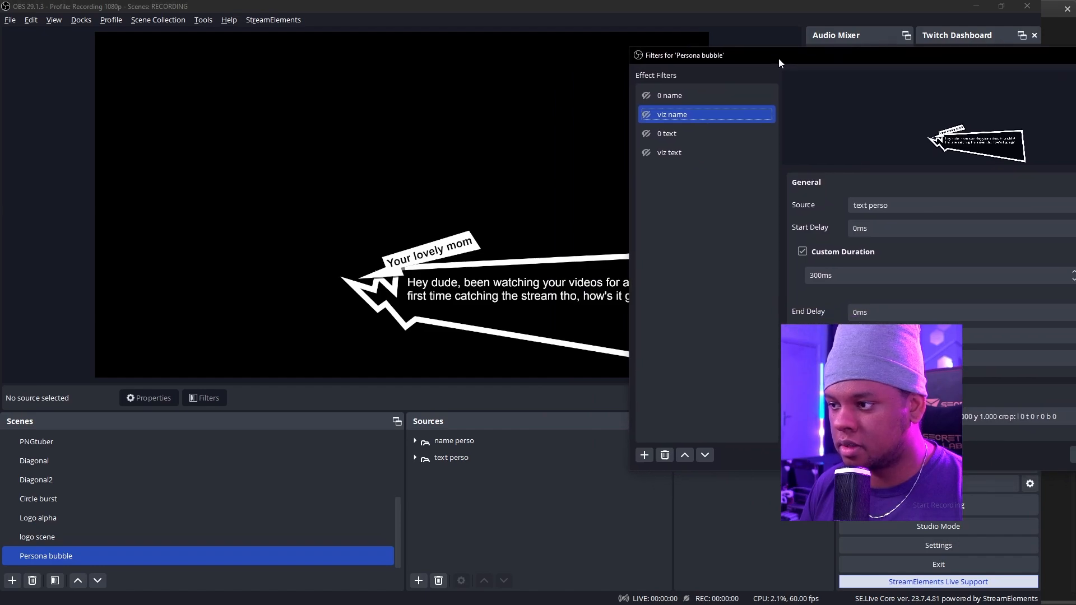
pyautogui.click(866, 204)
pyautogui.click(864, 232)
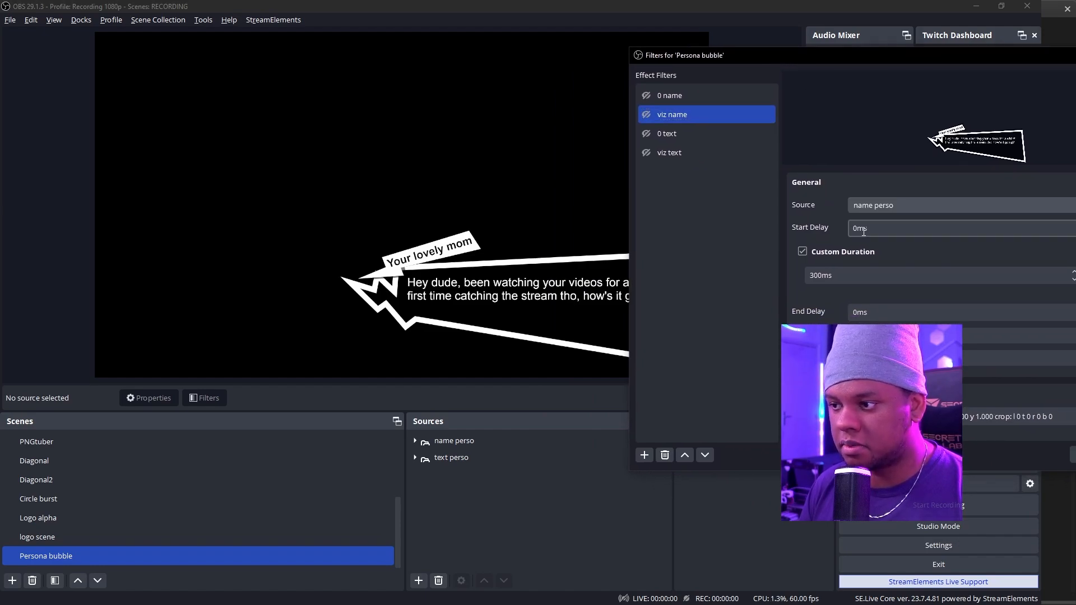
pyautogui.scroll(-2, 788, 303)
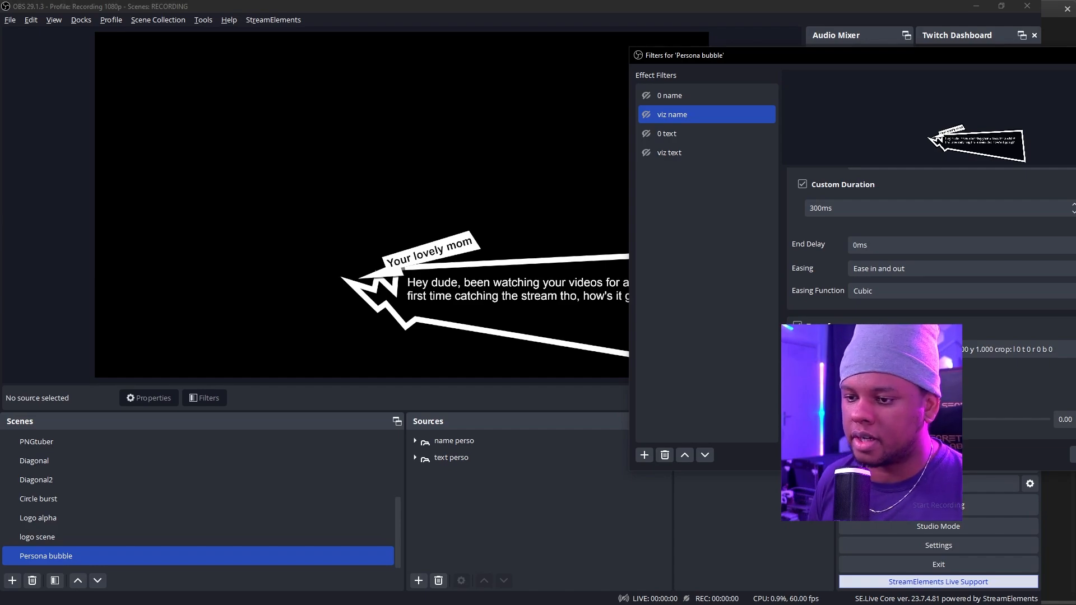
pyautogui.scroll(2, 784, 268)
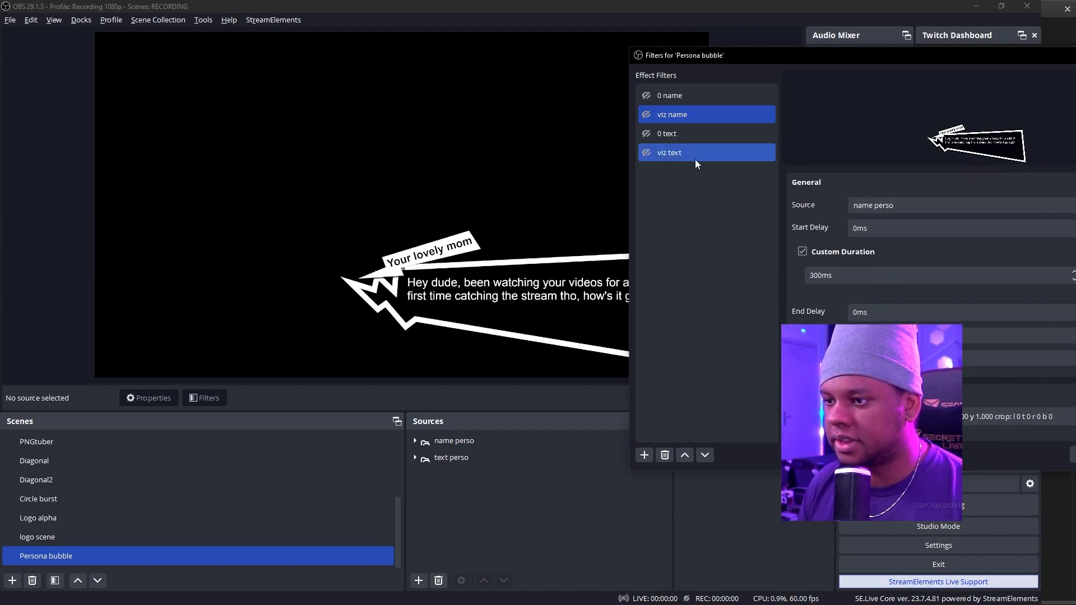
pyautogui.click(678, 154)
pyautogui.scroll(-3, 930, 252)
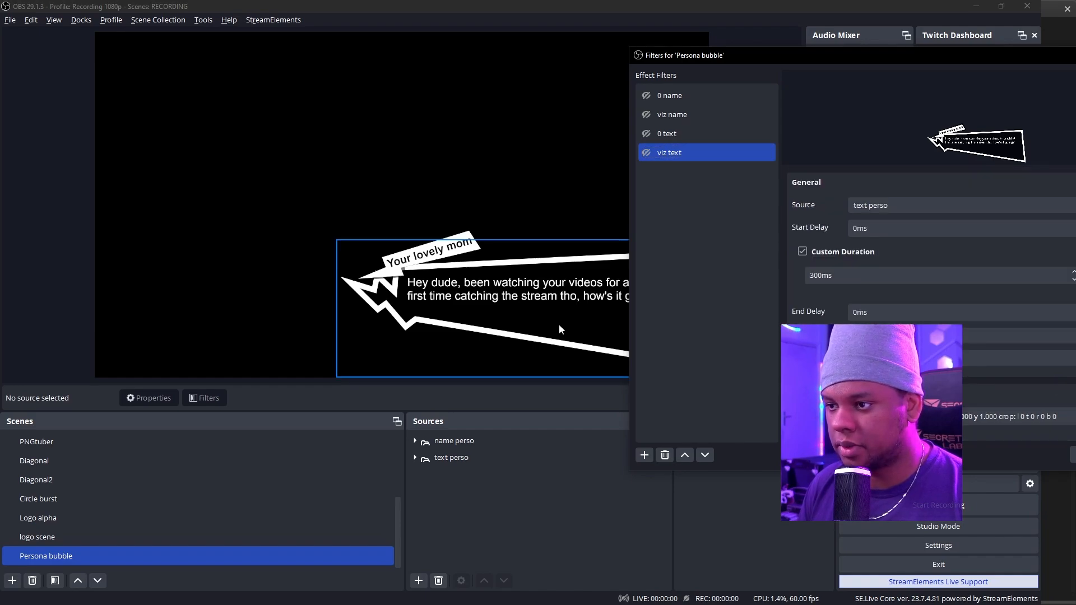
# - Set the source of the "0 name" filter to "name perso"
pyautogui.click(671, 99)
pyautogui.click(875, 205)
pyautogui.click(869, 232)
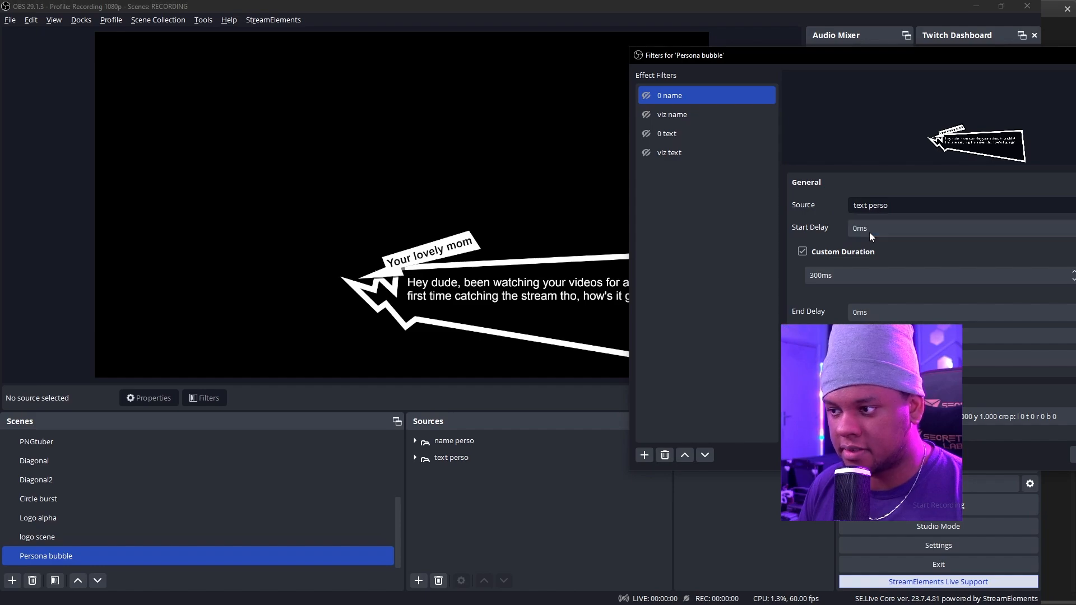
pyautogui.scroll(-4, 789, 290)
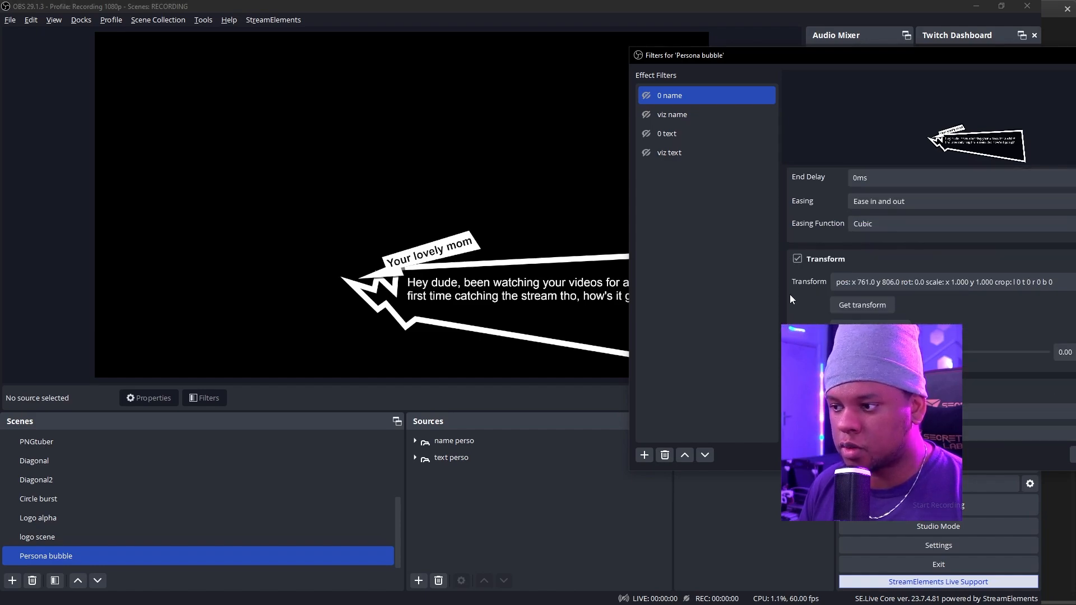
# - Change the scale in the "0 name" filter's transform to x 0.000 and y 0.000
pyautogui.click(932, 283)
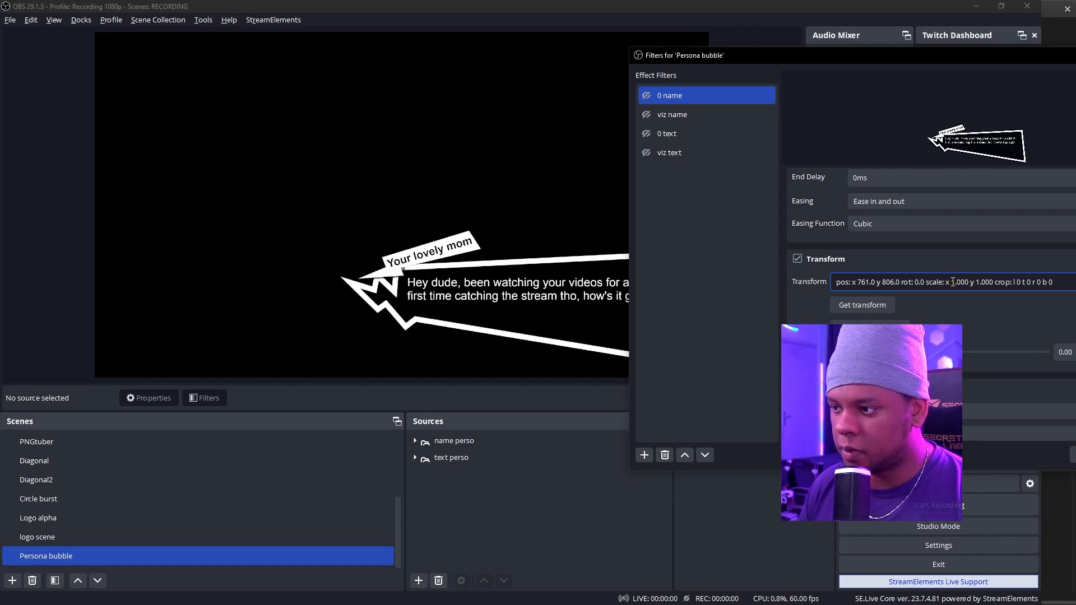
pyautogui.moveTo(951, 282); pyautogui.dragTo(957, 283)
pyautogui.write('0')
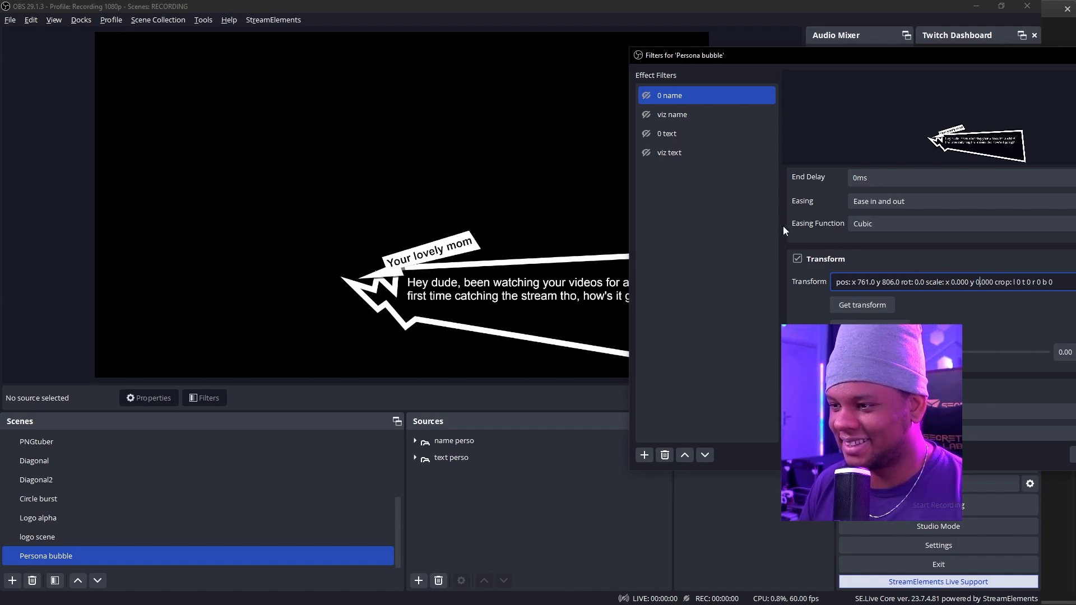
pyautogui.press('BackSpace')
pyautogui.write('0')
pyautogui.click(644, 156)
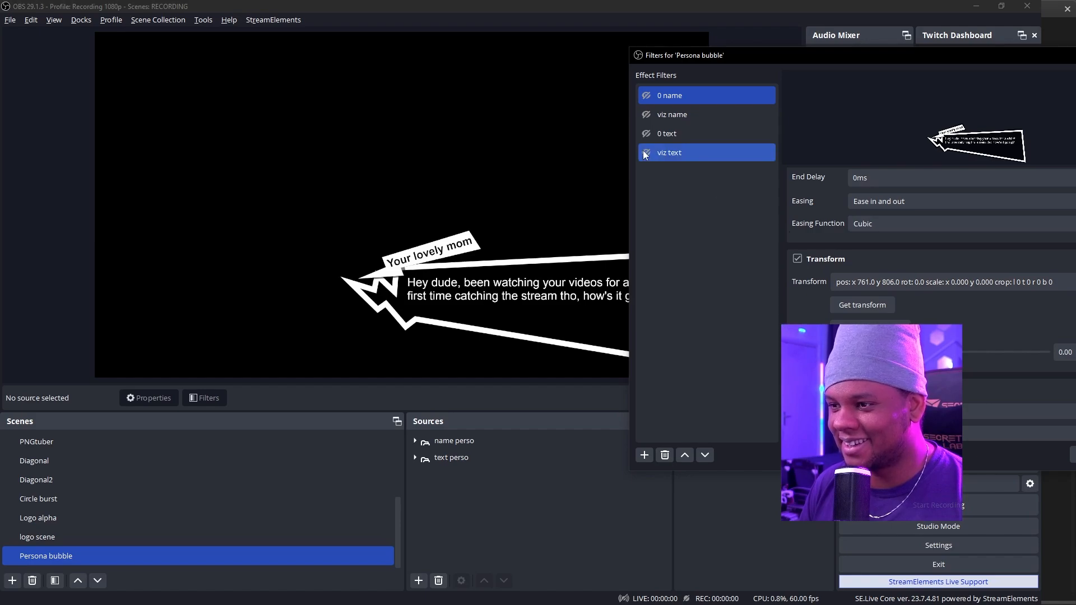
# - Change the "0 text" filter's transform scale to x 0.000 y 0.000, and trigger the "0 name" and "0 text" filters
pyautogui.click(677, 139)
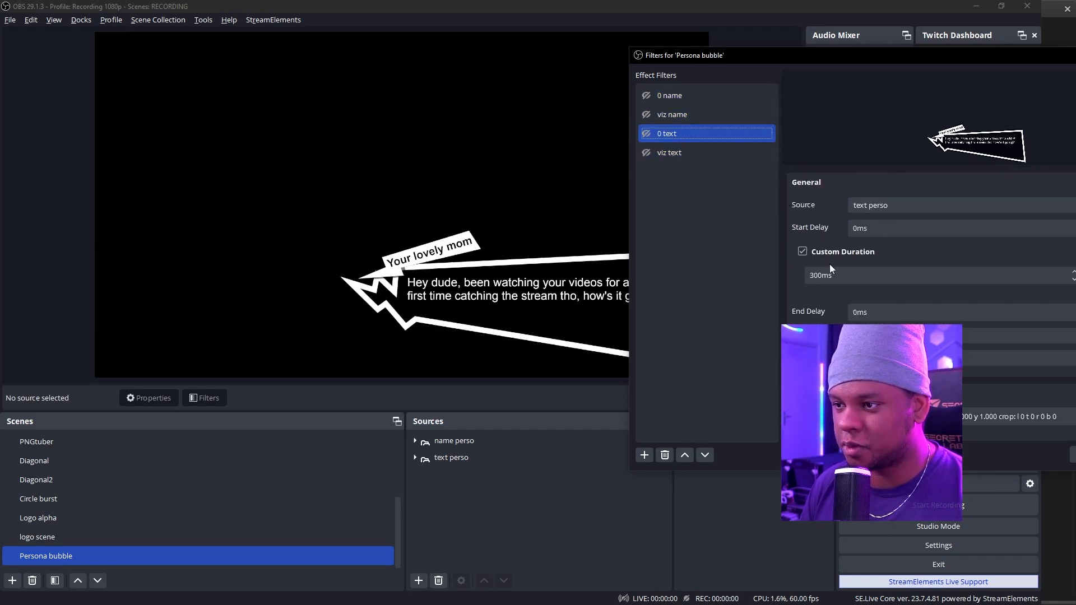
pyautogui.scroll(-3, 829, 264)
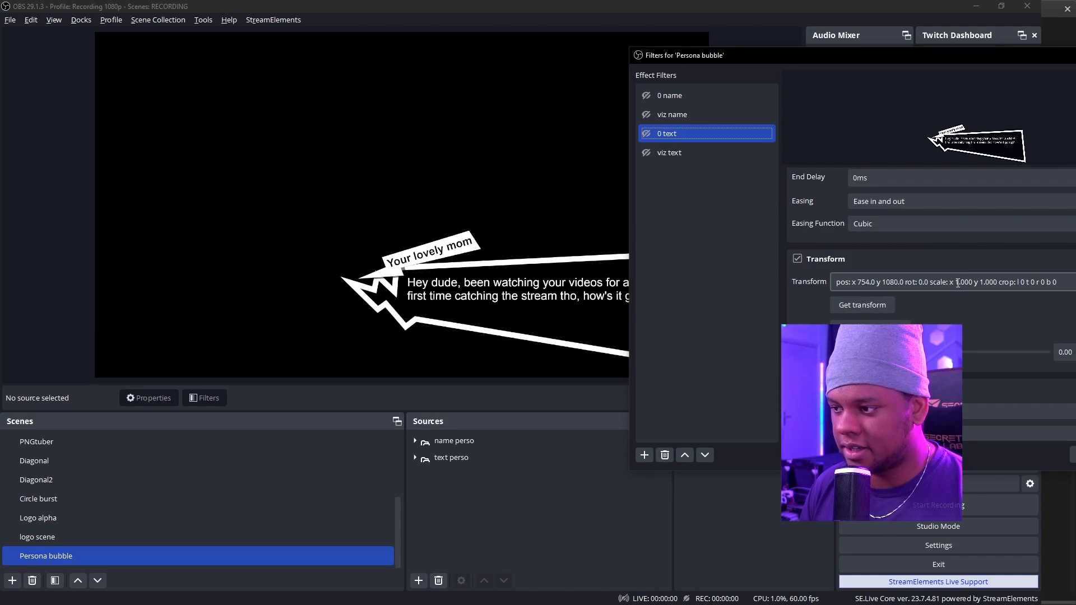
pyautogui.click(959, 282)
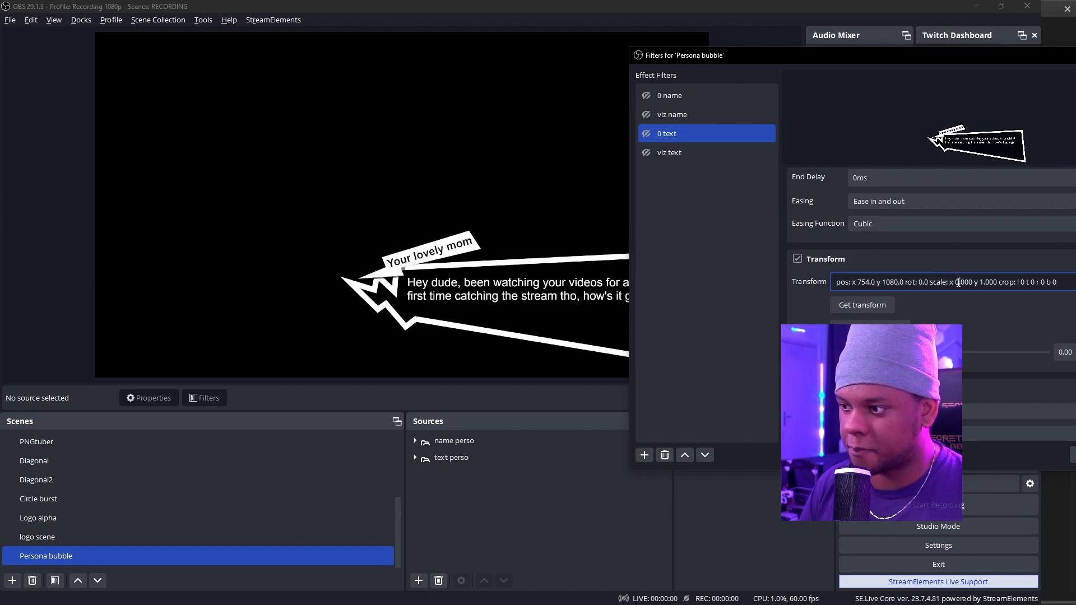
pyautogui.click(982, 283)
pyautogui.press('Delete')
pyautogui.write('0')
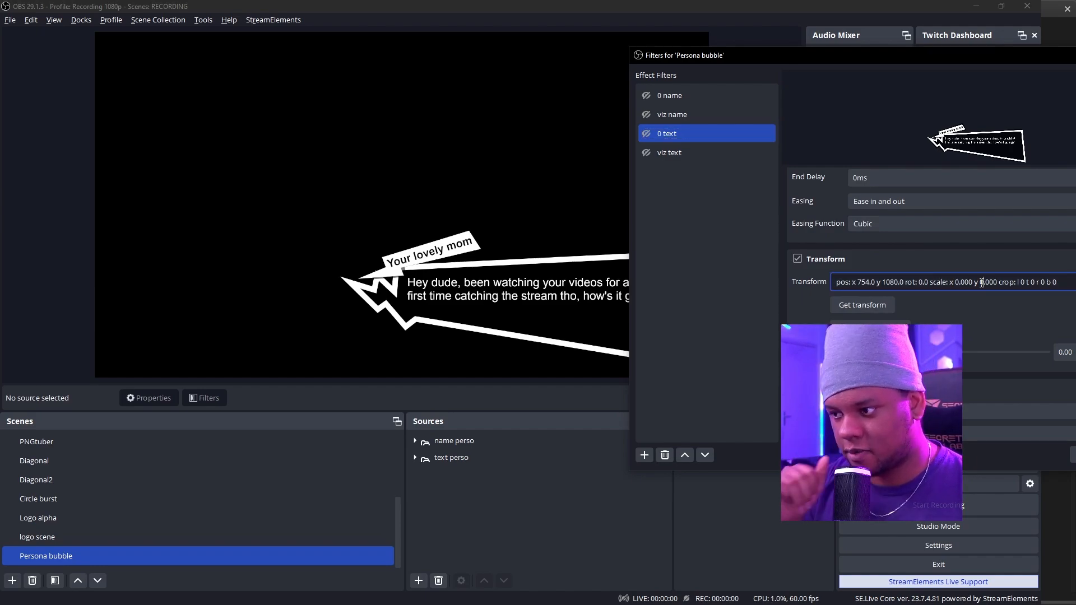
pyautogui.click(645, 97)
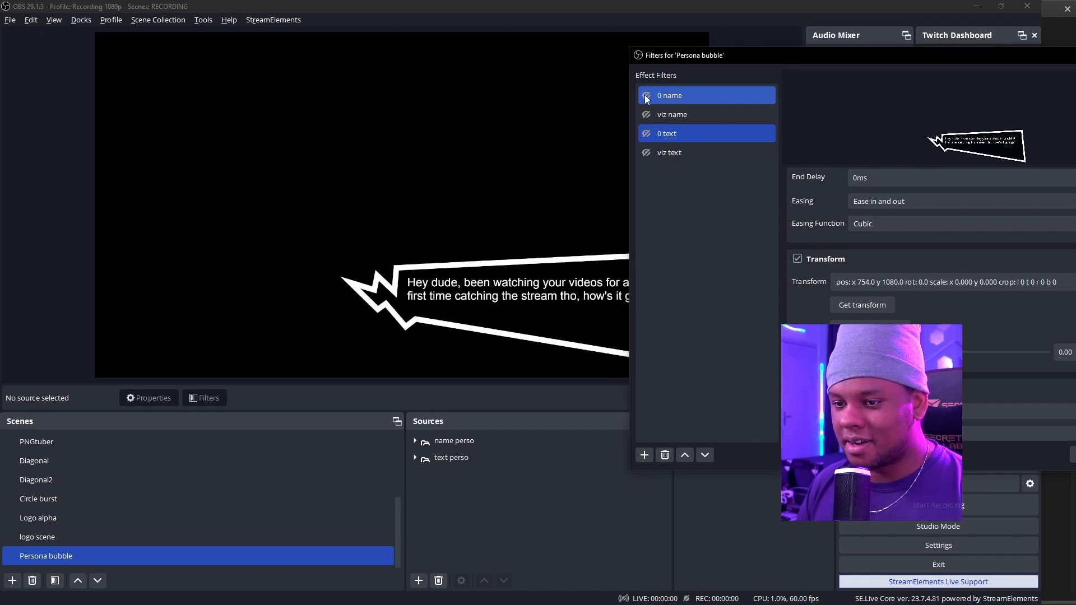
pyautogui.click(646, 135)
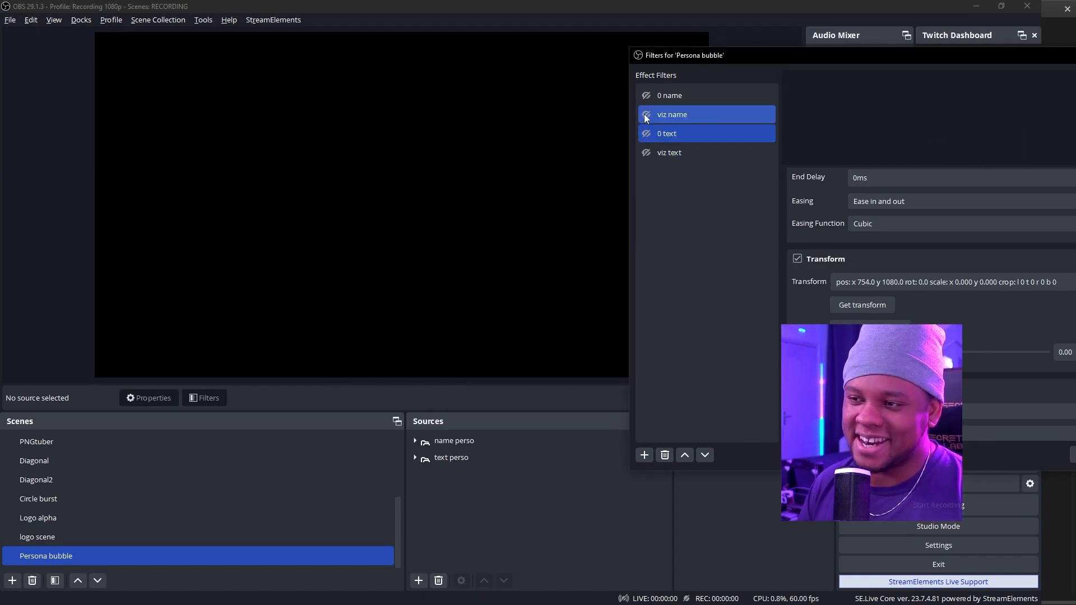
# - Trigger the "viz name" and "viz text" filters to preview the name and text groups scaling in
pyautogui.click(647, 116)
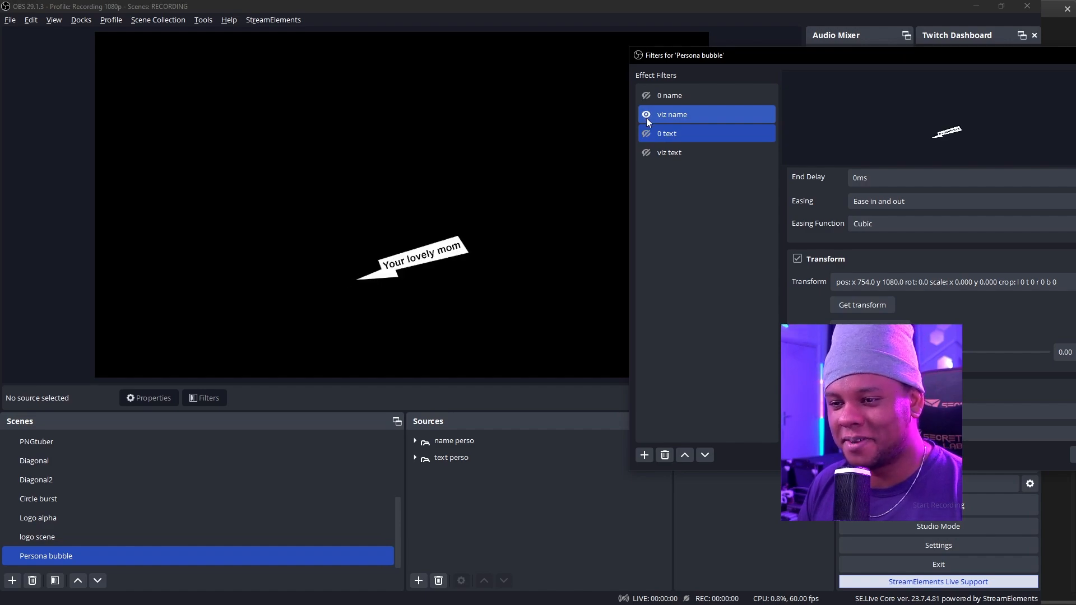
pyautogui.click(646, 153)
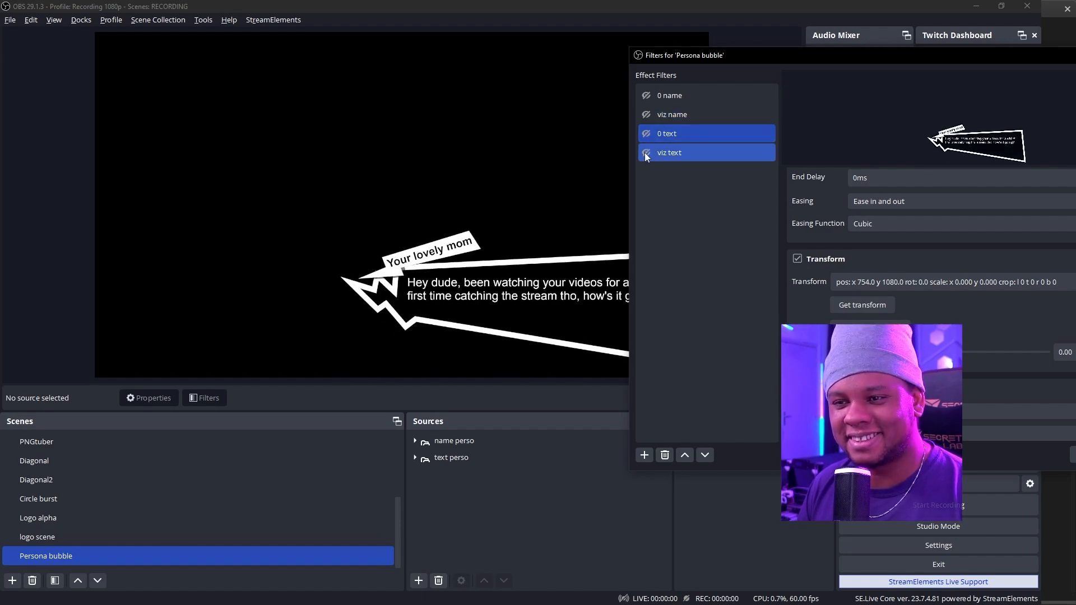
pyautogui.click(646, 154)
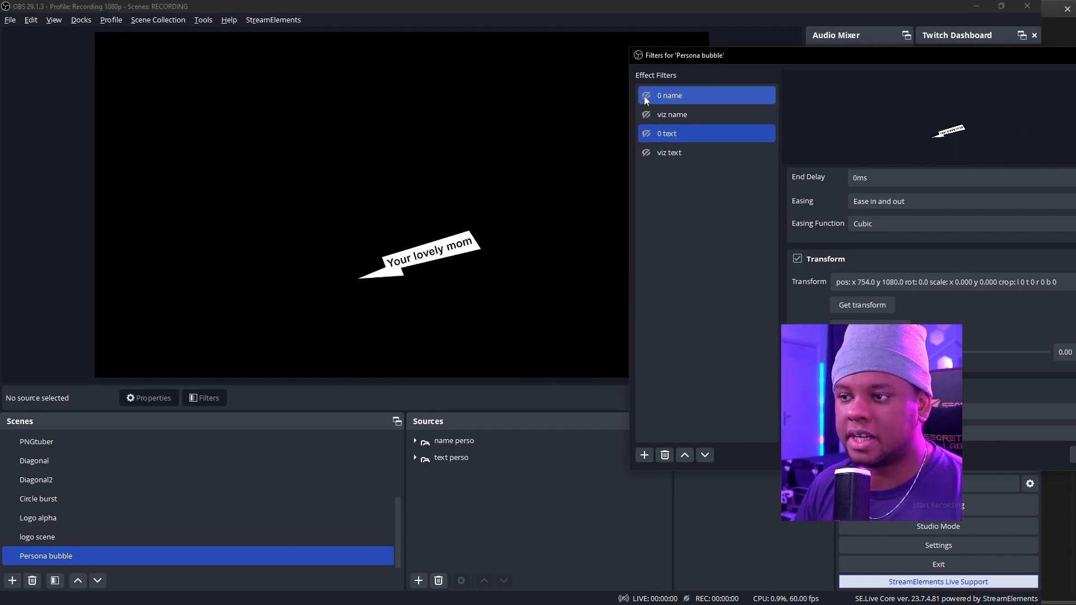
pyautogui.click(644, 154)
pyautogui.keyDown('ctrl'); pyautogui.click(648, 89); pyautogui.keyUp('ctrl')
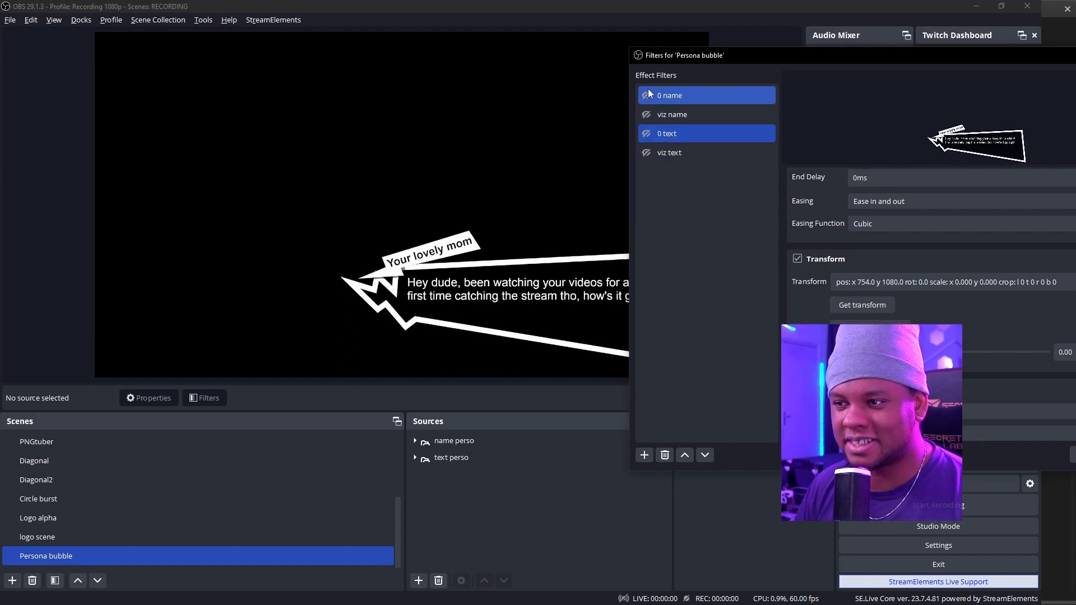
# - Set the simultaneous move of the "viz name" filter to "viz text", and test it after triggering "0 text" and "0 name"
pyautogui.click(667, 116)
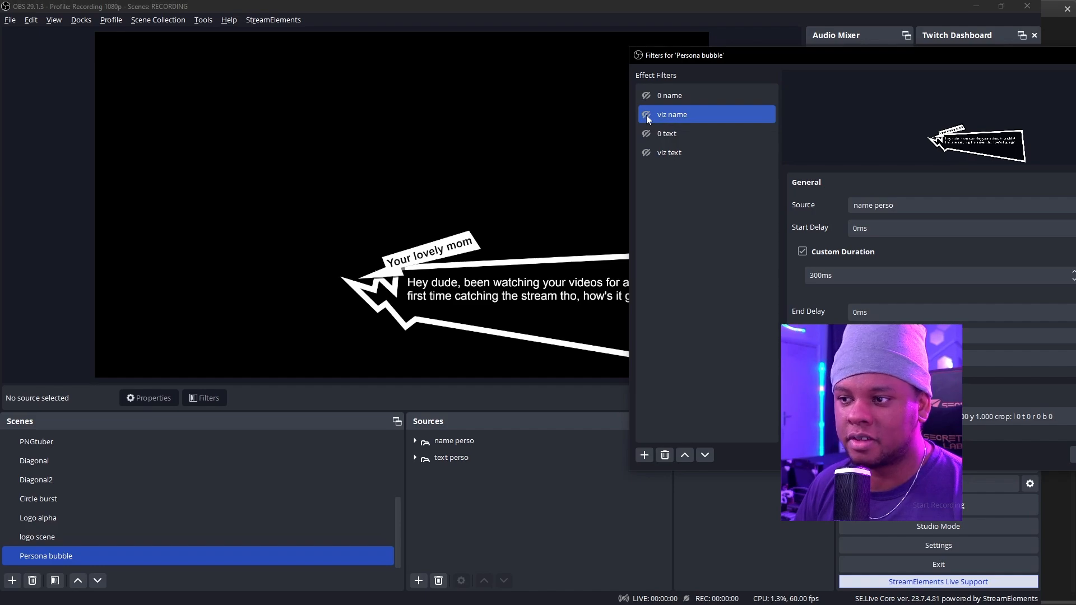
pyautogui.click(671, 118)
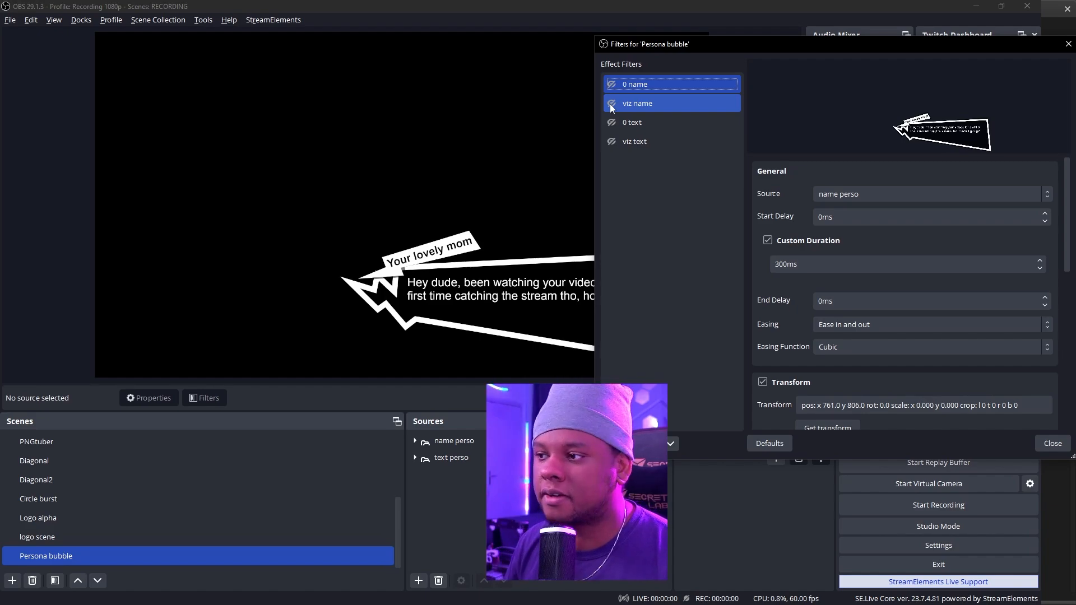
pyautogui.click(631, 103)
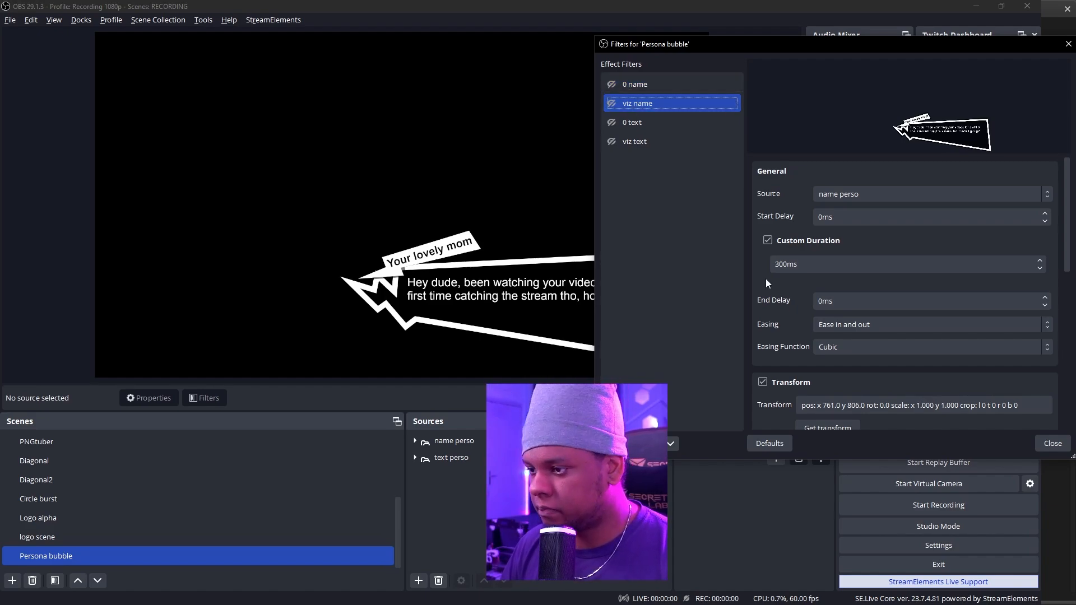
pyautogui.scroll(-10, 757, 273)
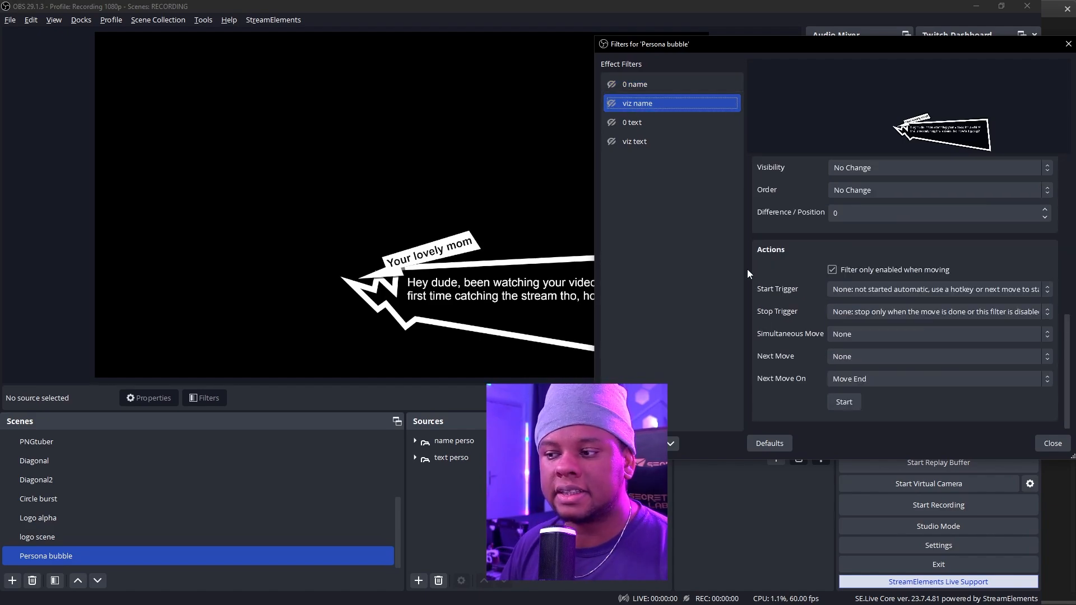
pyautogui.click(963, 336)
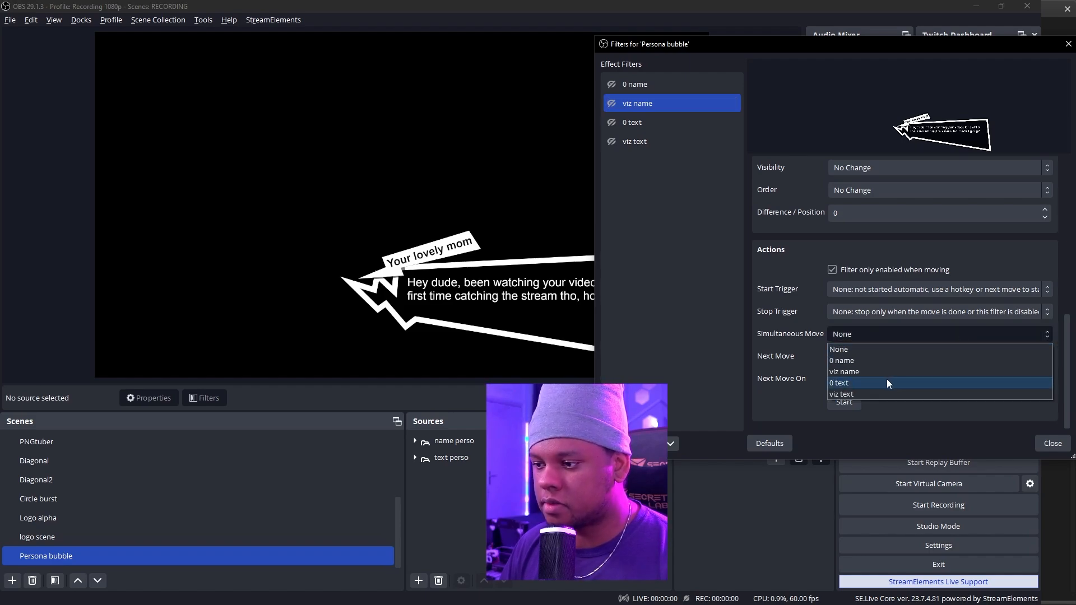
pyautogui.click(873, 394)
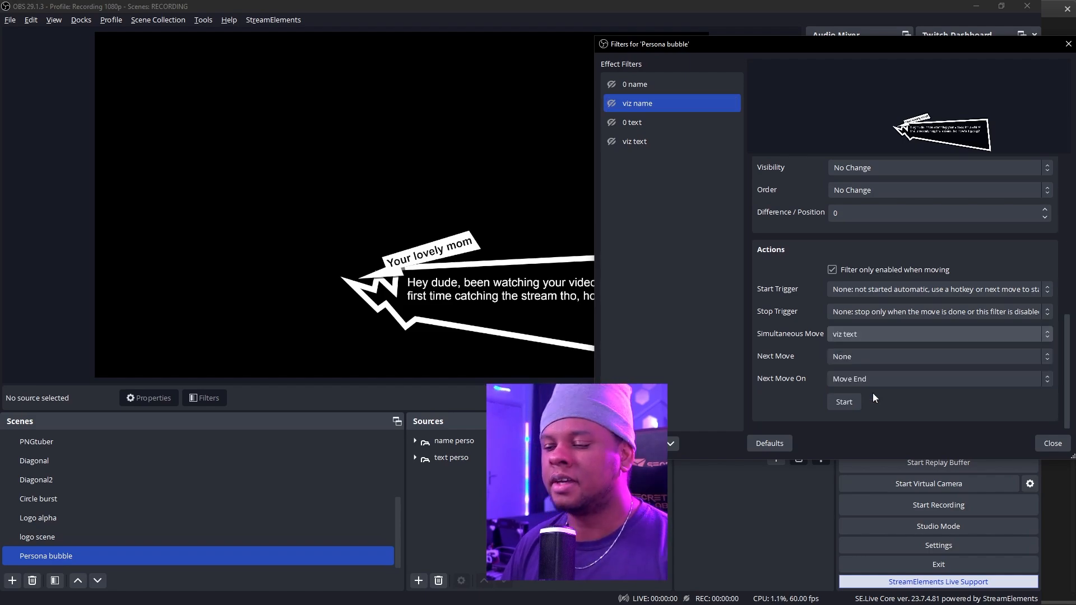
pyautogui.click(613, 122)
pyautogui.click(611, 87)
pyautogui.click(616, 100)
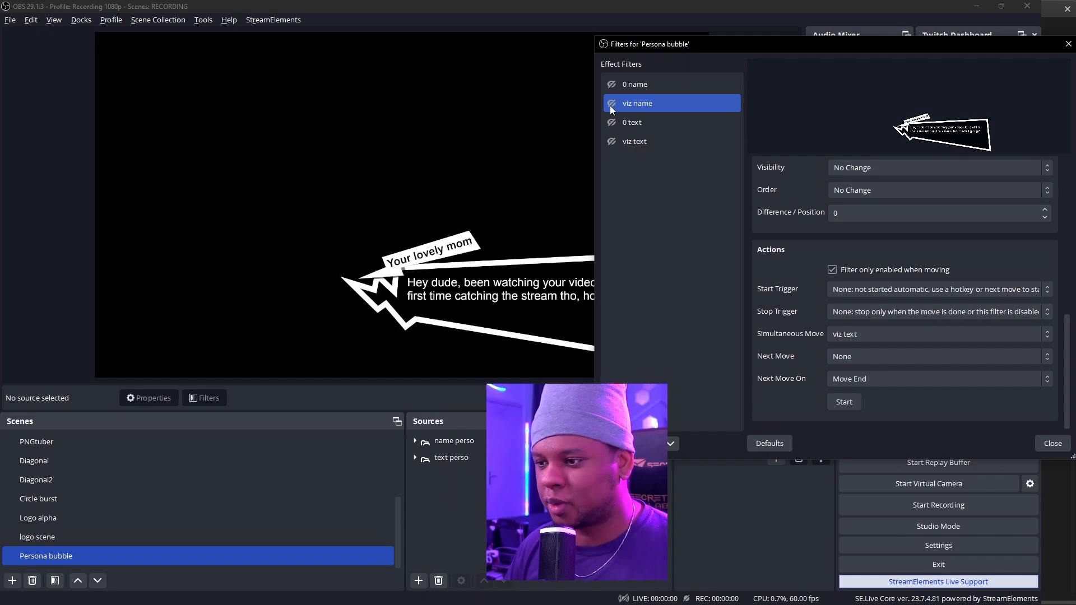
# - Set the start delay of the "viz text" filter to 100 ms and replay the hide and show animations
pyautogui.click(634, 142)
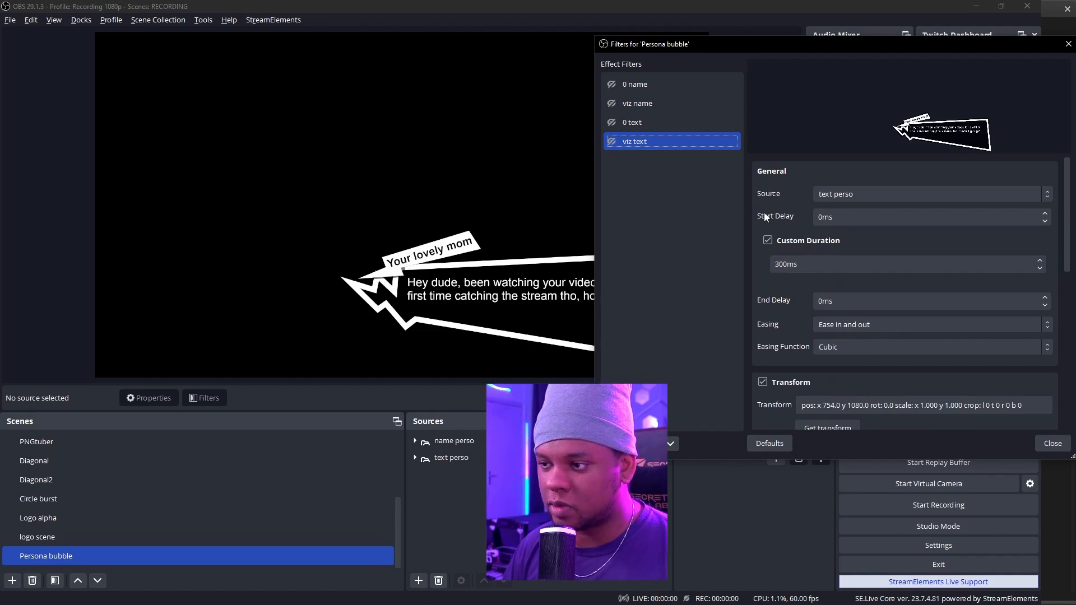
pyautogui.click(816, 220)
pyautogui.write('10')
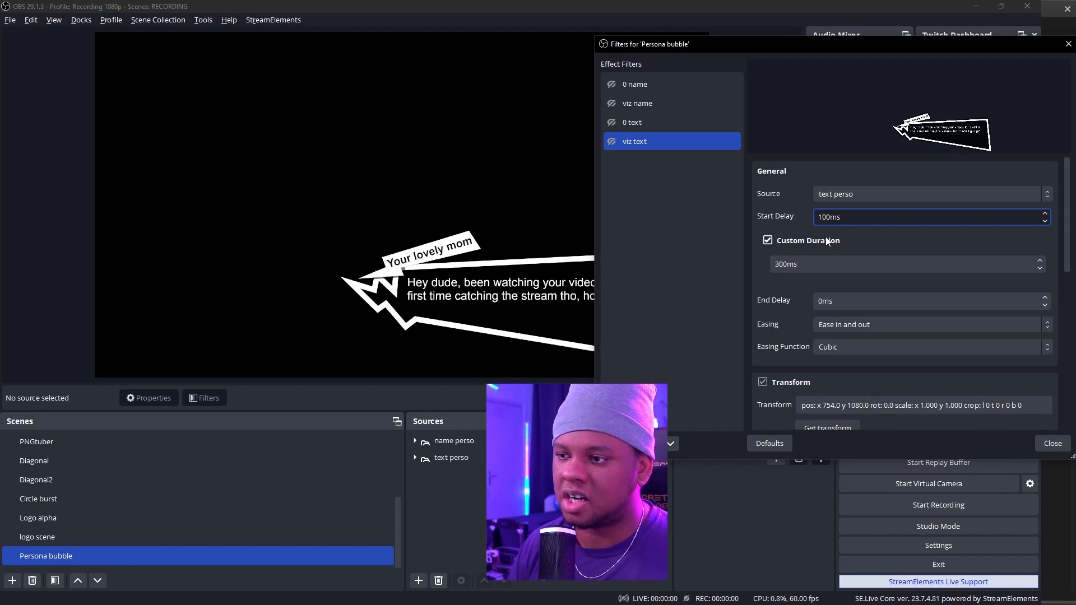
pyautogui.click(611, 122)
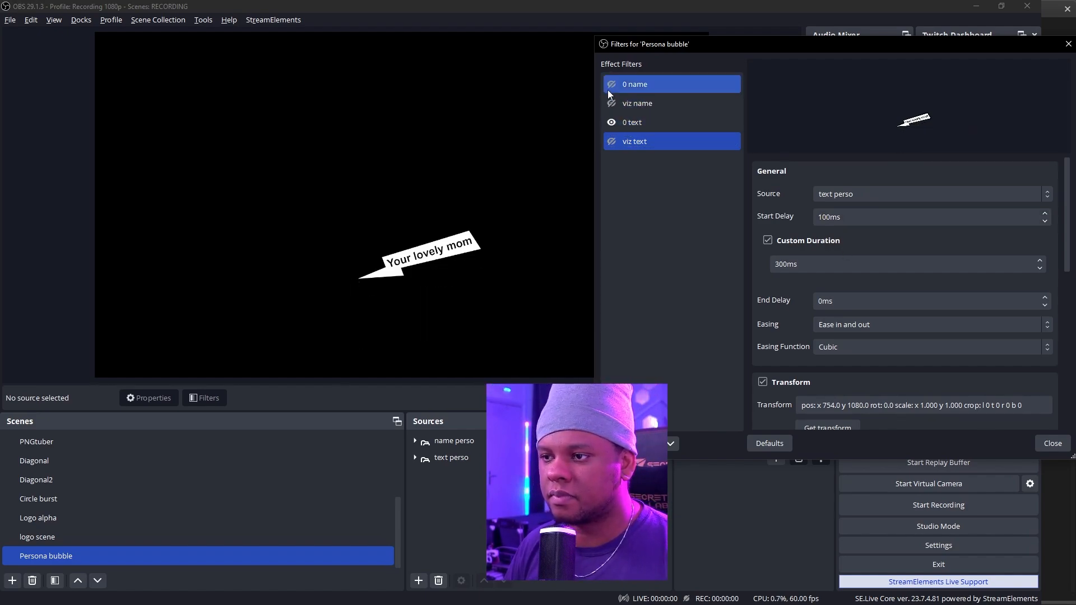
pyautogui.click(609, 87)
pyautogui.click(612, 102)
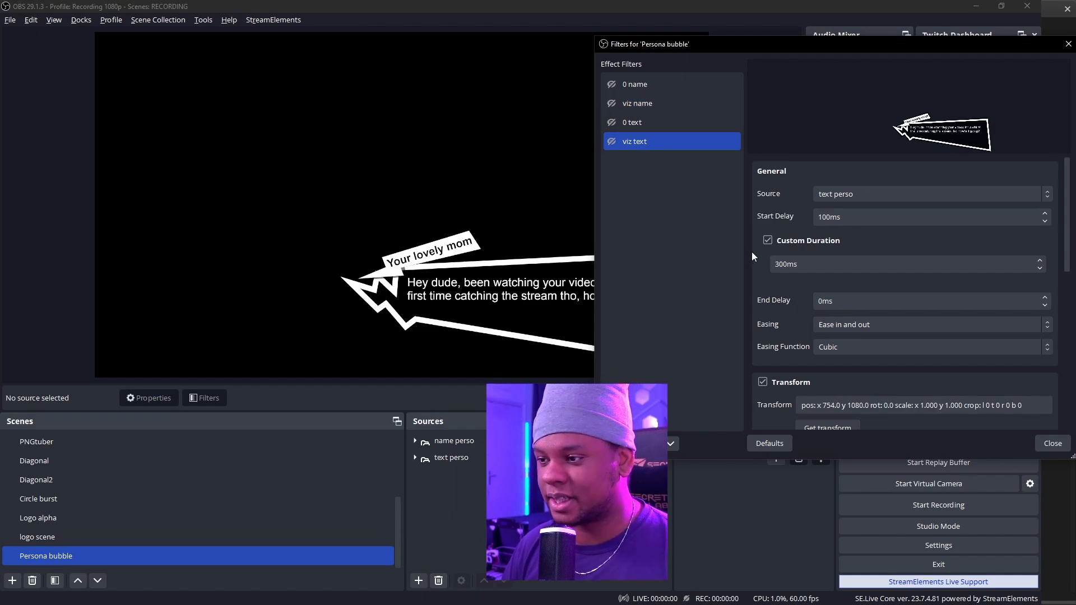
# - Set the next move of the "viz text" filter to "0 name"
pyautogui.scroll(-10, 750, 254)
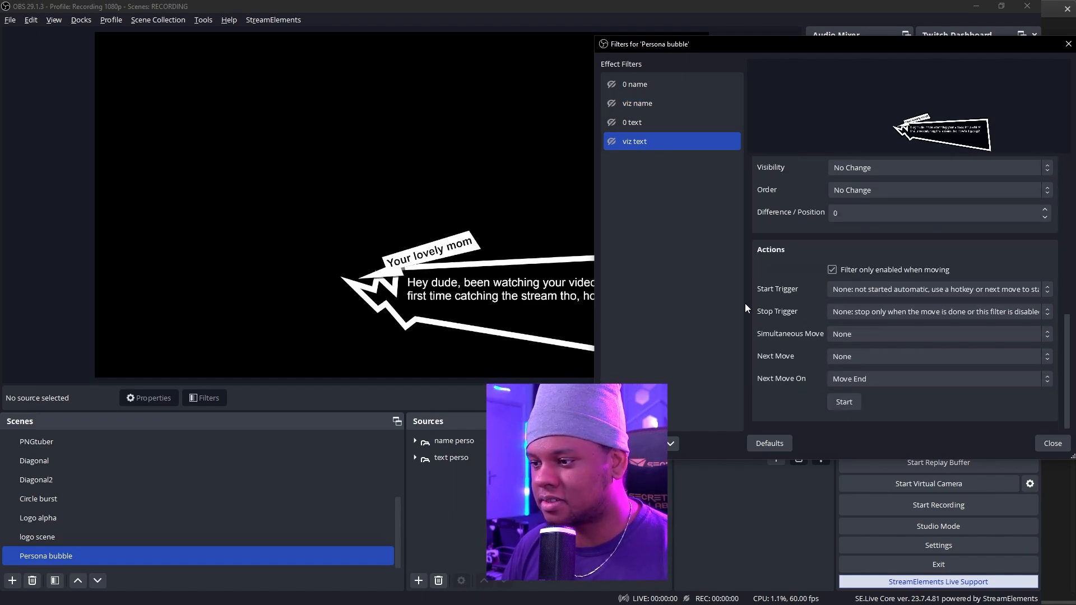
pyautogui.click(851, 359)
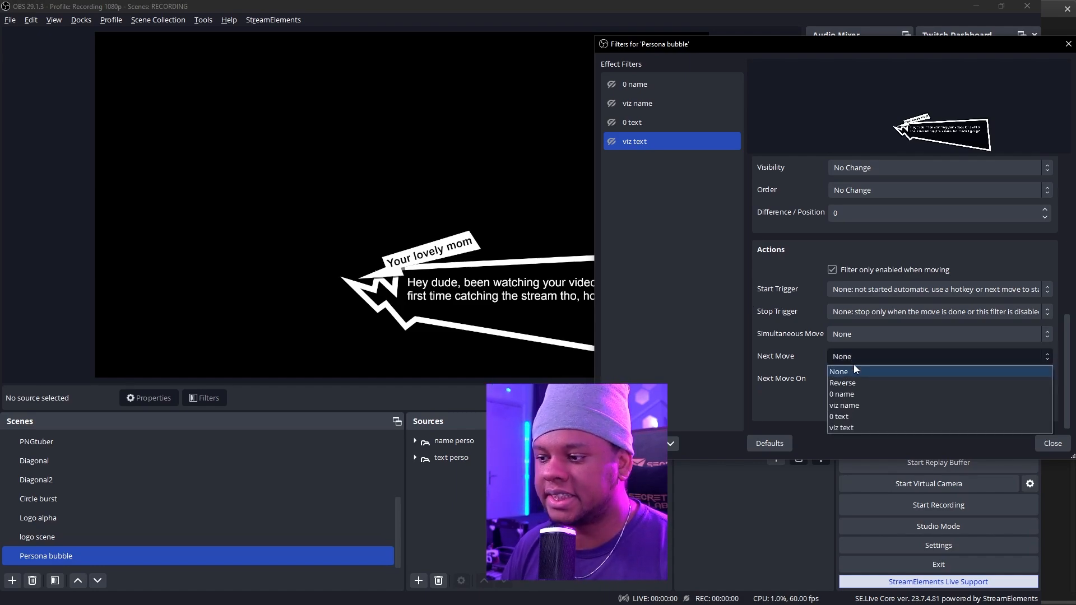
pyautogui.click(856, 394)
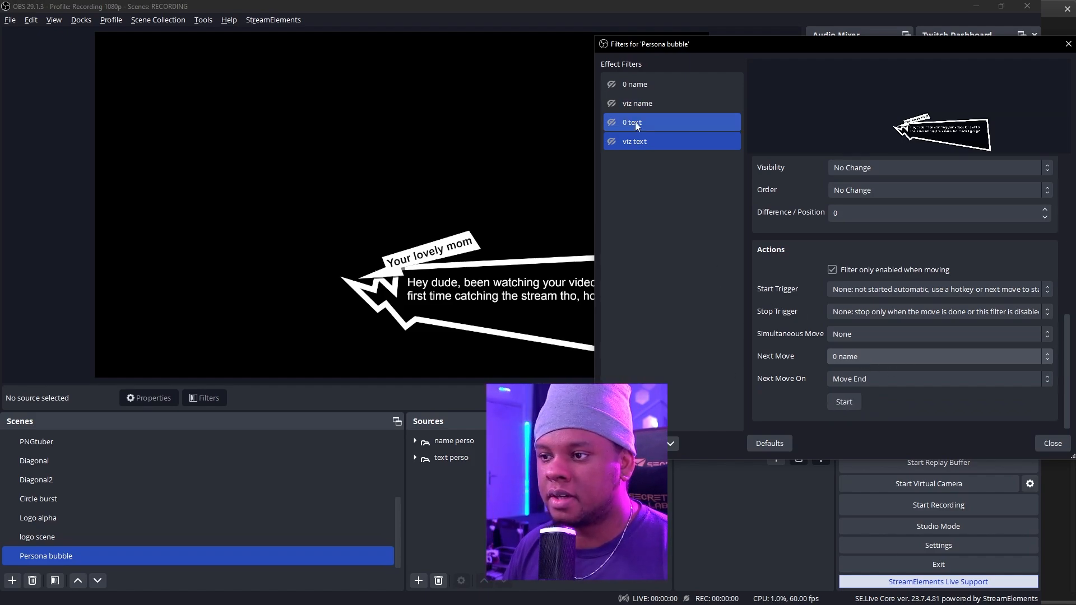
# - Set the simultaneous move of the "0 name" filter to "0 text" and trigger "0 name" to test it
pyautogui.click(633, 85)
pyautogui.scroll(-6, 752, 345)
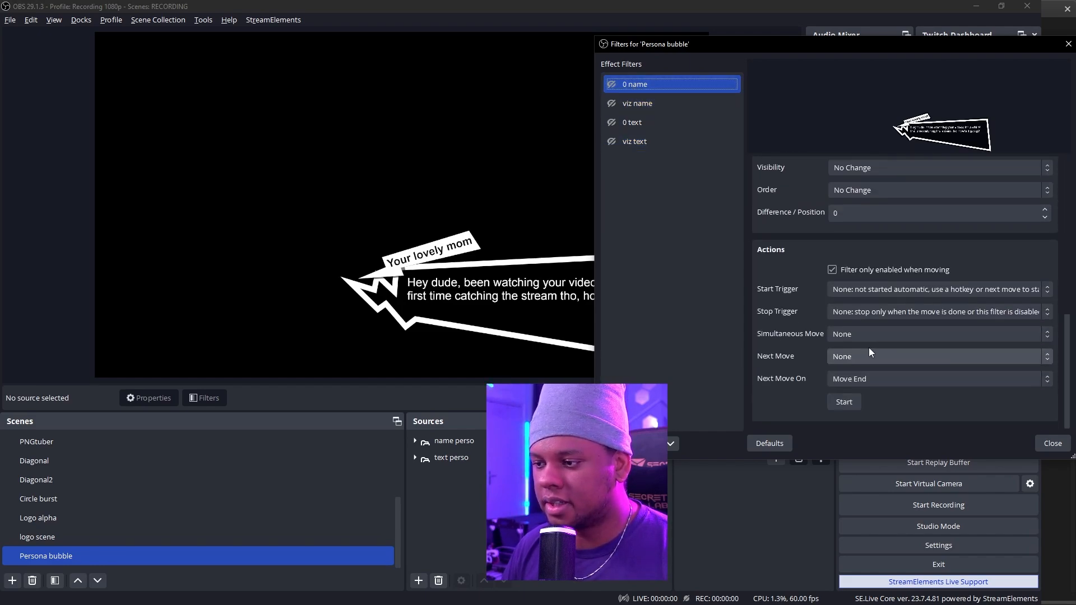
pyautogui.click(858, 339)
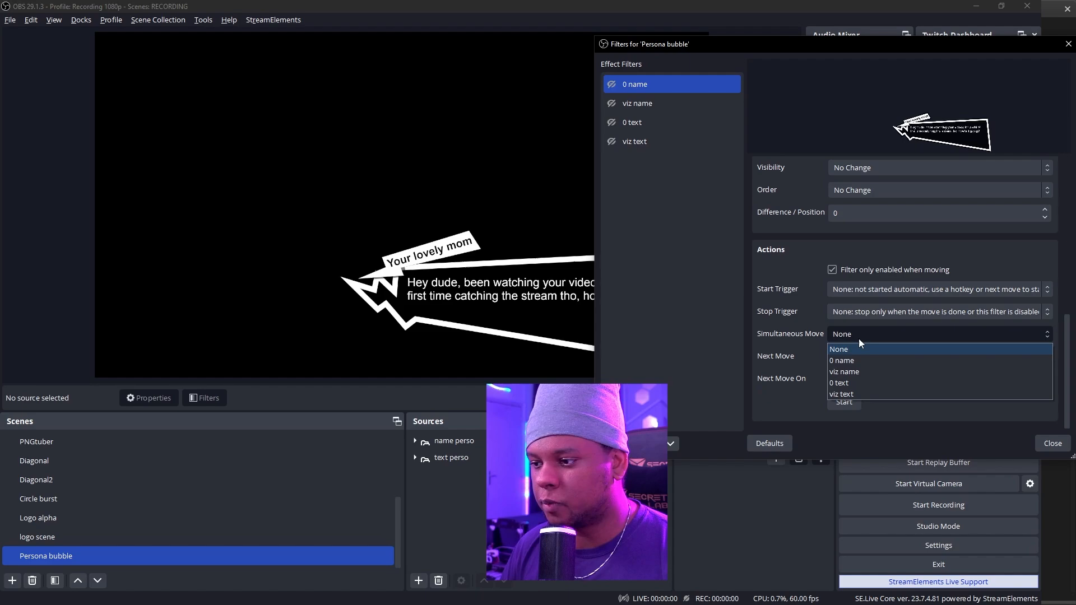
pyautogui.click(852, 386)
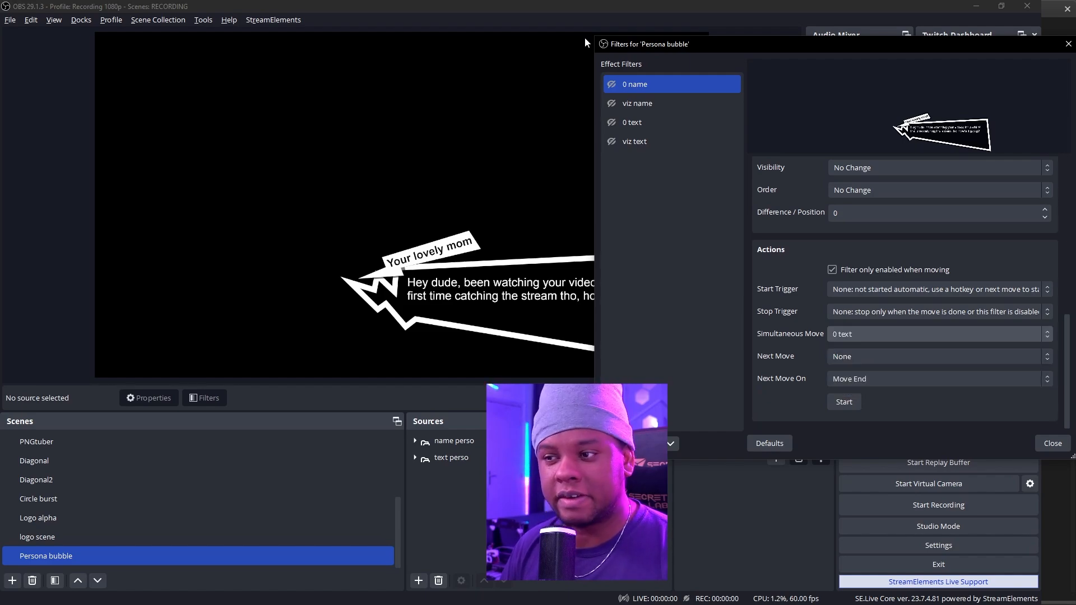
pyautogui.click(612, 84)
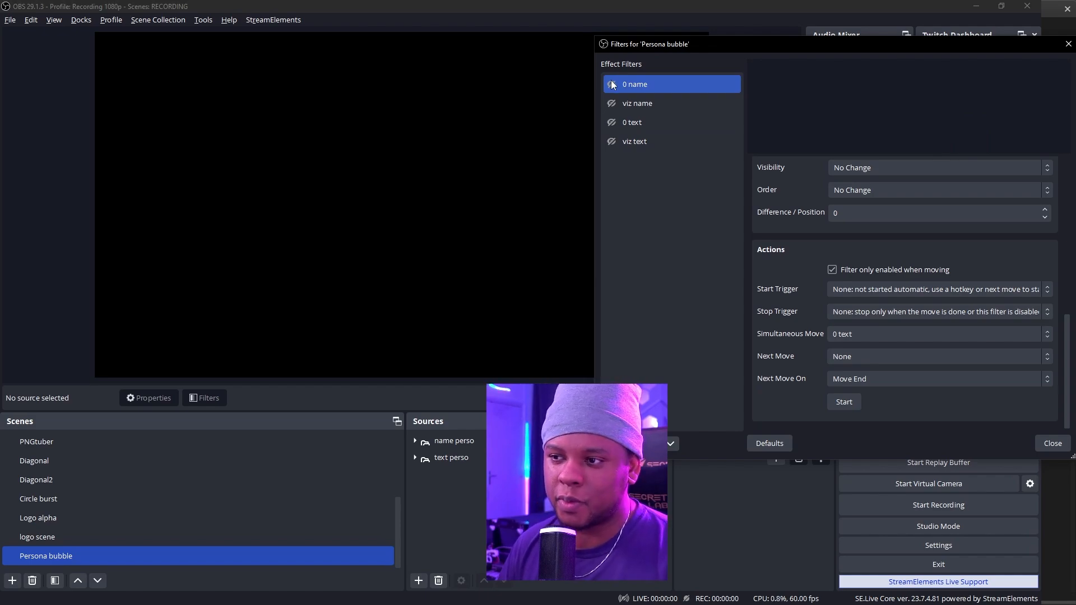
# - Trigger the "viz name" filter to preview the chained show and hide sequence
pyautogui.click(631, 143)
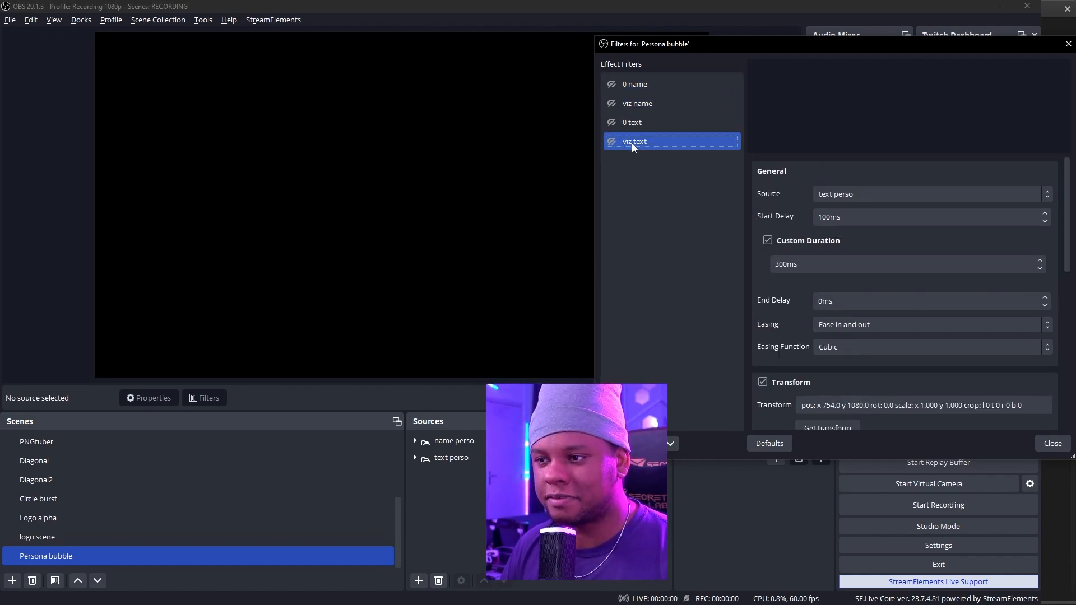
pyautogui.click(613, 105)
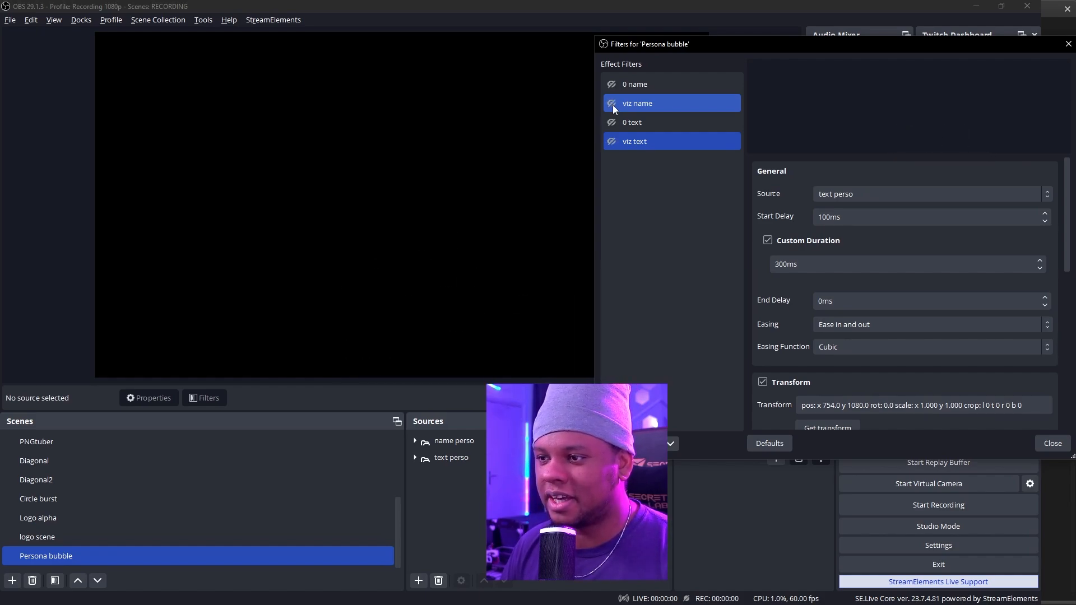
pyautogui.keyDown('ctrl'); pyautogui.click(613, 105); pyautogui.keyUp('ctrl')
pyautogui.keyDown('ctrl'); pyautogui.click(627, 86); pyautogui.keyUp('ctrl')
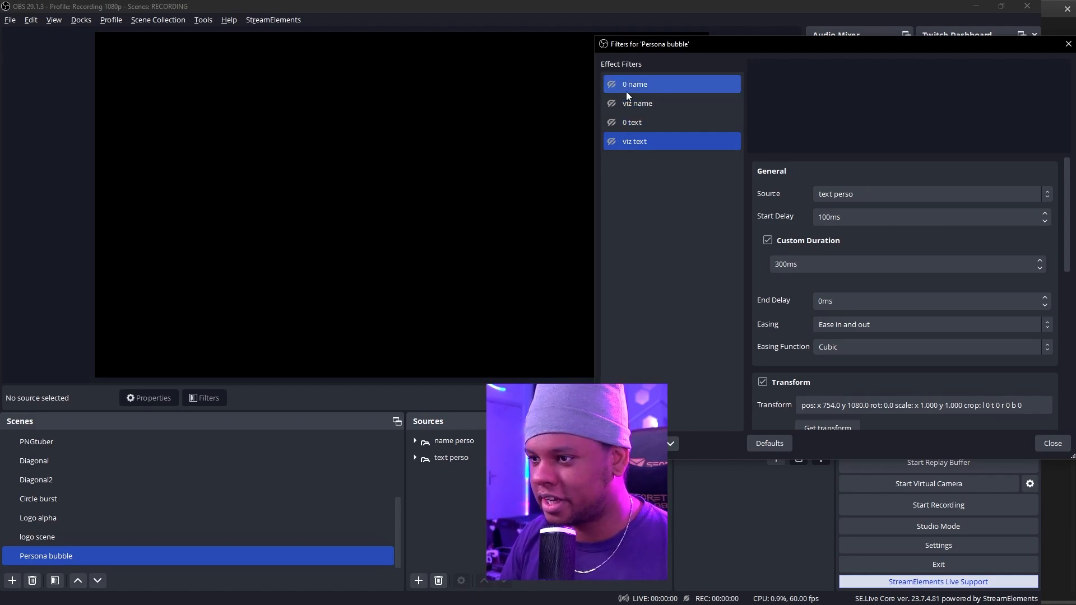
pyautogui.keyDown('ctrl'); pyautogui.click(690, 86); pyautogui.keyUp('ctrl')
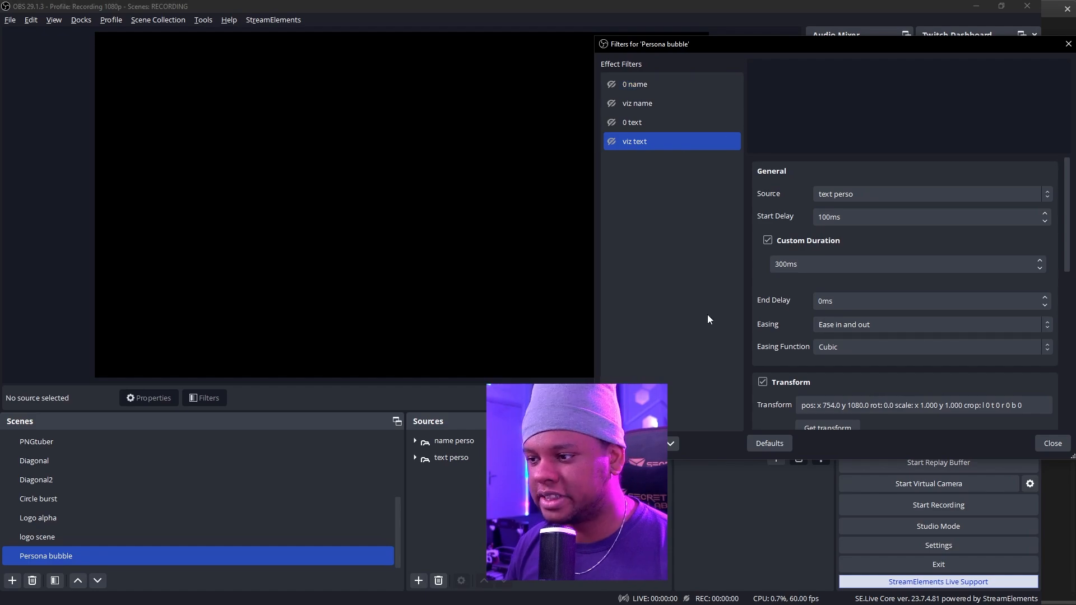
# - Set the end delay of the "viz text" filter to 2000 ms and trigger "viz name" to test the full sequence
pyautogui.scroll(-5, 751, 333)
pyautogui.scroll(1, 748, 277)
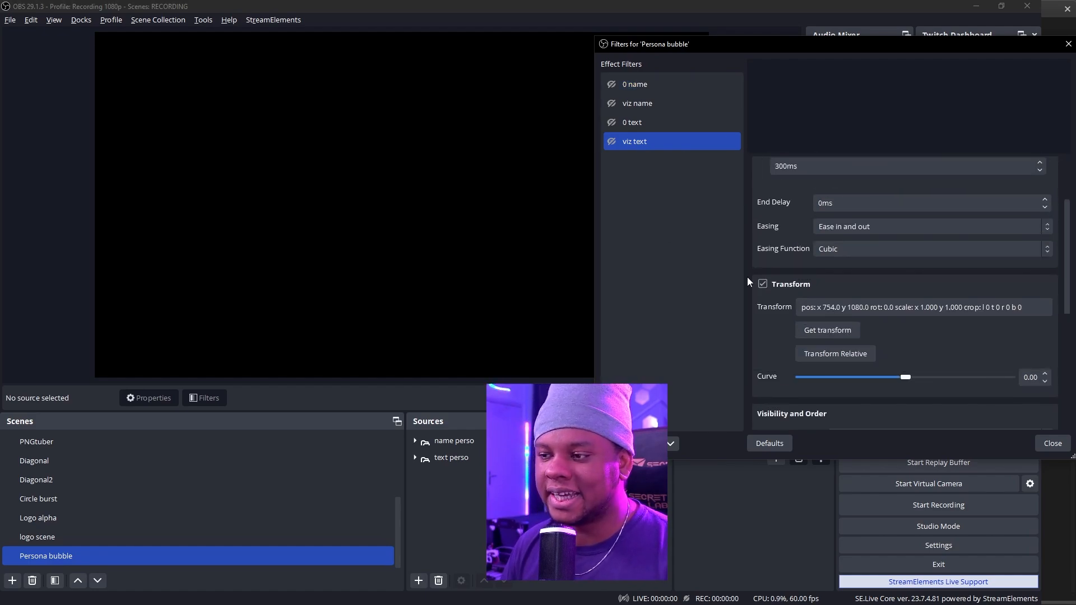
pyautogui.scroll(1, 747, 281)
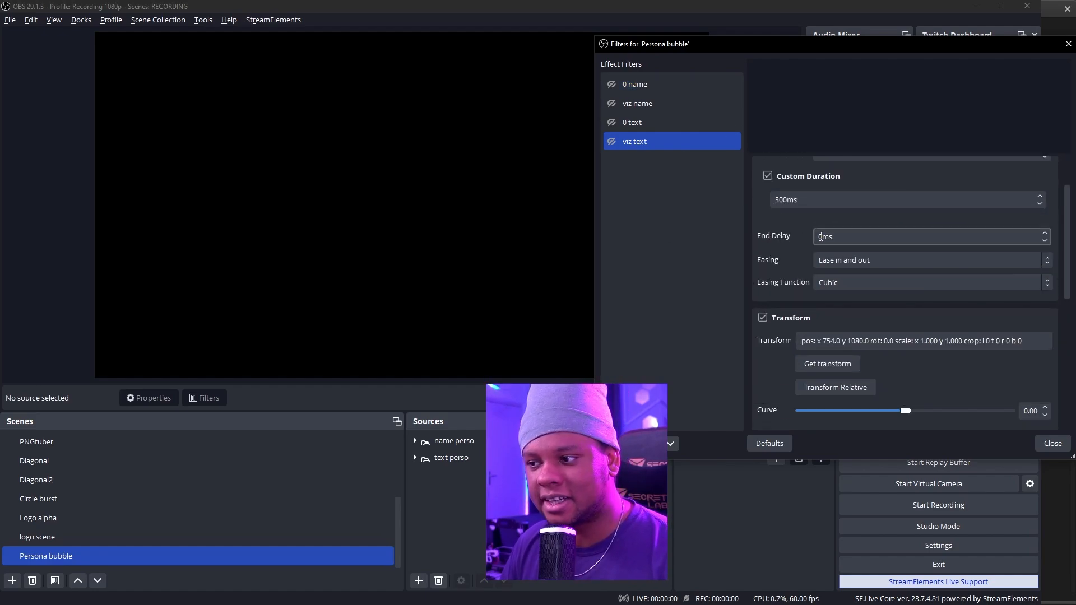
pyautogui.click(858, 237)
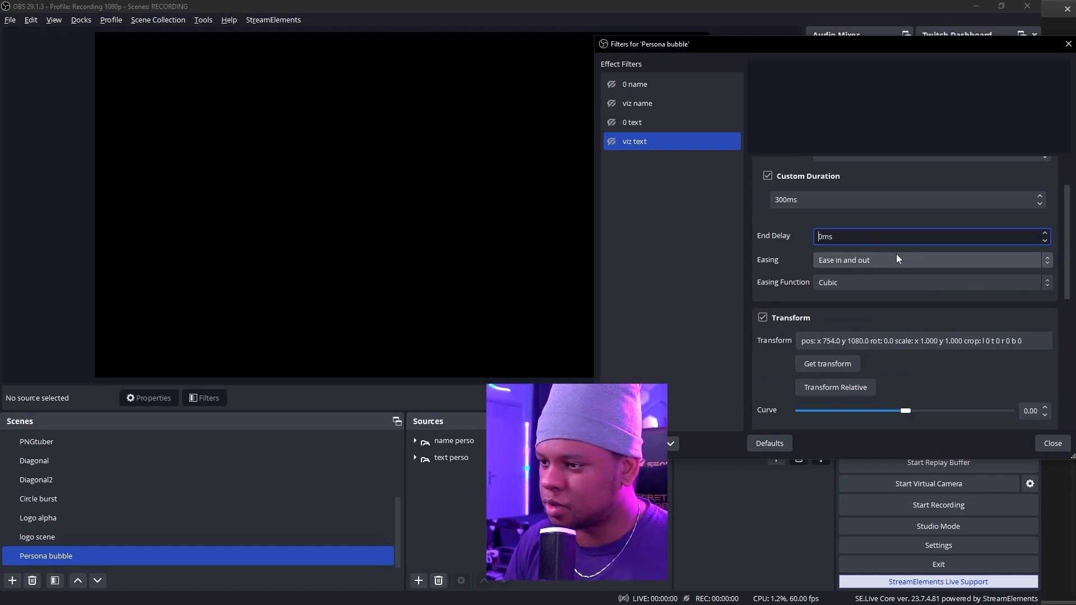
pyautogui.write('200')
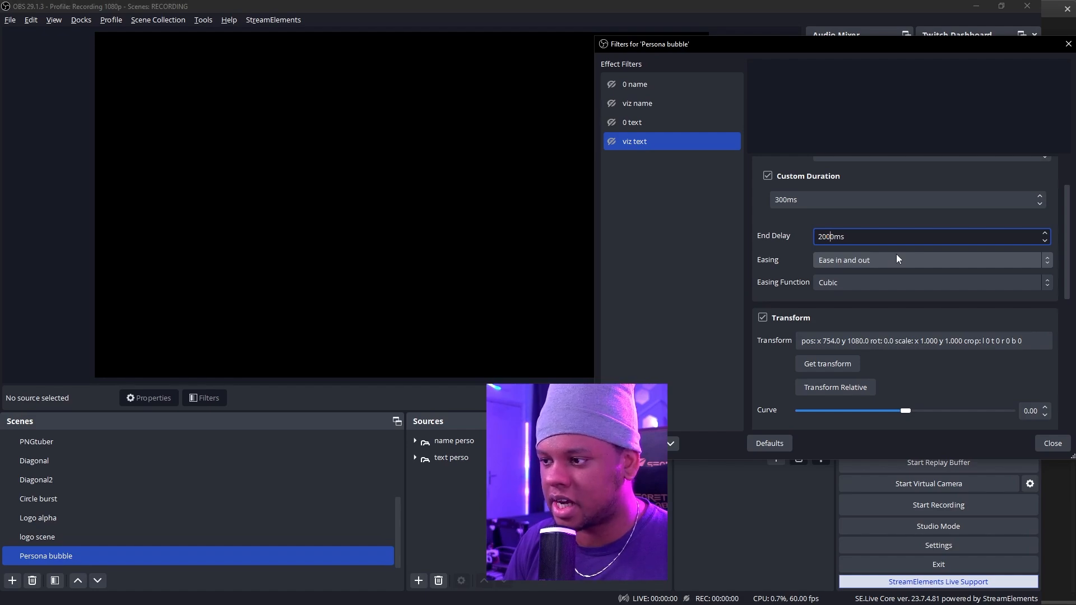
pyautogui.click(741, 224)
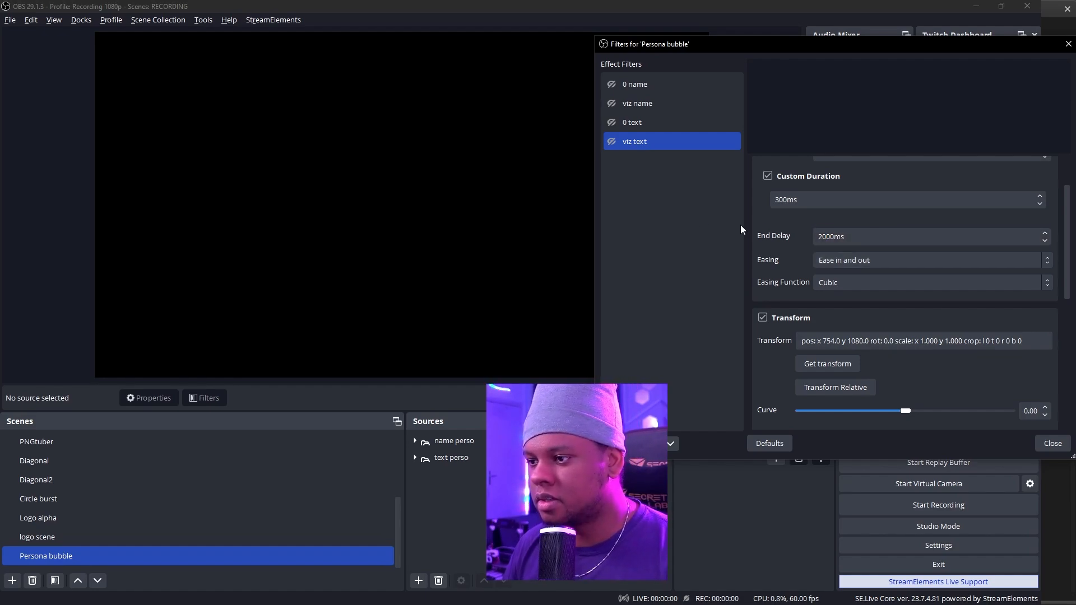
pyautogui.click(614, 102)
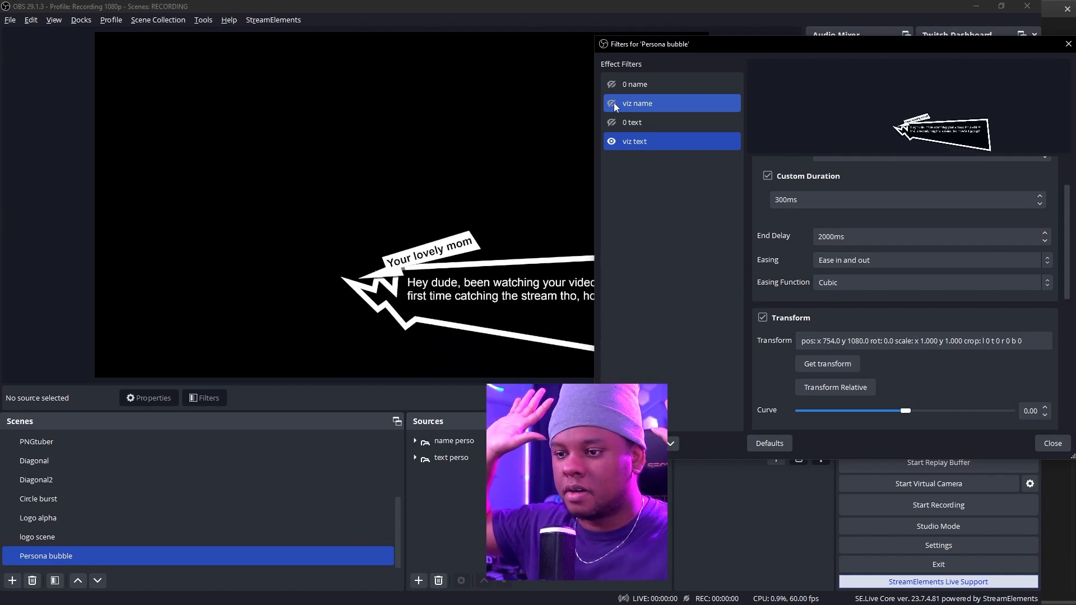
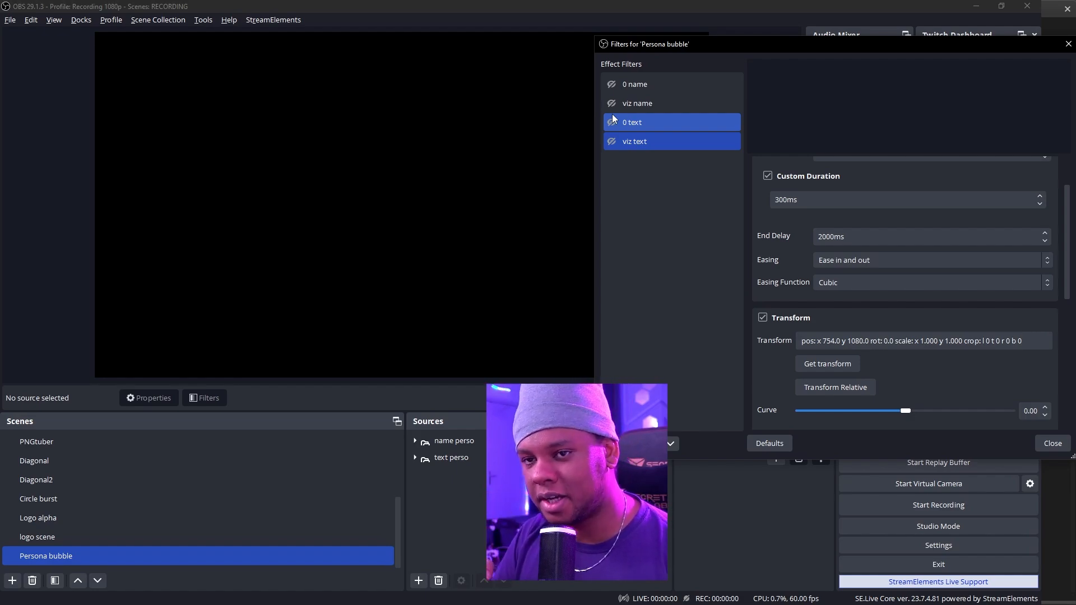
pyautogui.keyDown('ctrl'); pyautogui.click(613, 118); pyautogui.keyUp('ctrl')
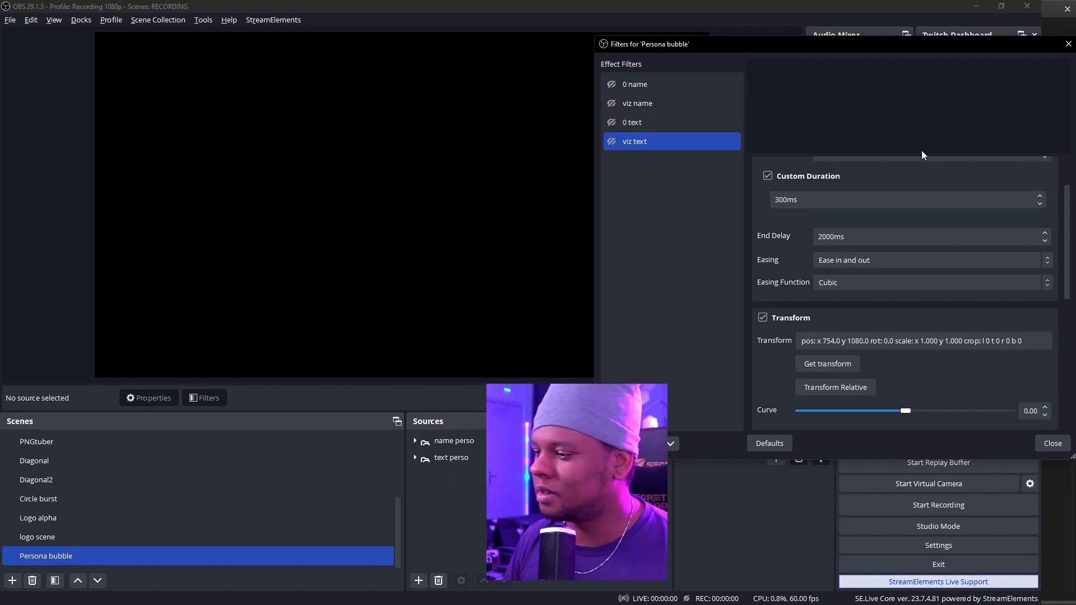
# - Close the filters of the "Persona bubble" scene and switch to the actions list in Streamer.bot
pyautogui.click(1052, 443)
pyautogui.scroll(-1, 581, 312)
pyautogui.scroll(1, 572, 302)
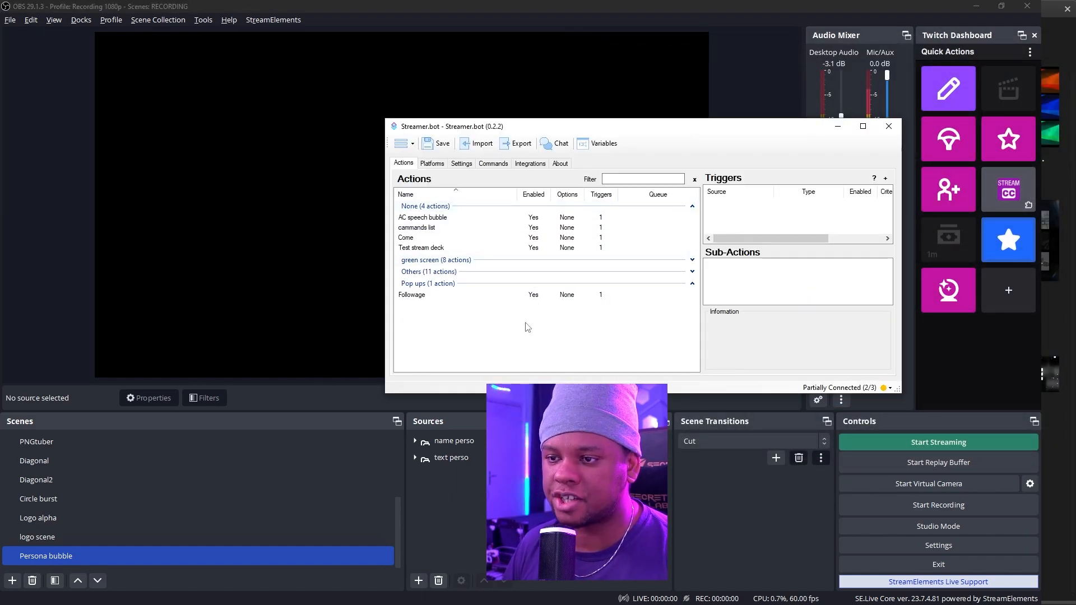
# - Add an action named "Persona 5 text" with the default queue
pyautogui.rightClick(482, 316)
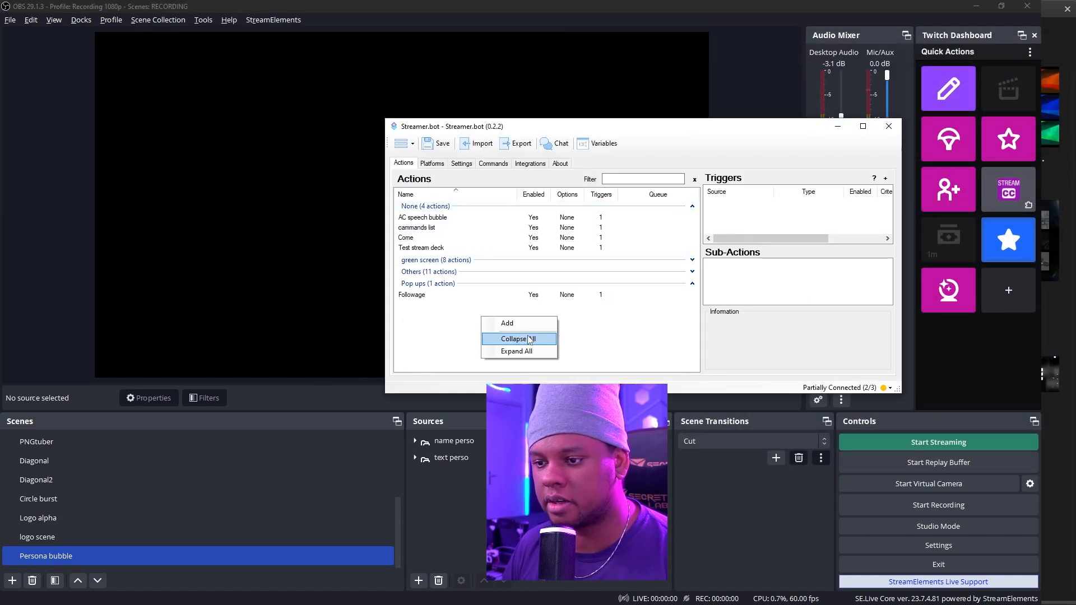
pyautogui.click(507, 321)
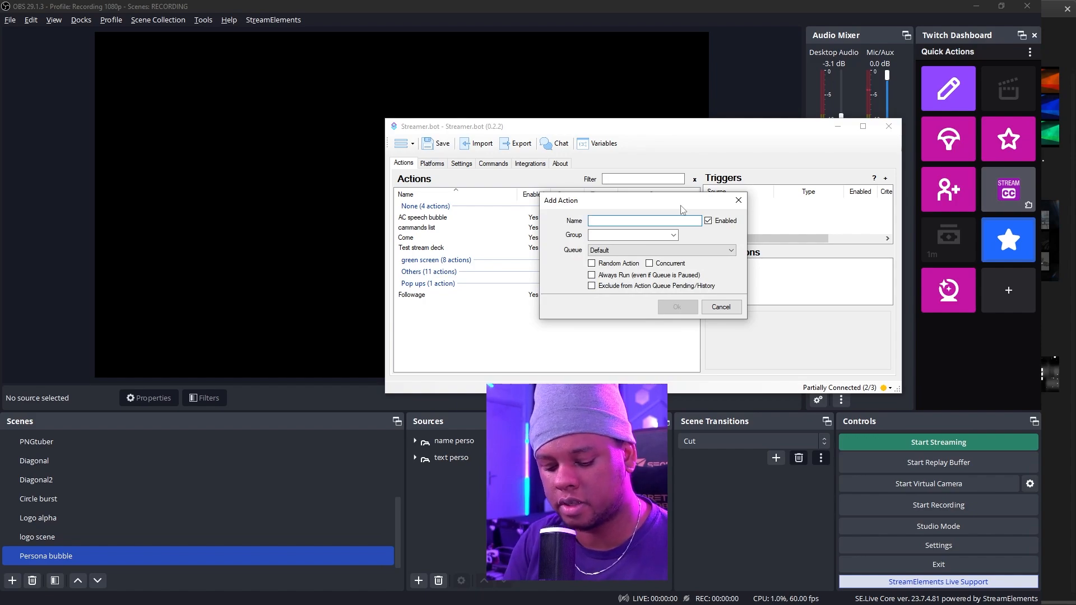
pyautogui.write('Persona 5 text')
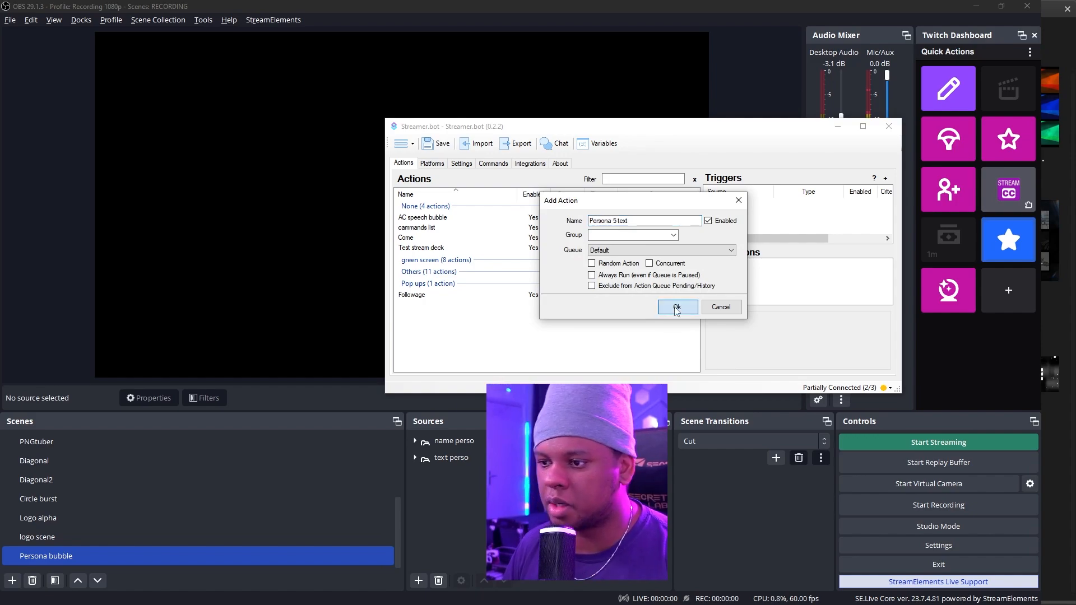
pyautogui.click(677, 309)
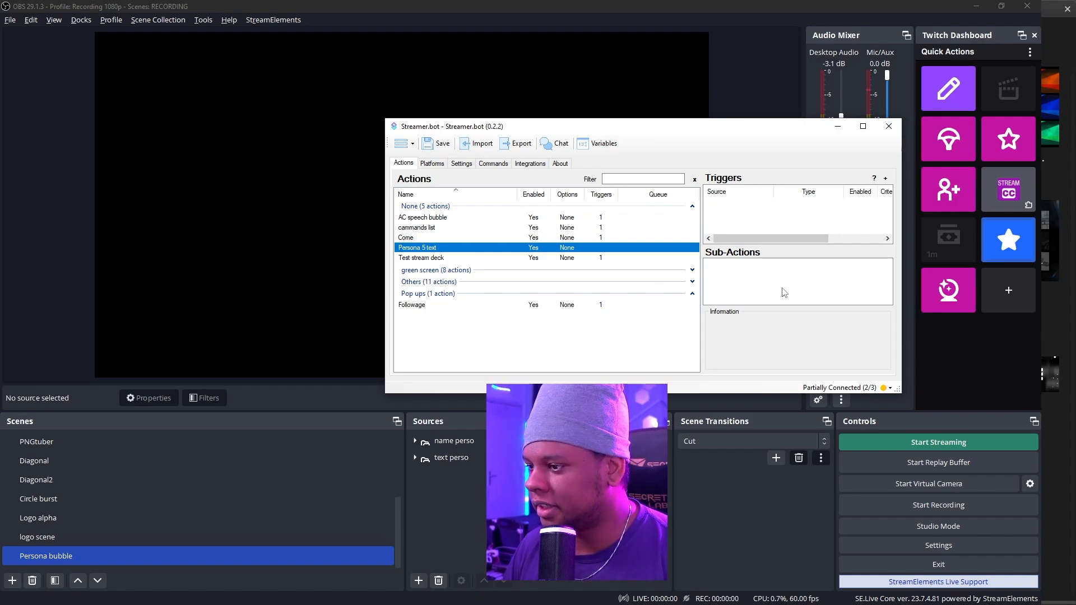
# - Add a Twitch Get User Info for Target sub-action to "Persona 5 text" with source type User
pyautogui.moveTo(785, 129); pyautogui.dragTo(586, 53)
pyautogui.moveTo(702, 316); pyautogui.dragTo(911, 493)
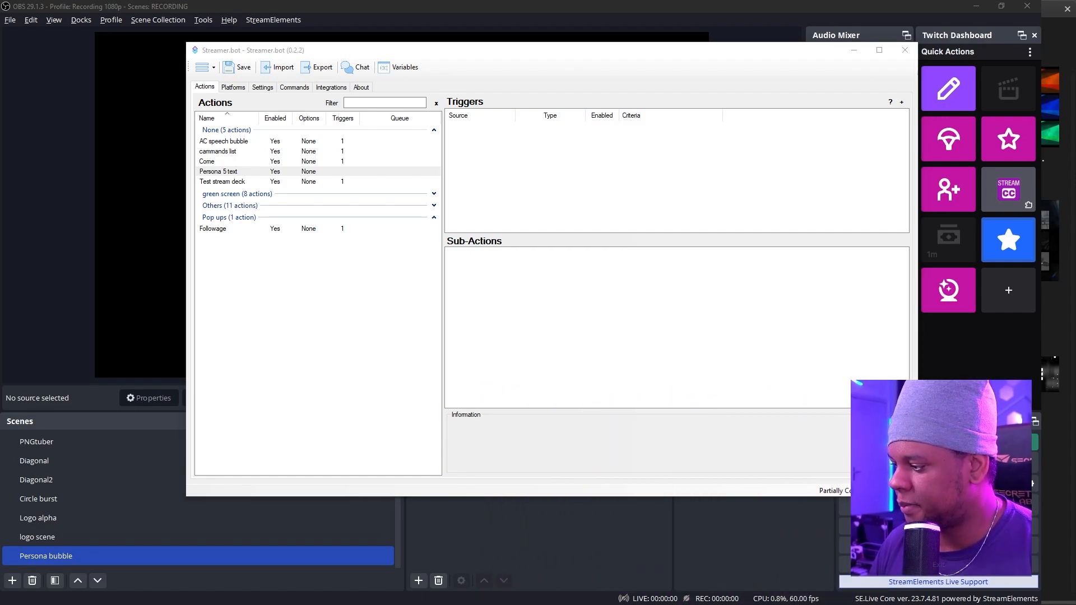
pyautogui.rightClick(517, 276)
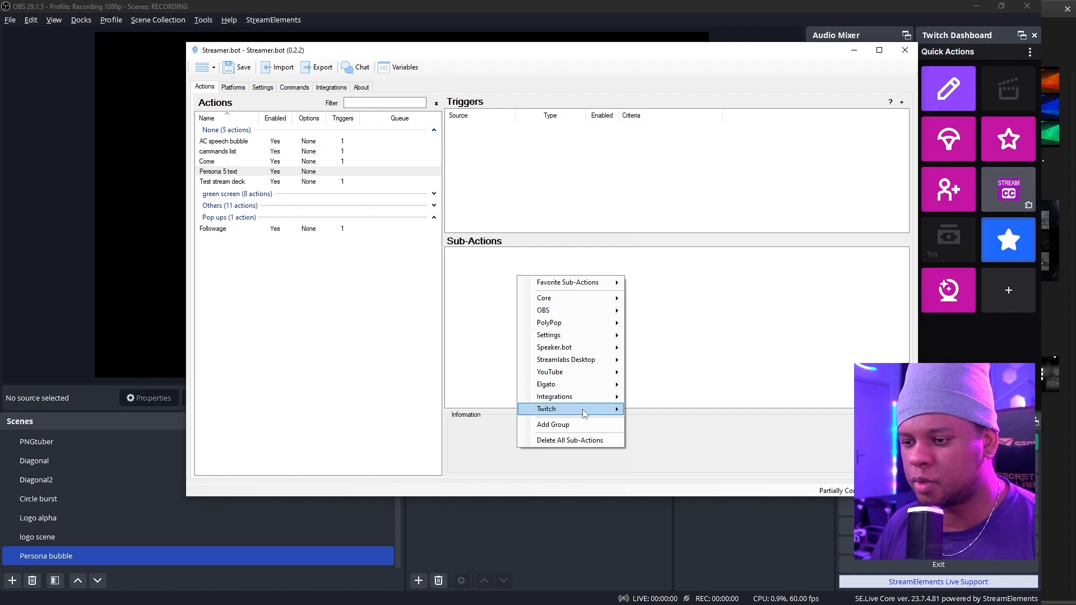
pyautogui.moveTo(583, 412)
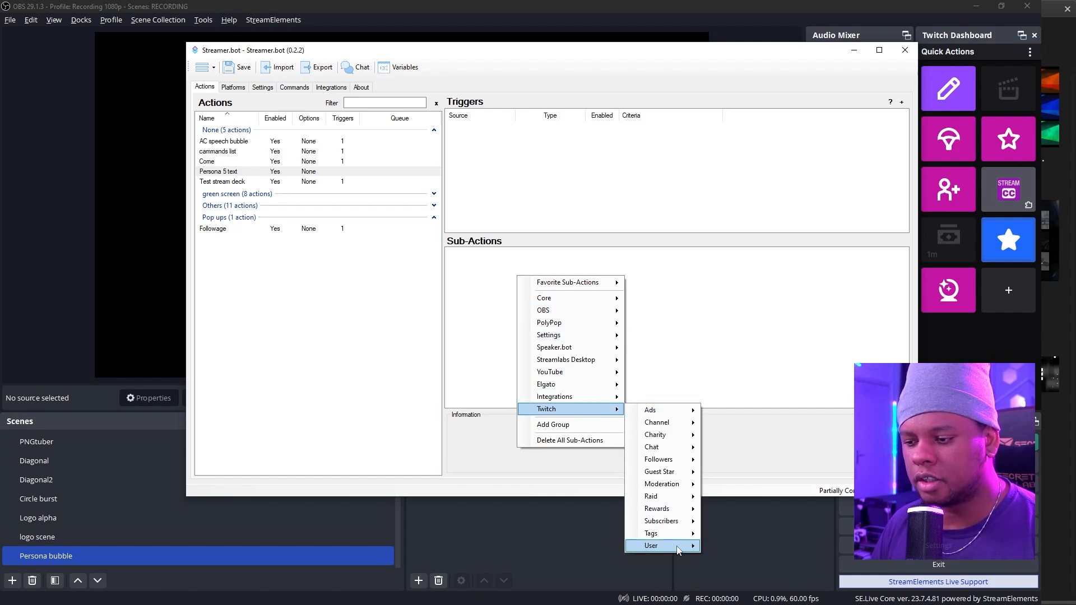
pyautogui.moveTo(678, 551)
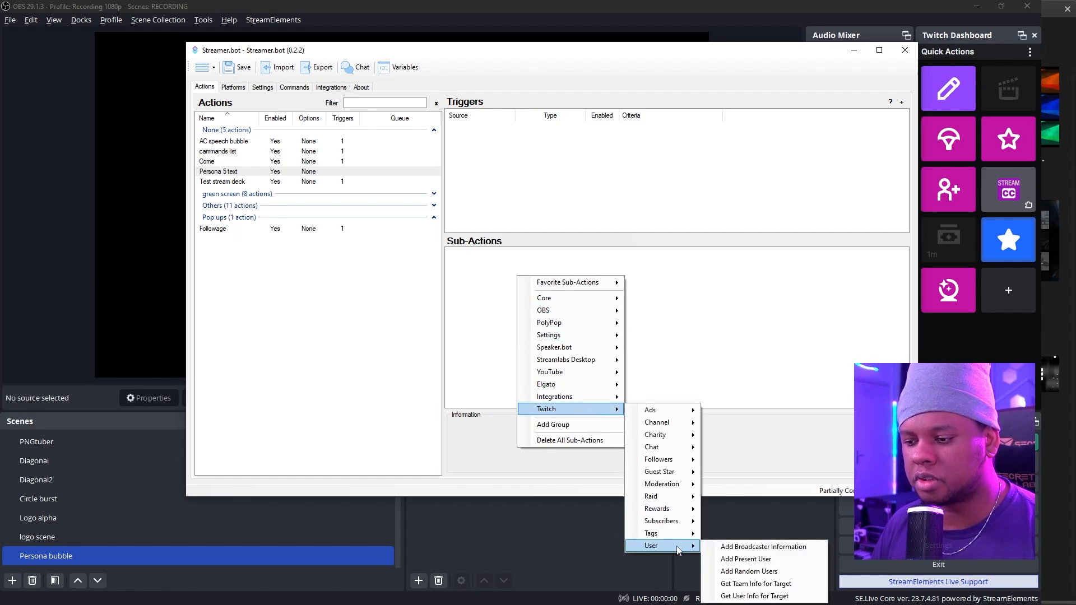
pyautogui.click(719, 597)
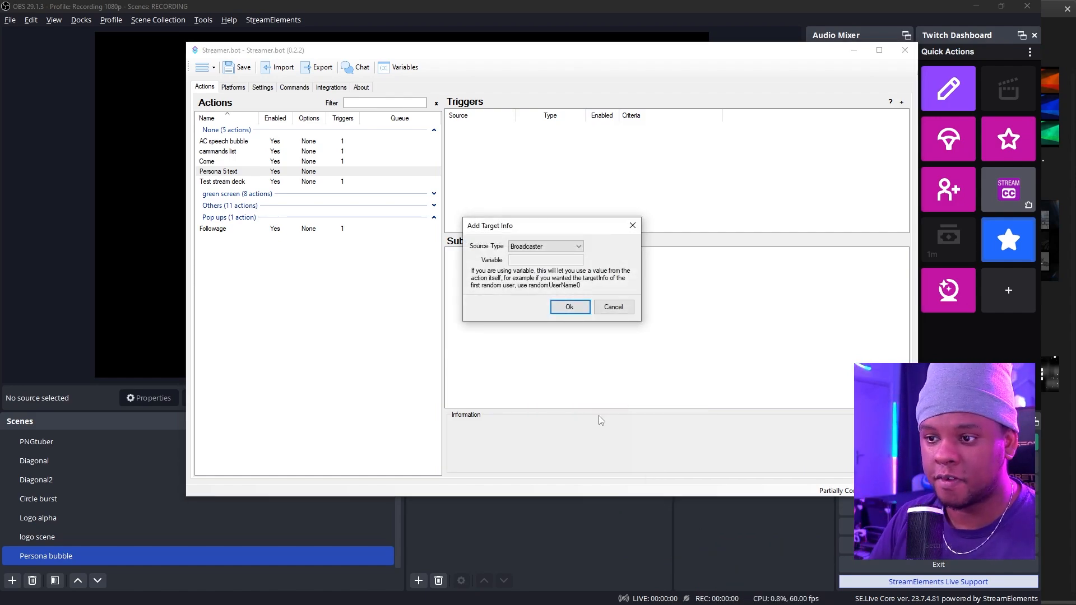
pyautogui.click(569, 249)
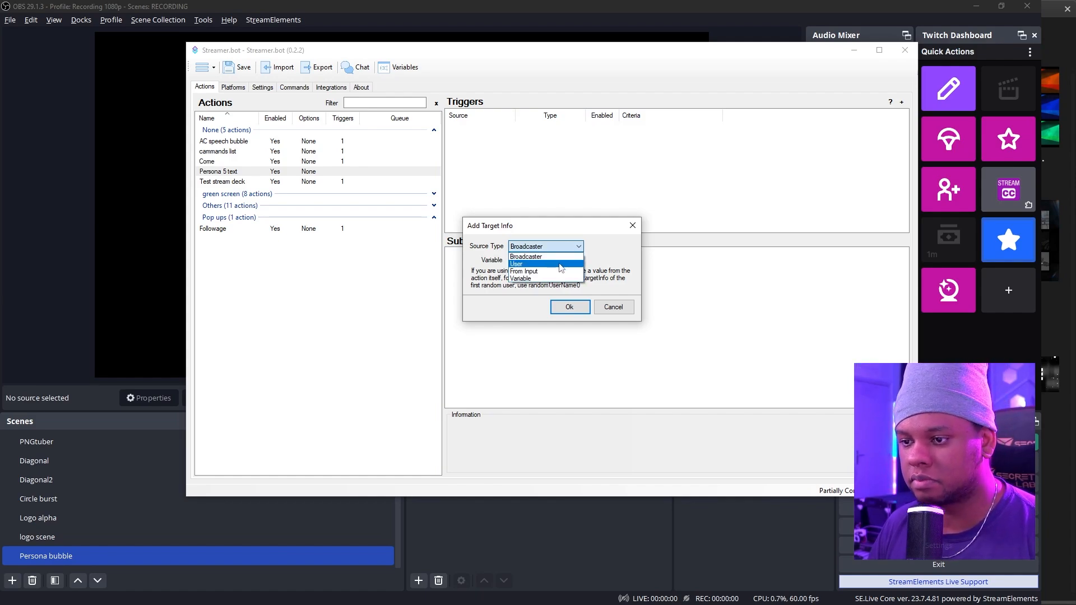
pyautogui.click(560, 264)
pyautogui.press('Return')
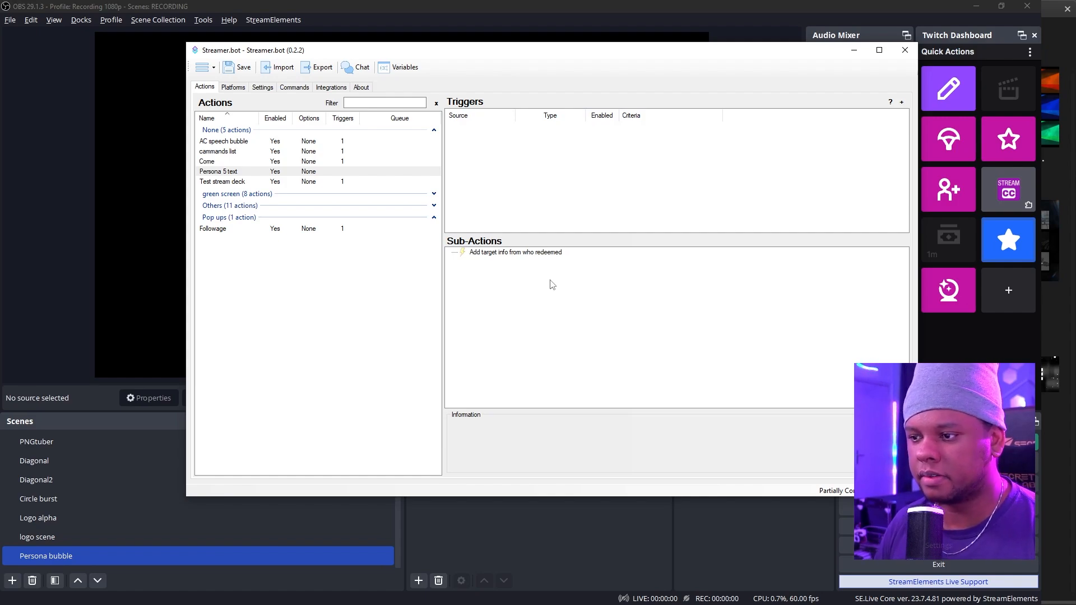
# - Add an OBS Set GDI Text sub-action that writes %targetUser% to the "User name" source in the "Persona bubble" scene
pyautogui.rightClick(552, 284)
pyautogui.moveTo(623, 319)
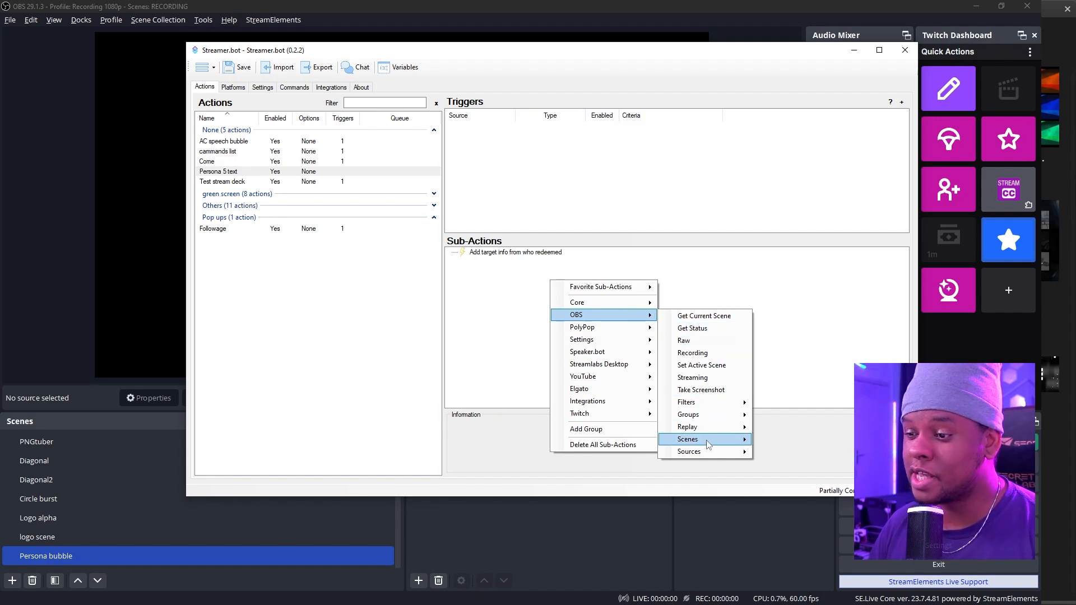
pyautogui.moveTo(705, 452)
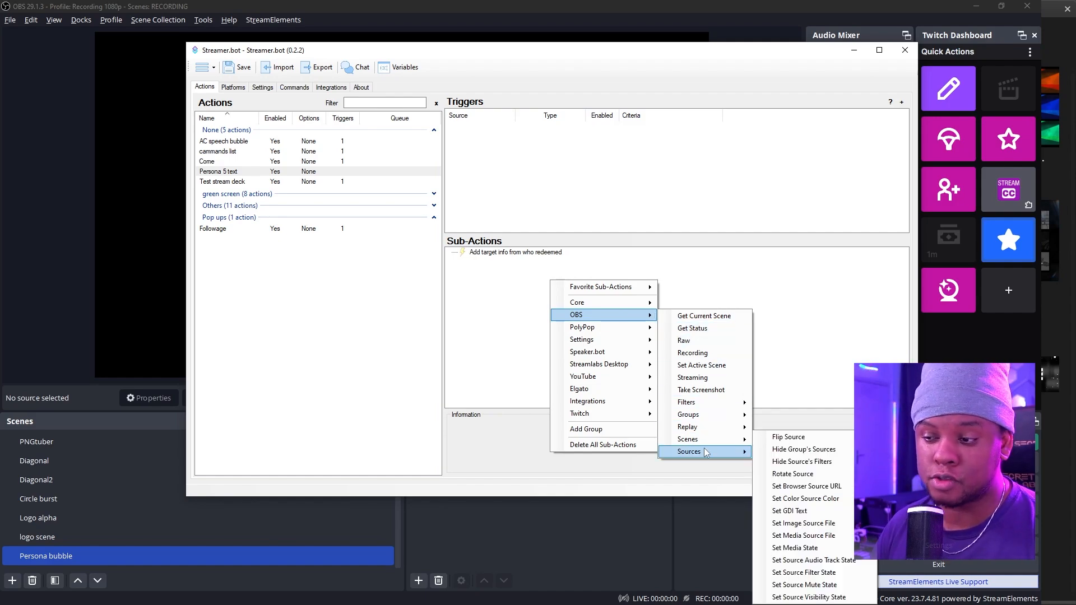
pyautogui.click(806, 512)
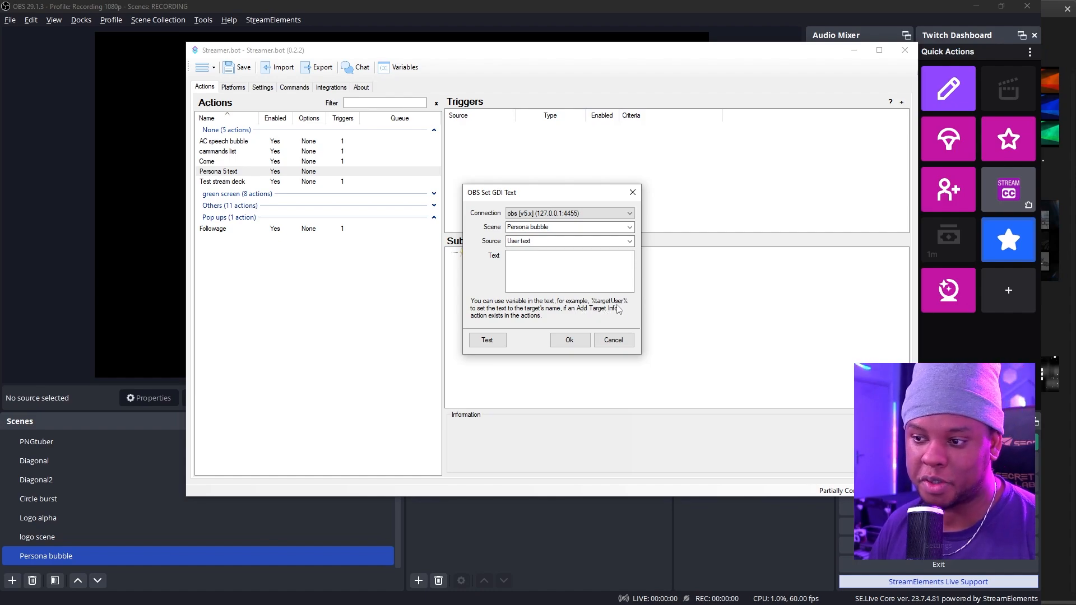
pyautogui.click(542, 272)
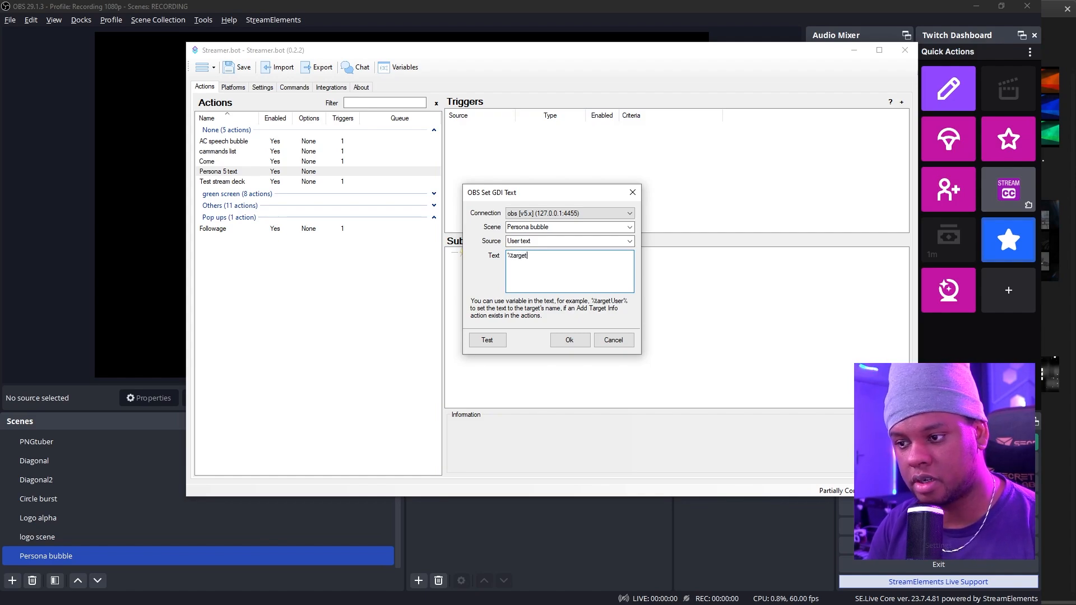
pyautogui.write('%targetUse')
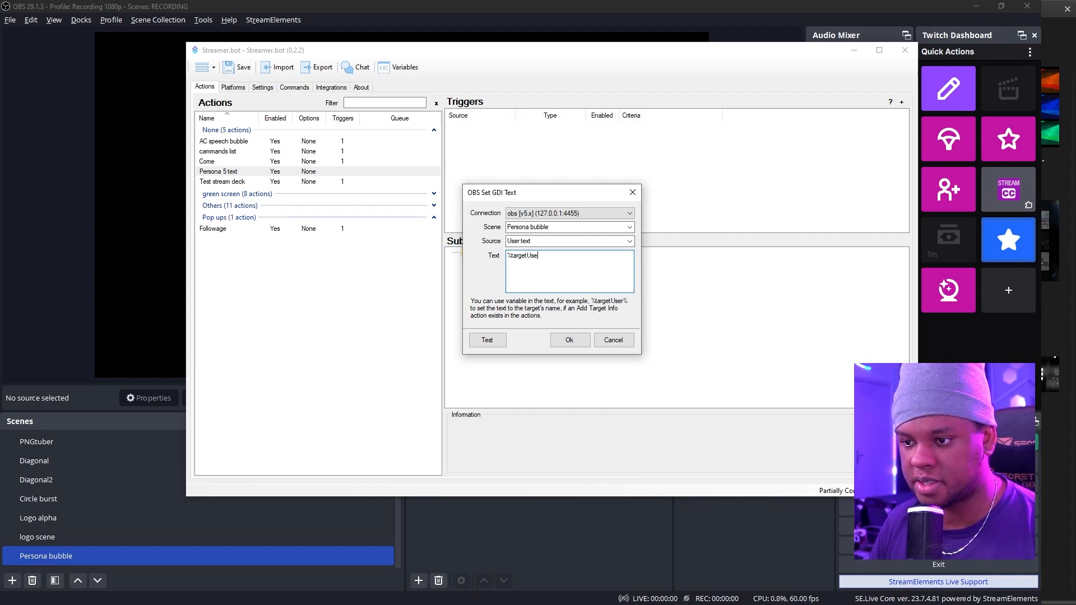
pyautogui.write('r%')
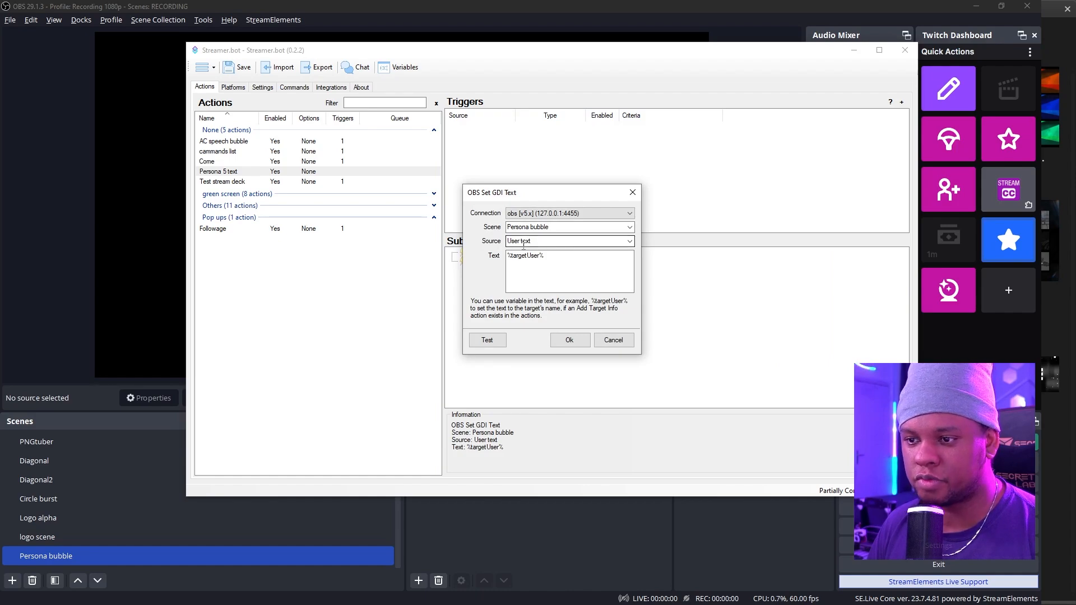
pyautogui.click(629, 241)
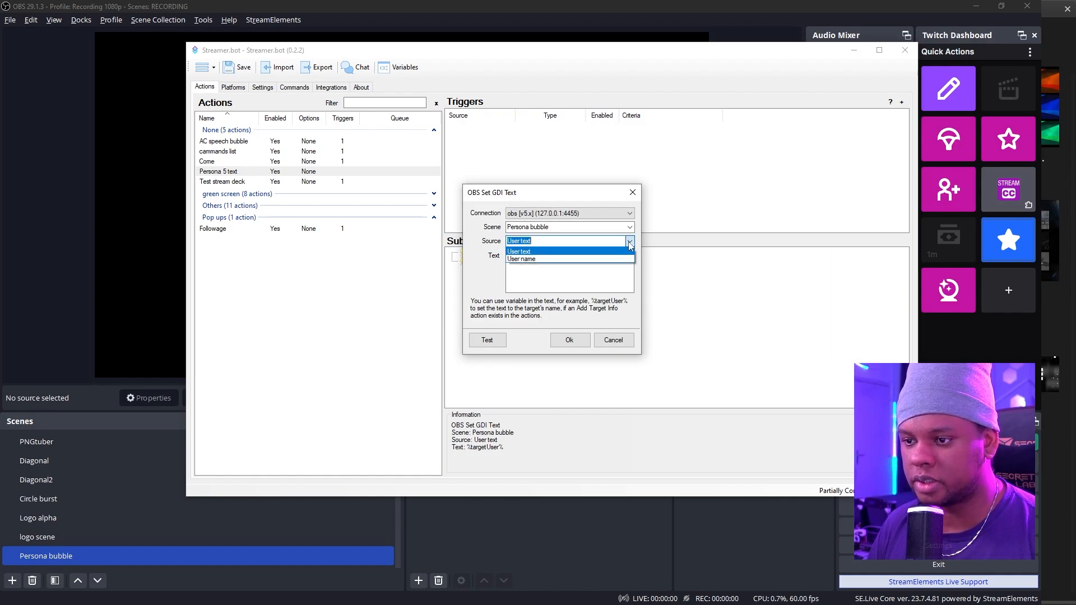
pyautogui.click(548, 260)
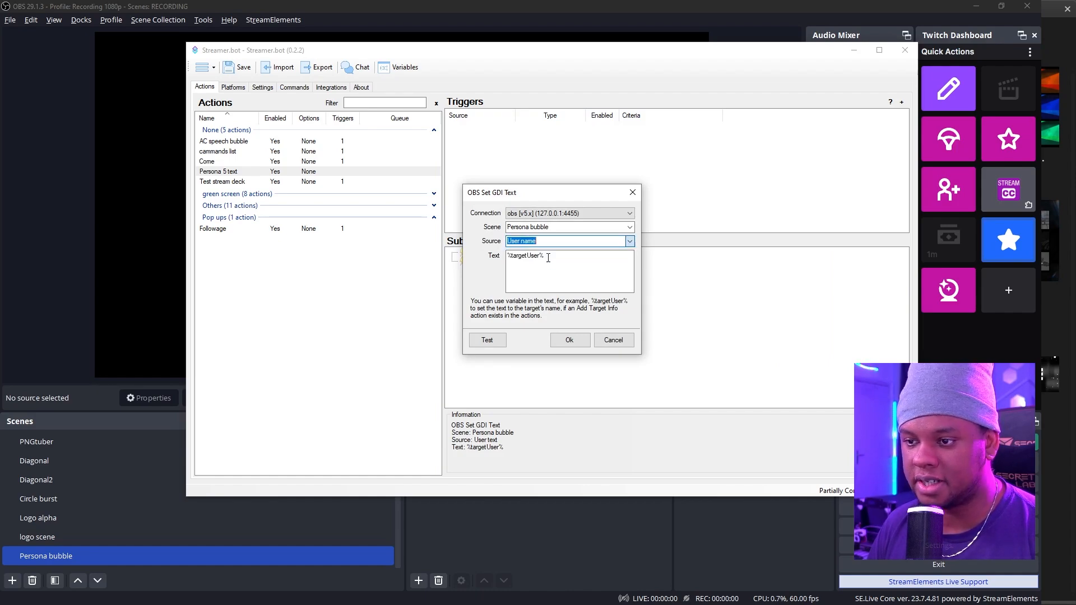
pyautogui.click(565, 343)
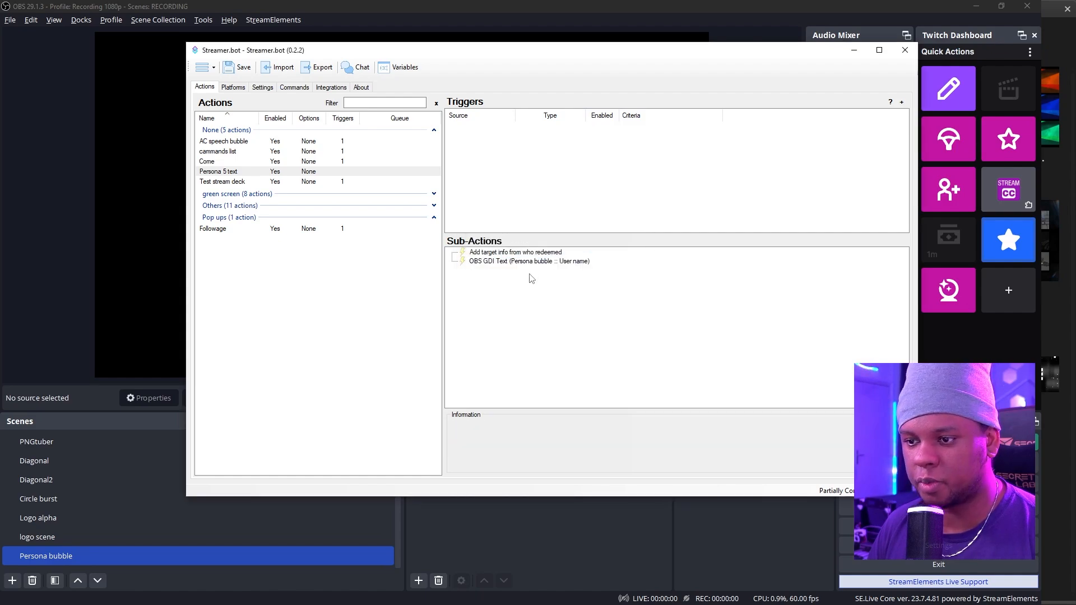
# - Add an OBS Set GDI Text sub-action that writes %rawInput% to the "User text" source in the "Persona bubble" scene
pyautogui.rightClick(532, 279)
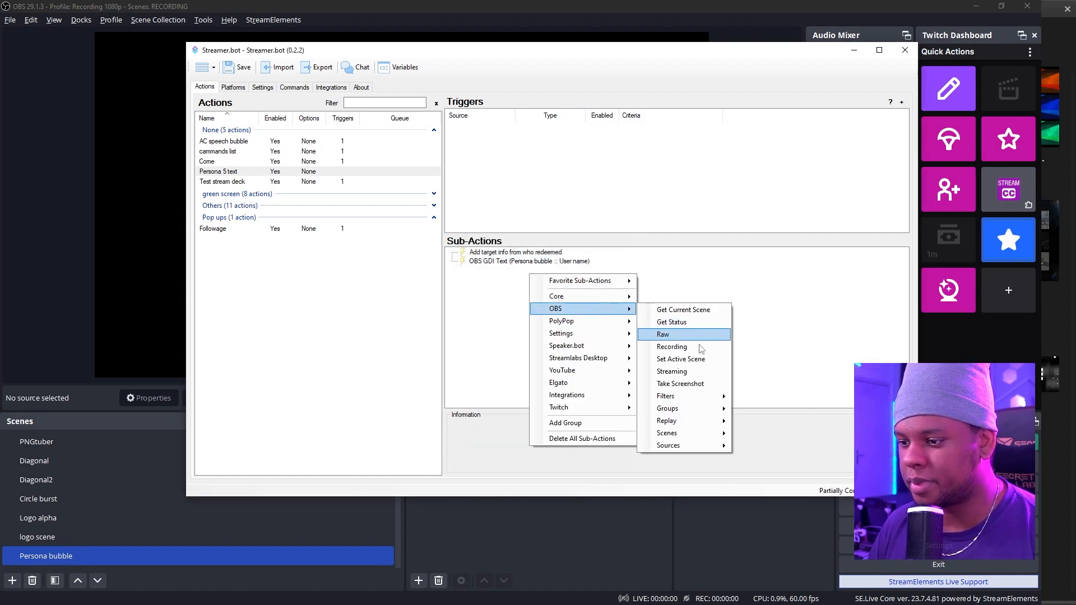
pyautogui.moveTo(704, 445)
pyautogui.click(792, 537)
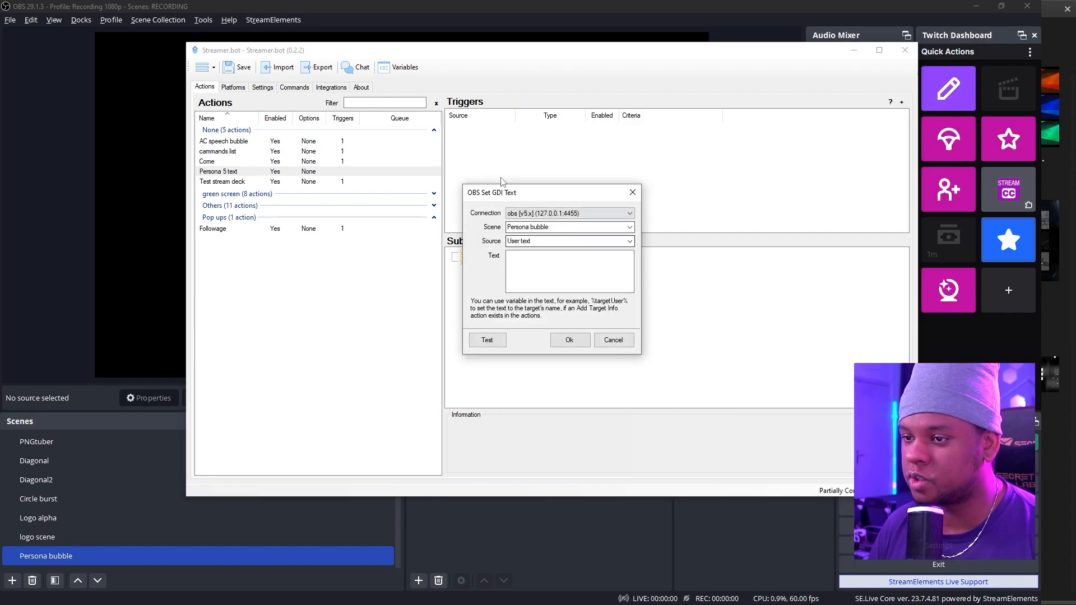
pyautogui.moveTo(504, 194); pyautogui.dragTo(614, 181)
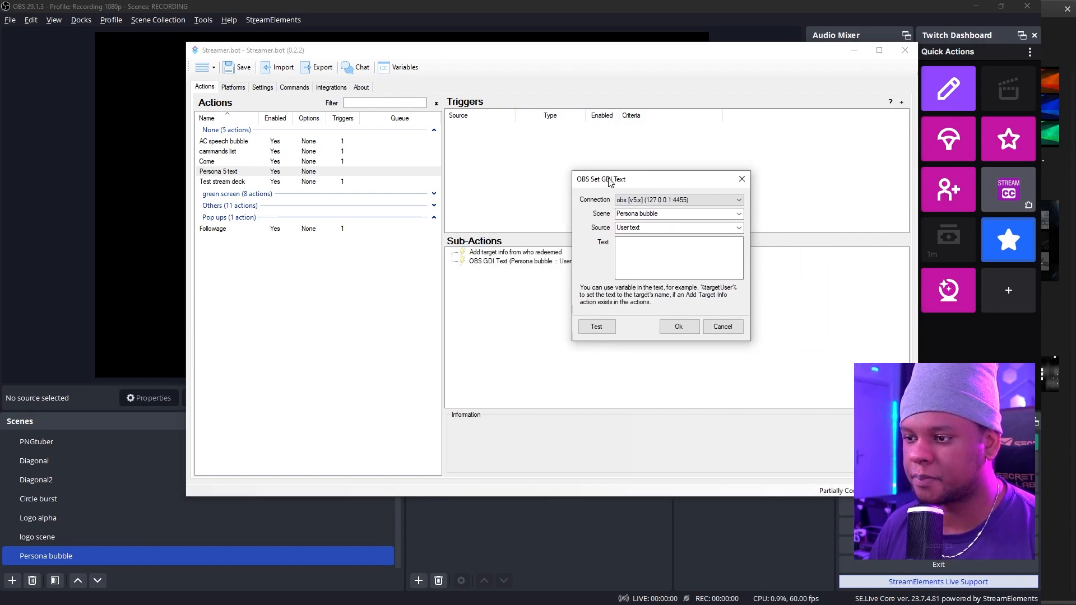
pyautogui.click(633, 244)
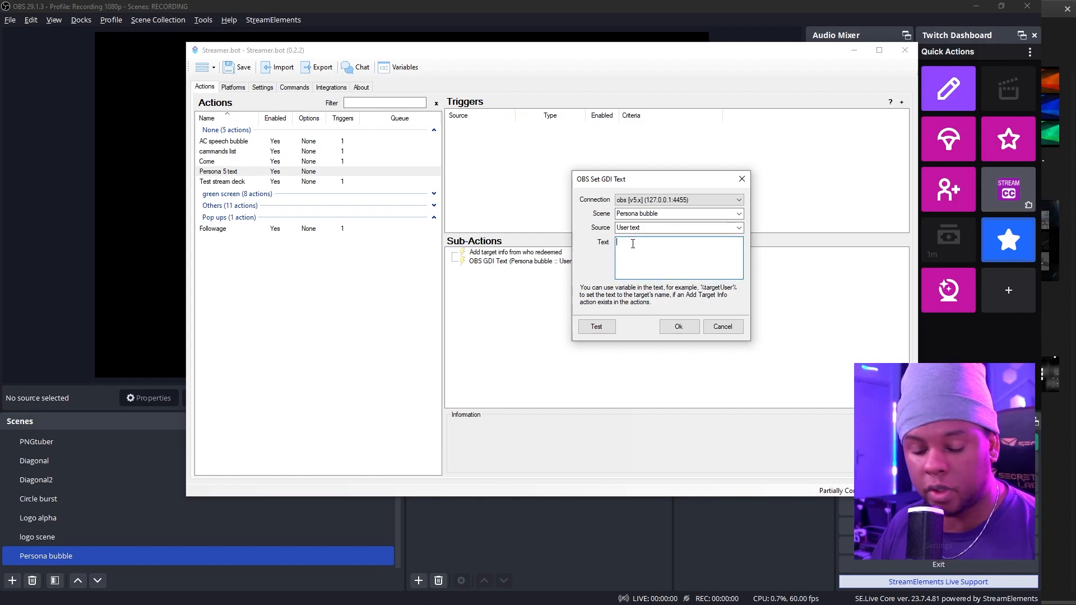
pyautogui.write('%rawInput%')
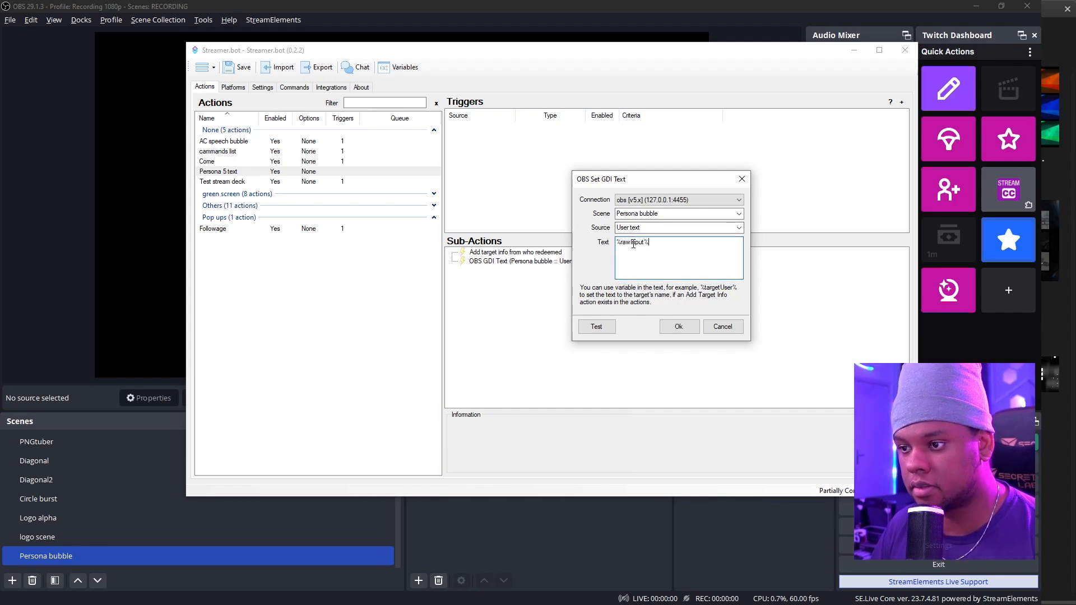
pyautogui.click(685, 330)
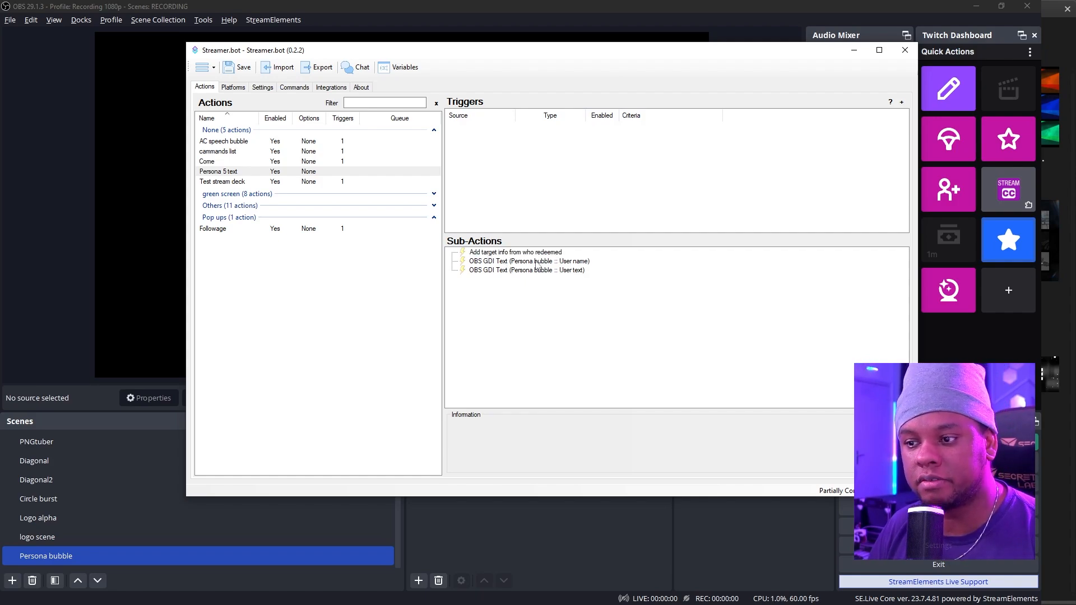
# - Add an OBS Set Scene Filter State sub-action that sets the "viz name" filter of "Persona bubble" to Visible
pyautogui.rightClick(542, 299)
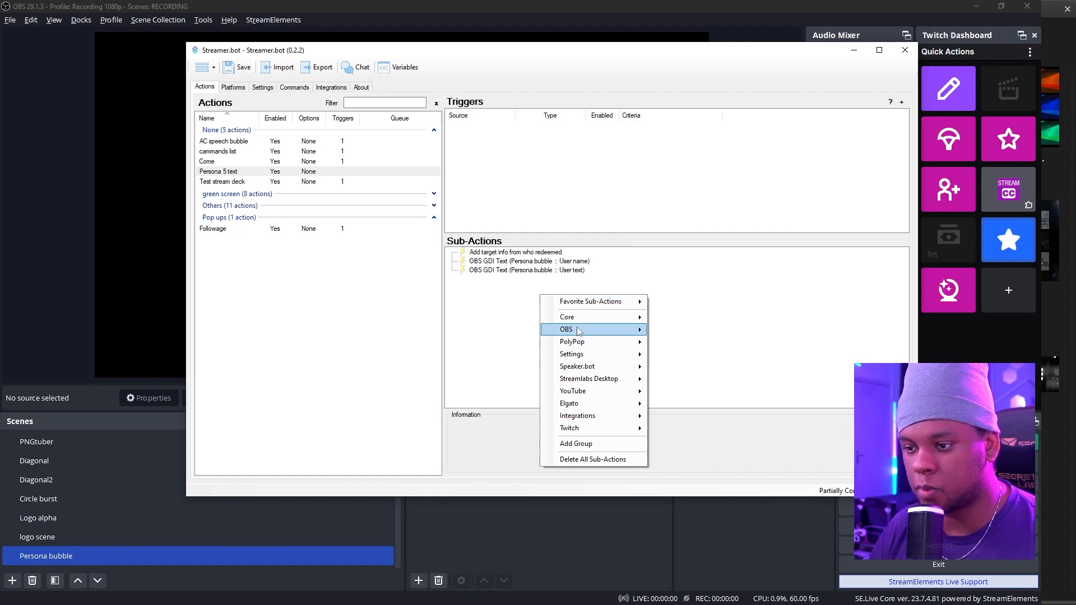
pyautogui.moveTo(605, 331)
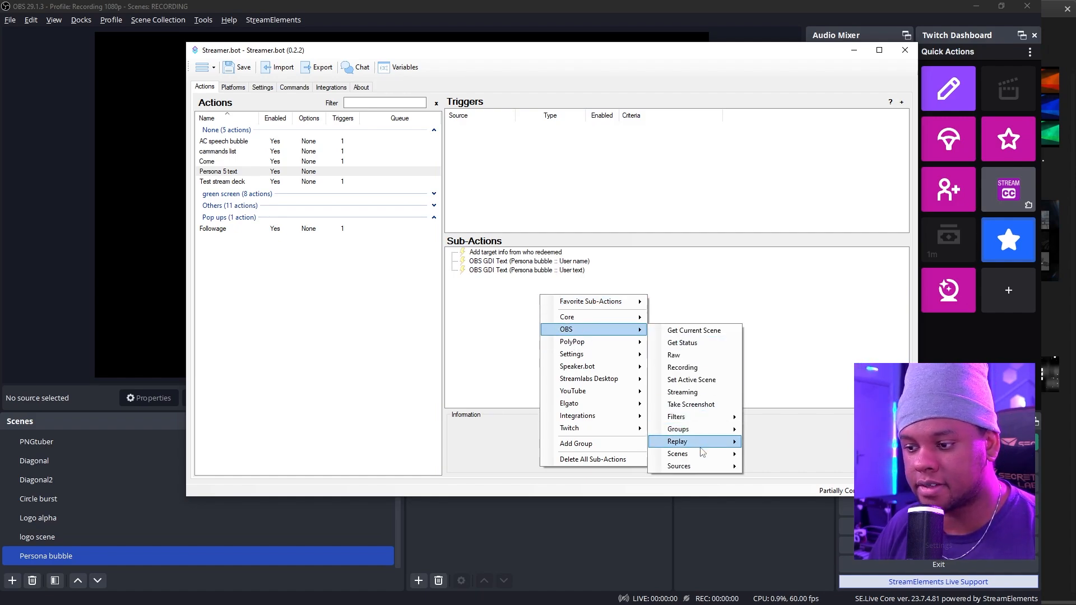
pyautogui.moveTo(702, 459)
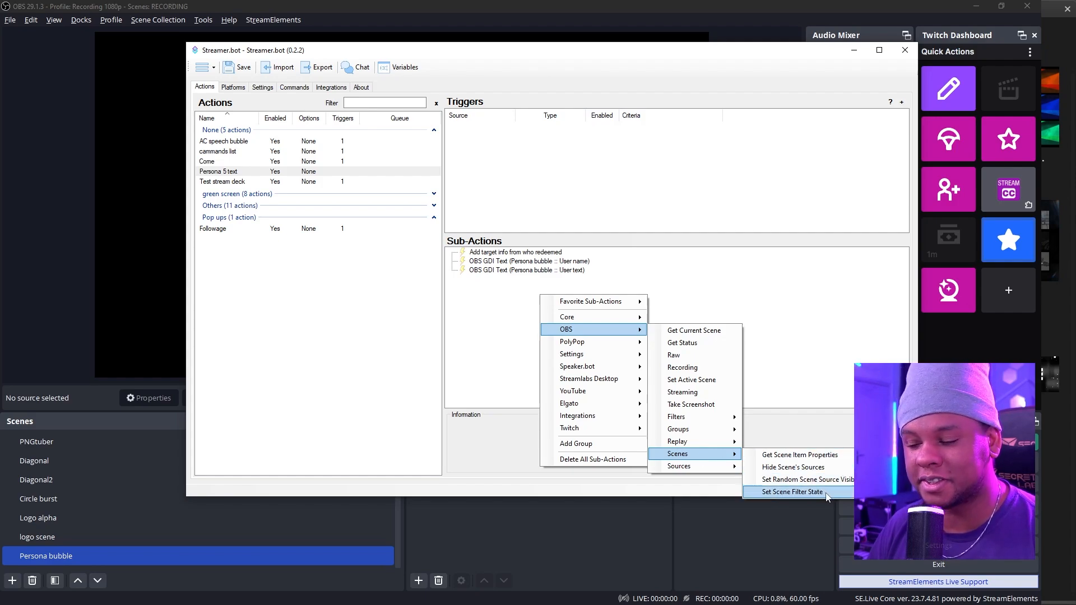
pyautogui.click(793, 492)
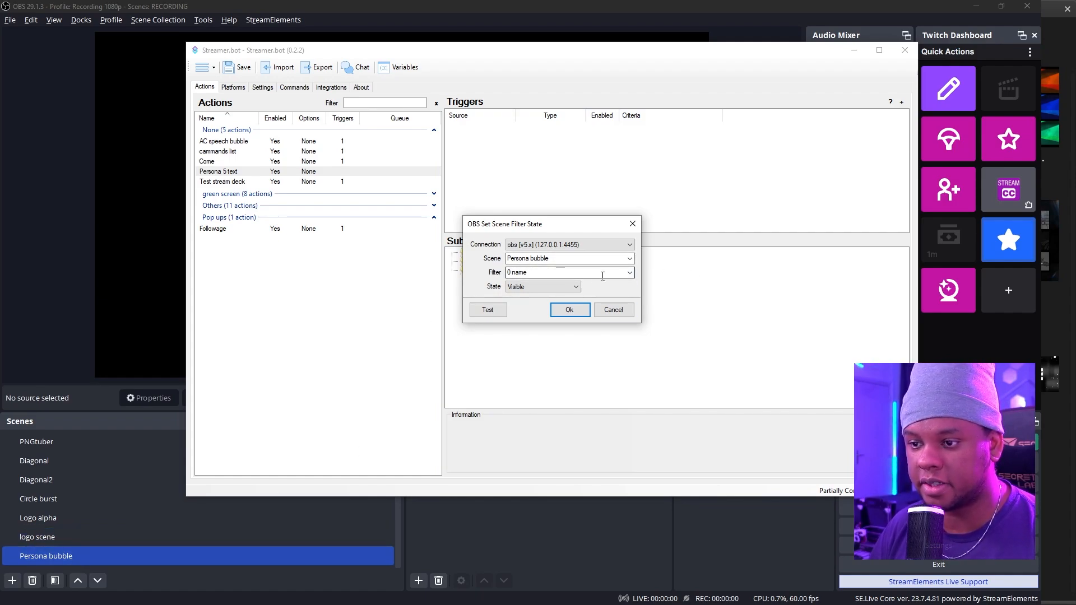
pyautogui.click(625, 273)
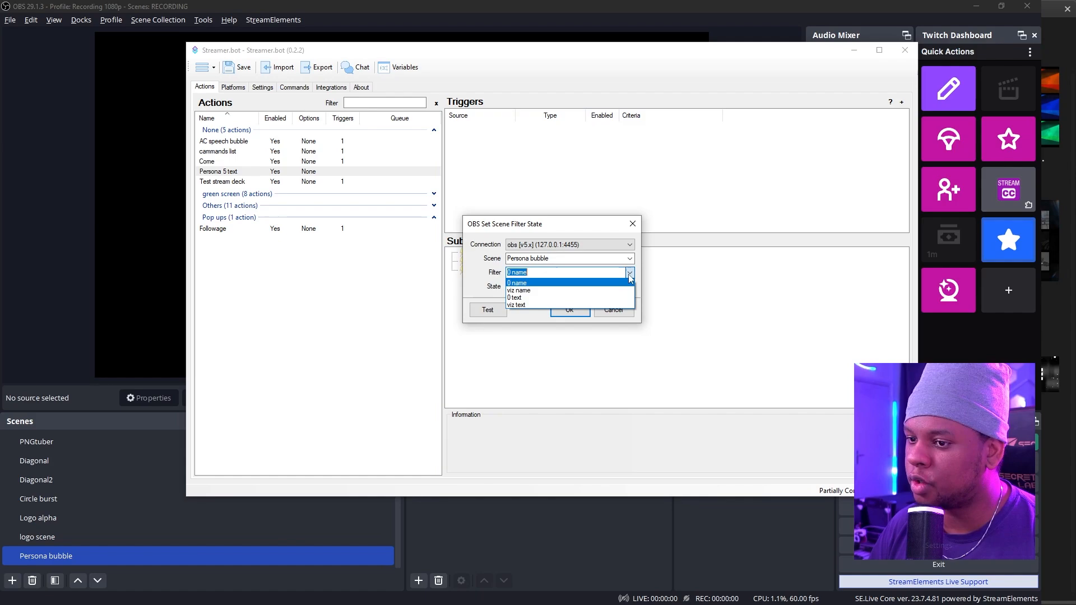
pyautogui.click(578, 290)
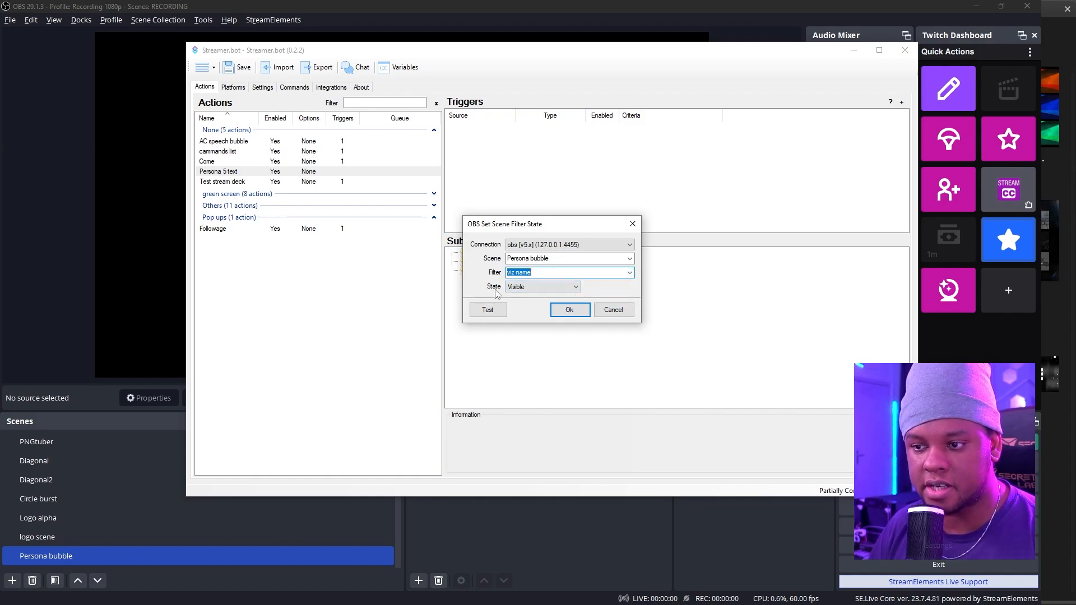
pyautogui.click(577, 312)
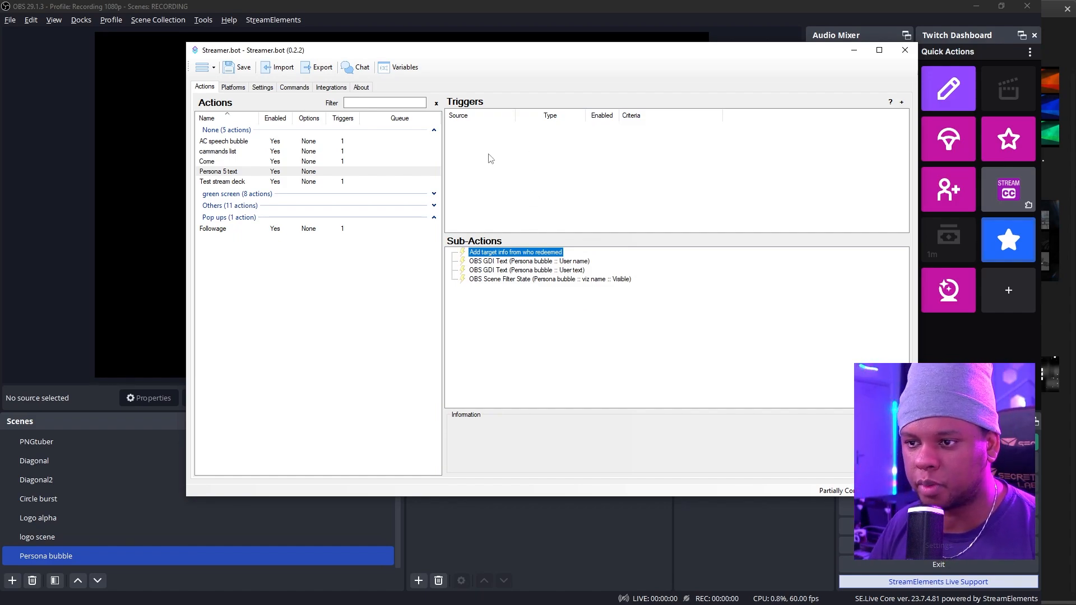
# - Look over the Twitch channel point rewards configured in Streamer.bot
pyautogui.click(232, 88)
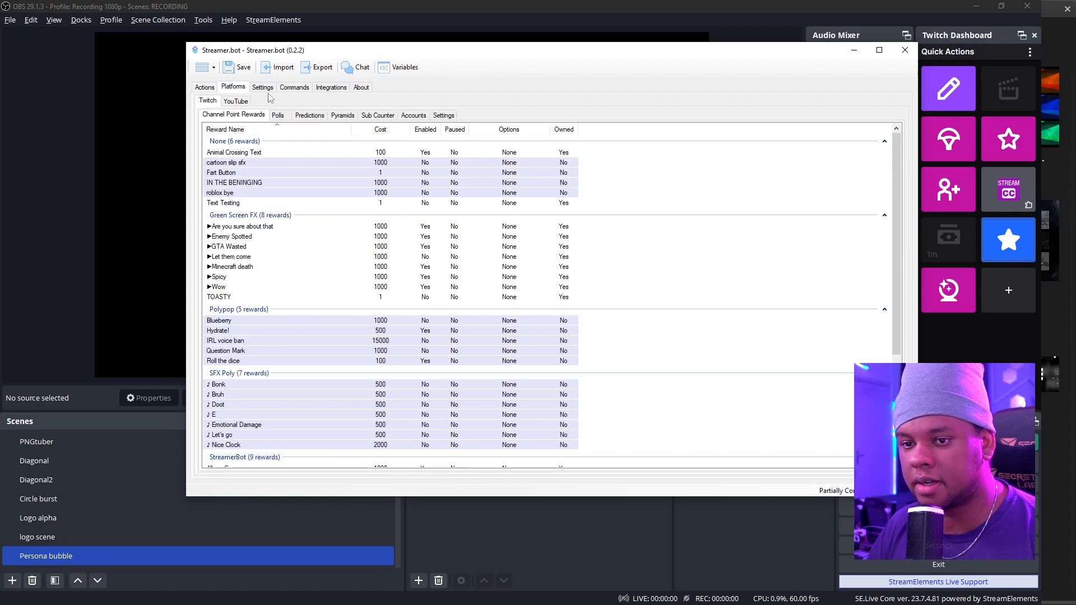
pyautogui.rightClick(648, 242)
pyautogui.press('Escape')
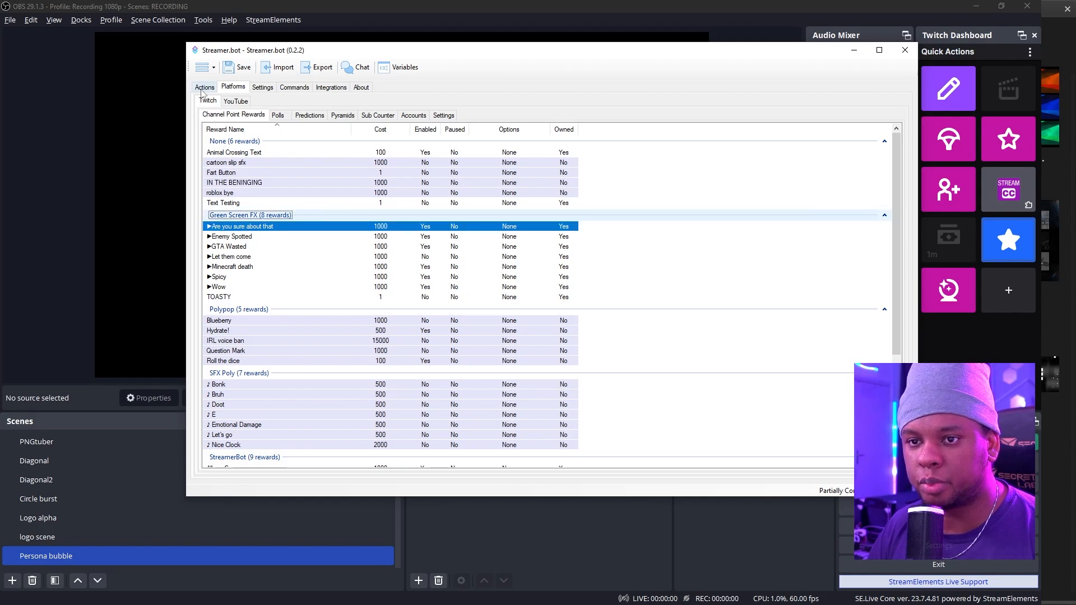
# - Start a Twitch Reward Redemption trigger for the "Persona 5 text" action and look through the selectable rewards
pyautogui.click(204, 88)
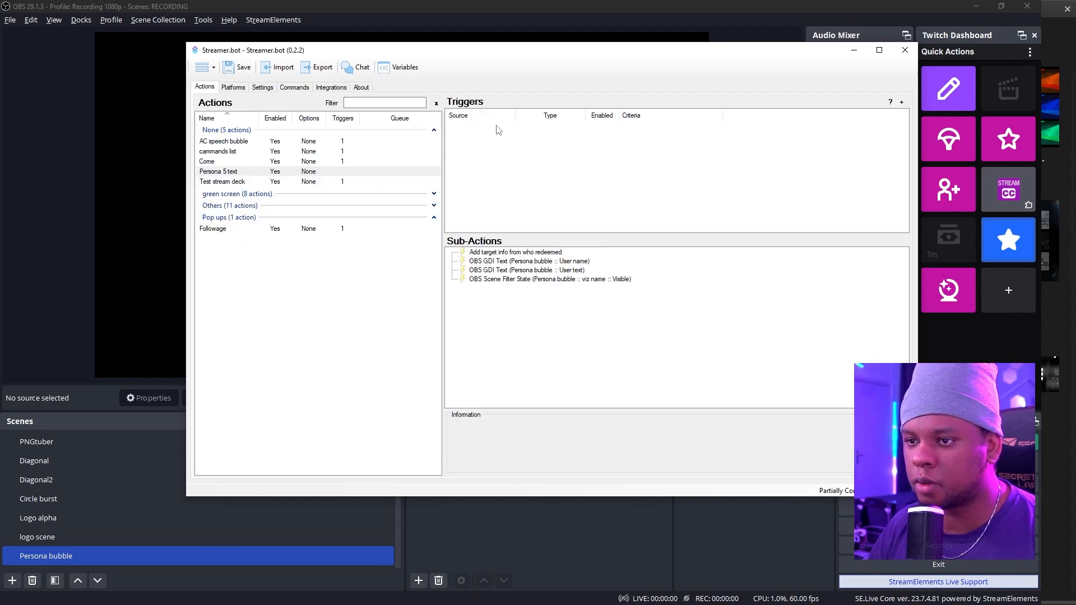
pyautogui.rightClick(520, 147)
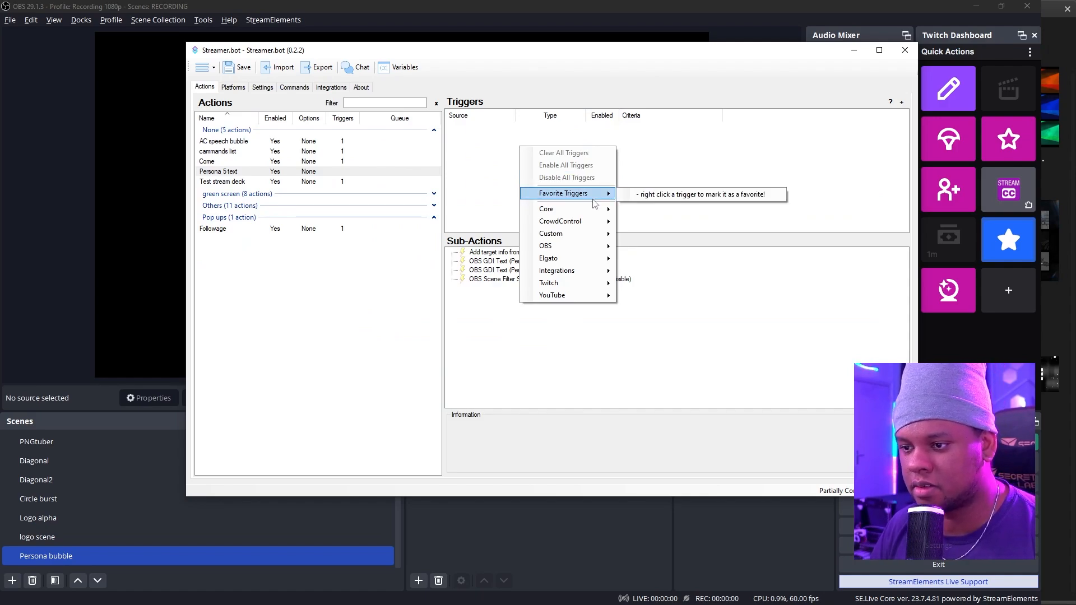
pyautogui.moveTo(582, 289)
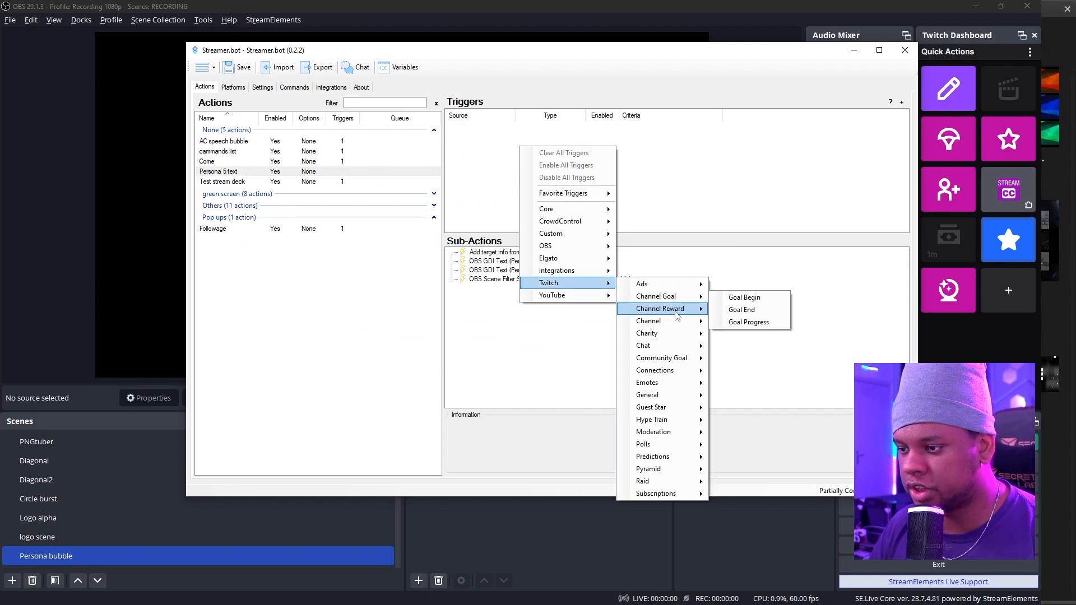
pyautogui.moveTo(678, 309)
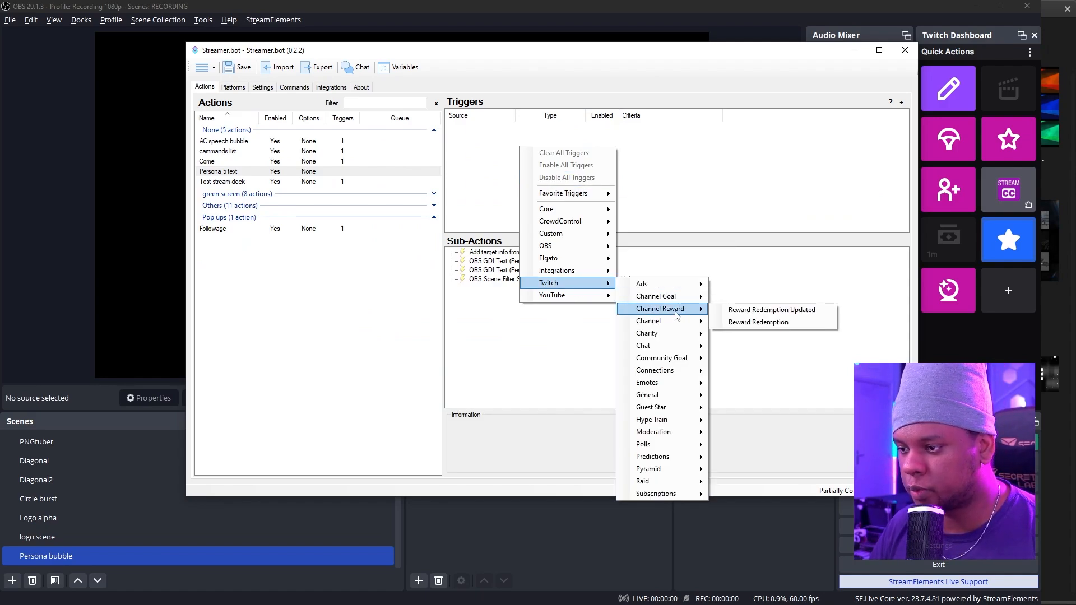
pyautogui.click(732, 327)
pyautogui.click(631, 267)
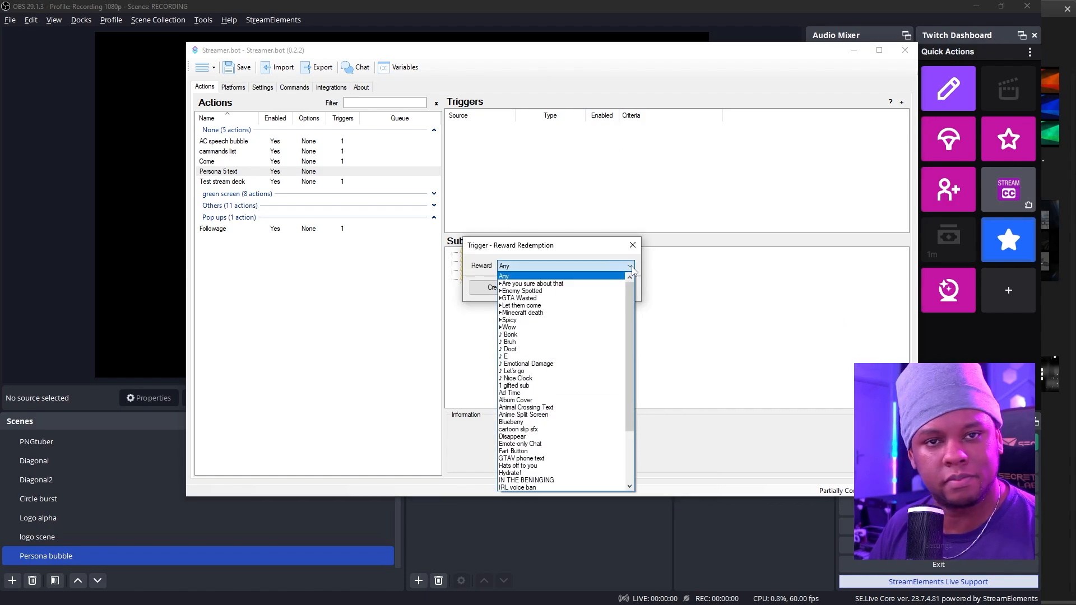
pyautogui.click(631, 268)
# - Create a channel reward titled "Persona 5 speech bubble" with cost 1 and user input required, and assign it to the trigger
pyautogui.click(499, 288)
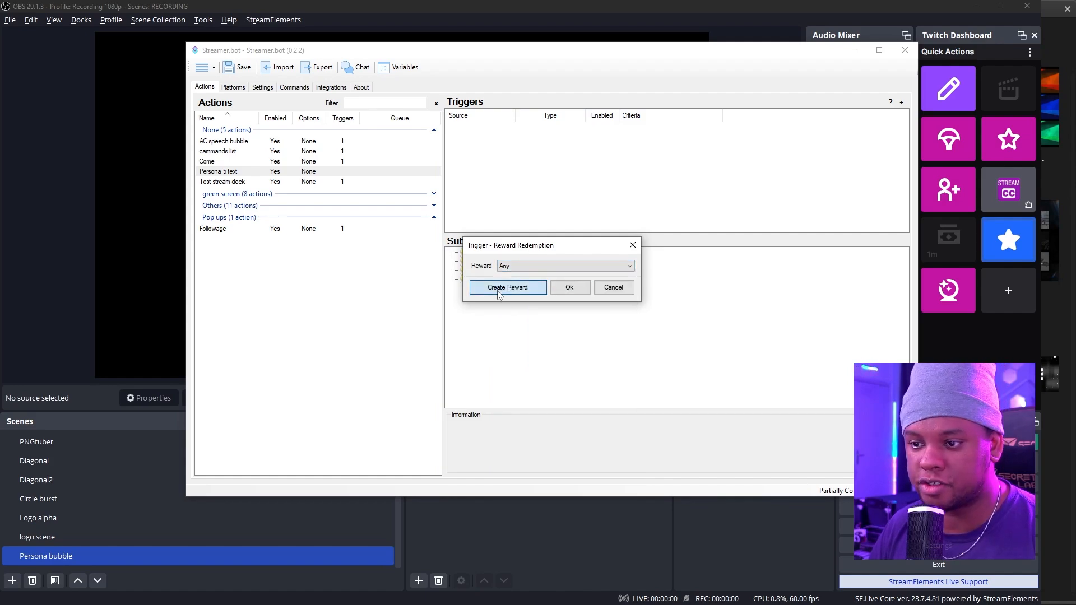
pyautogui.click(499, 180)
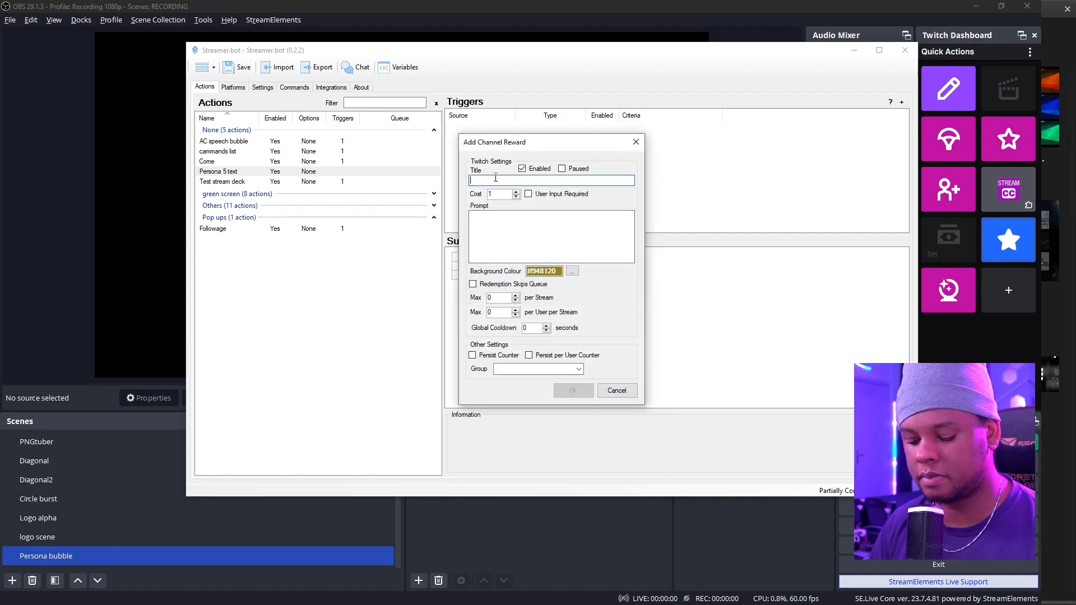
pyautogui.write('Persona 5 speech bubble')
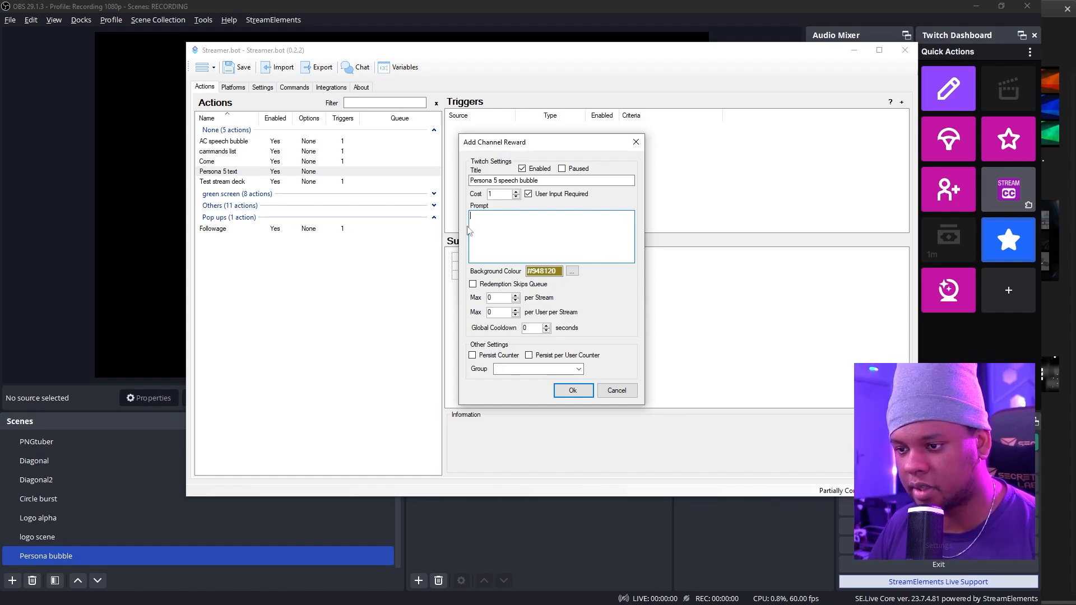
pyautogui.click(580, 370)
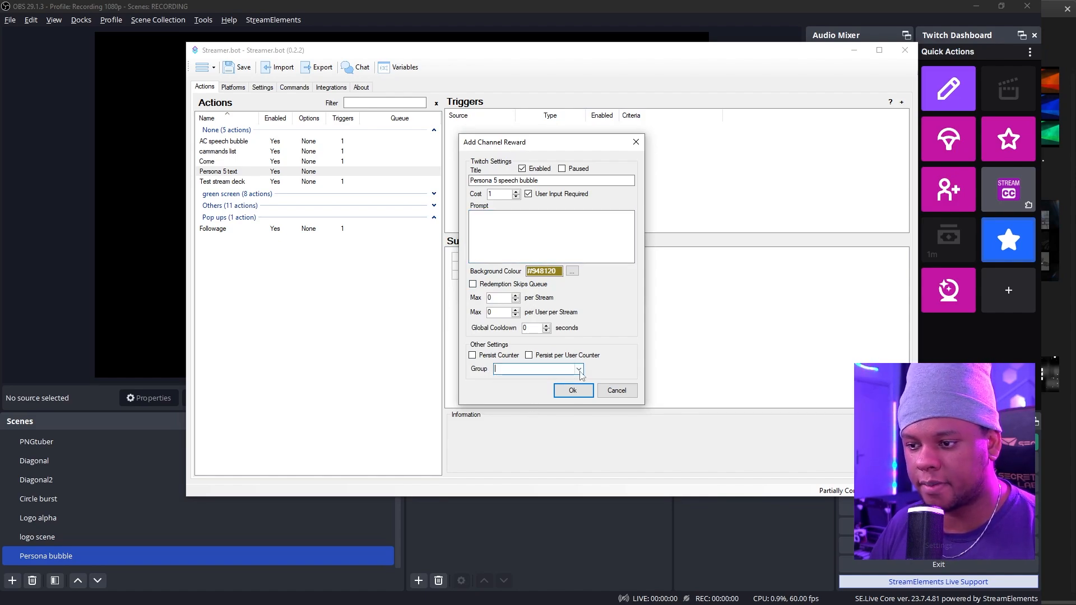
pyautogui.click(572, 390)
pyautogui.click(569, 287)
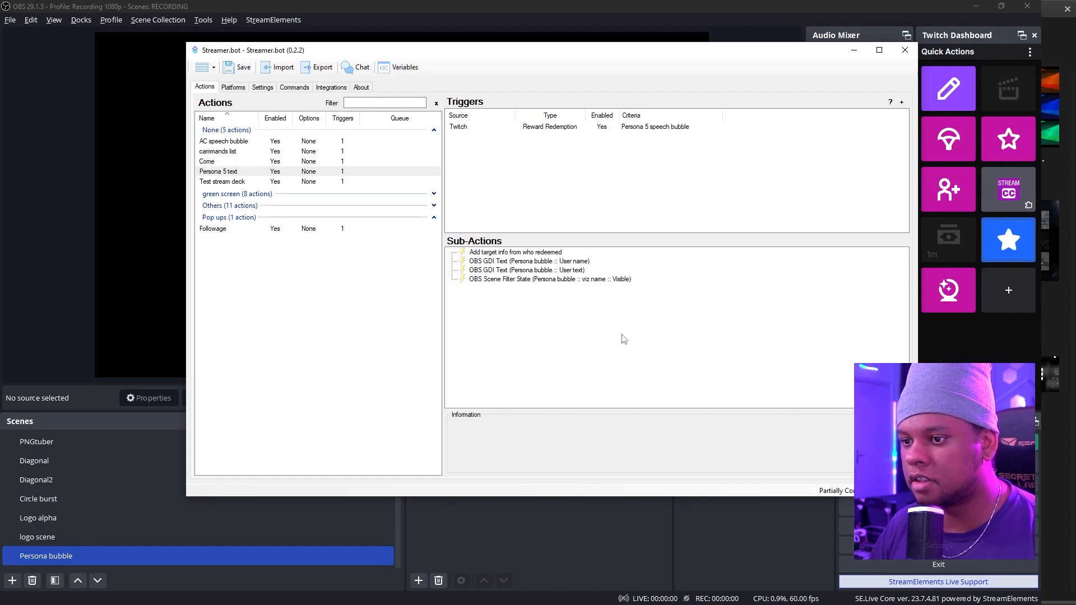
# - Switch to the Twitch chat popout over OBS and redeem "Persona 5 speech bubble" with the message "Testing the persona 5 speech bubble!"
pyautogui.click(521, 541)
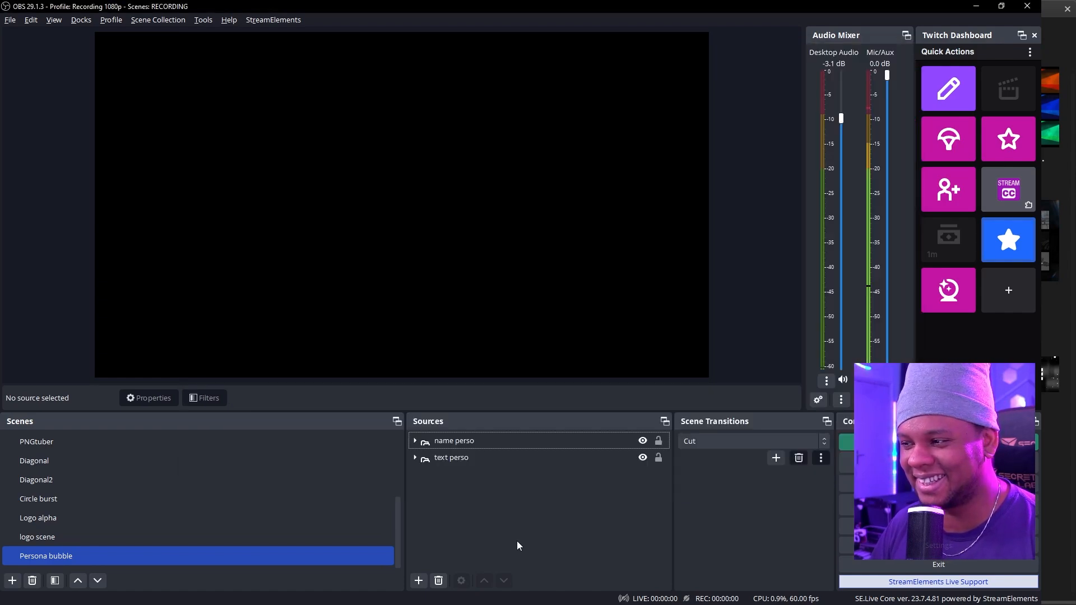
pyautogui.click(76, 22)
pyautogui.click(849, 140)
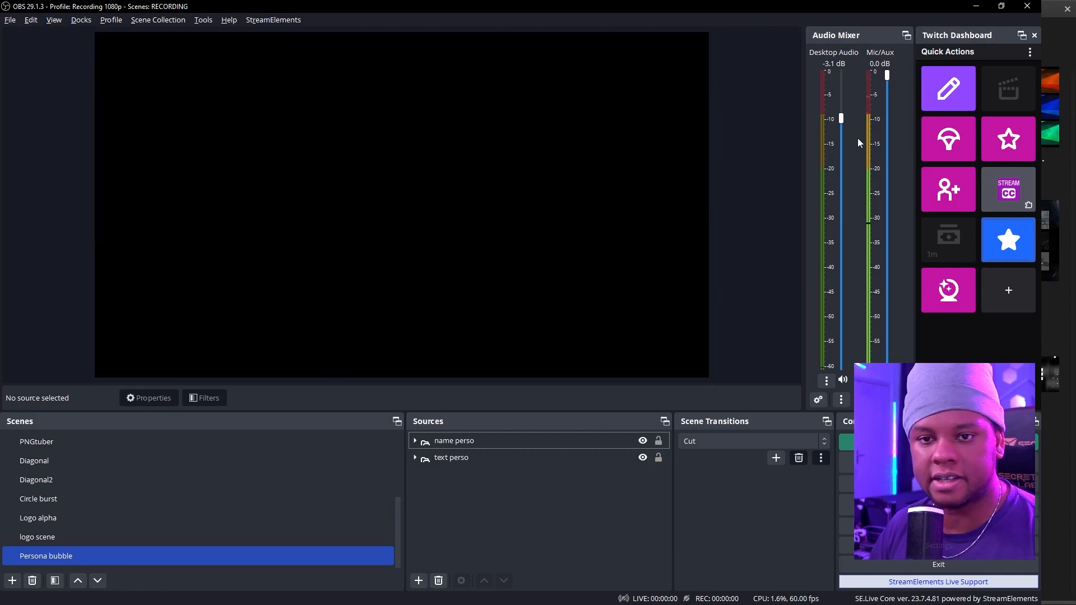
pyautogui.hotkey('alt', 'Tab')
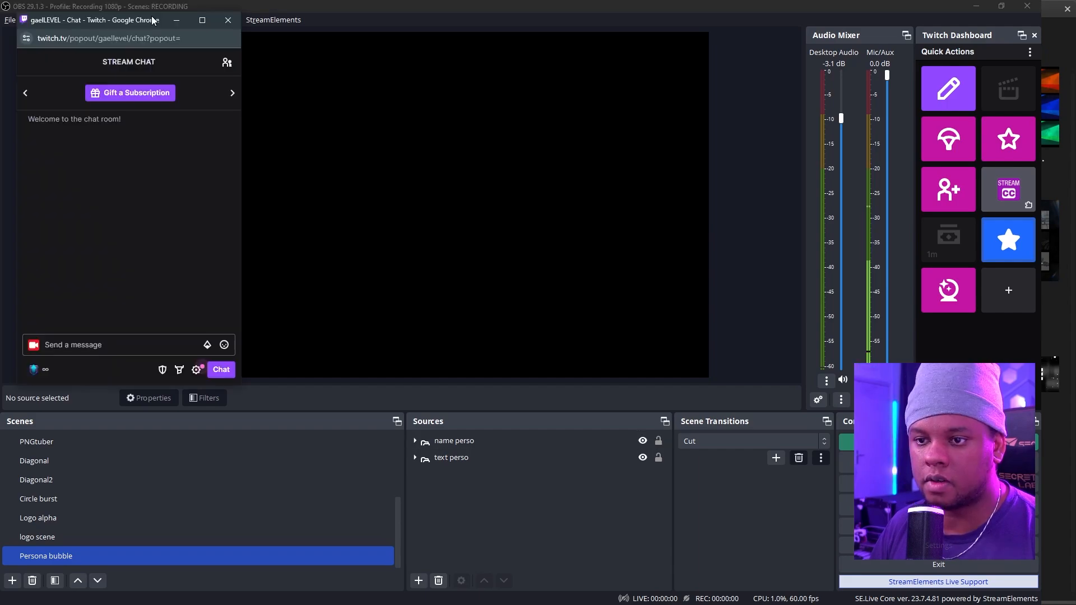
pyautogui.click(51, 392)
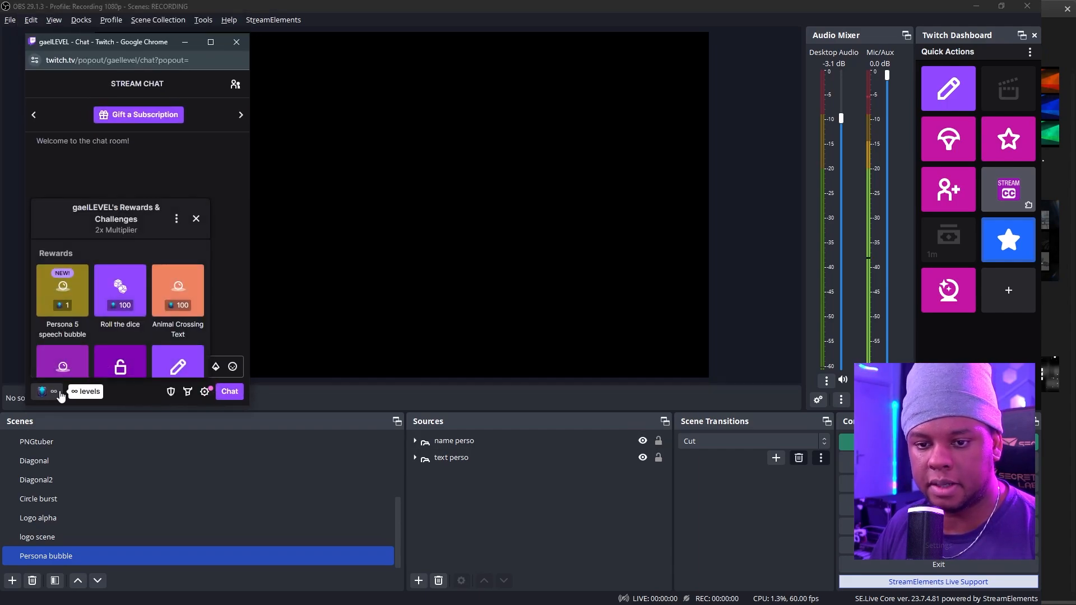
pyautogui.click(62, 298)
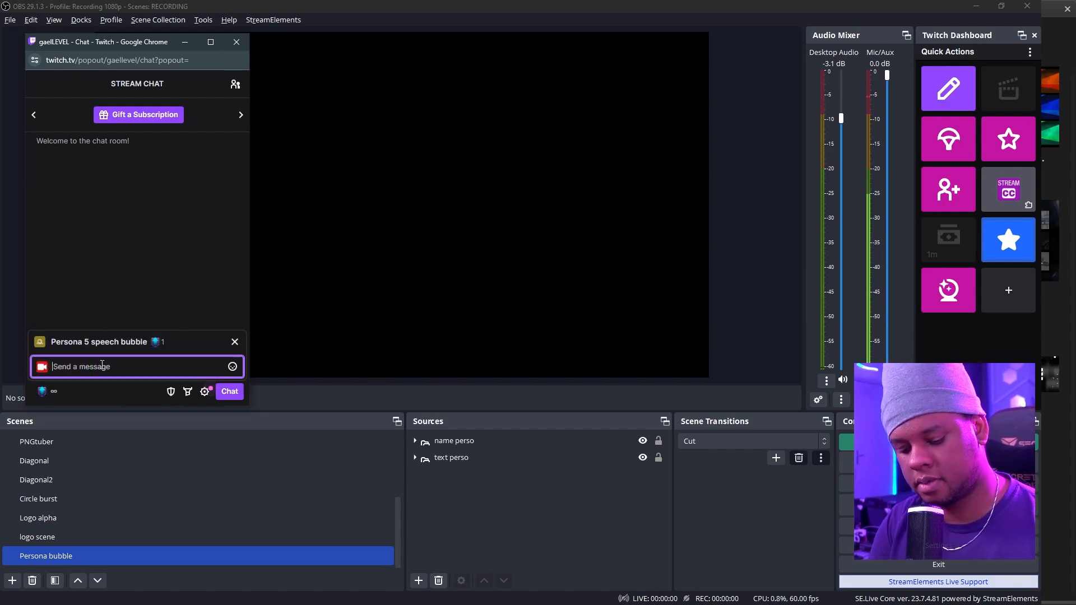
pyautogui.write('Testing the')
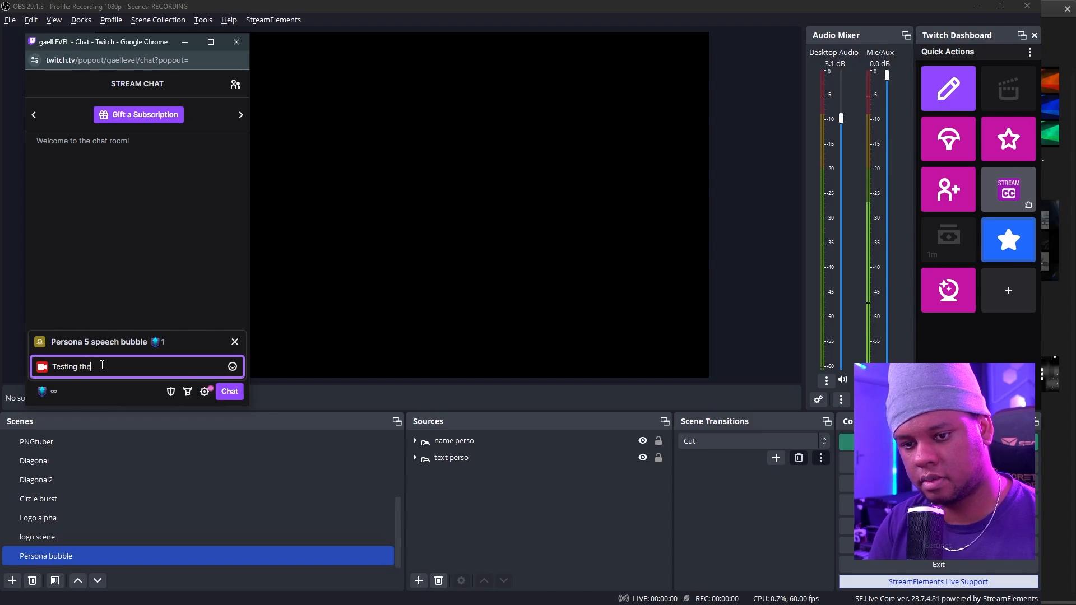
pyautogui.write(' persona 5 speech bubble!')
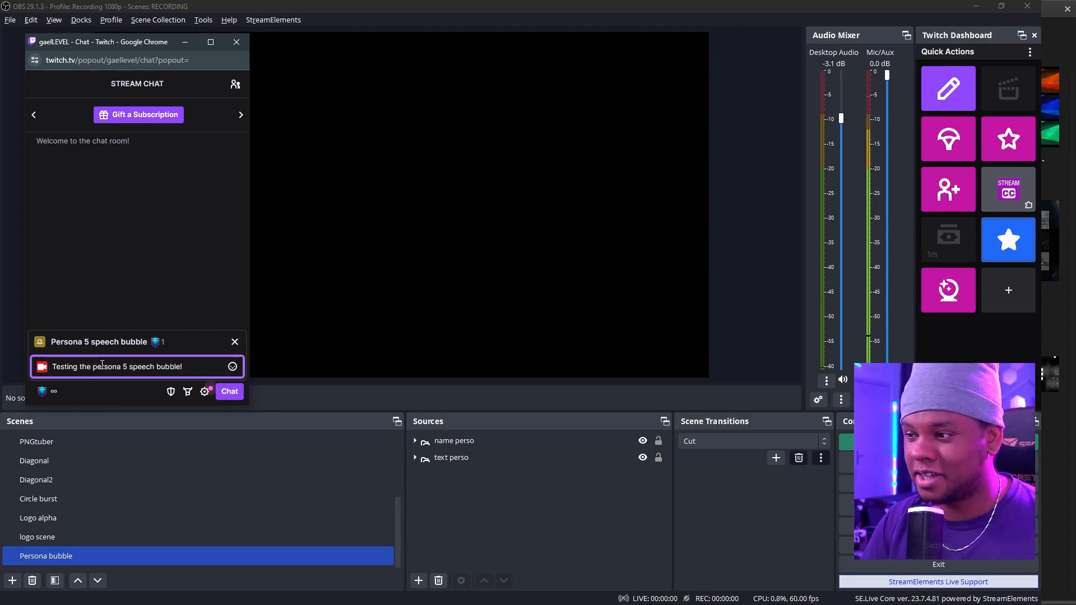
pyautogui.press('Return')
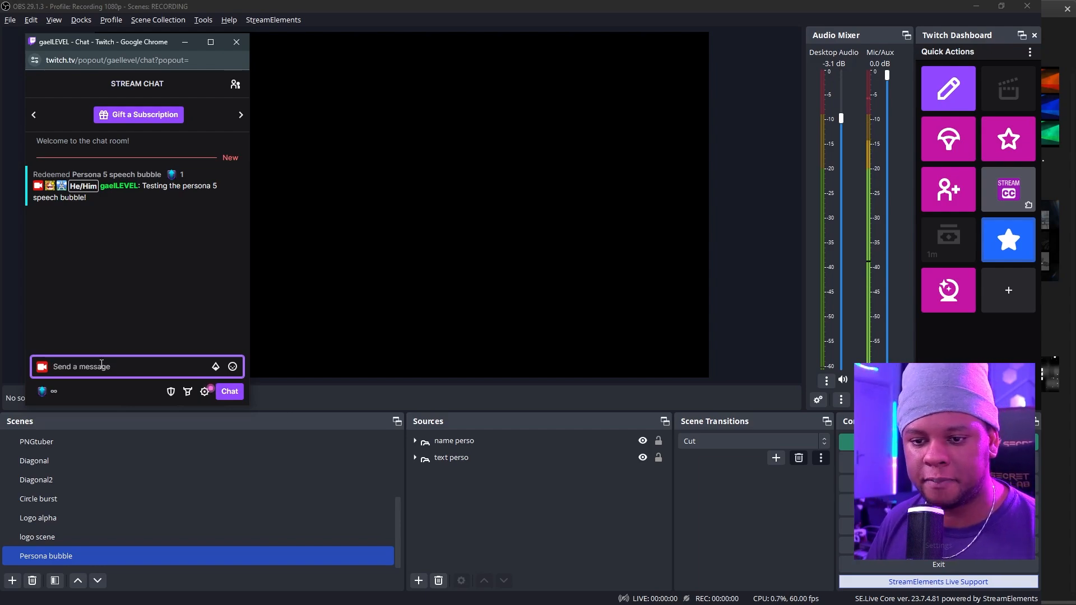
pyautogui.click(429, 512)
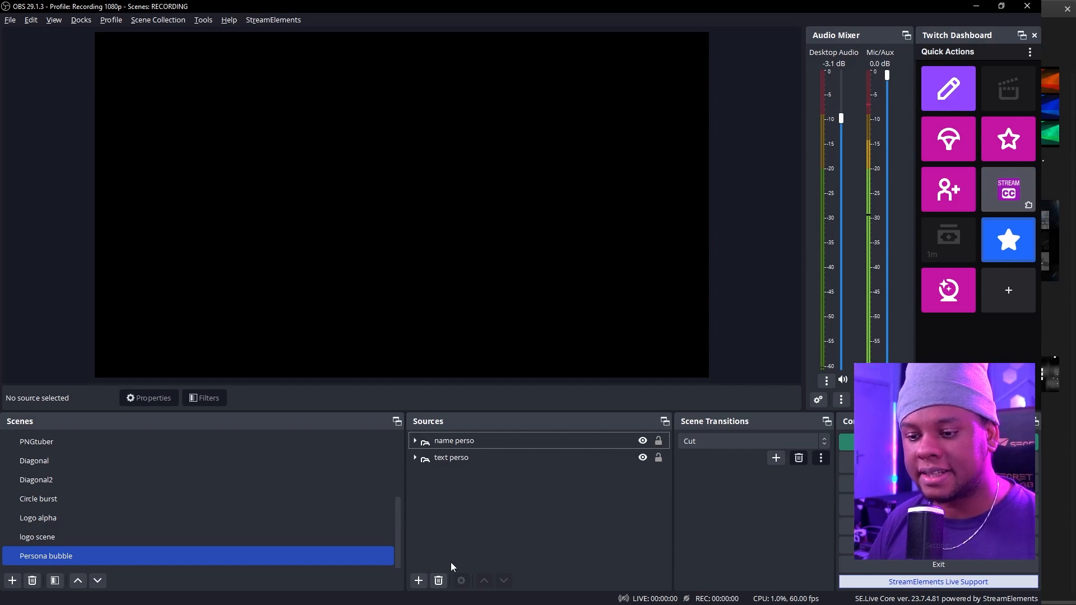
pyautogui.click(419, 581)
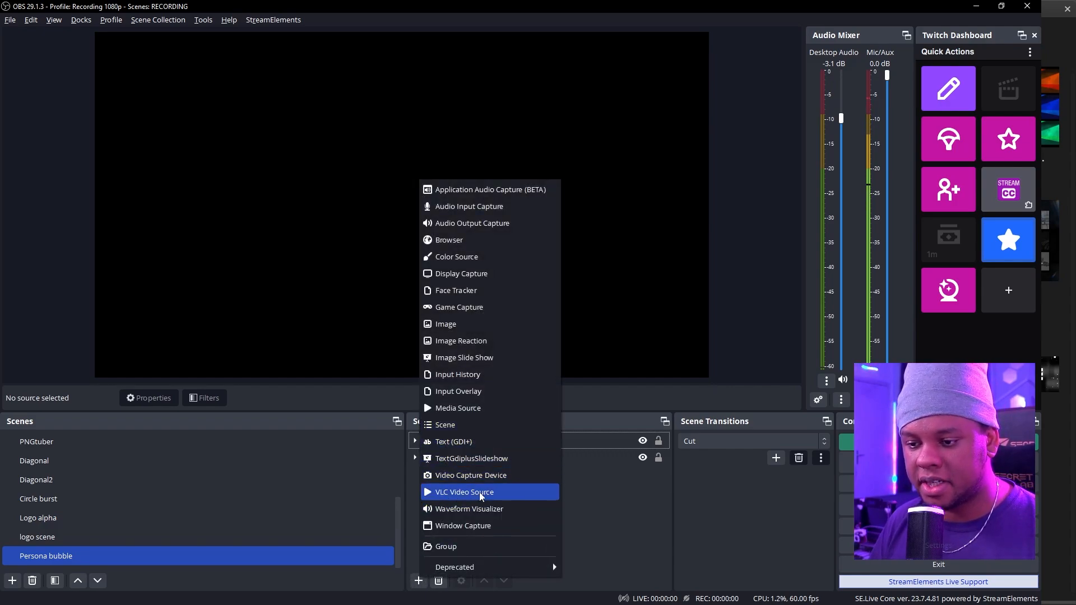
pyautogui.click(589, 518)
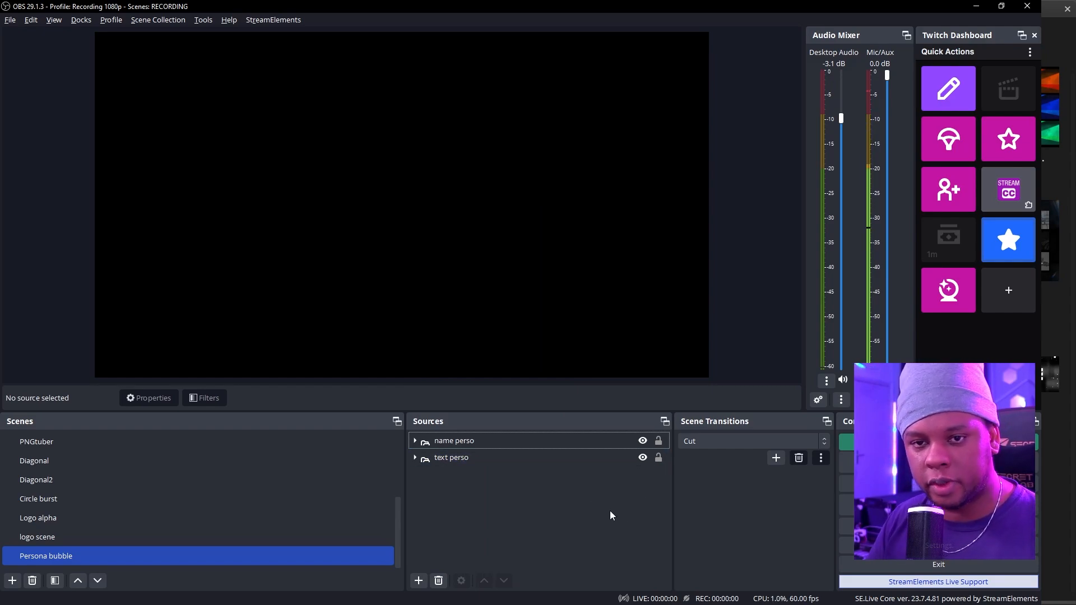
# - Add the existing "Persona bubble" scene as a source in the scene named "Scene"
pyautogui.scroll(2, 161, 489)
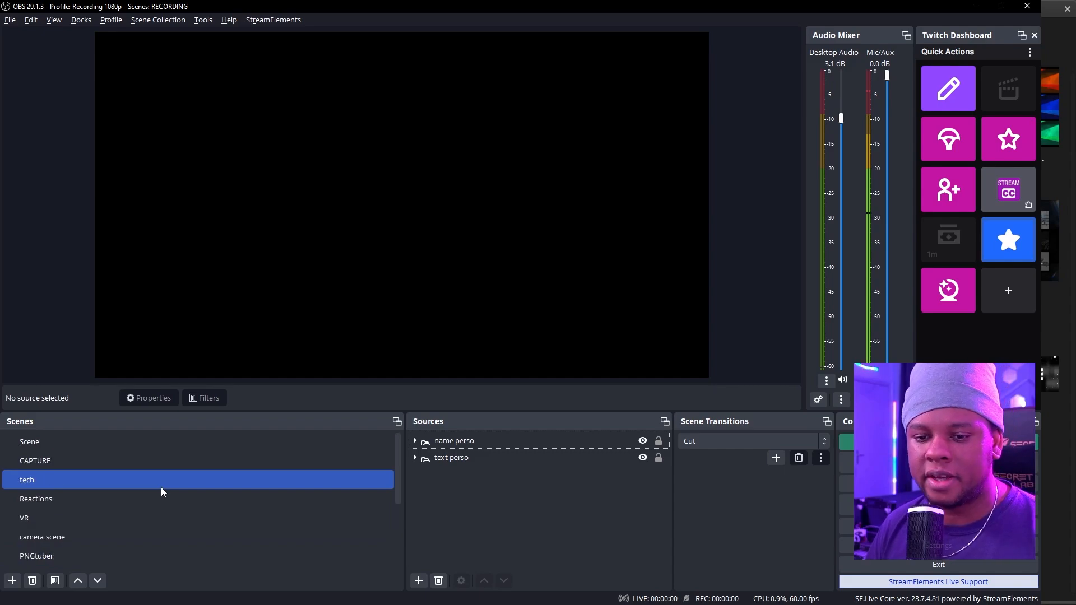
pyautogui.scroll(-2, 161, 489)
pyautogui.scroll(2, 162, 491)
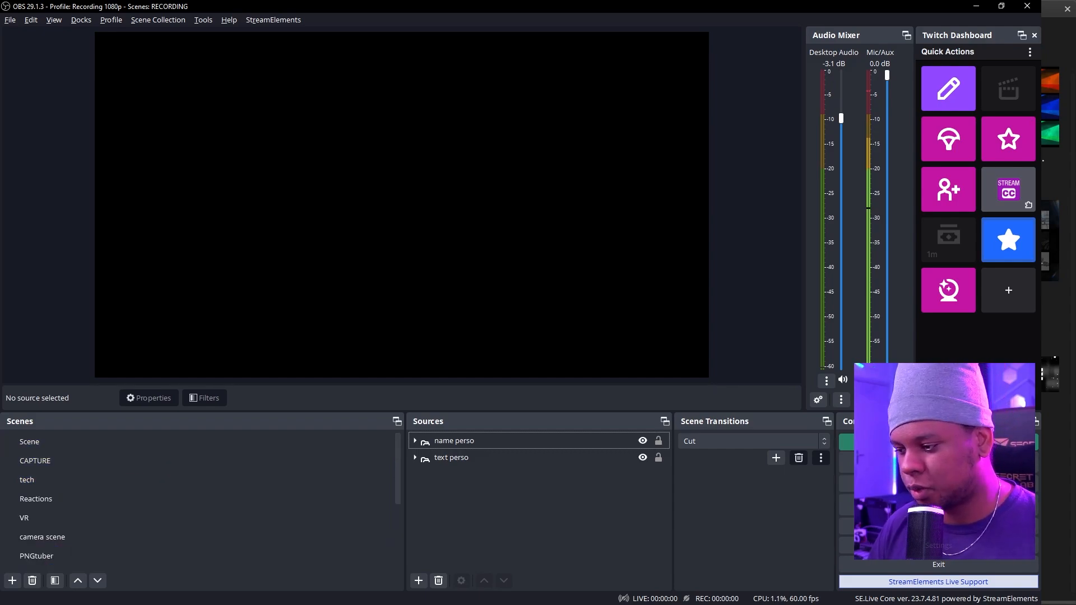
pyautogui.click(162, 442)
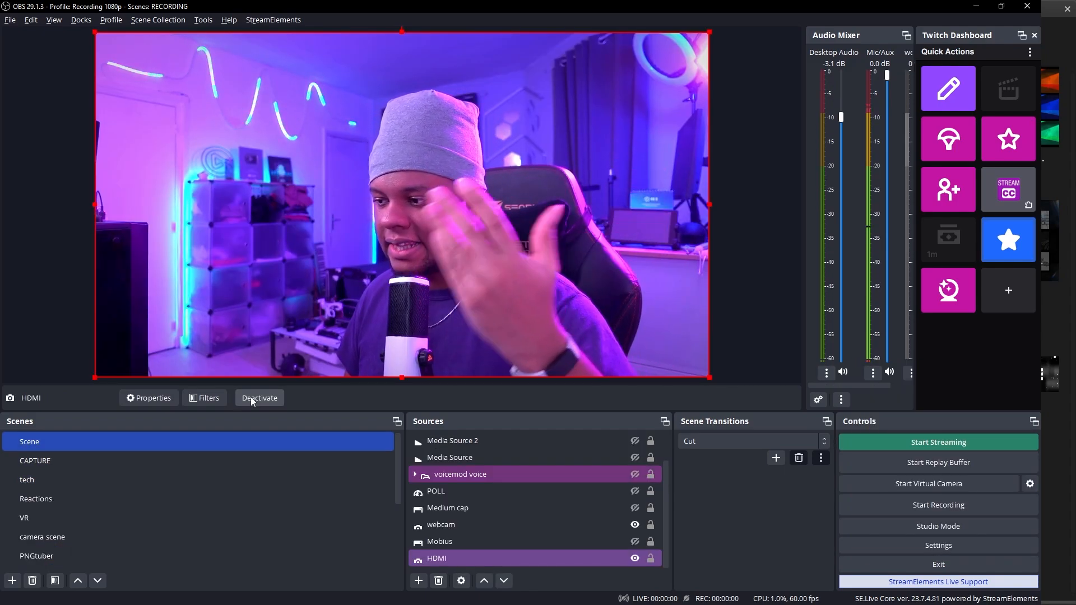
pyautogui.click(419, 583)
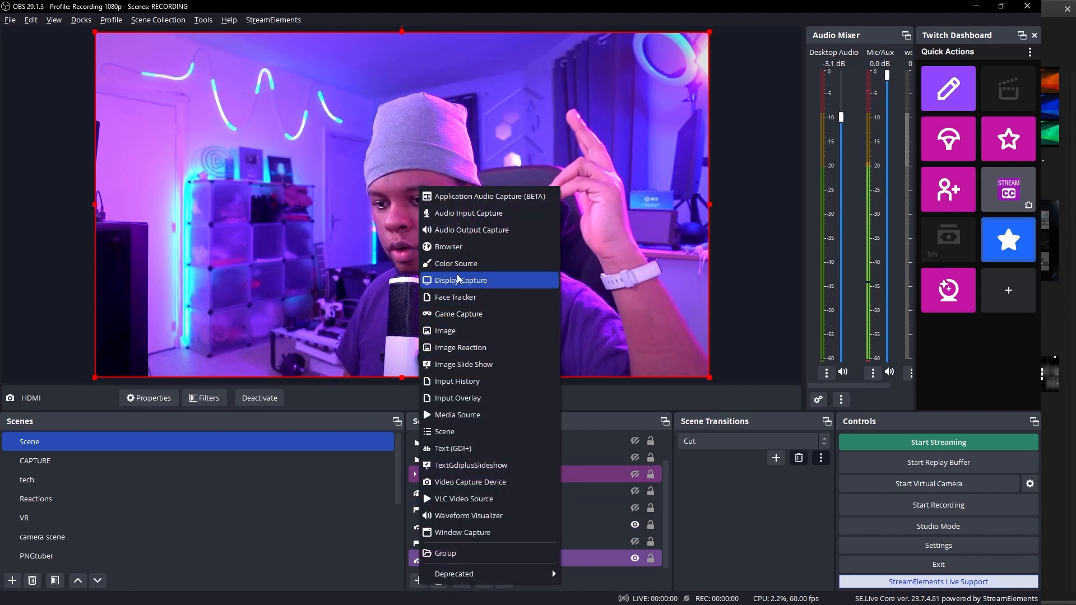
pyautogui.click(444, 431)
pyautogui.scroll(-3, 530, 298)
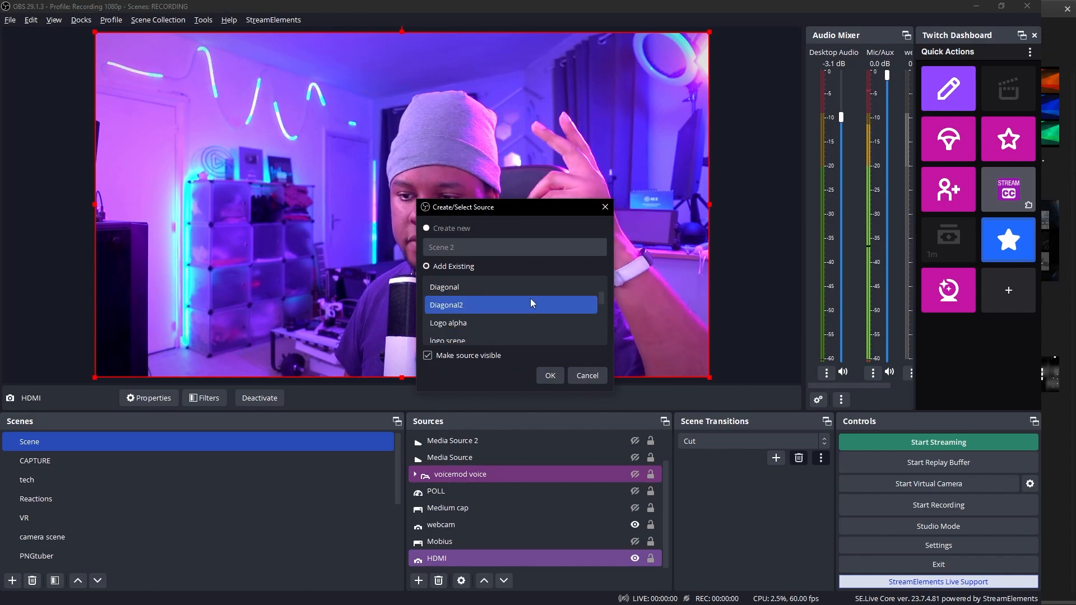
pyautogui.scroll(-1, 530, 299)
pyautogui.scroll(2, 530, 298)
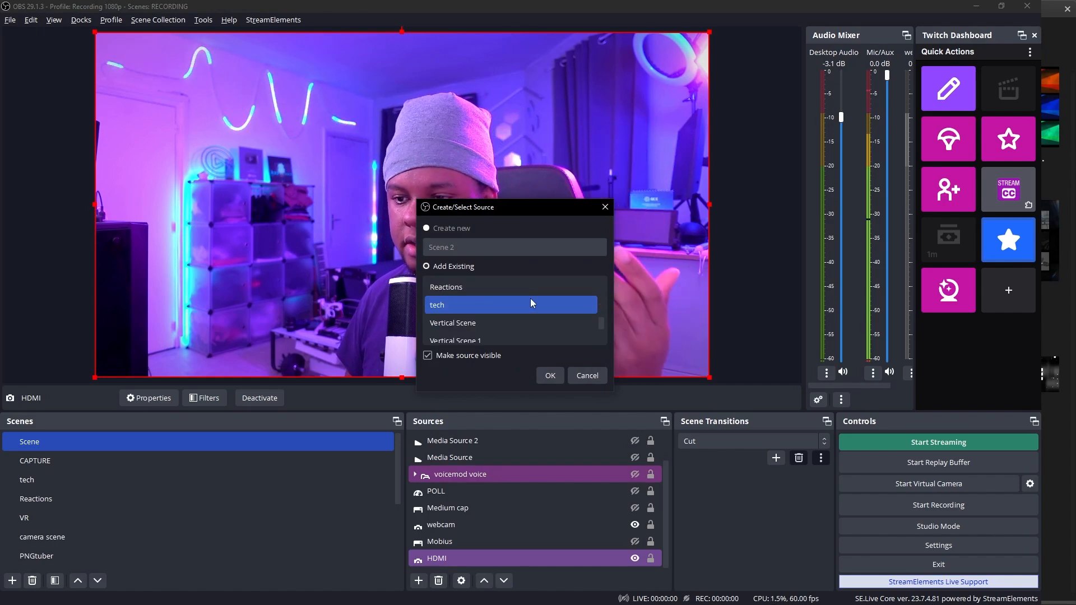
pyautogui.click(551, 373)
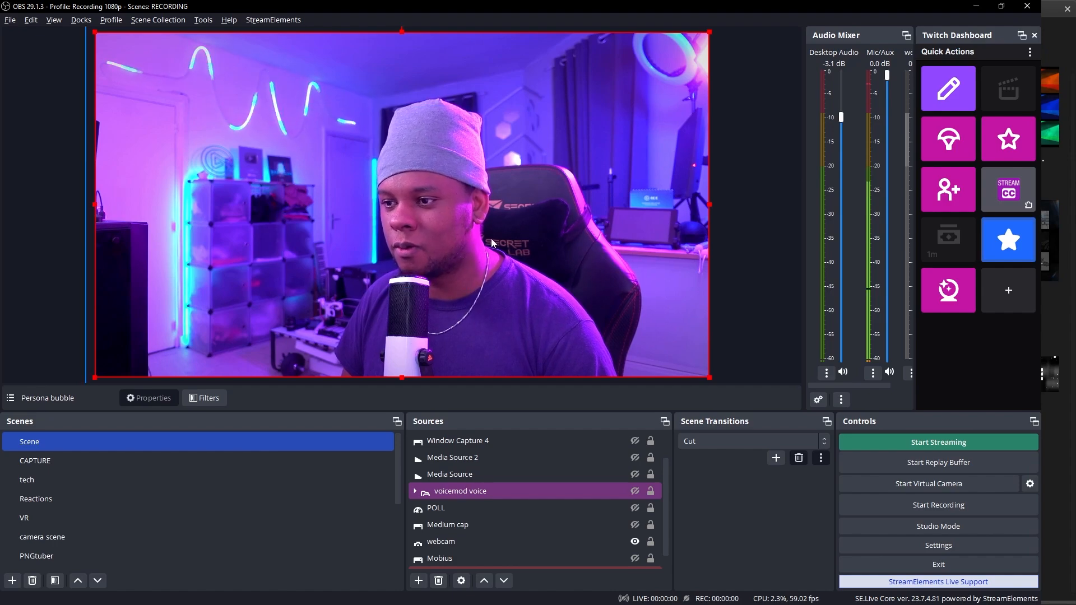
# - Move the Persona bubble source partly past the canvas's left edge and shrink it, leaving about 230 px above and 625 px to its right
pyautogui.moveTo(523, 247); pyautogui.dragTo(452, 250)
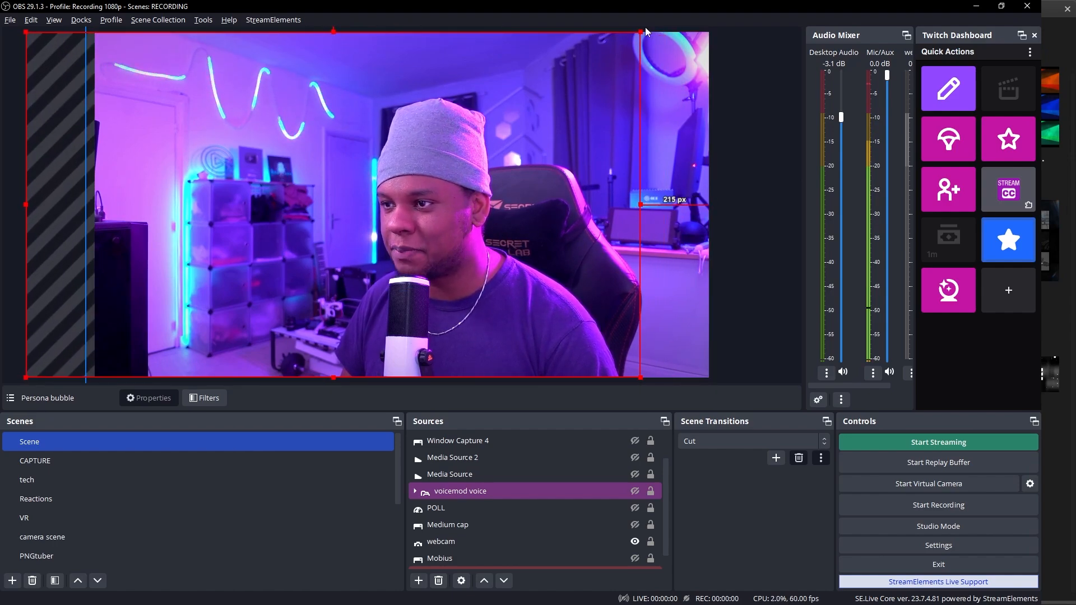
pyautogui.moveTo(642, 30); pyautogui.dragTo(510, 129)
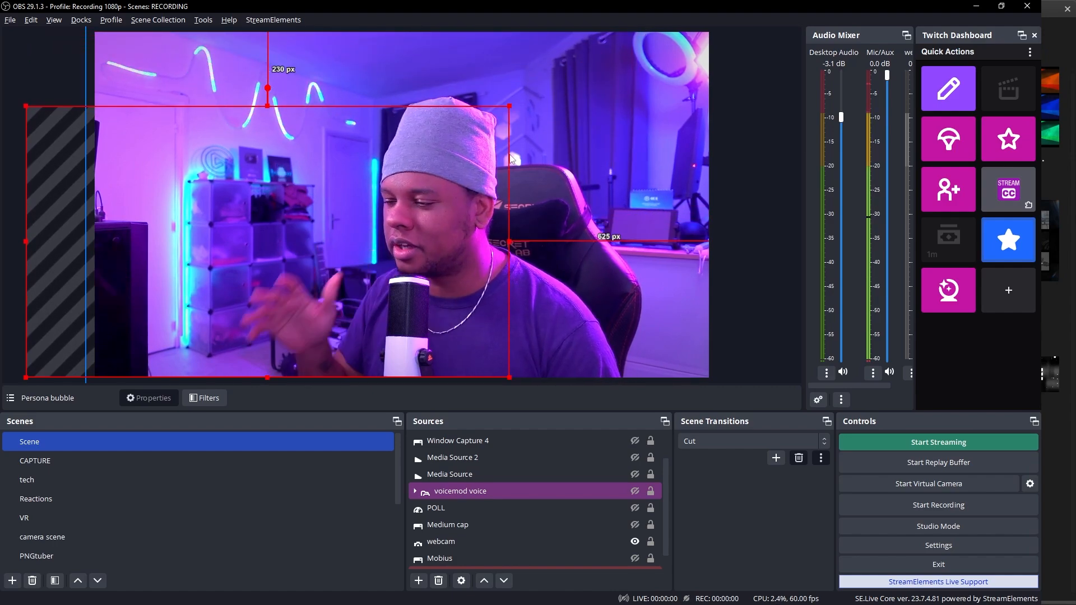
# - Redeem "Persona 5 speech bubble" in the Twitch chat popout with the message "Hey dude! Love your stuff! Keep it up!" and minimize the chat window
pyautogui.moveTo(1075, 27); pyautogui.dragTo(641, 28)
pyautogui.click(530, 373)
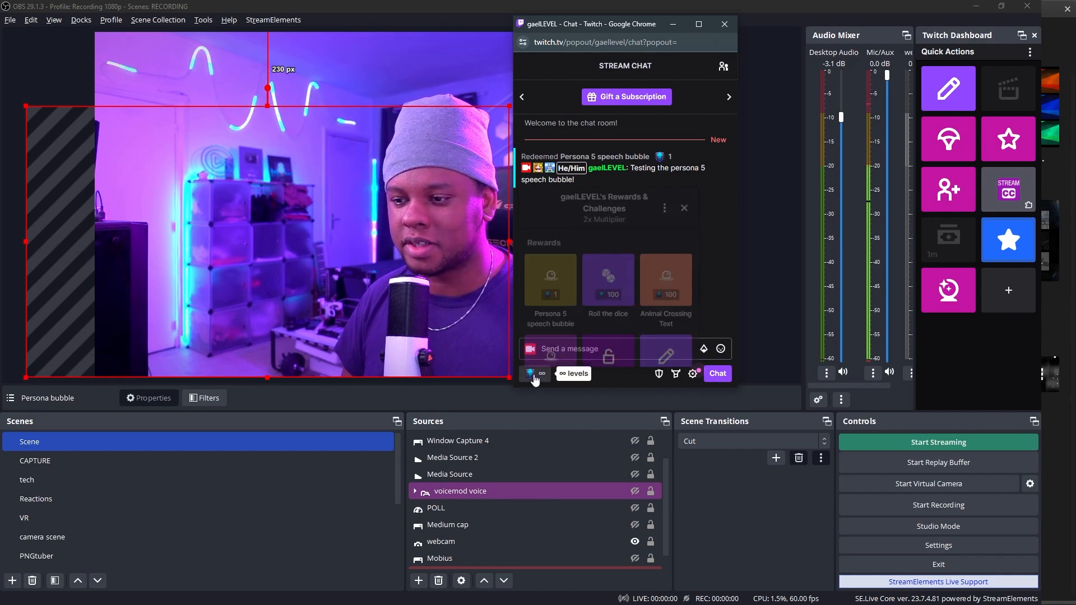
pyautogui.click(547, 270)
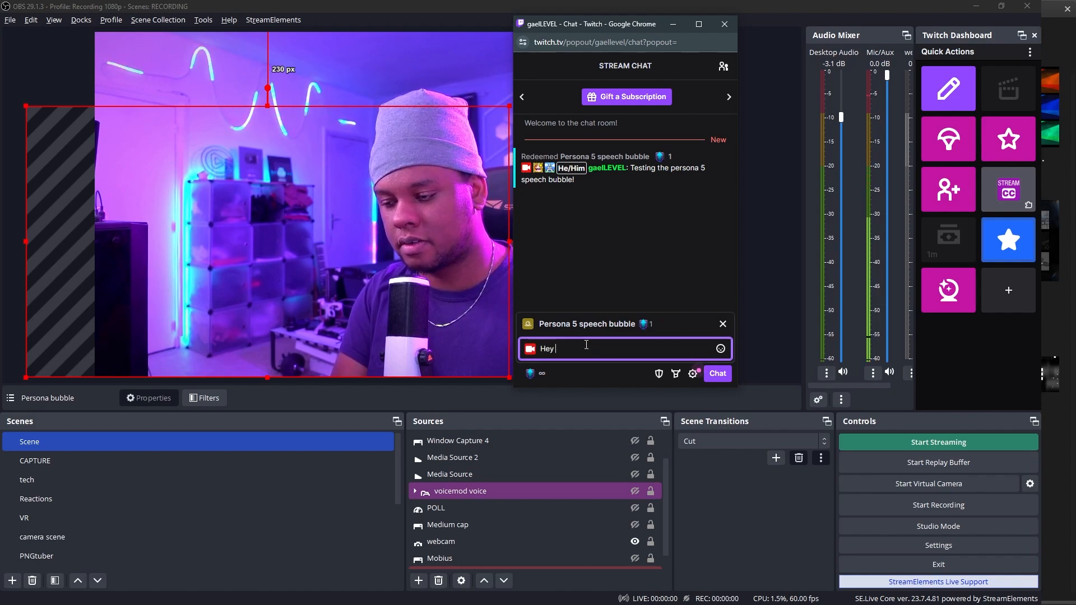
pyautogui.write('Hey dud')
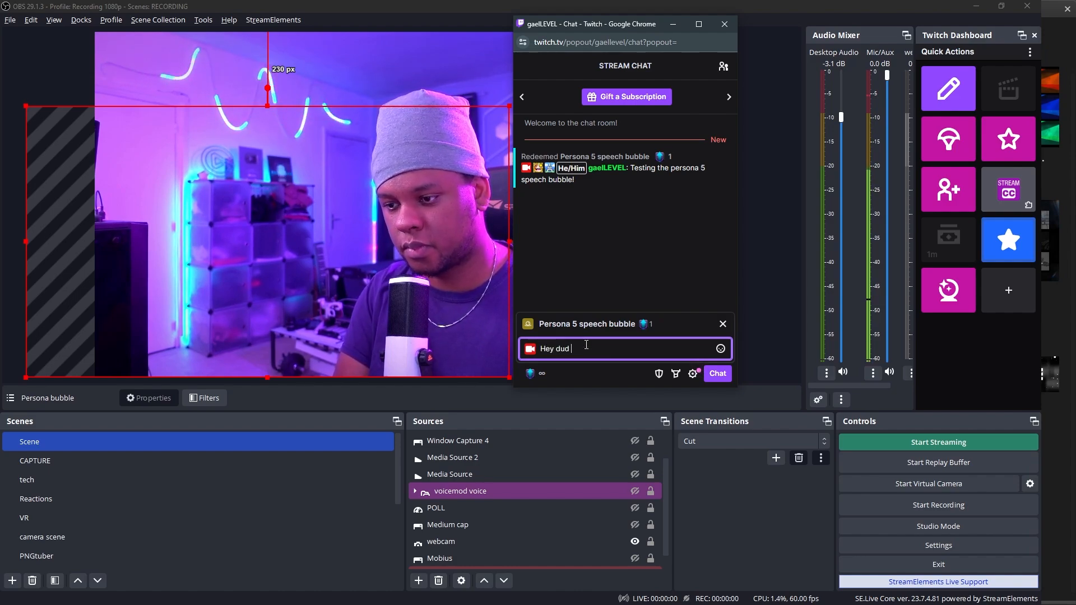
pyautogui.write('e! Love your stuff! Keep it up!')
pyautogui.press('Return')
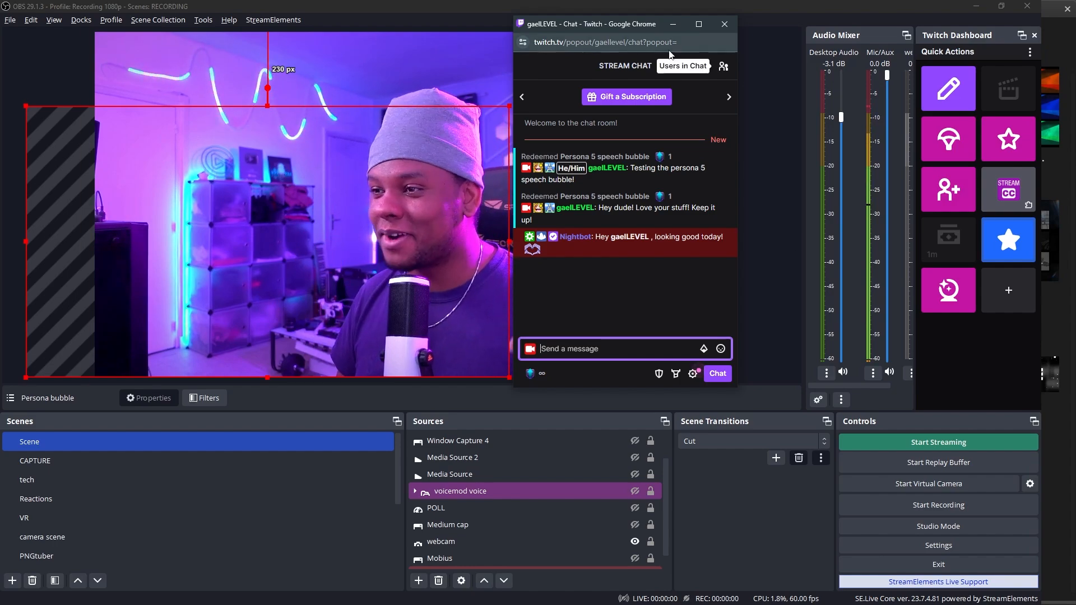
pyautogui.click(672, 24)
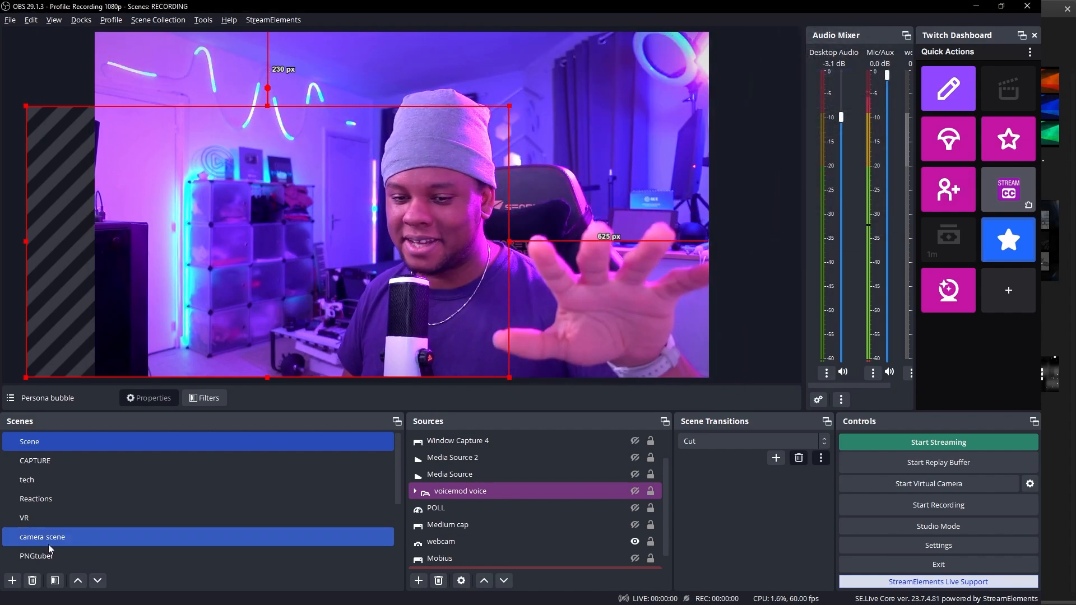
# - In the Persona bubble scene's filters, set viz text's Next Move to None and run viz name so the bubble stays on screen
pyautogui.scroll(-2, 55, 539)
pyautogui.rightClick(72, 554)
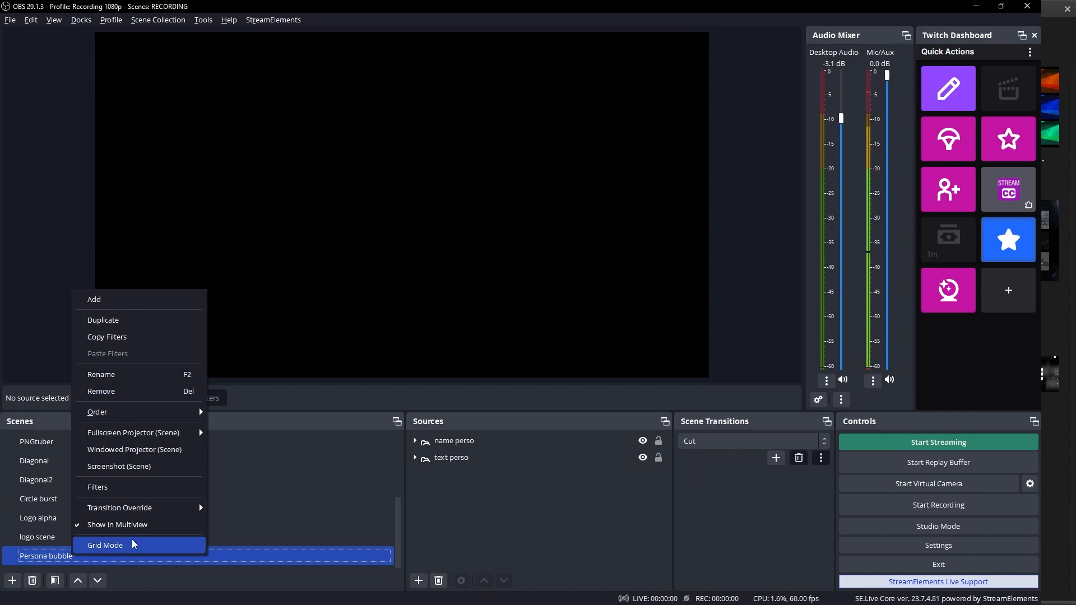
pyautogui.click(125, 496)
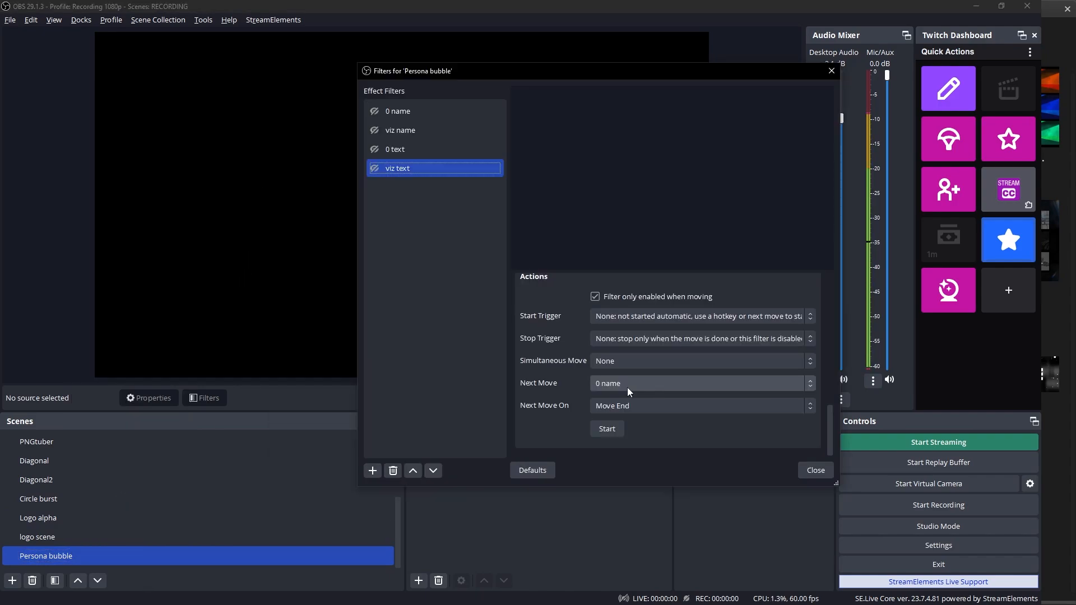
pyautogui.click(627, 388)
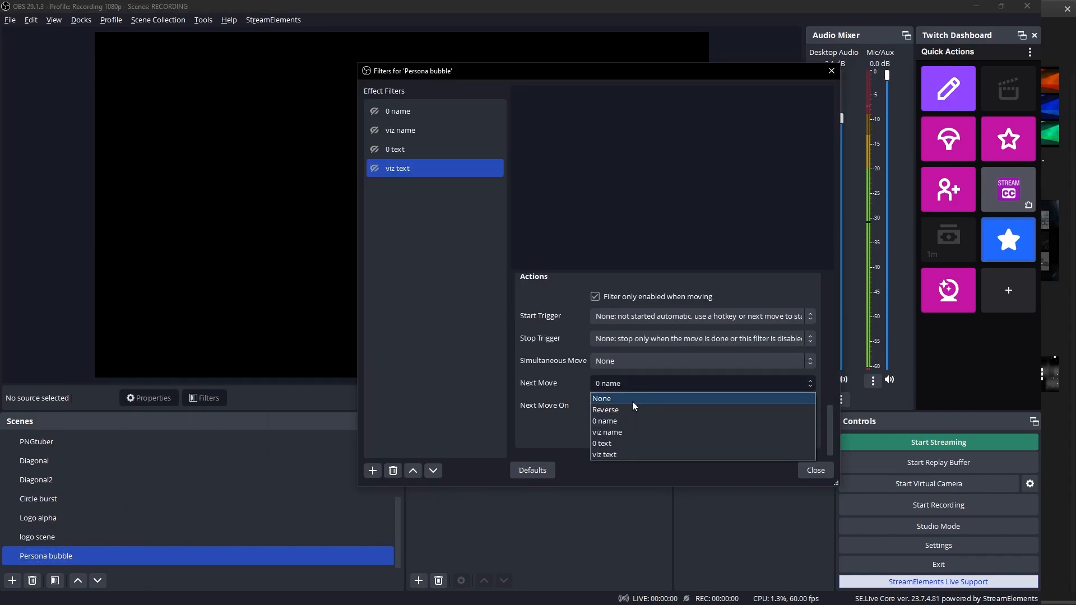
pyautogui.click(632, 401)
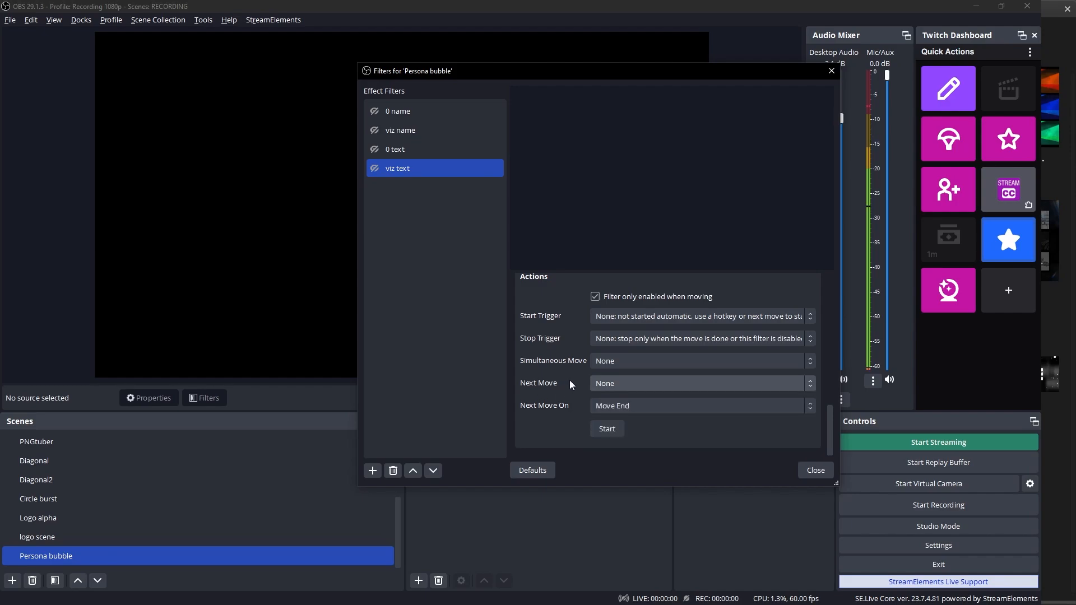
pyautogui.click(375, 131)
pyautogui.moveTo(476, 73); pyautogui.dragTo(810, 58)
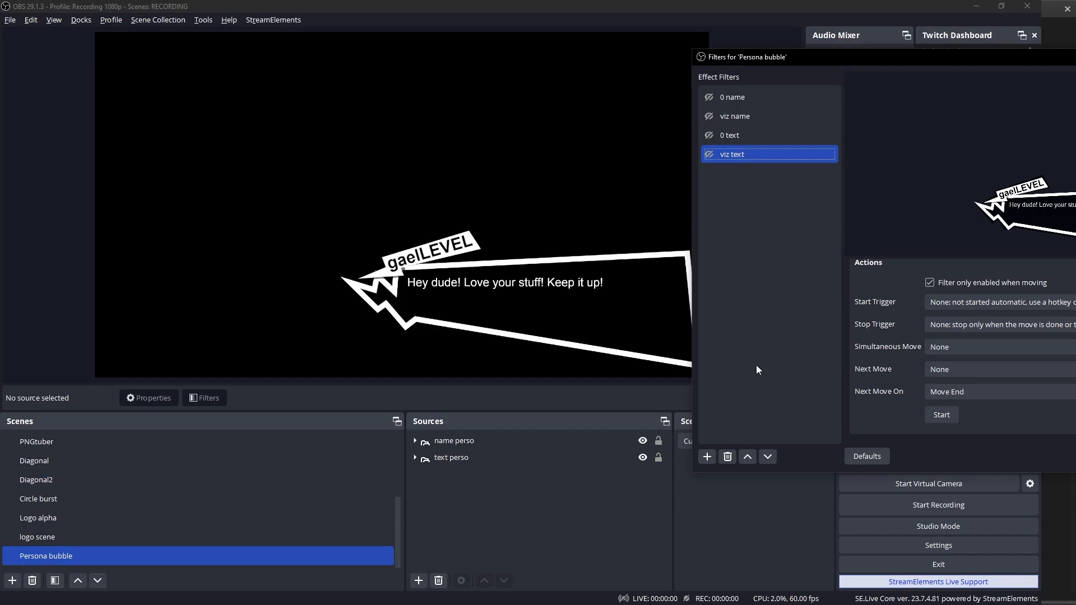
# - Add a User-defined shader filter to the Persona bubble scene and enable loading its shader text from a file
pyautogui.click(703, 457)
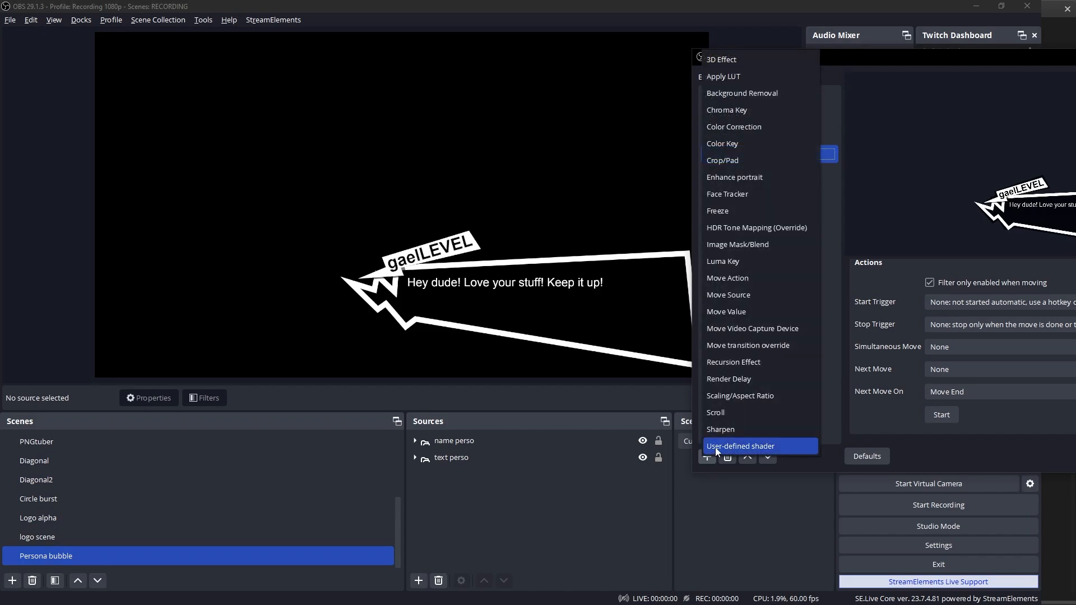
pyautogui.click(715, 447)
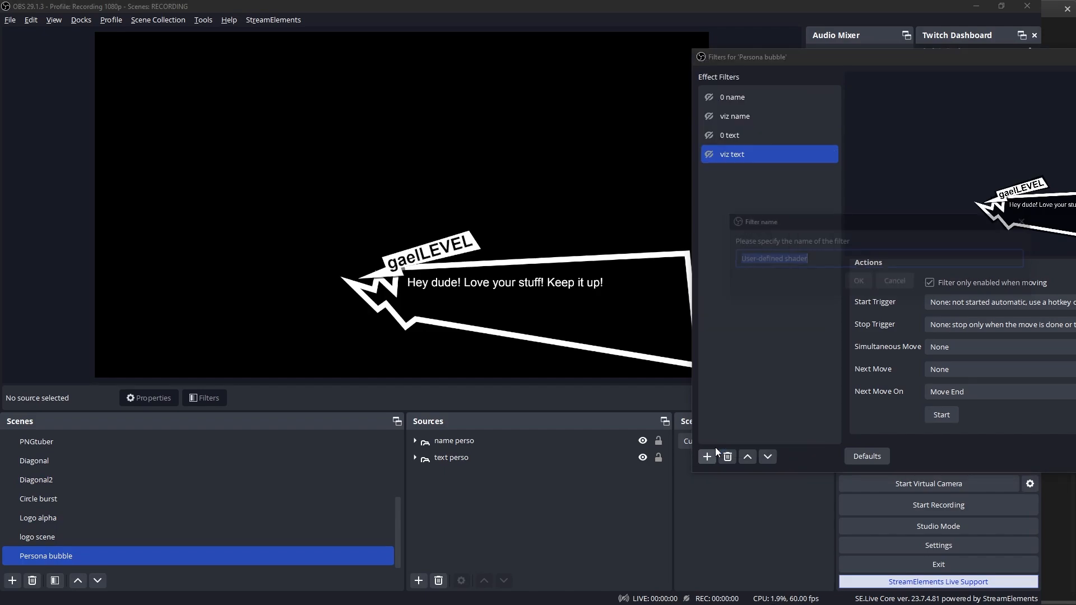
pyautogui.press('Return')
pyautogui.moveTo(809, 59); pyautogui.dragTo(610, 57)
pyautogui.click(734, 382)
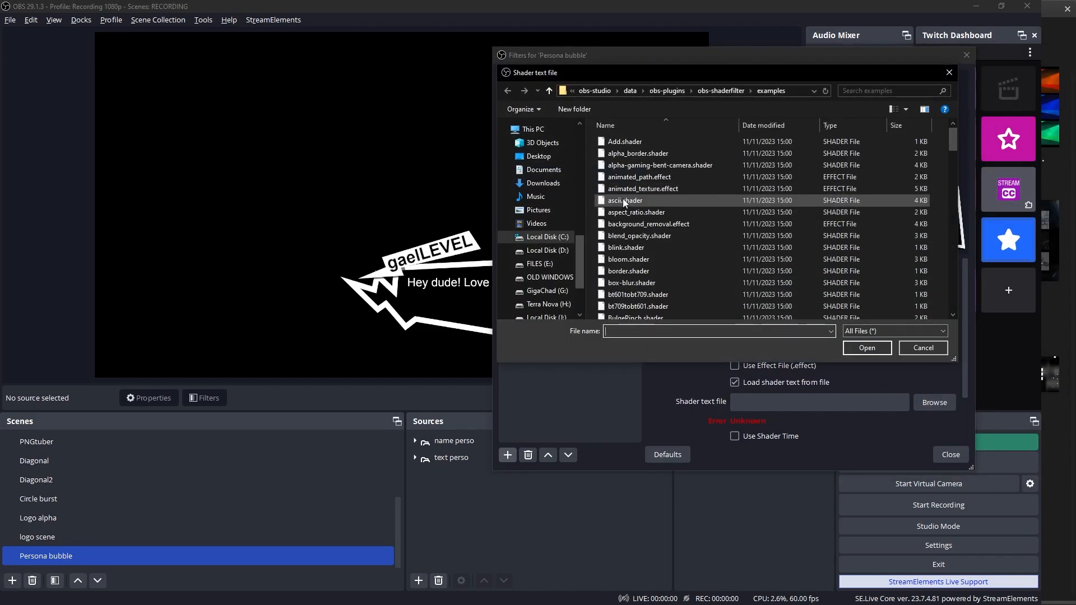
# - Load ripple.shader as the shader text file and set distance factor to 46, time factor to 3.843 and power factor to 0.228
pyautogui.scroll(-3, 623, 199)
pyautogui.scroll(-2, 734, 205)
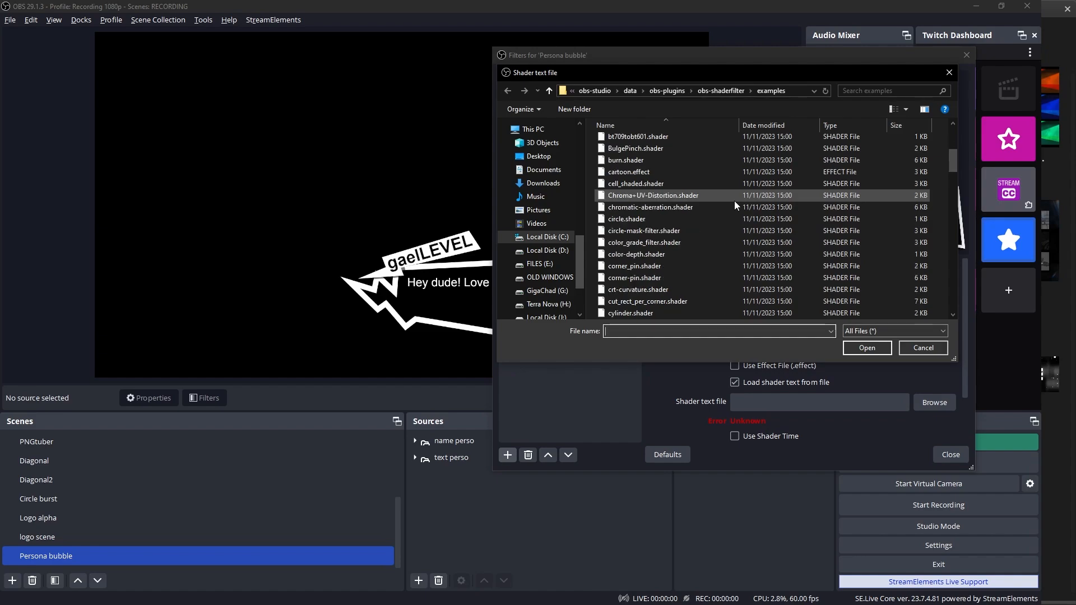
pyautogui.scroll(-1, 734, 205)
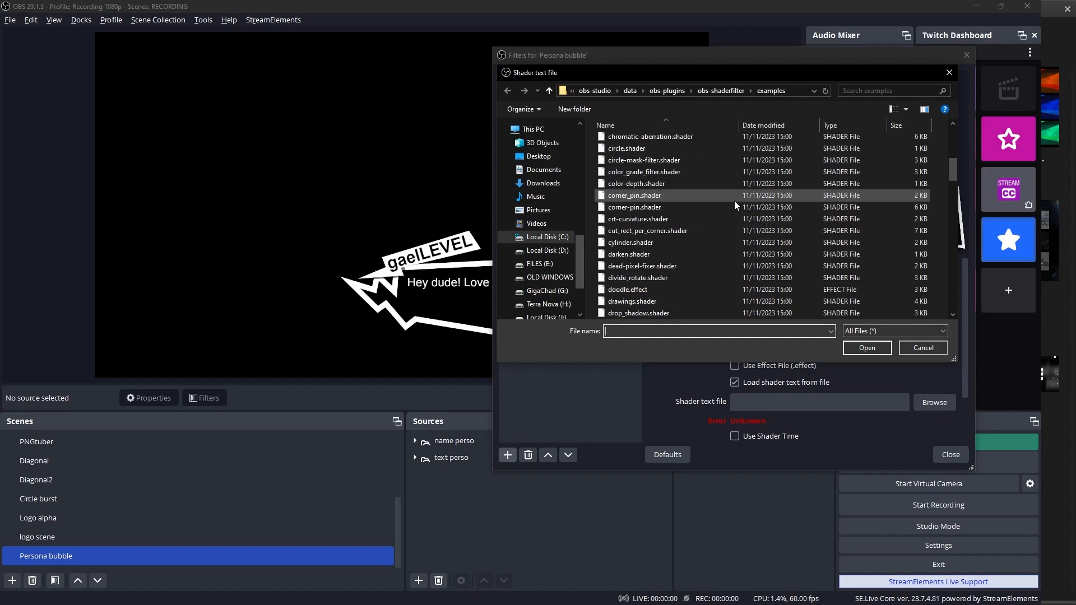
pyautogui.scroll(-5, 734, 201)
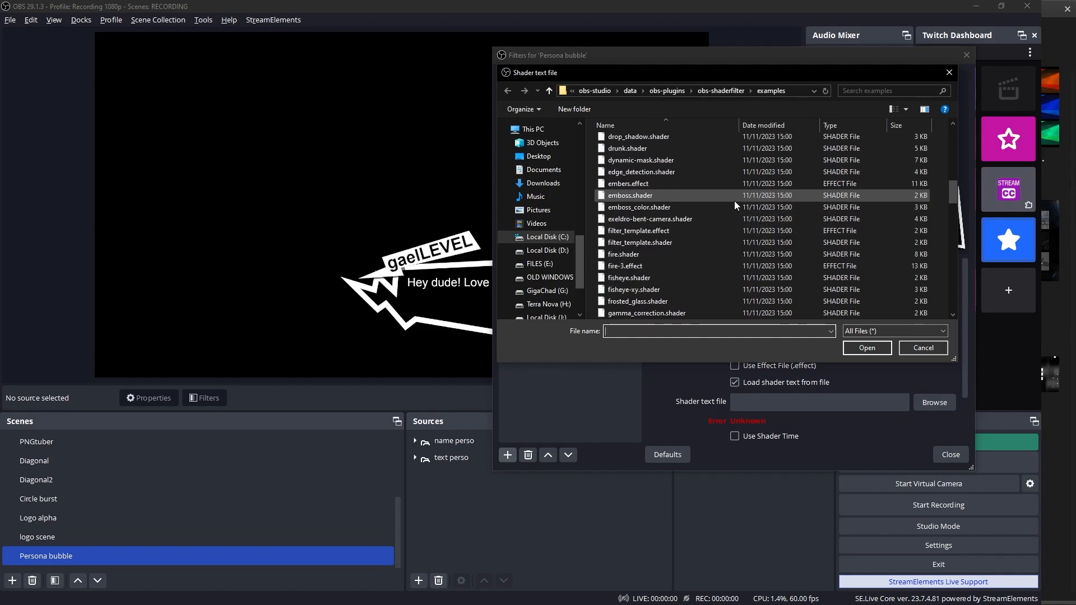
pyautogui.scroll(-14, 734, 205)
pyautogui.click(645, 289)
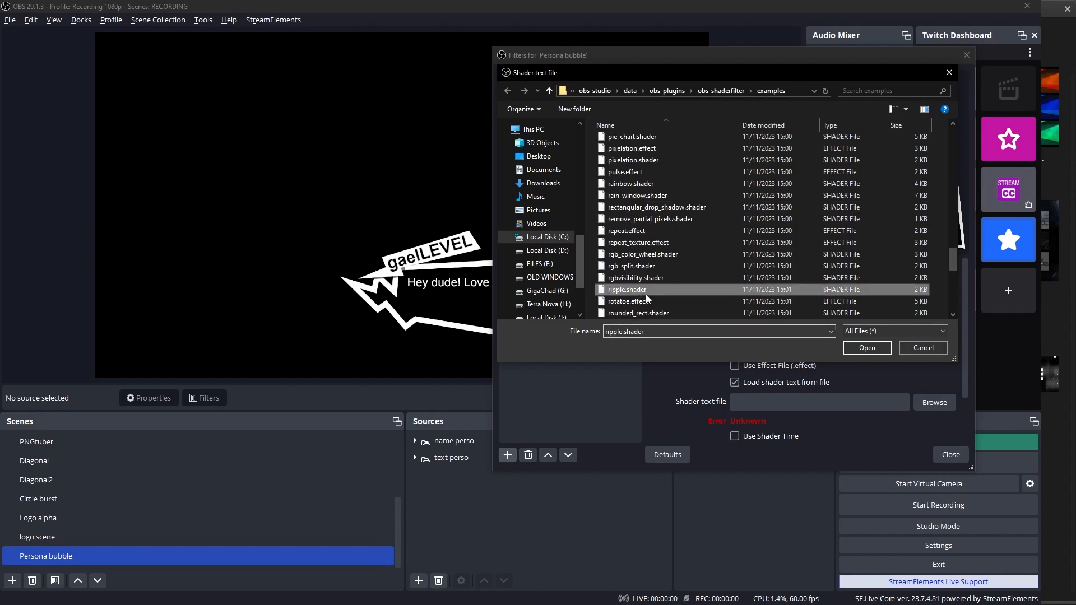
pyautogui.click(852, 348)
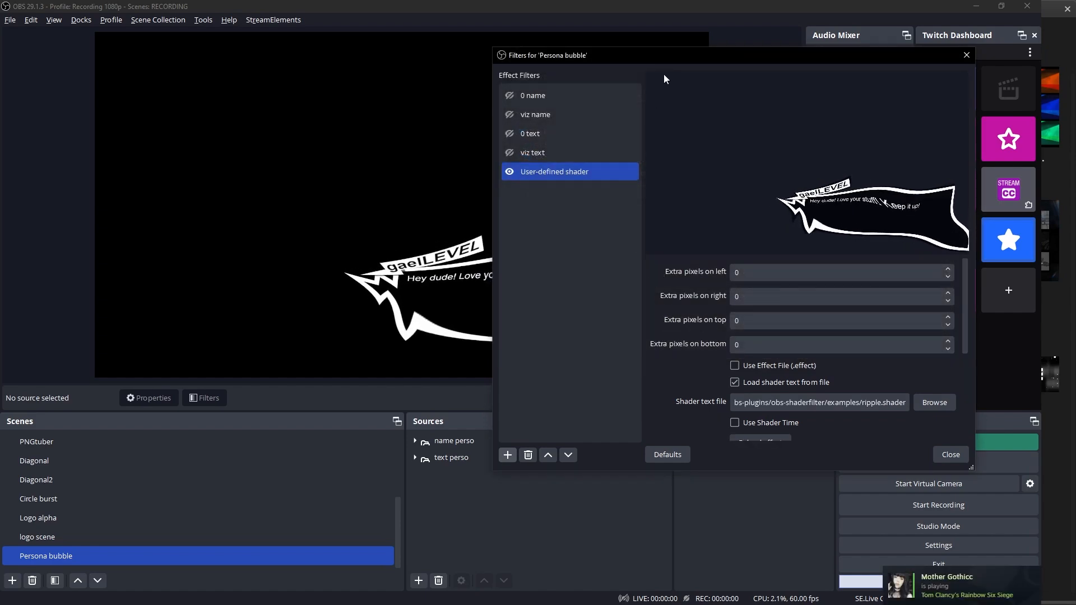
pyautogui.moveTo(646, 58); pyautogui.dragTo(720, 47)
pyautogui.scroll(-3, 820, 325)
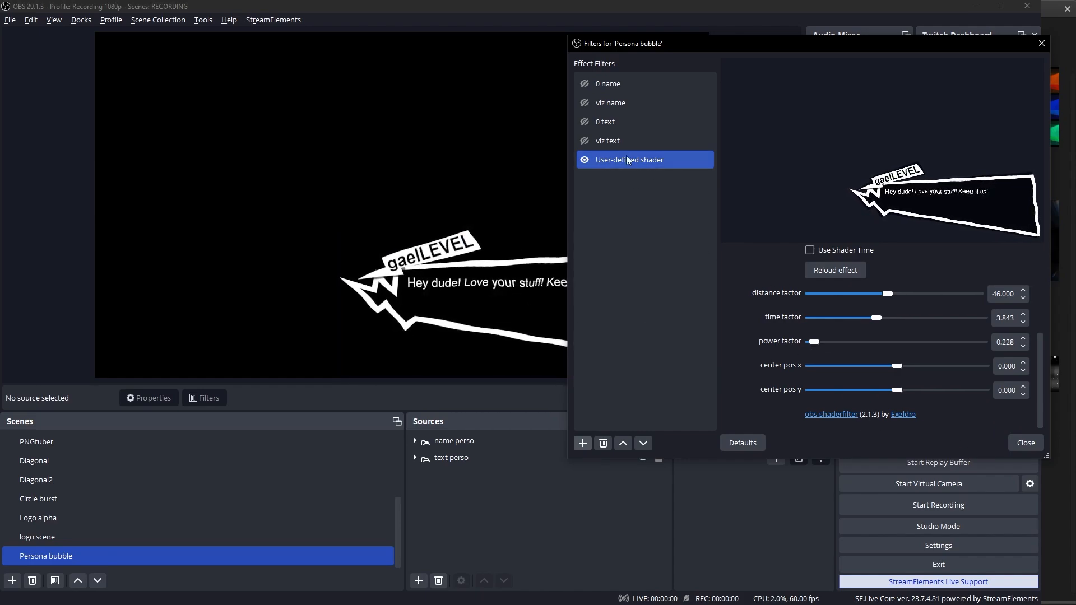
# - Set the viz text filter's Next Move to 0 name and open its End Delay for editing
pyautogui.click(606, 139)
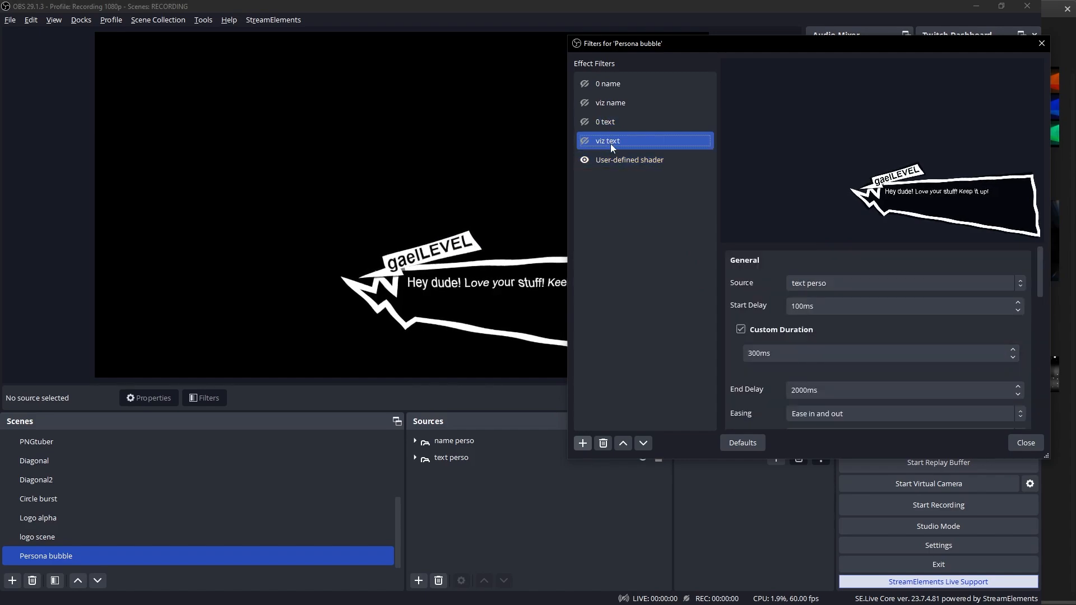
pyautogui.scroll(-10, 721, 374)
pyautogui.click(832, 357)
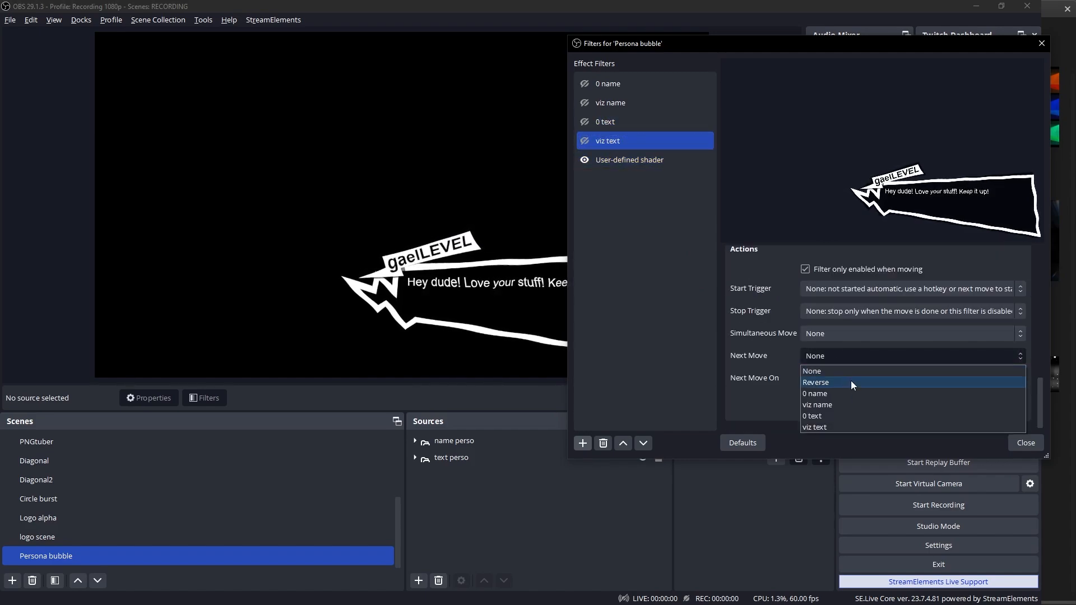
pyautogui.click(829, 392)
pyautogui.scroll(7, 723, 300)
pyautogui.scroll(1, 723, 300)
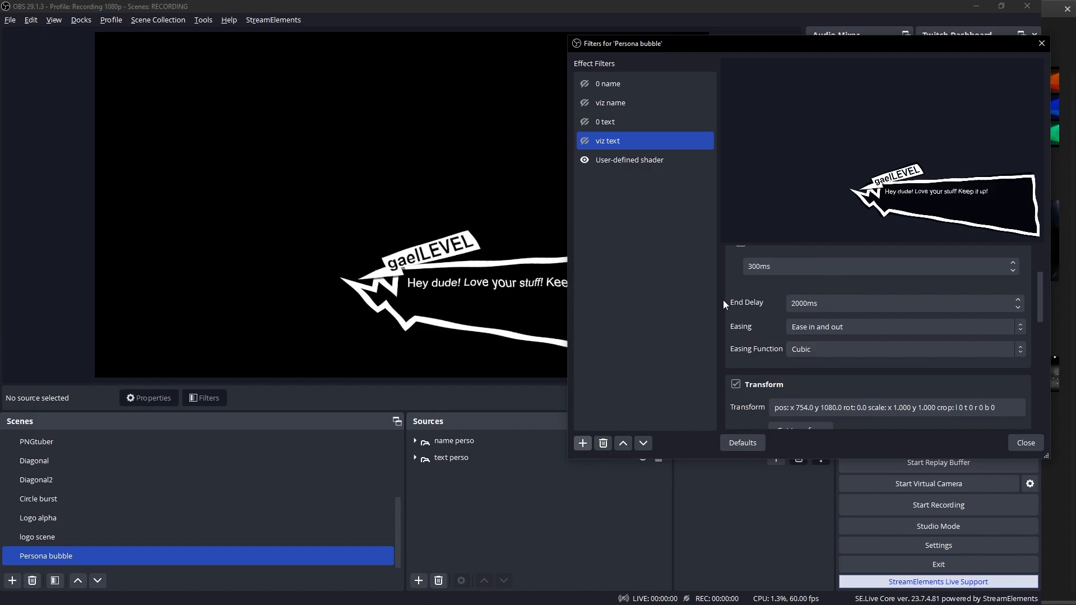
pyautogui.click(790, 304)
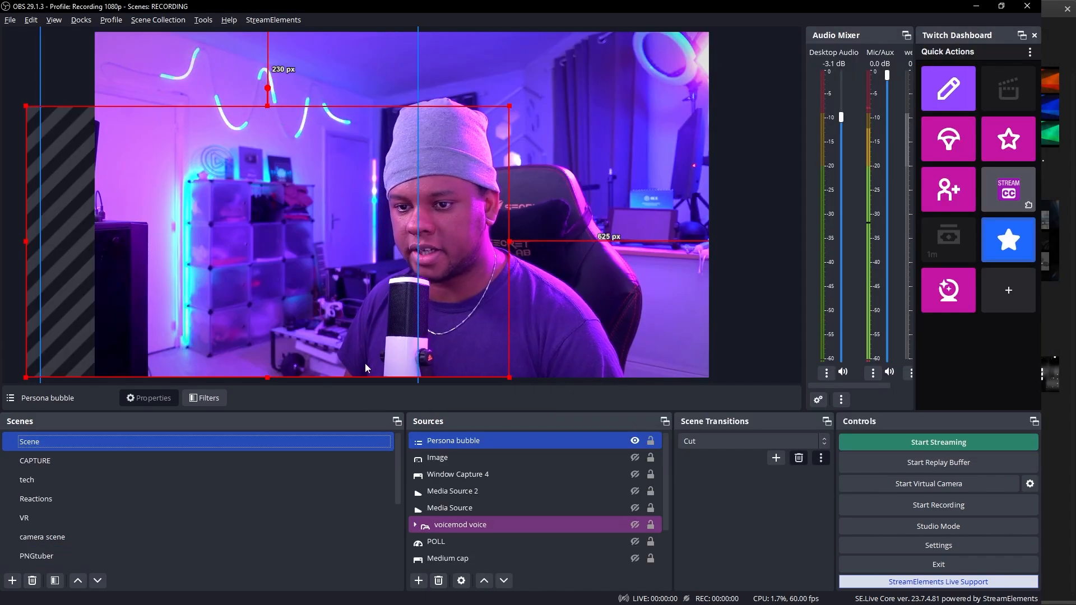
# - In the scene named "Scene", move the Persona bubble source further left, leaving about 837 px to its right
pyautogui.moveTo(366, 368); pyautogui.dragTo(296, 319)
pyautogui.click(296, 319)
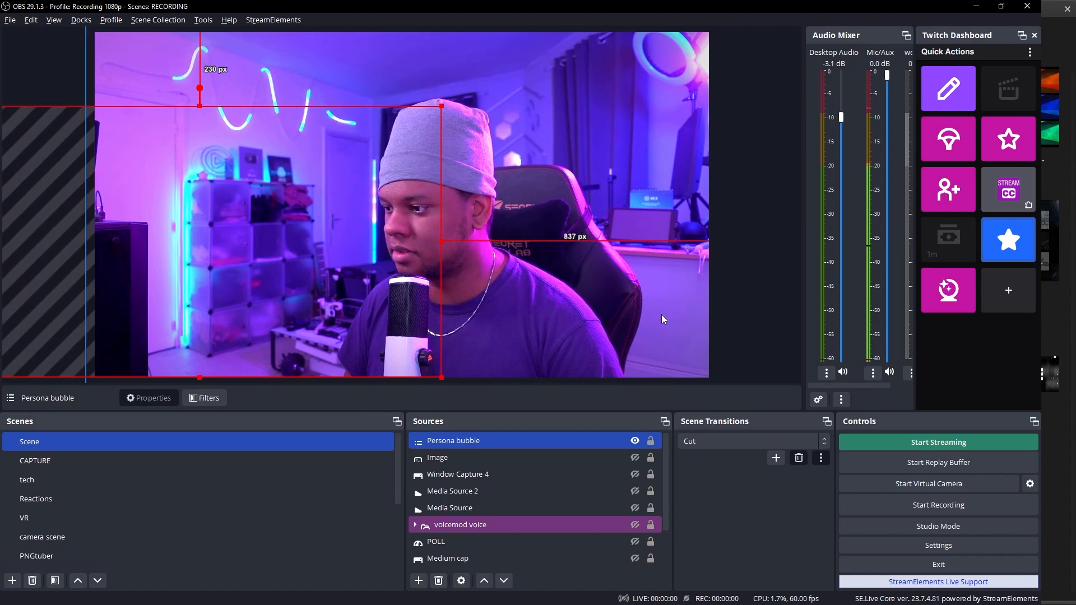
# - Switch to the Twitch chat popout and choose the "Persona 5 speech bubble" reward for redemption
pyautogui.hotkey('alt', 'Tab')
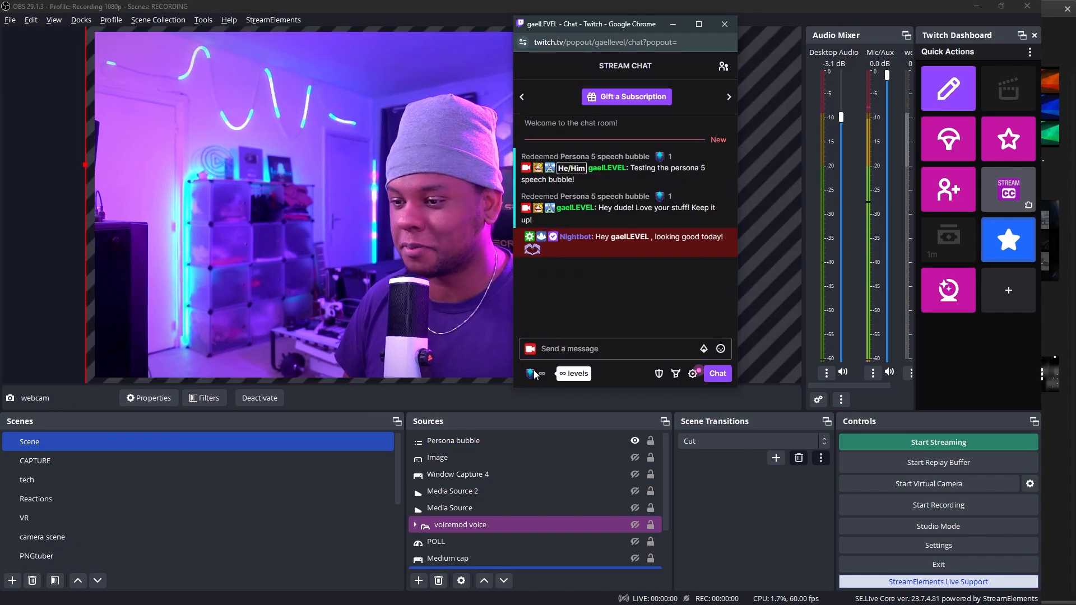
pyautogui.click(532, 374)
pyautogui.click(551, 277)
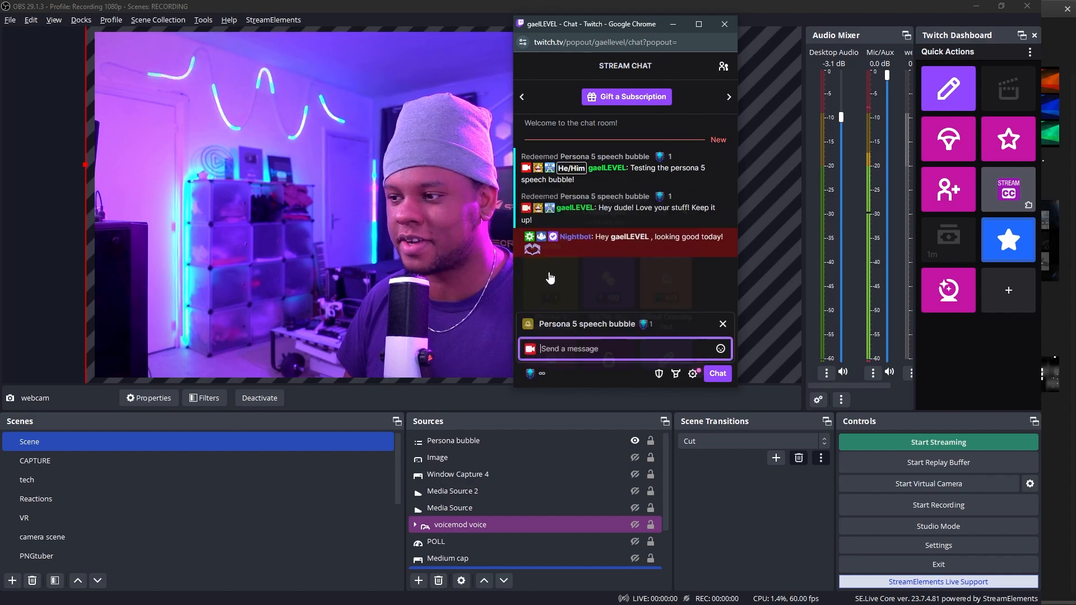